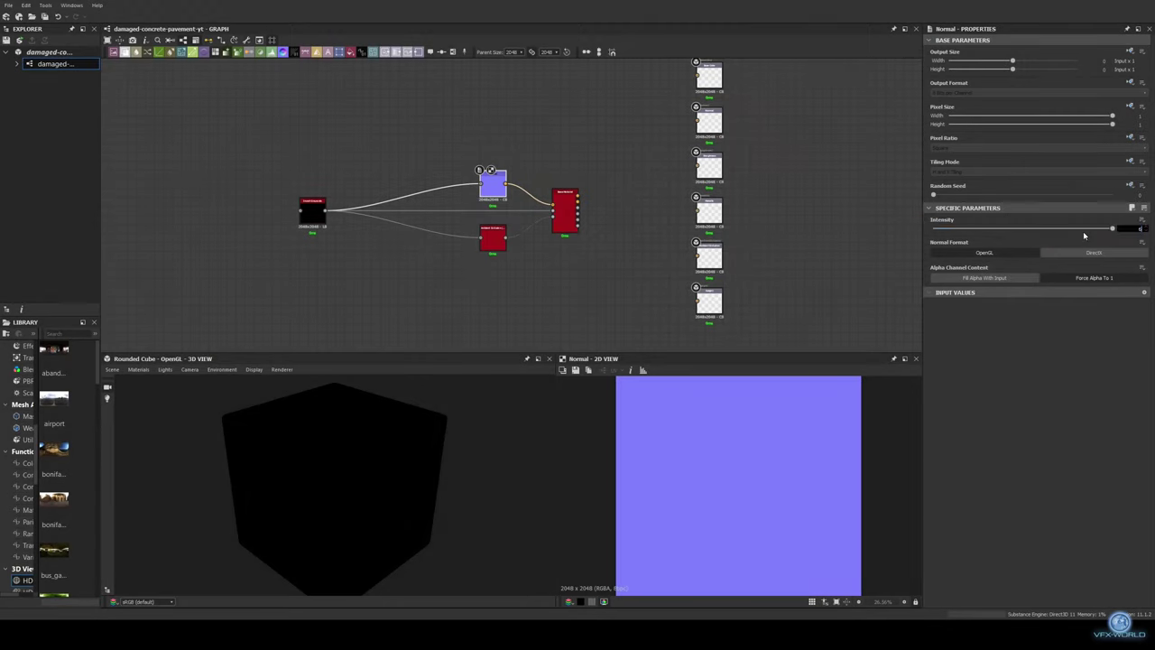
Reduce the Tile Sampler to a few large slabs with thin seams
double_click(502, 236)
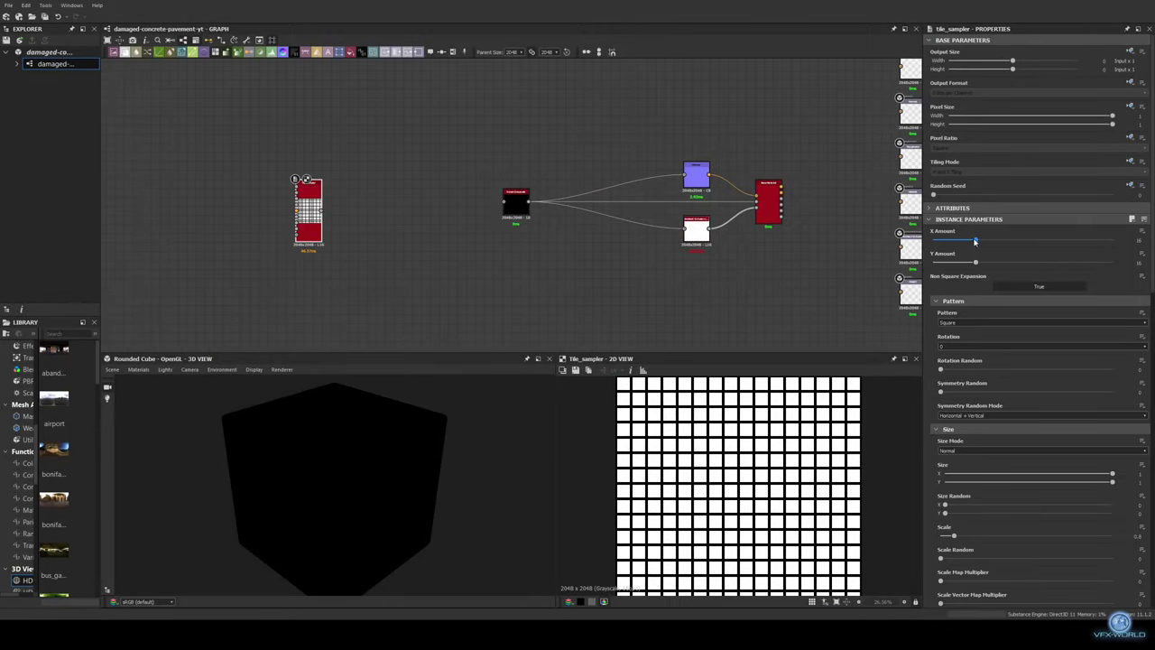
mouse_move(975, 241)
left_mouse_down()
mouse_move(941, 240)
mouse_move(945, 265)
left_mouse_up()
scroll(990, 277, "down", 1)
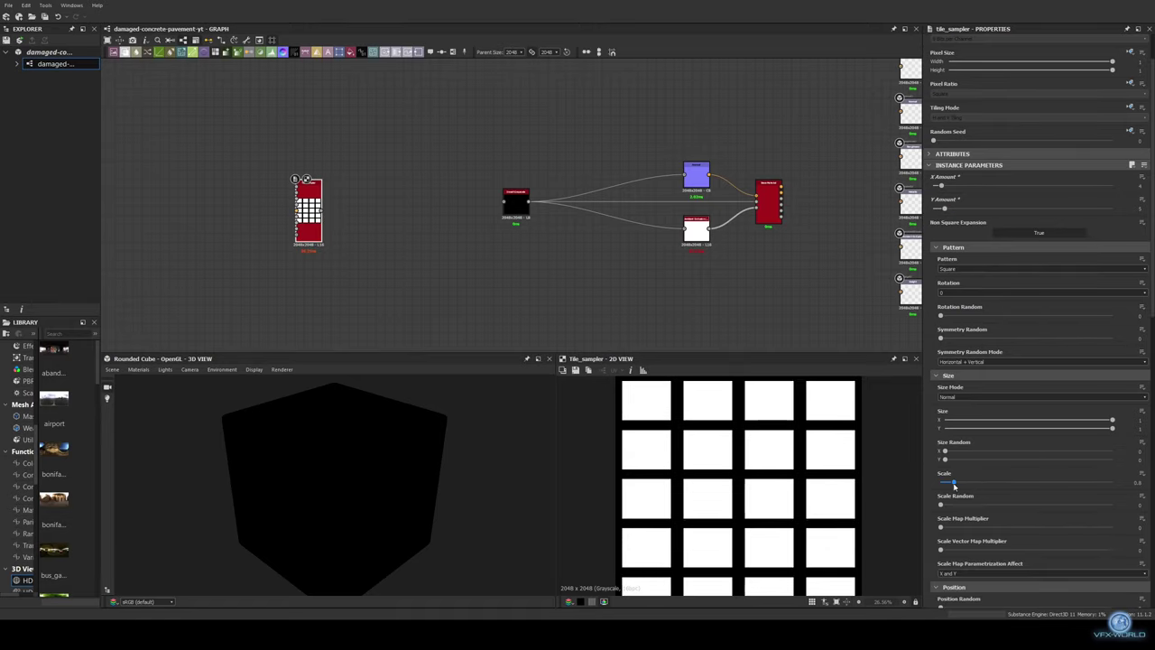
left_click_drag(955, 482, 957, 482)
scroll(774, 472, "up", 3)
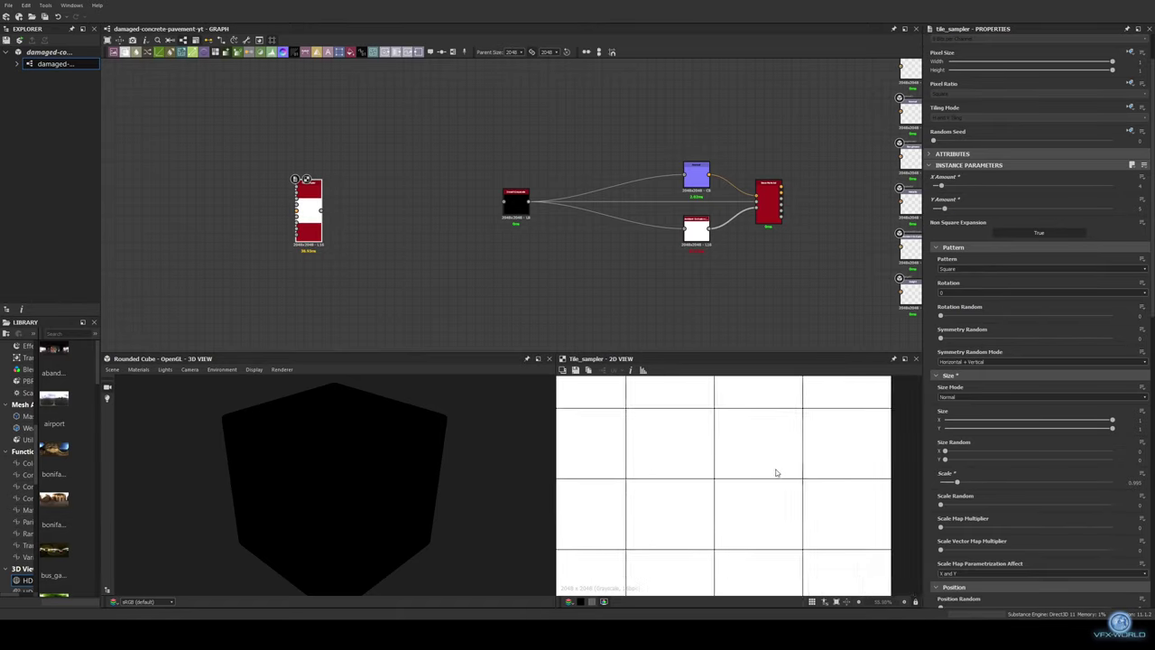
middle_click_drag(359, 212, 384, 212)
Add Flood Fill and Flood Fill to Gradient with a random angle per slab
key("space")
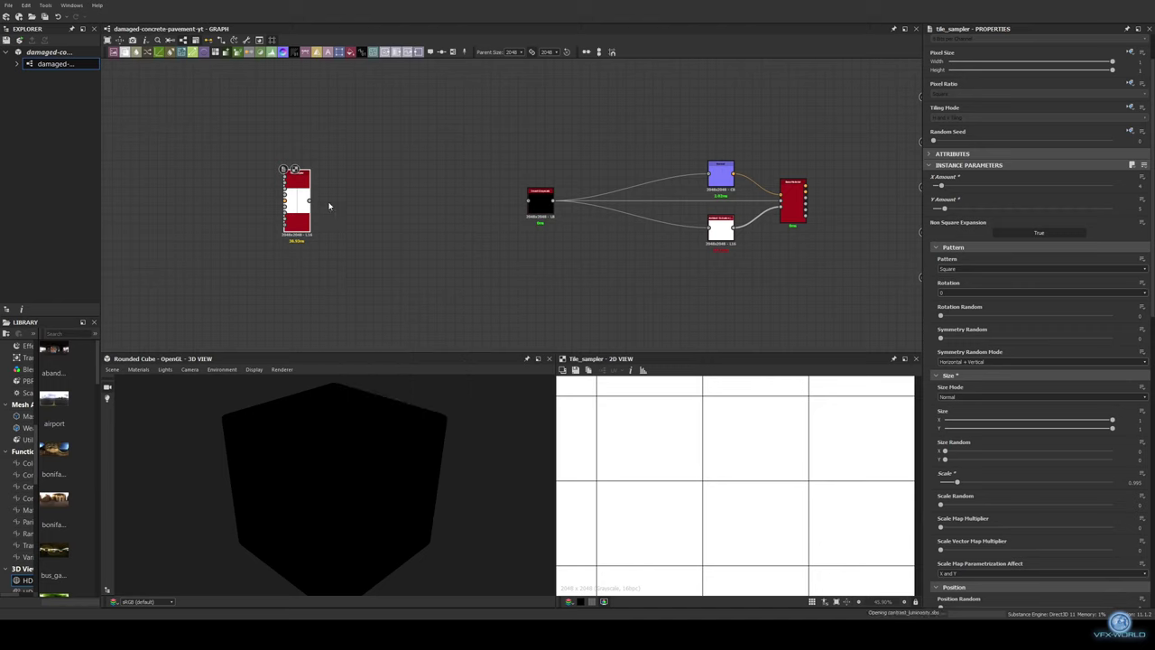
key("Return")
left_click_drag(429, 195, 421, 207)
type("flood")
left_click(526, 245)
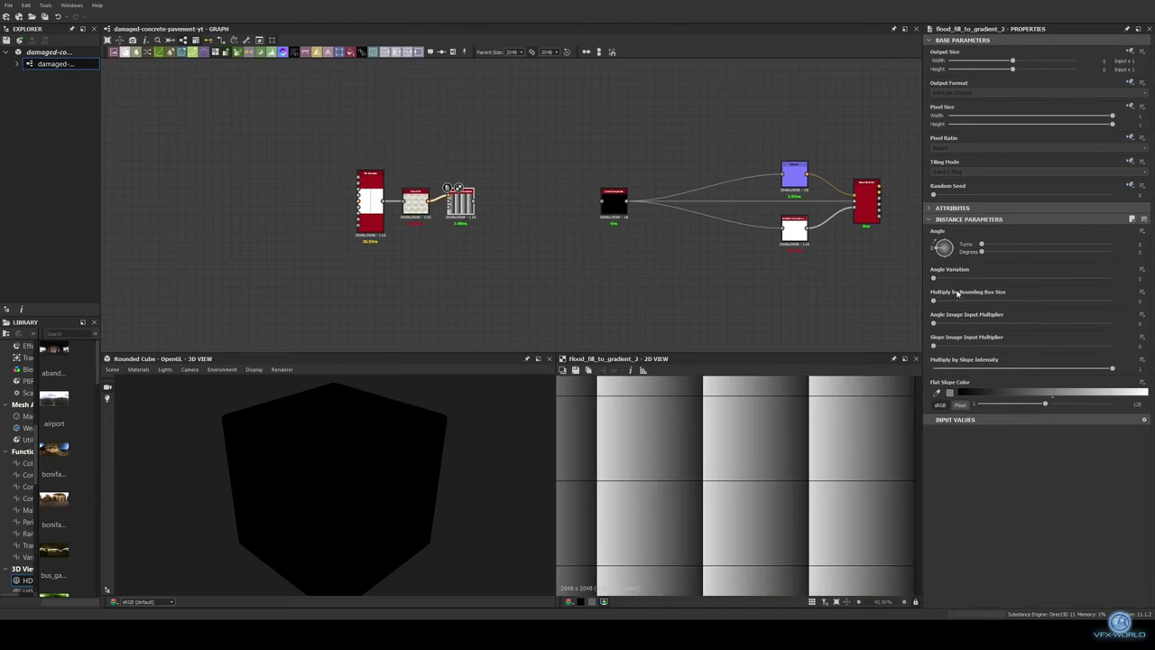
middle_click_drag(476, 203, 411, 187)
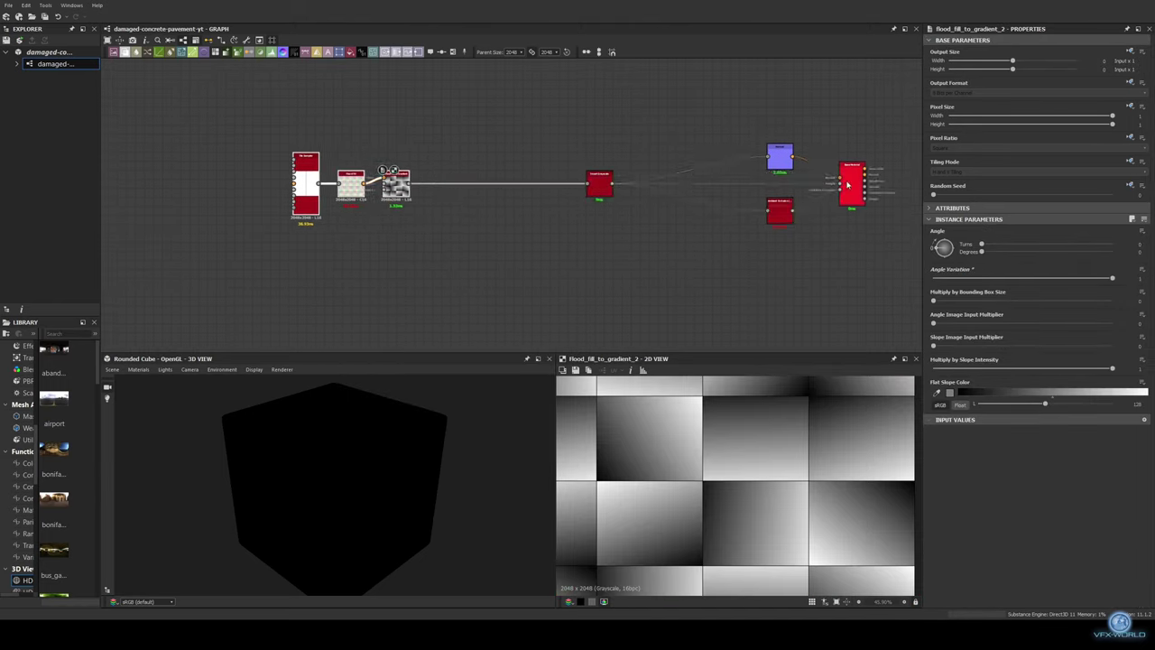
Switch the 3D preview to a cylinder with higher tessellation and rearrange the slab nodes
left_click(112, 369)
left_click(162, 501)
left_click(139, 369)
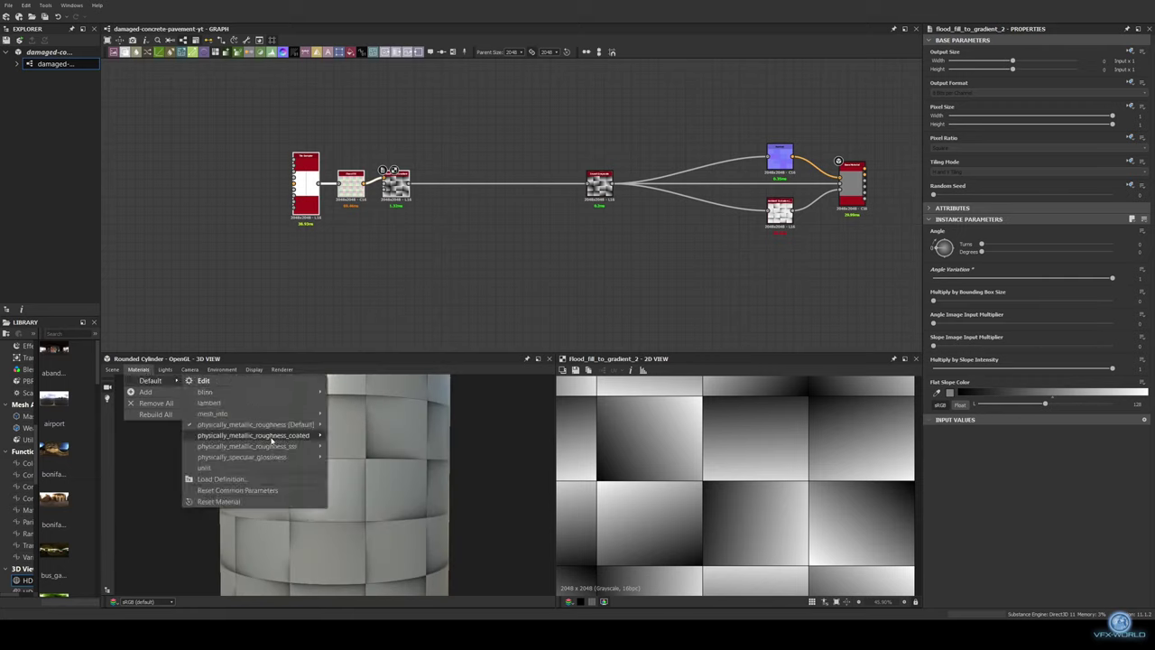
left_click(348, 436)
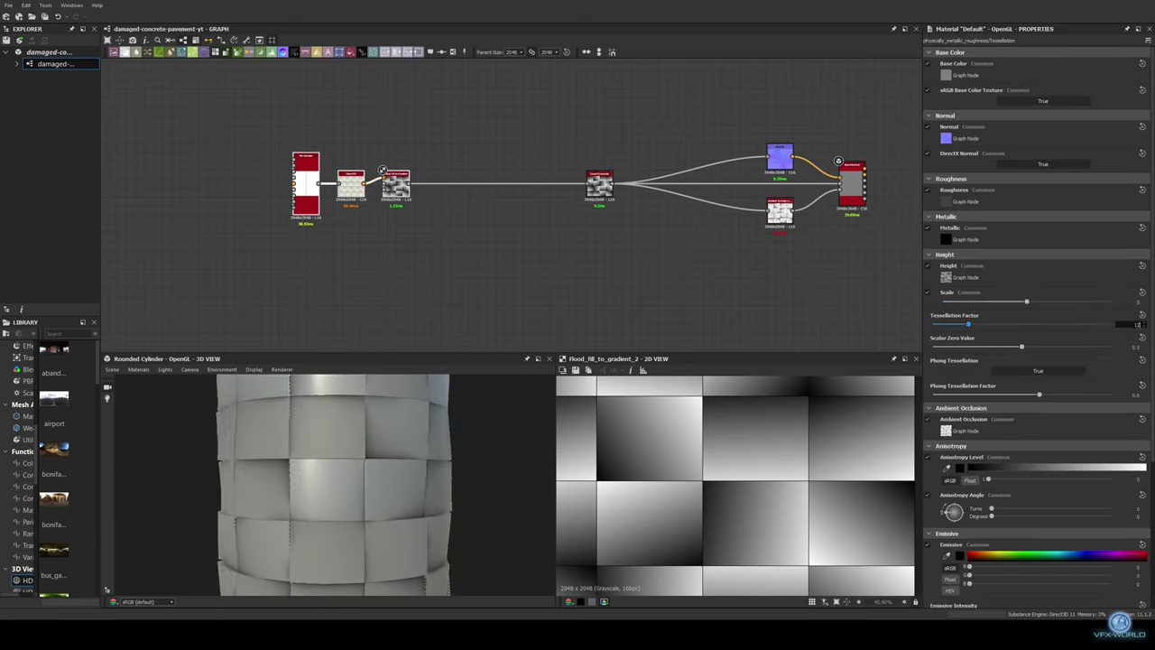
key("Return")
middle_click_drag(423, 261, 447, 261)
left_click_drag(430, 197, 336, 193)
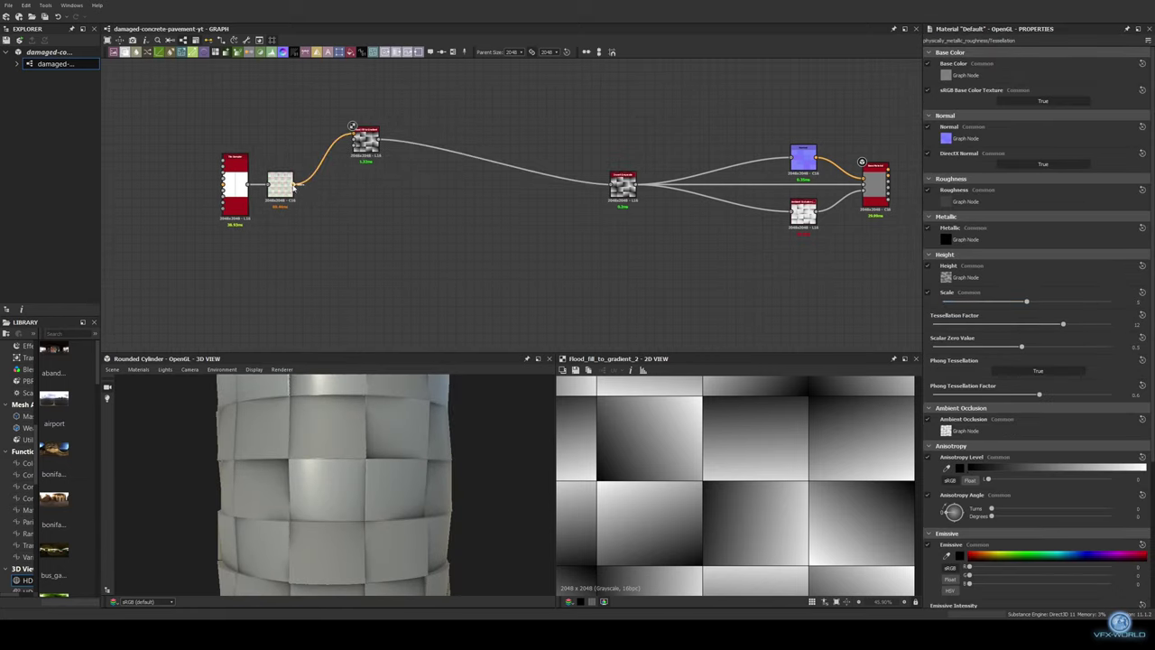
left_click_drag(336, 261, 337, 260)
Add a Flood Fill to Random Grayscale node and change its random seed
type("flood")
left_click(427, 342)
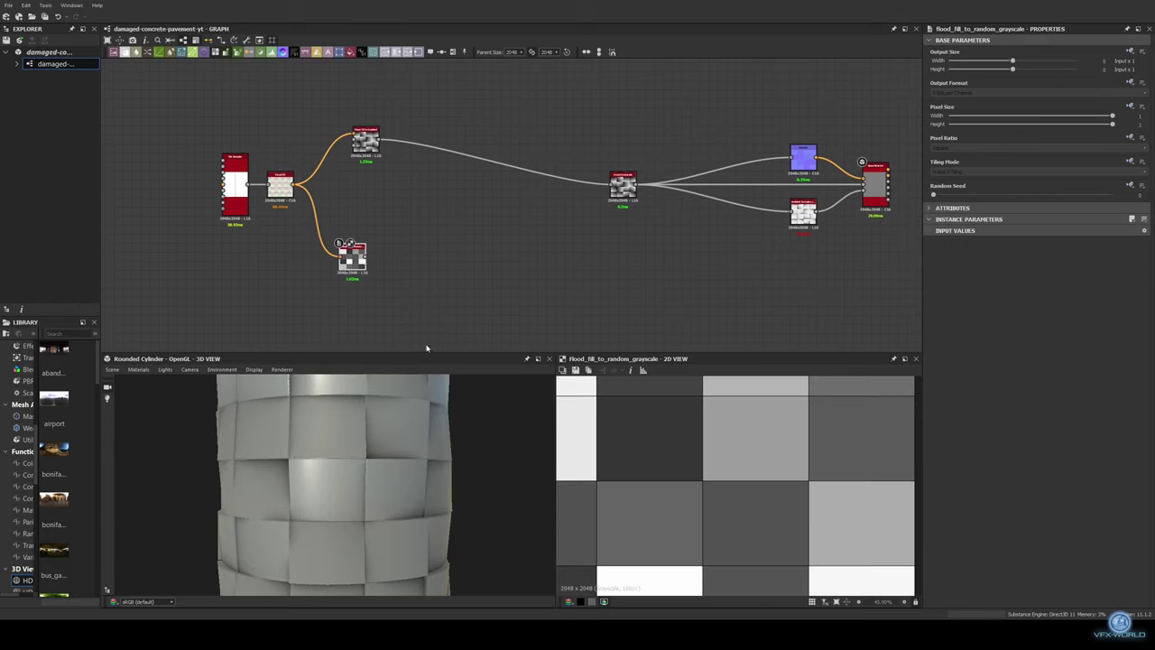
key("f")
left_click_drag(933, 195, 1002, 195)
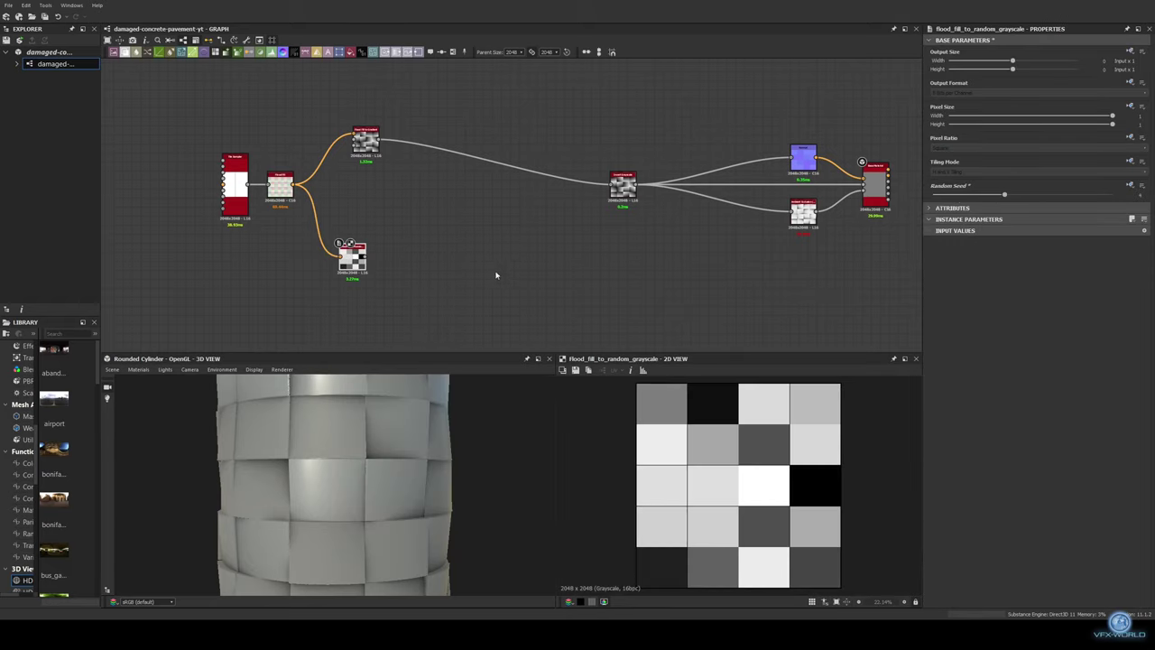
middle_click_drag(439, 265, 432, 269)
Blend the random grey values over the gradient in Multiply mode at 0.22 opacity
mouse_move(125, 51)
left_mouse_down()
mouse_move(490, 173)
mouse_move(445, 215)
left_mouse_up()
left_click_drag(360, 261, 432, 217)
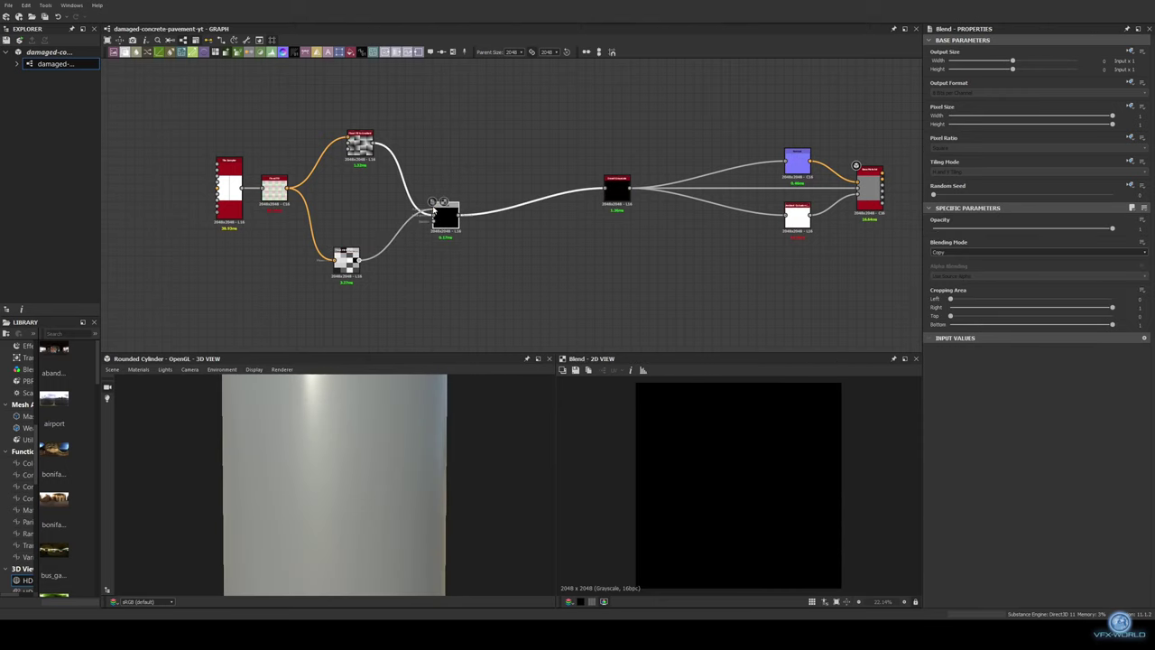
left_click(1038, 252)
left_click(998, 271)
left_click(973, 228)
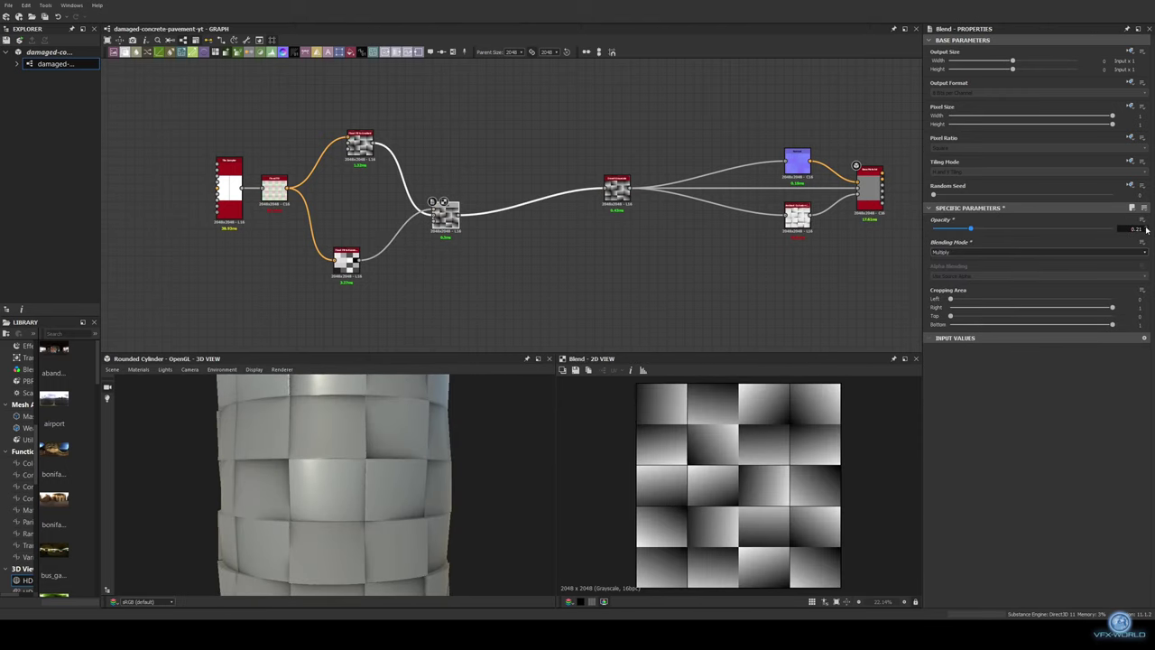
right_click_drag(379, 447, 286, 446, "shift")
Make room after the Blend, then add and discard a Non-Uniform Blur node
middle_click_drag(388, 270, 457, 271)
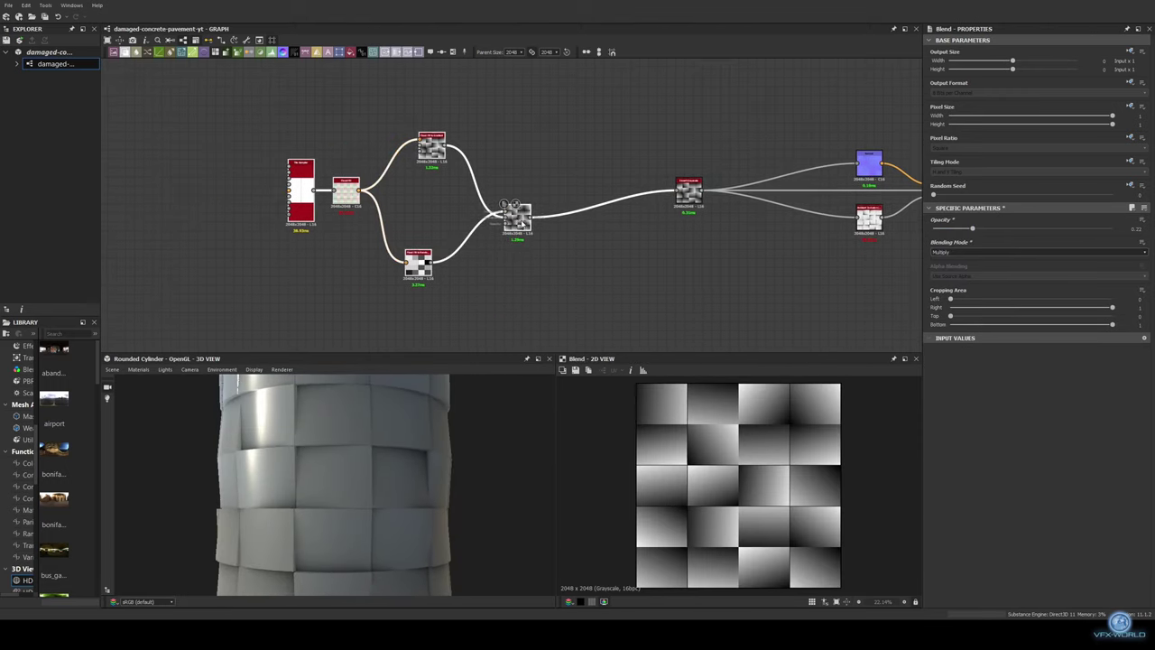
left_click_drag(515, 215, 373, 215)
middle_click_drag(387, 267, 456, 267)
key("space")
type("non uniform")
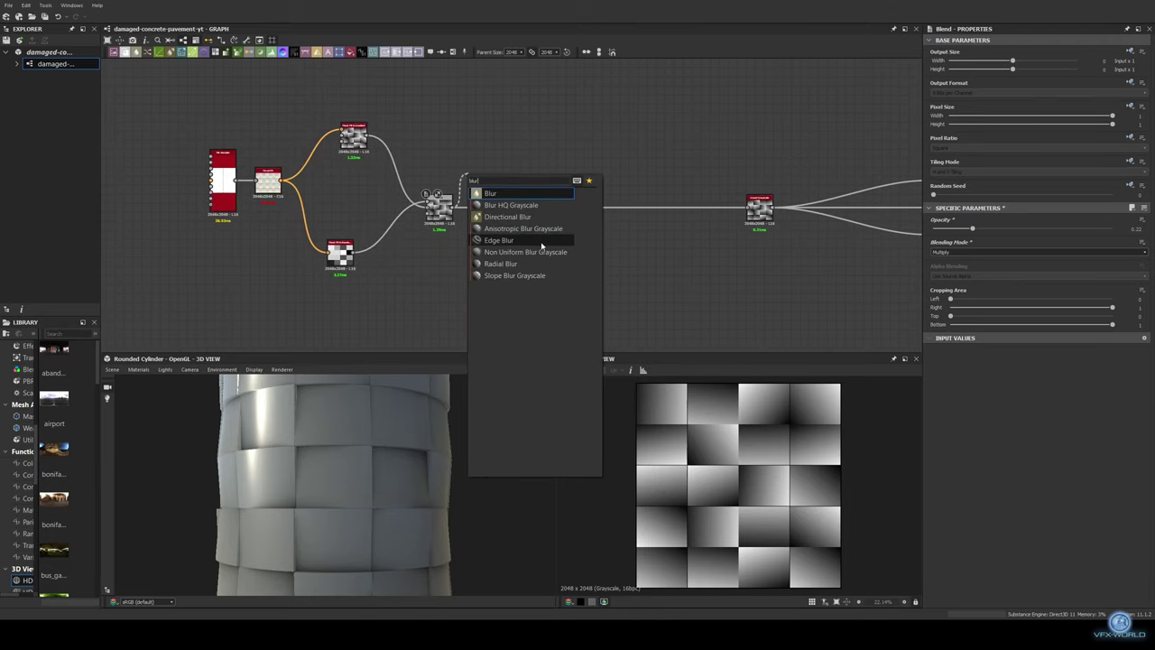
key("Return")
scroll(379, 439, "up", 3)
key("Delete")
left_click(480, 207)
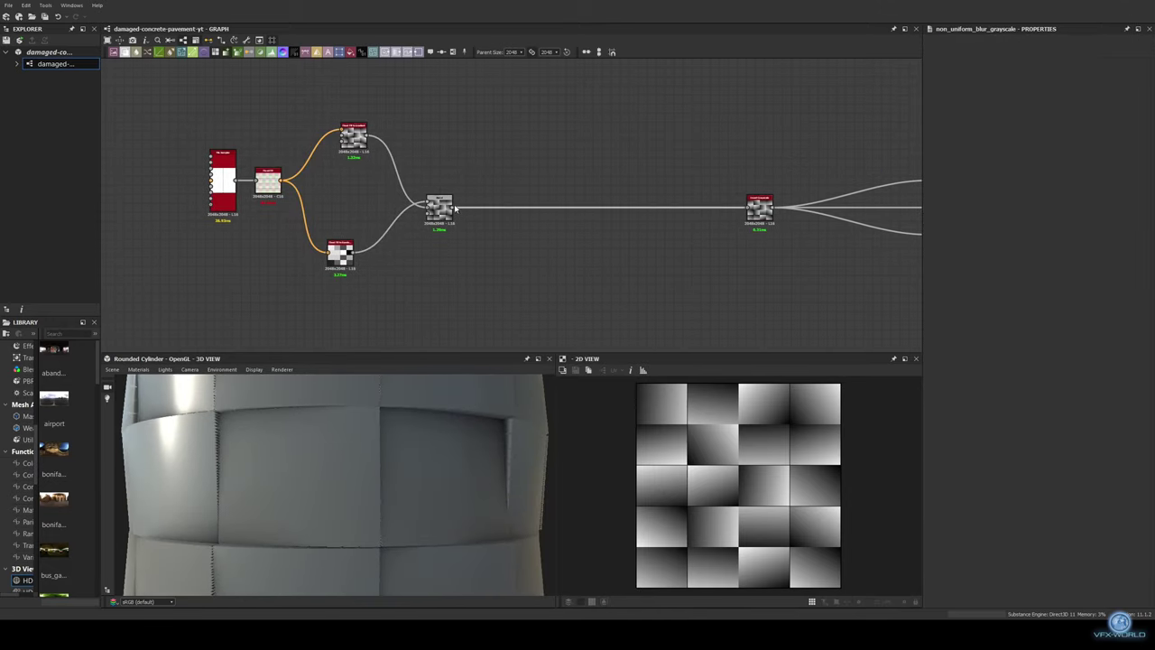
Insert a Blur HQ Grayscale node after the Blend
key("space")
type("blur hq")
key("Return")
key("Return")
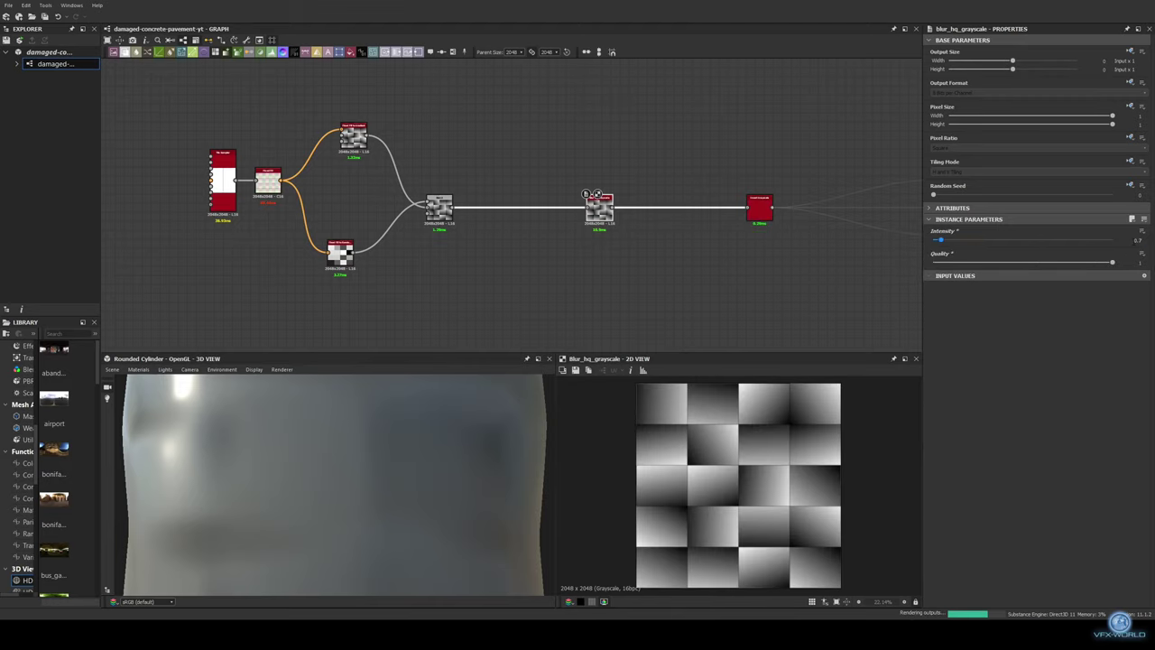
left_click_drag(541, 424, 456, 252)
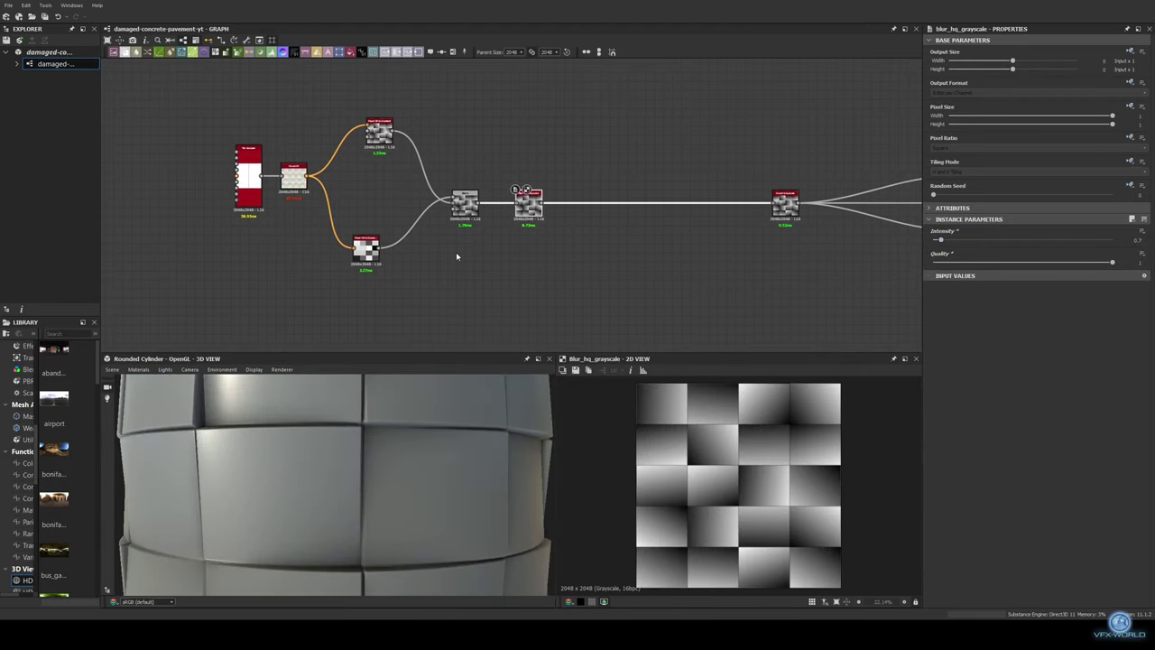
Branch an Edge Detect node off the Tile Sampler with thinner seam lines
key("f")
left_click_drag(272, 233, 338, 161)
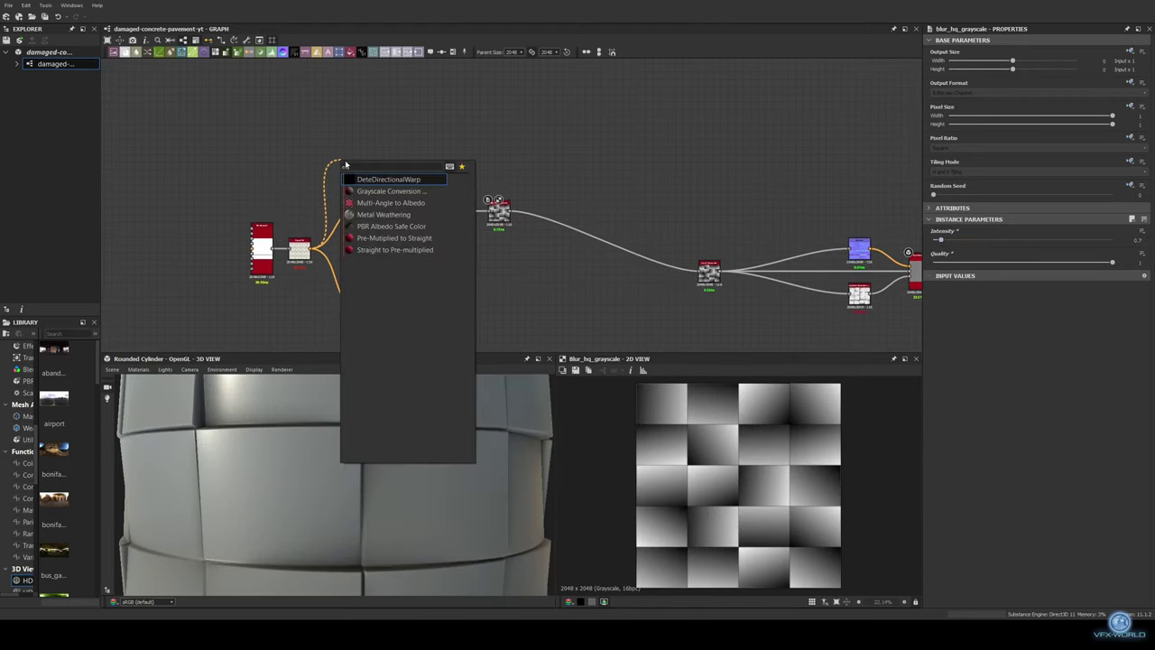
left_click(400, 178)
left_click_drag(945, 241, 938, 241)
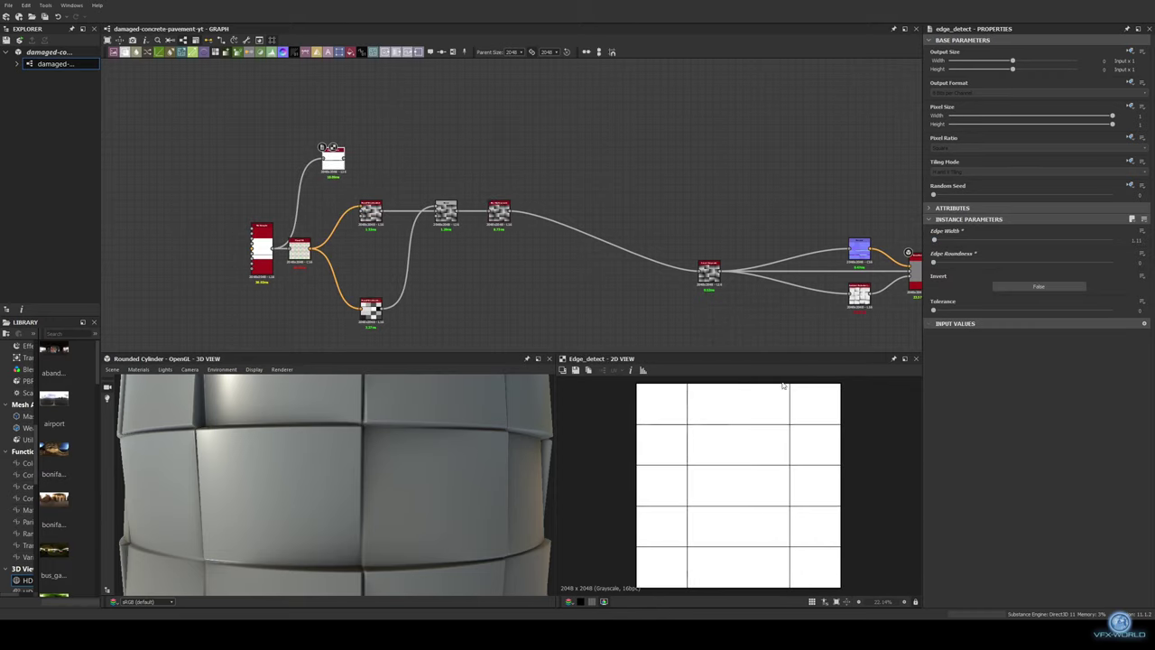
scroll(784, 386, "up", 4)
middle_click_drag(333, 158, 501, 162)
Add a Blur HQ Grayscale after Edge Detect at minimum intensity
left_click_drag(501, 162, 469, 158)
key("space")
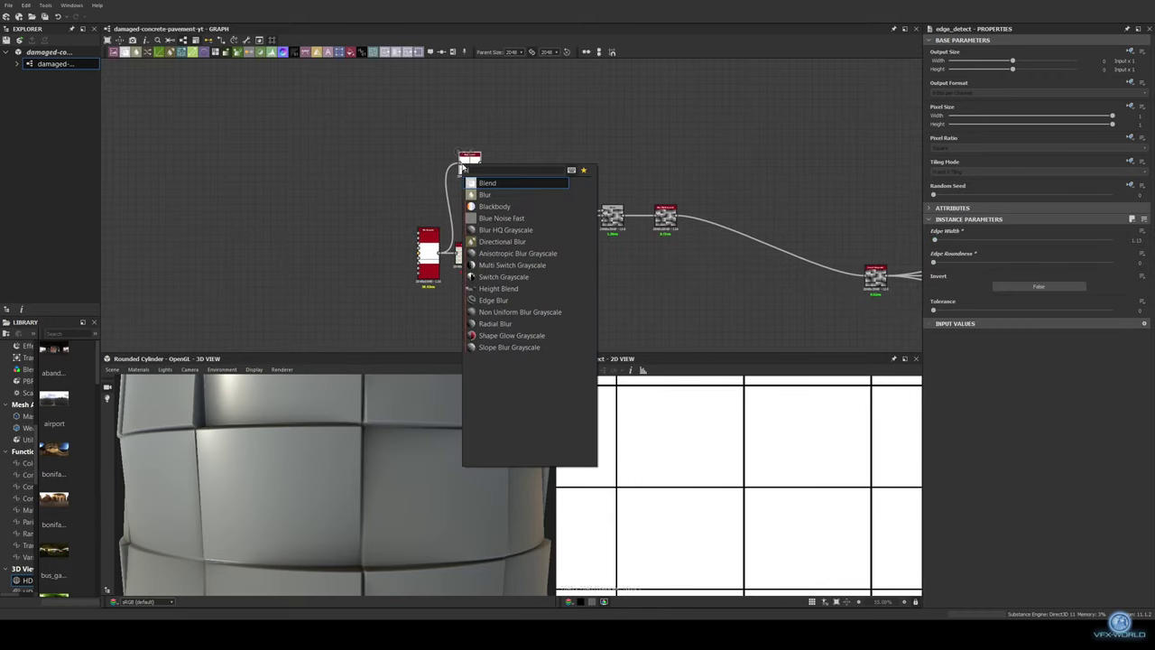
key("Down")
key("Down")
key("Down")
key("Return")
left_click_drag(1044, 242, 934, 241)
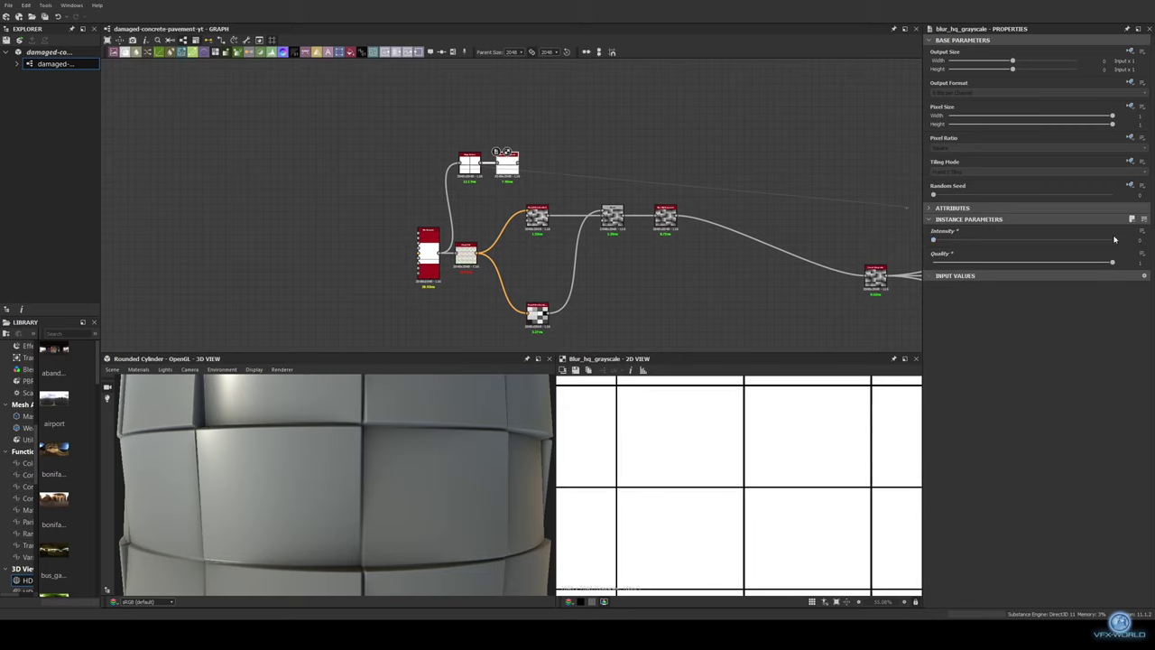
Add a Slope Blur Grayscale after the blur, driven by a noise node
middle_click_drag(562, 135, 488, 131)
key("space")
type("slope")
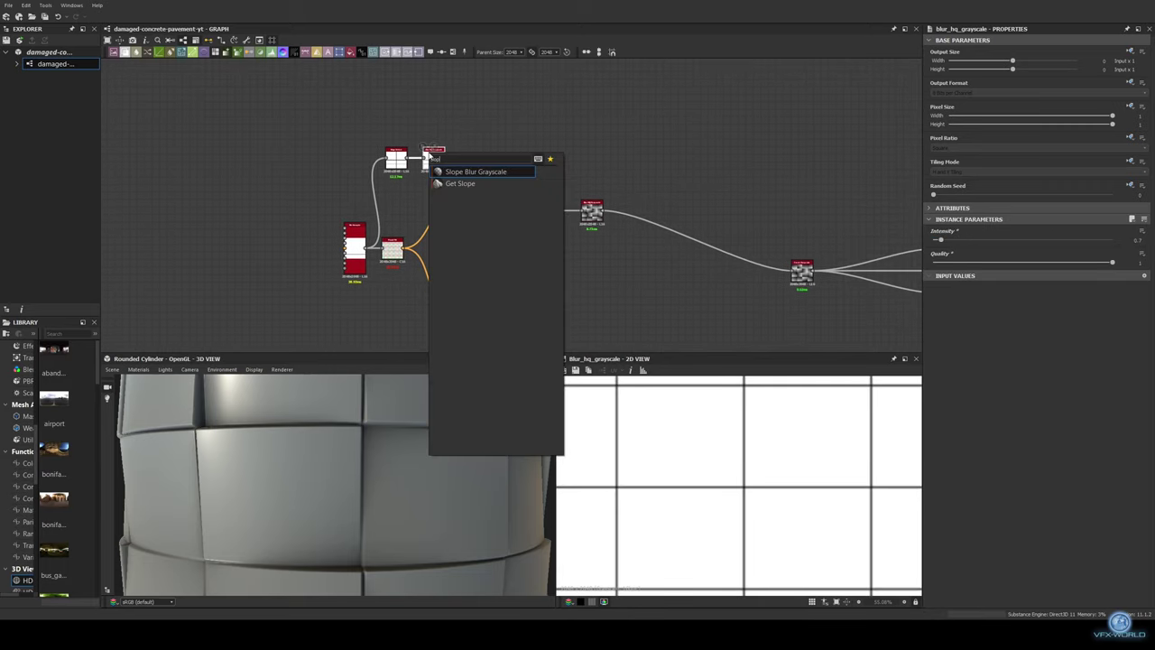
key("Return")
key("space")
type("perlin")
key("Return")
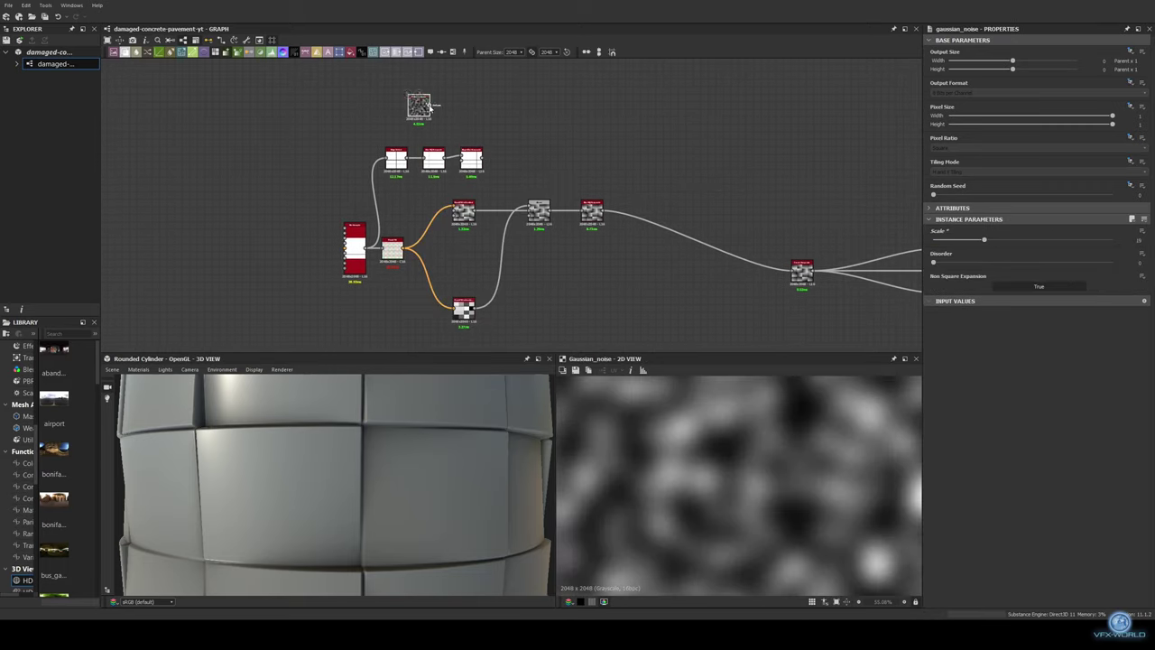
left_click_drag(432, 107, 459, 161)
Set the slope blur to maximum samples, intensity 0.2 and Min mode
left_click_drag(978, 239, 1113, 239)
left_click(1038, 286)
left_click_drag(1044, 261, 936, 264)
left_click(993, 296)
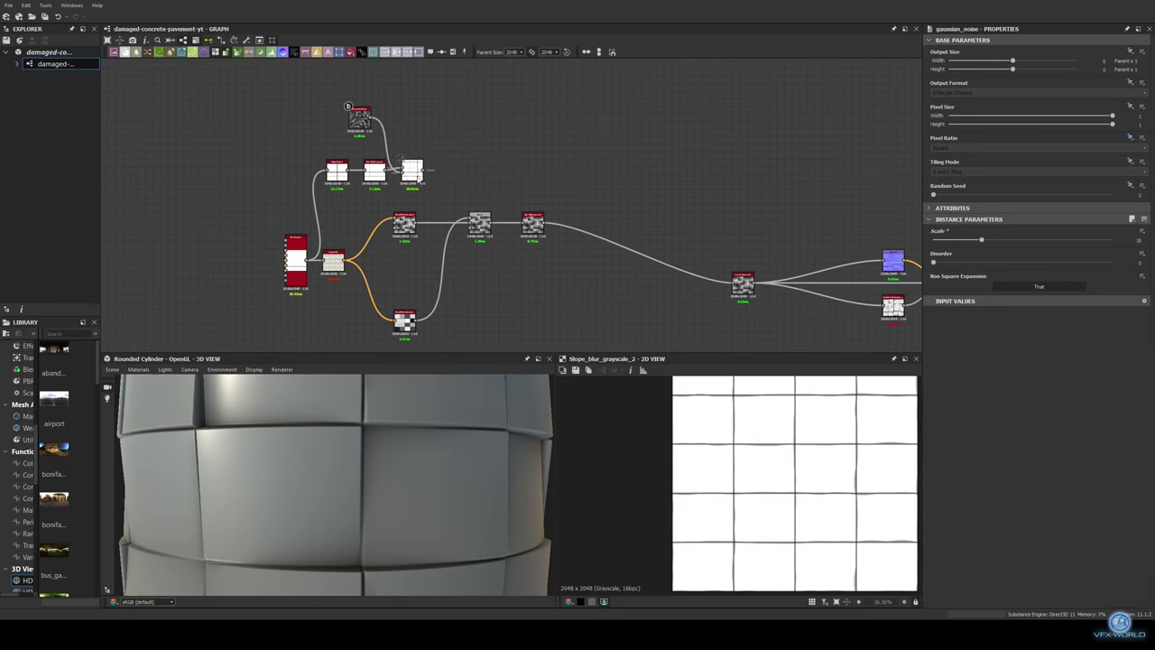
Add a Bevel after the slope blur with increased smoothing
middle_click_drag(632, 162, 470, 131)
right_click(295, 153)
type("bevel")
key("Return")
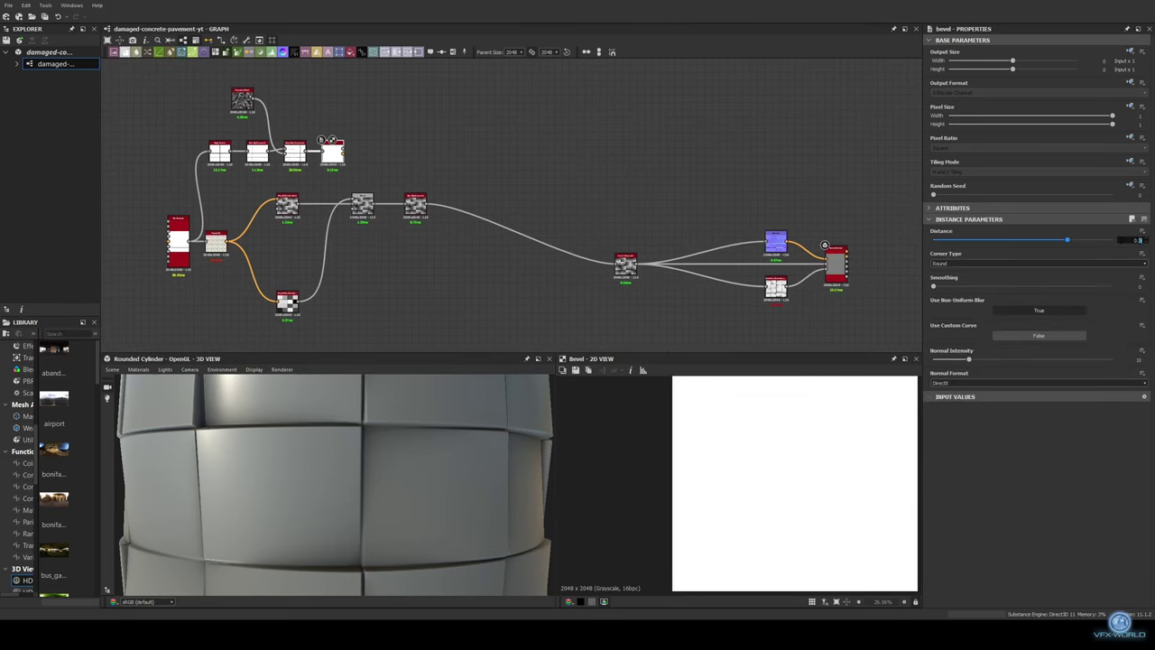
scroll(787, 482, "up", 3)
scroll(788, 481, "up", 2)
left_click_drag(935, 286, 946, 288)
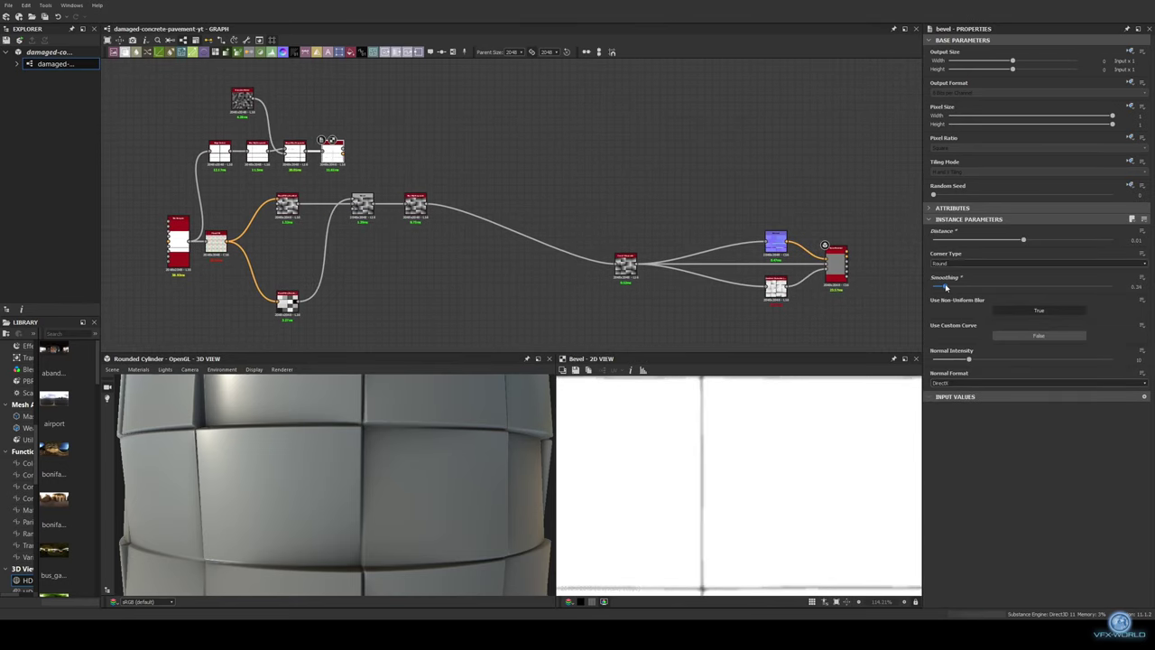
Add a Levels node after the Bevel and feed it into a new Blend
middle_click_drag(383, 143, 430, 174)
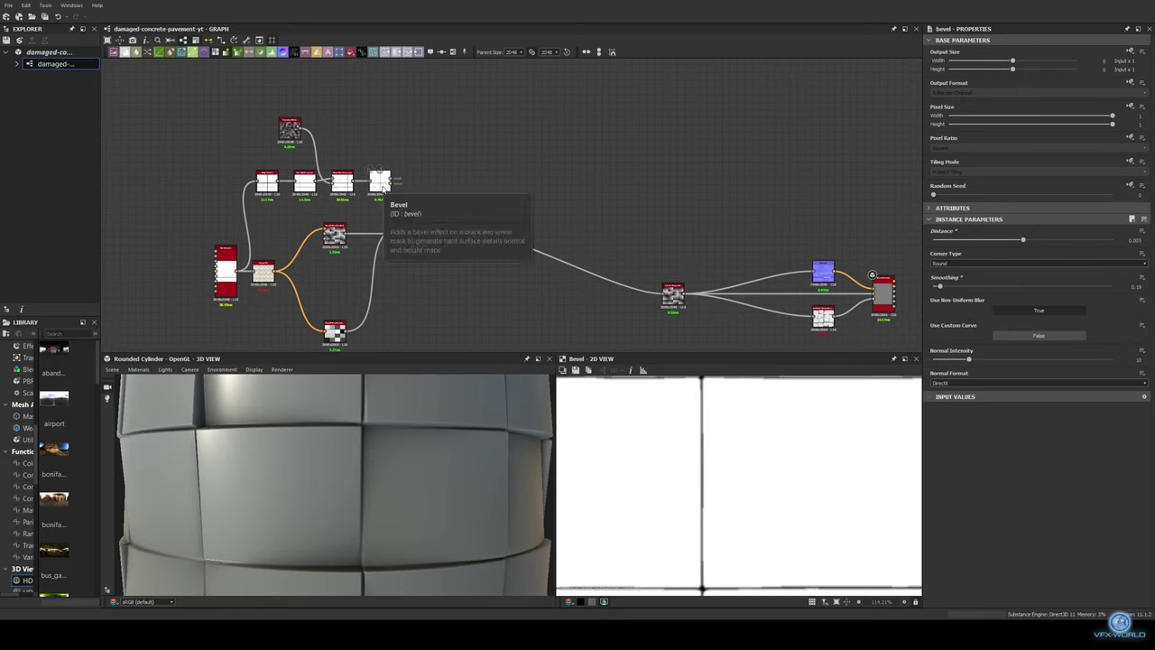
right_click(462, 182)
type("levels")
key("Return")
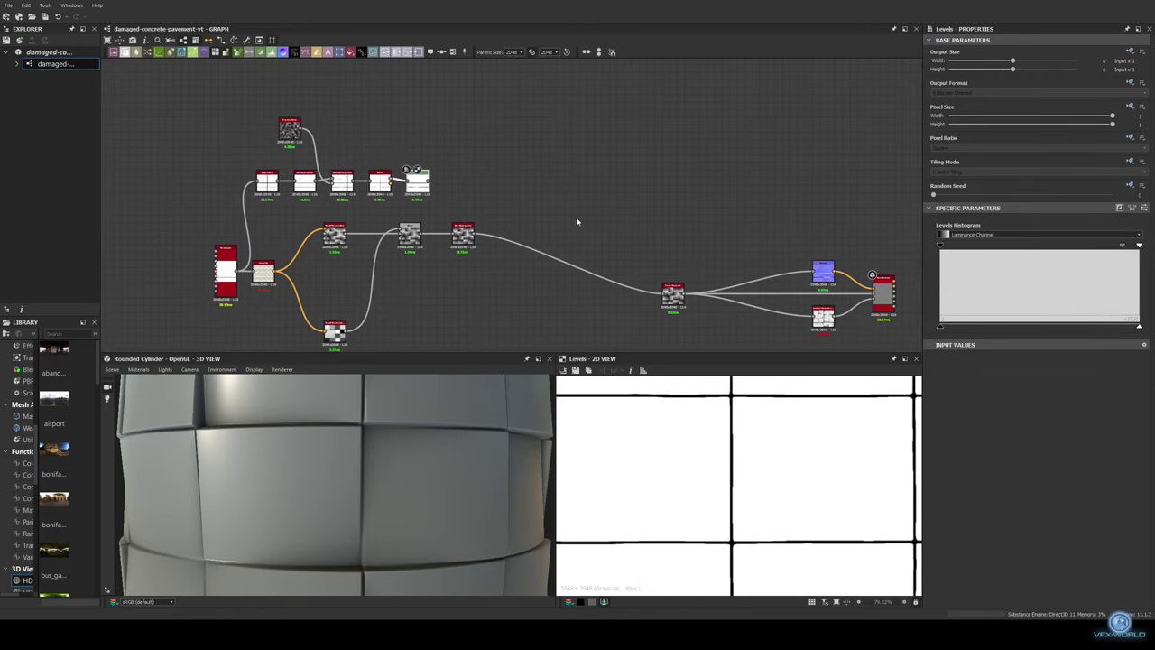
right_click(497, 193)
type("blend")
key("Return")
mouse_move(432, 174)
left_mouse_down()
mouse_move(496, 192)
mouse_move(518, 181)
left_mouse_up()
Set the slab Blend to Multiply at full opacity
left_click(1038, 252)
left_click(993, 292)
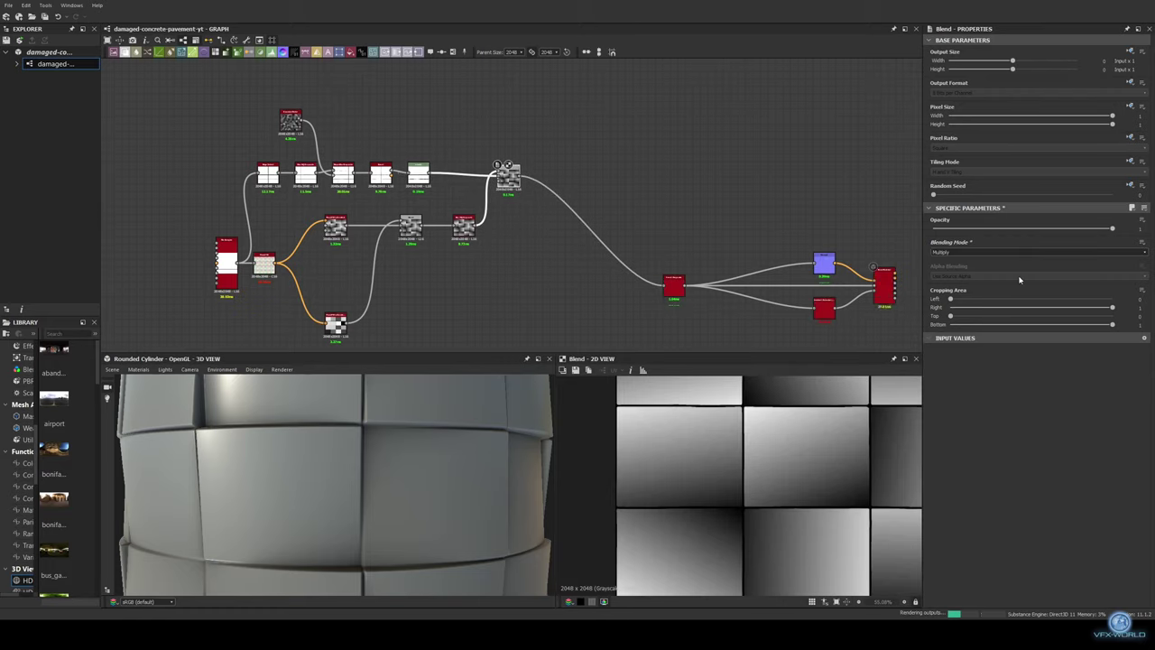
mouse_move(1112, 229)
left_mouse_down()
mouse_move(1069, 231)
mouse_move(1113, 229)
left_mouse_up()
left_click_drag(415, 452, 379, 443)
Move the two white mask nodes into the lower branch
scroll(379, 443, "down", 3)
scroll(541, 286, "down", 2)
scroll(540, 285, "up", 2)
scroll(440, 271, "up", 2)
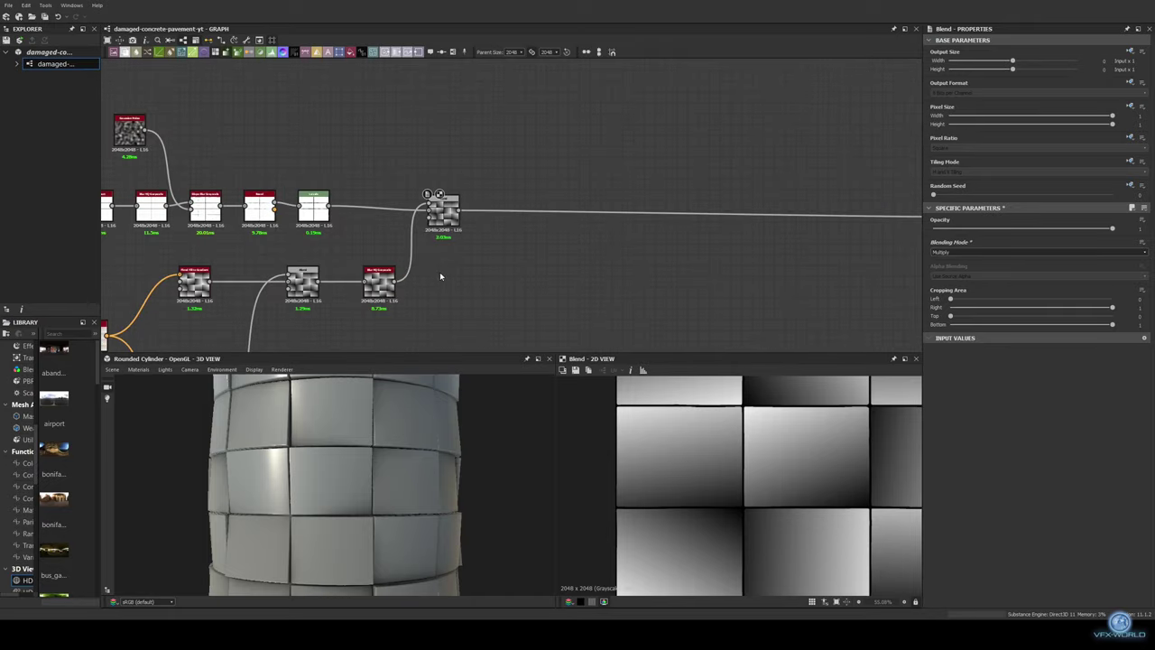
mouse_move(440, 272)
middle_mouse_down()
mouse_move(427, 245)
mouse_move(468, 250)
middle_mouse_up()
left_click_drag(290, 192, 506, 257)
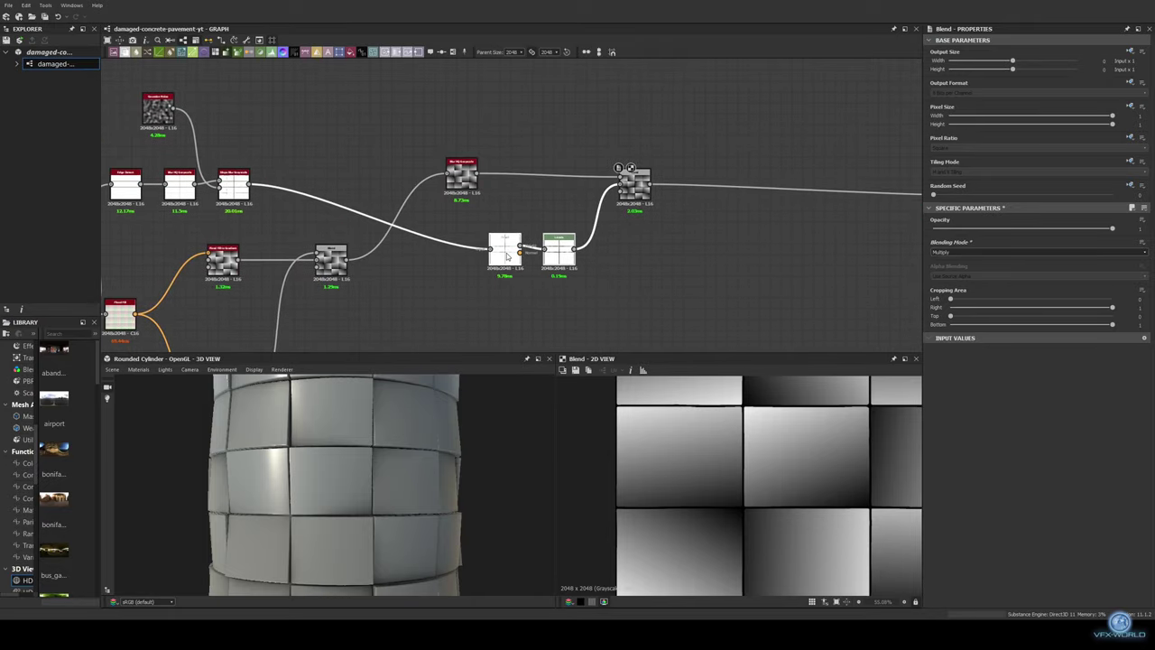
Add a Cells 1 node to start a new chain
scroll(548, 175, "down", 2)
scroll(548, 175, "down", 2)
middle_click_drag(181, 239, 334, 224)
scroll(334, 225, "up", 1)
key("space")
type("cells")
key("Return")
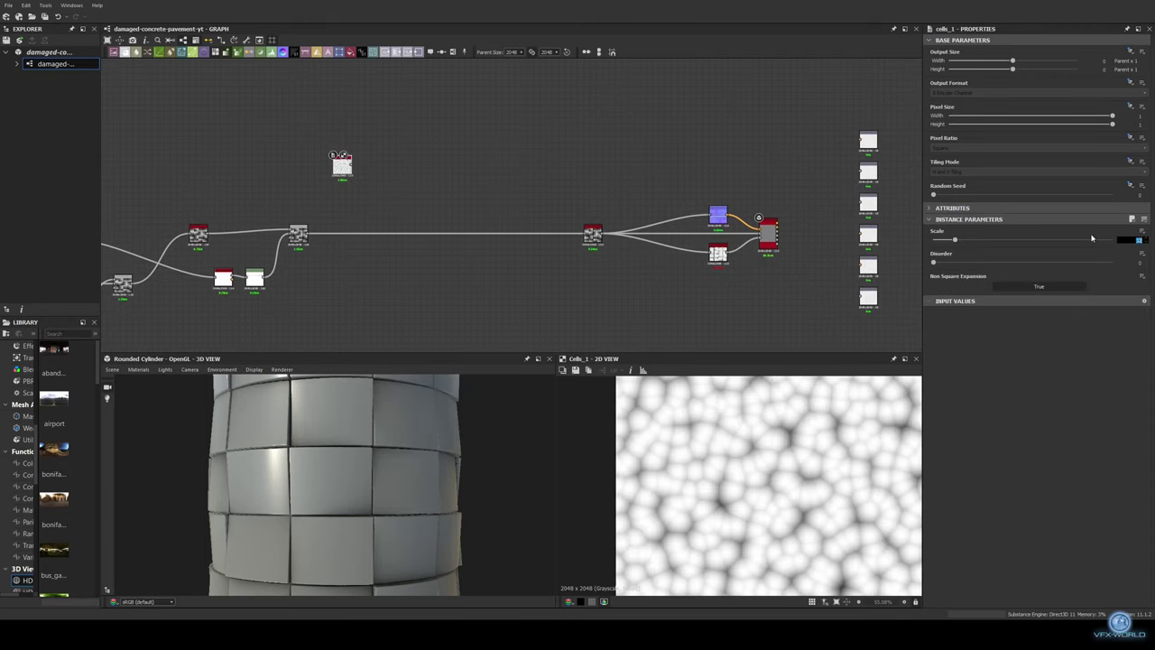
Add an Invert Grayscale node after Cells 1
mouse_move(342, 165)
middle_mouse_down()
mouse_move(246, 200)
mouse_move(274, 186)
middle_mouse_up()
key("space")
type("invert")
key("Return")
Add a Slope Blur Grayscale driven by Clouds 3, with intensity about 0.12
key("space")
type("slope")
key("Return")
key("space")
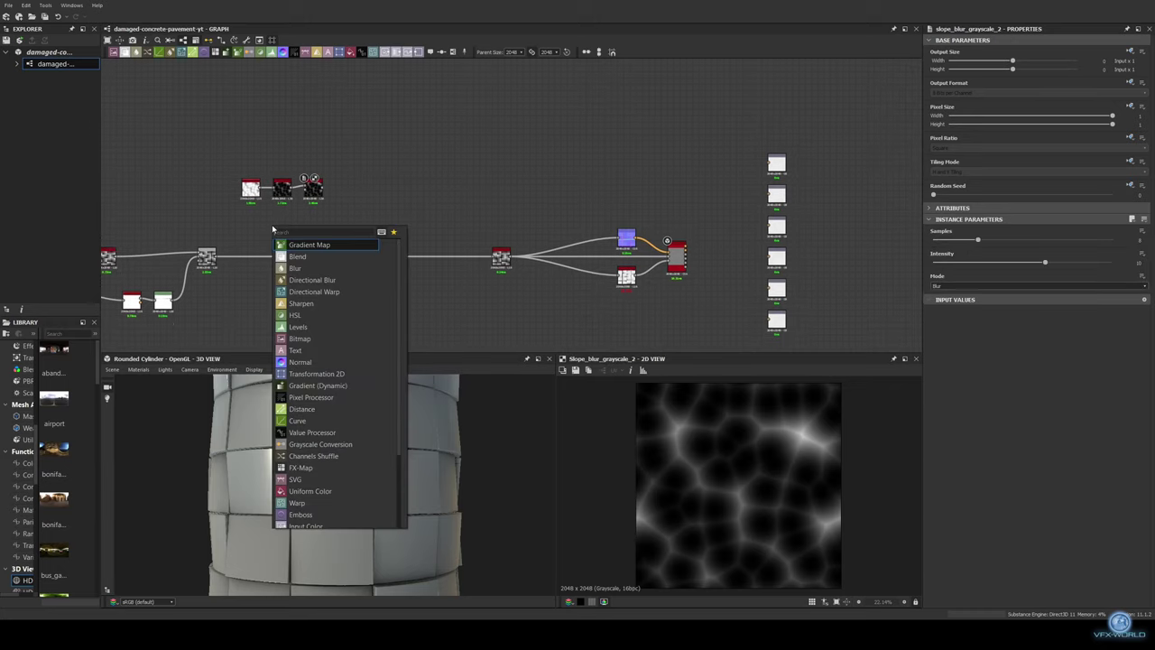
type("clou")
key("Return")
left_click_drag(1013, 61, 997, 60)
scroll(266, 212, "up", 3)
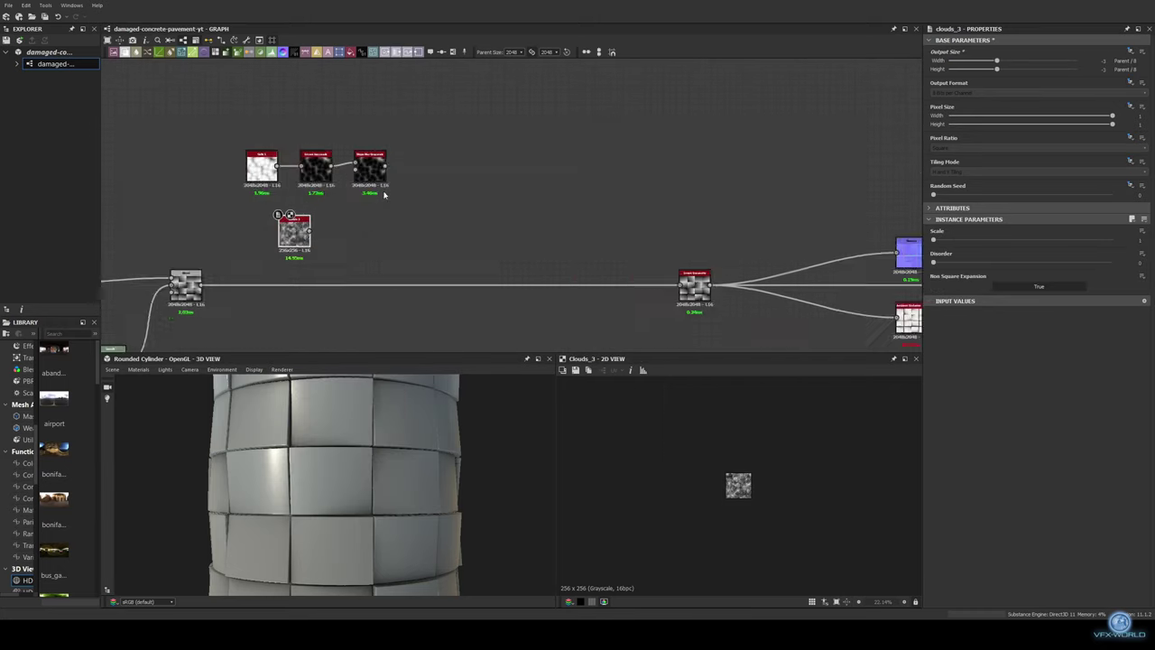
left_click_drag(281, 233, 307, 233)
left_click(367, 163)
left_click_drag(948, 263, 970, 263)
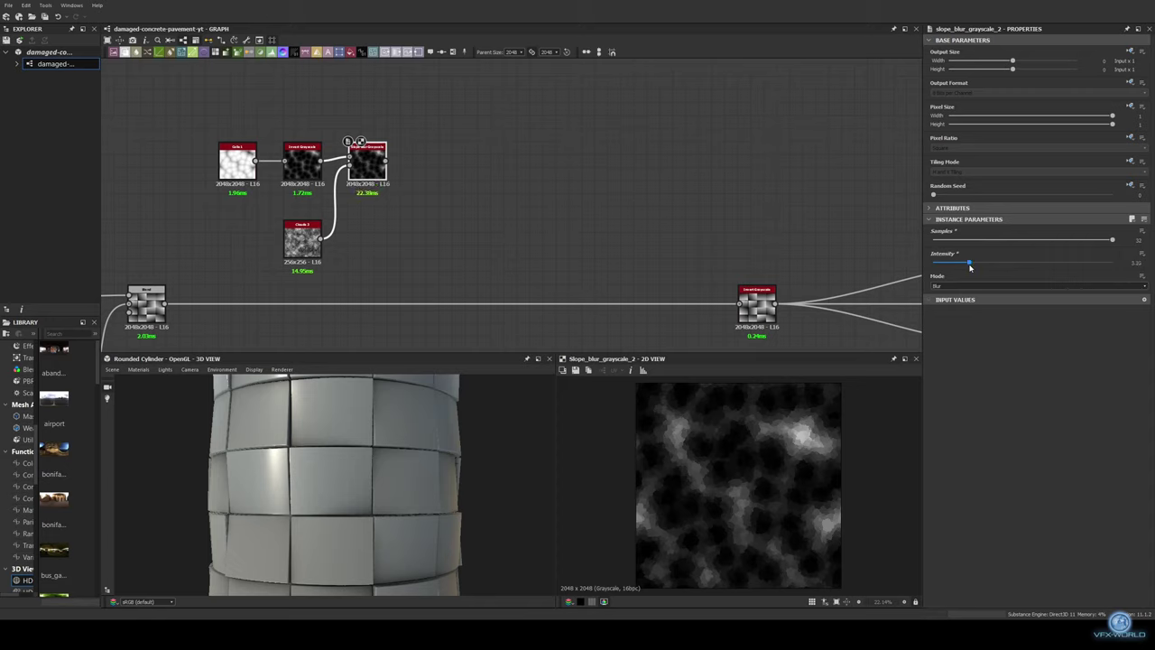
Add a Directional Warp after the slope blur
scroll(786, 420, "up", 3)
mouse_move(363, 203)
middle_mouse_down()
mouse_move(433, 189)
mouse_move(340, 160)
middle_mouse_up()
key("space")
type("dir")
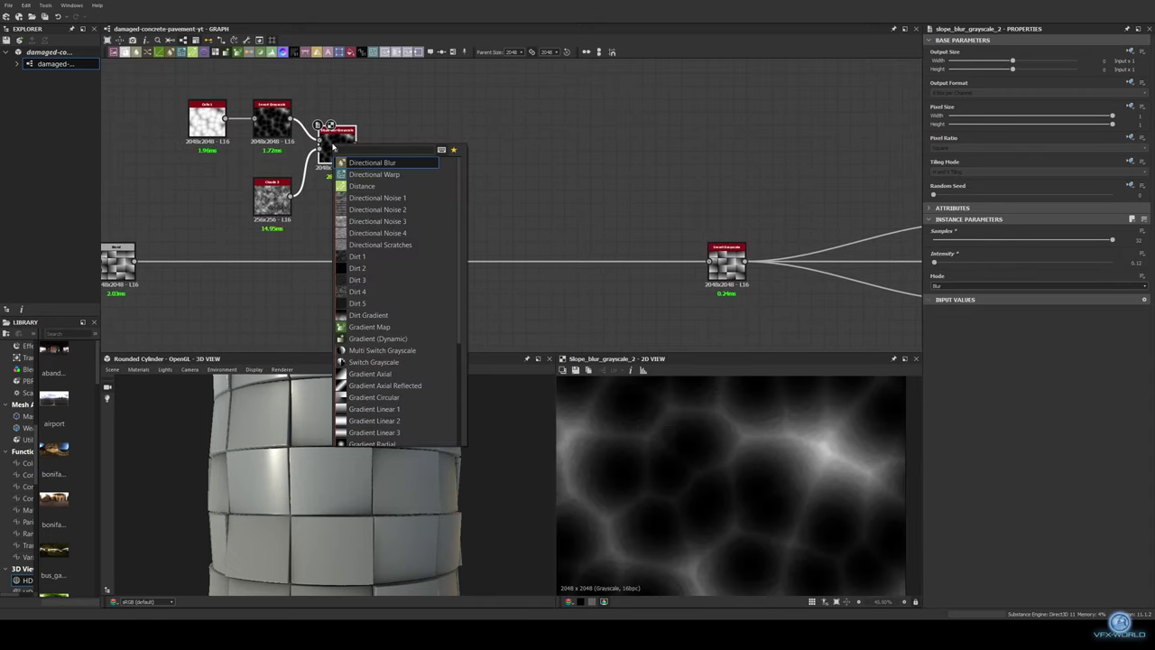
key("Return")
key("f")
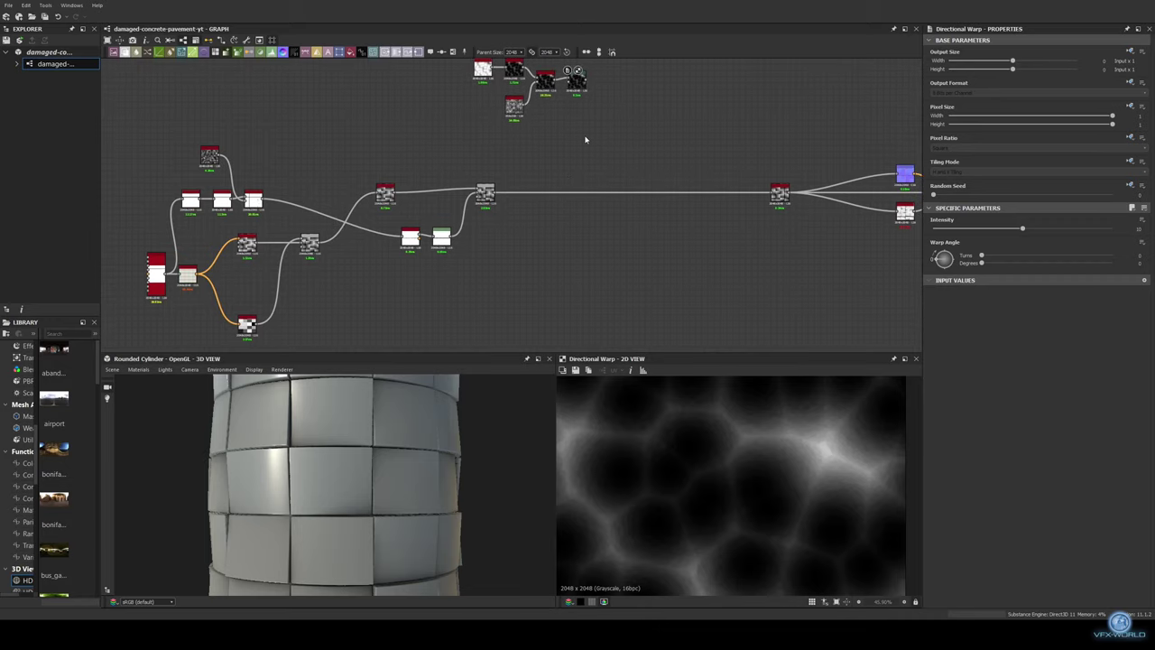
Branch a Flood Fill to Random Grayscale node off the Flood Fill
middle_click_drag(176, 302, 293, 263)
left_click_drag(268, 237, 316, 287)
left_click(338, 360)
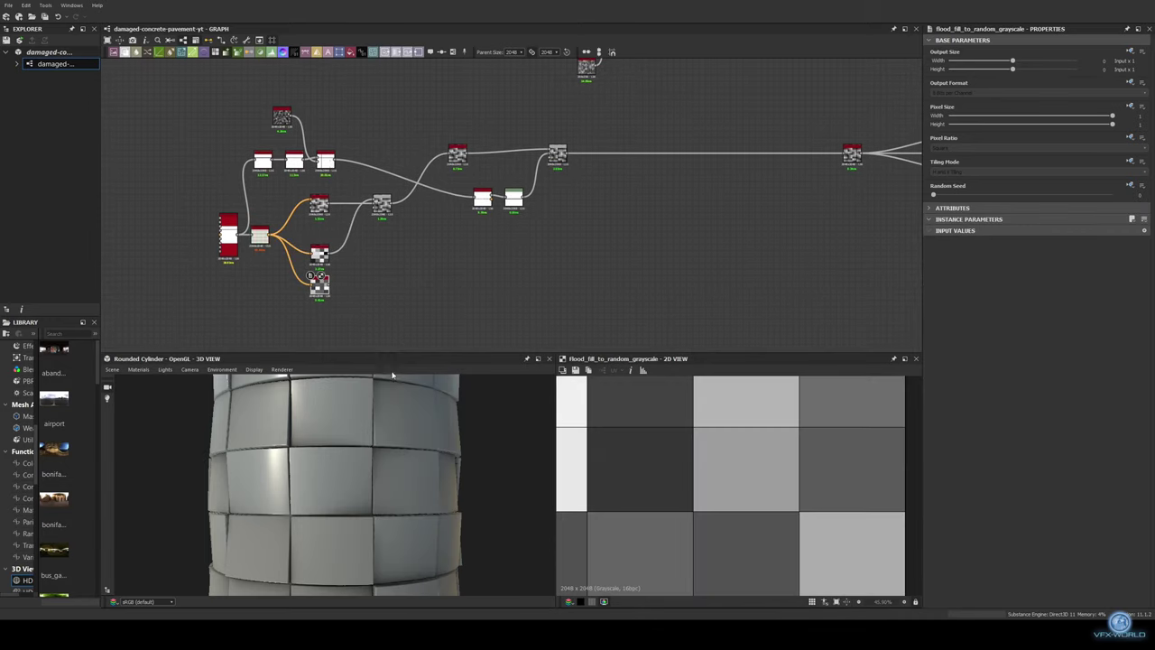
key("f")
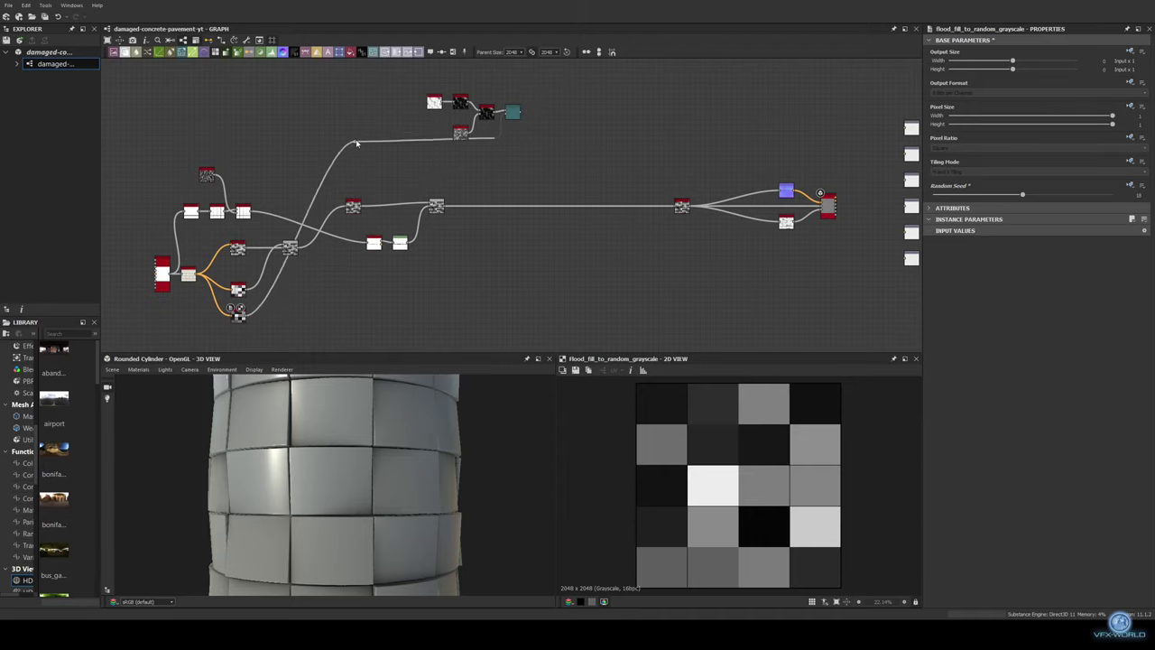
Raise the Directional Warp intensity and set its angle to about 0.21 turns
double_click(515, 112)
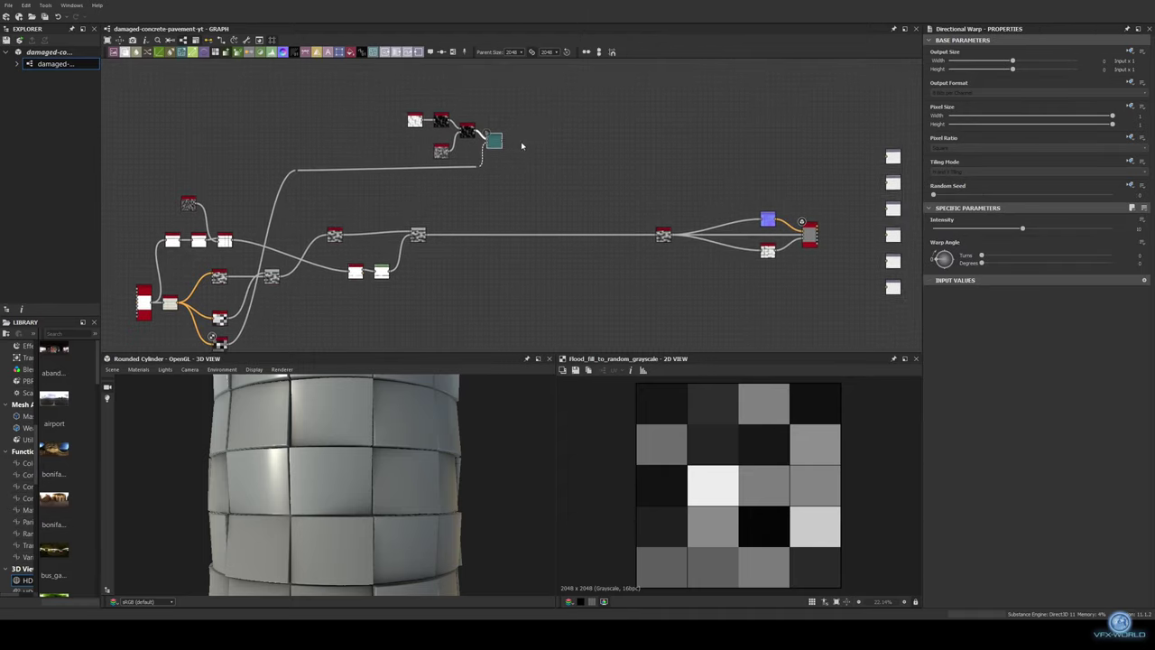
scroll(521, 141, "up", 5)
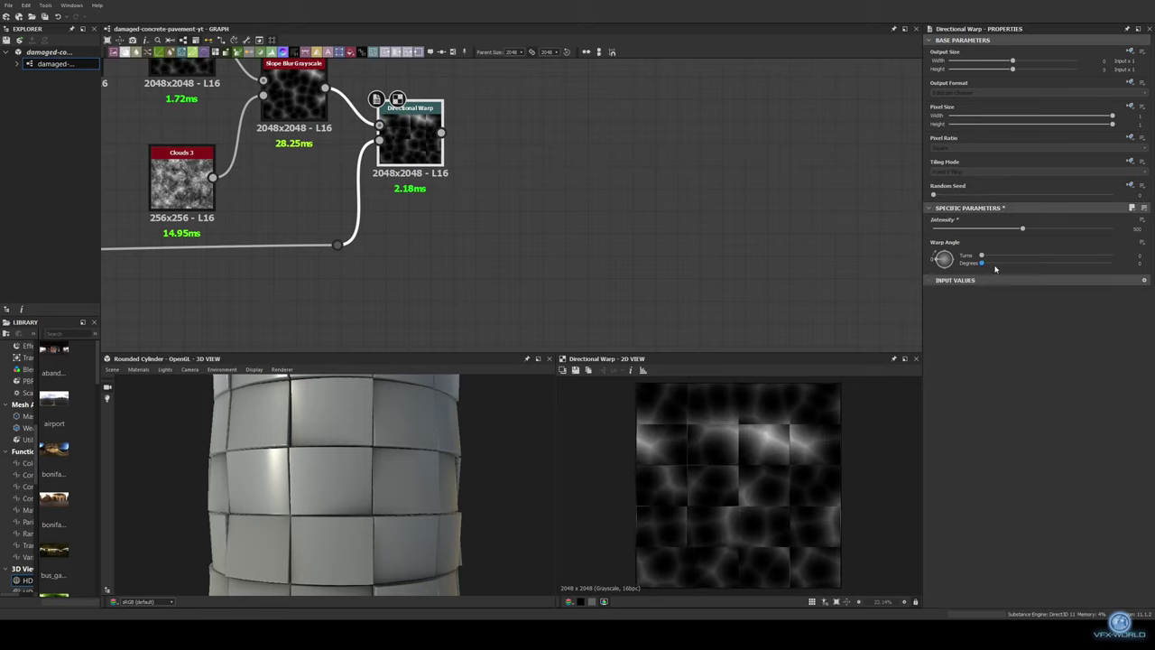
left_click_drag(996, 268, 1009, 262)
mouse_move(449, 146)
middle_mouse_down()
mouse_move(539, 127)
mouse_move(405, 133)
middle_mouse_up()
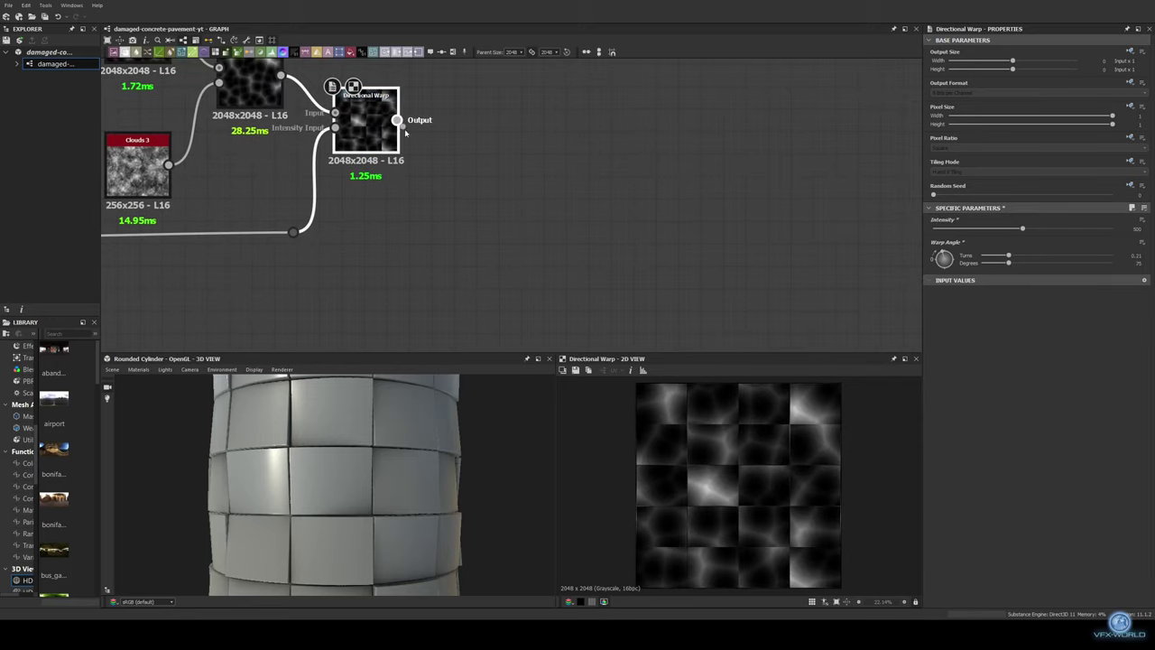
Add a high-contrast Histogram Scan after the warp and feed it into a new Blend
left_click_drag(397, 120, 441, 188)
left_click(478, 197)
mouse_move(935, 263)
left_mouse_down()
mouse_move(1043, 262)
mouse_move(1087, 240)
left_mouse_up()
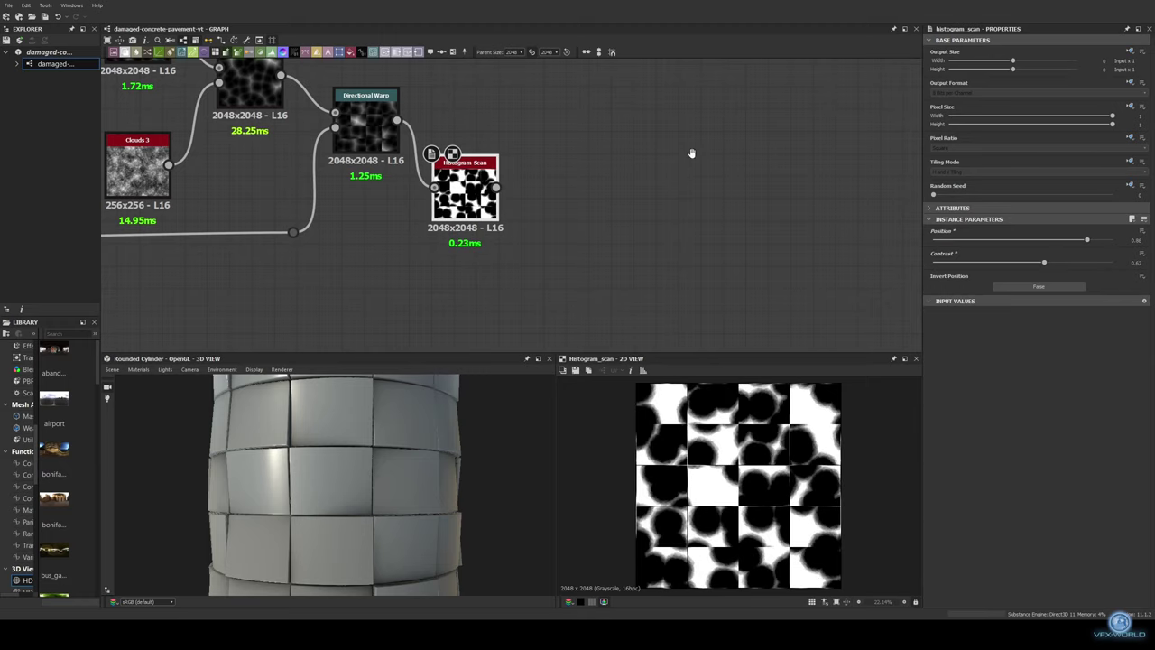
middle_click_drag(692, 153, 595, 190)
left_click_drag(391, 229, 443, 198)
left_click(469, 204)
mouse_move(305, 173)
left_mouse_down()
mouse_move(458, 156)
mouse_move(327, 177)
left_mouse_up()
Add a noise node through Safe Transform Grayscale tiled at 2, placed above the chain
scroll(449, 195, "down", 2)
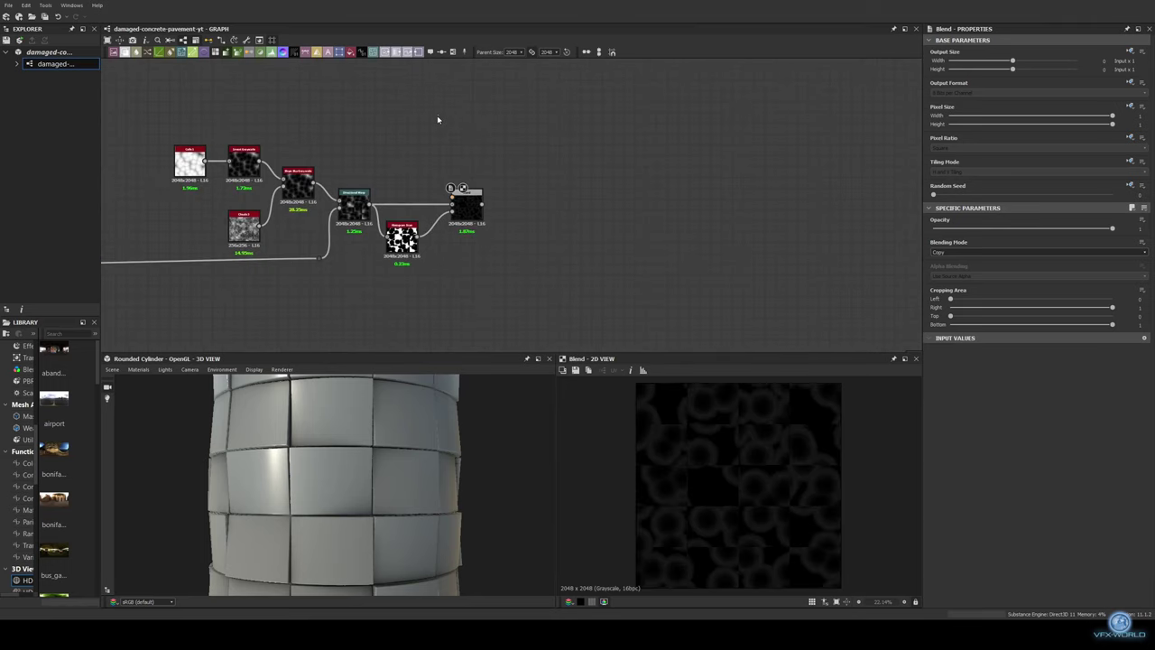
key("space")
left_click(487, 163)
left_click_drag(452, 135, 470, 145)
left_click(506, 180)
left_click_drag(936, 239, 945, 239)
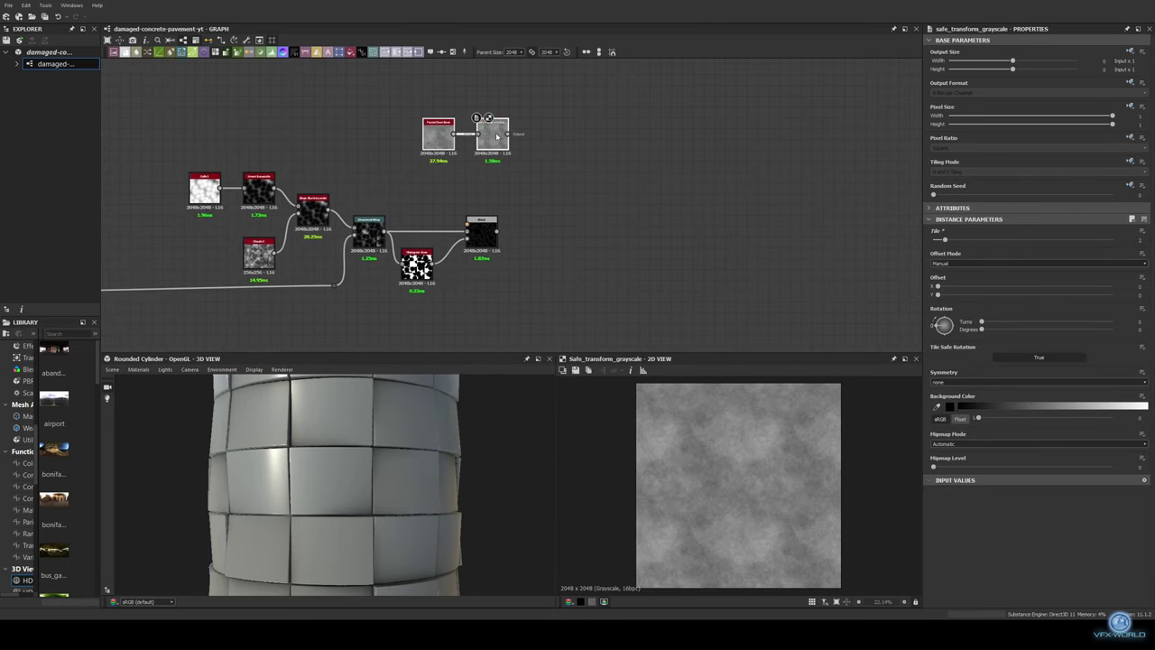
left_click_drag(510, 134, 461, 114)
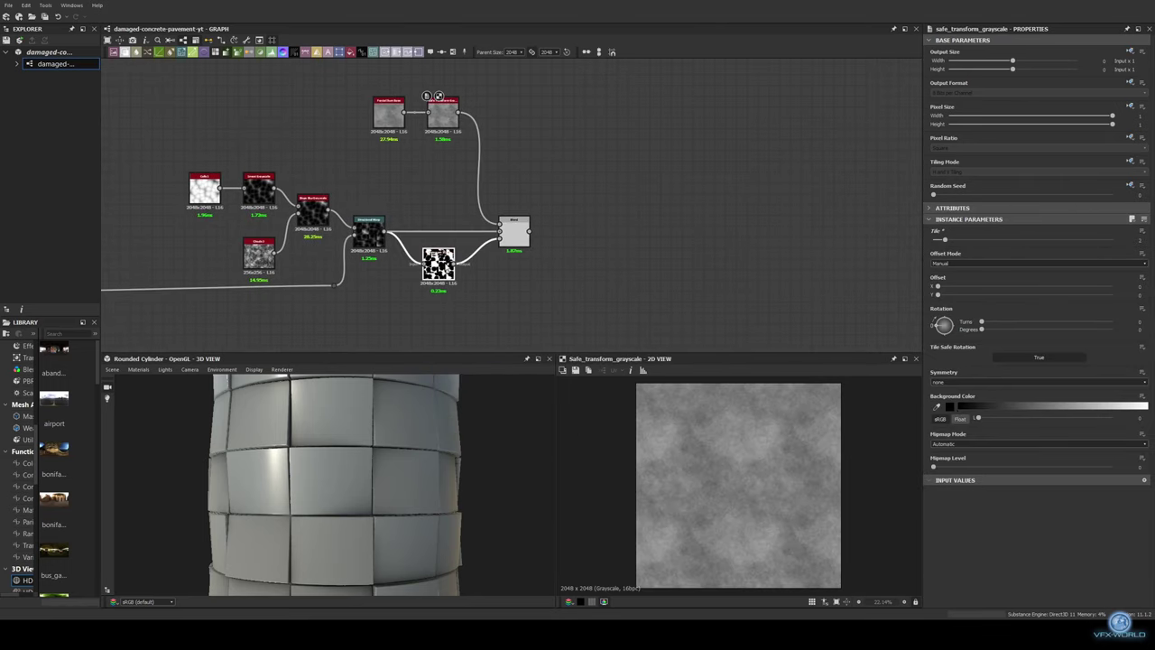
Insert a Blend on the main slab link and add a Blur HQ Grayscale node
double_click(514, 231)
scroll(541, 226, "down", 2)
key("space")
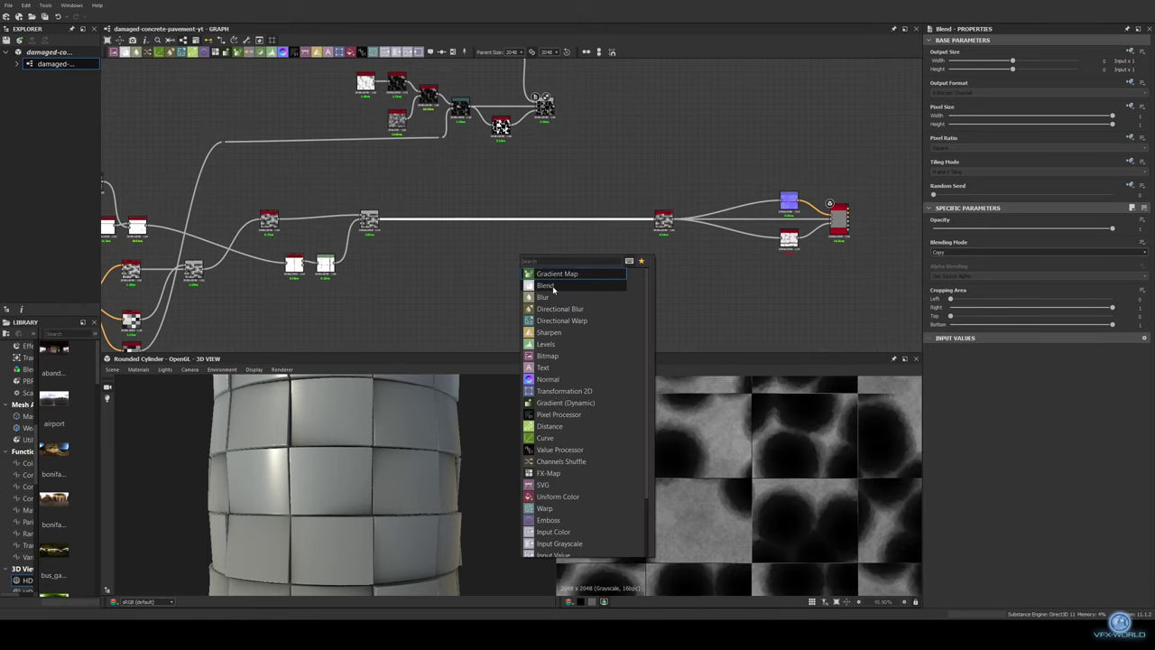
left_click(547, 285)
key("space")
type("blur")
left_click(438, 226)
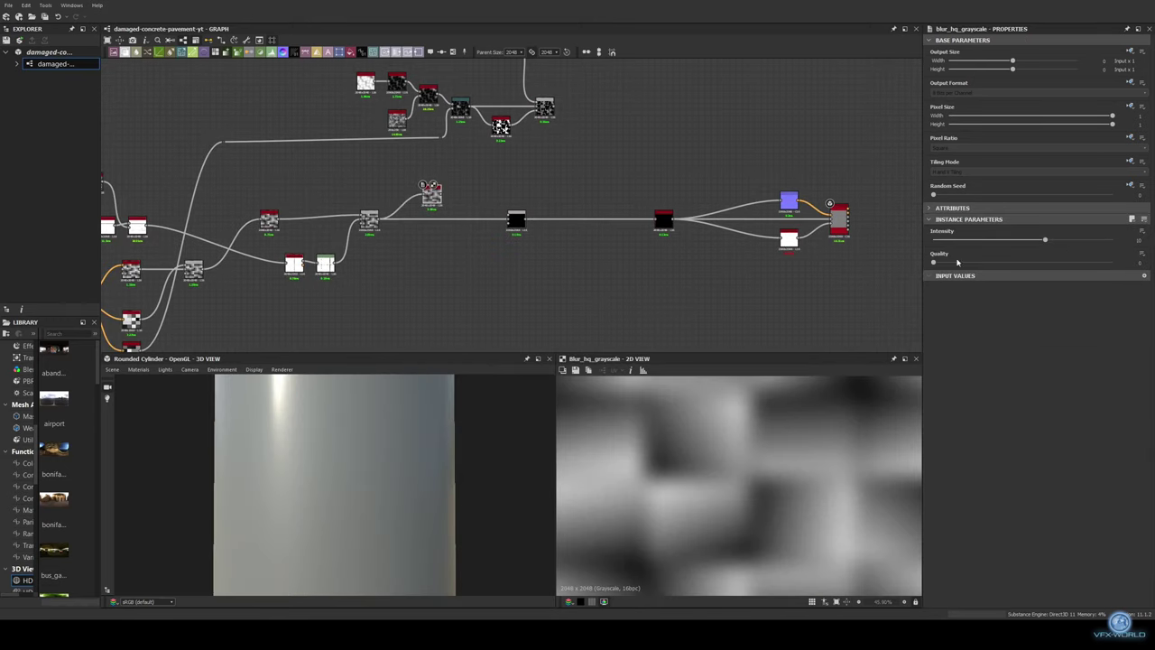
key("Return")
Wire the blurred spot mask into the new Blend, set to Subtract at 0.12 opacity
scroll(503, 194, "up", 2)
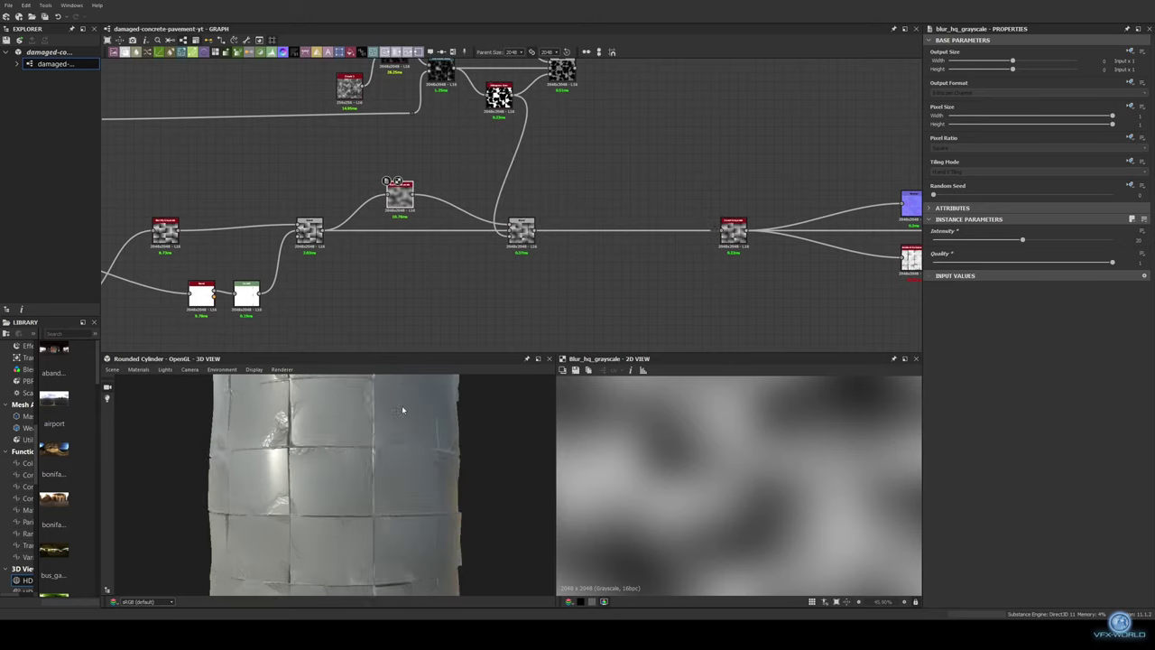
scroll(425, 418, "up", 2)
scroll(426, 417, "down", 3)
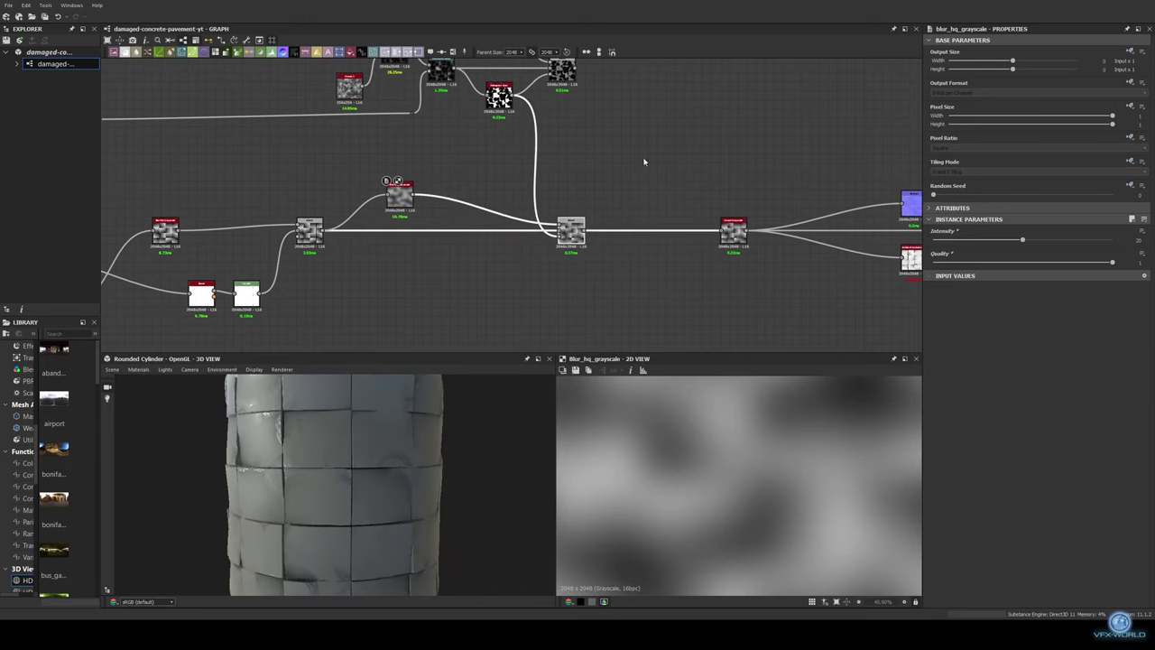
middle_click_drag(644, 161, 482, 160)
left_click(503, 248)
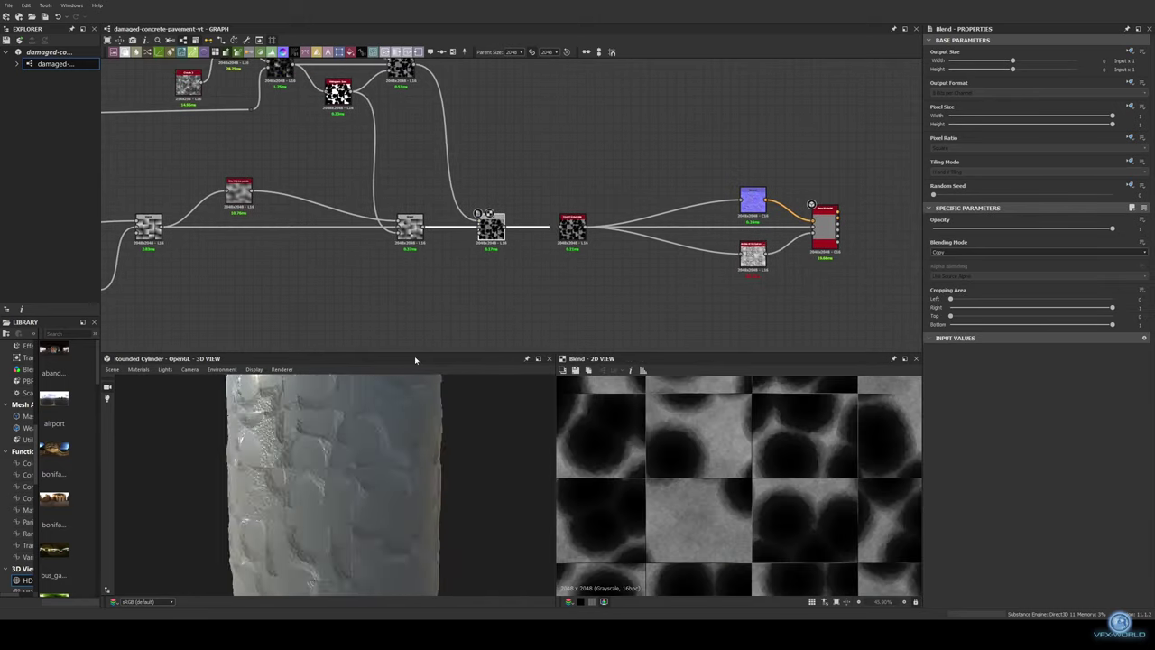
left_click(1038, 252)
left_click(975, 273)
scroll(355, 524, "up", 3)
scroll(354, 505, "up", 2)
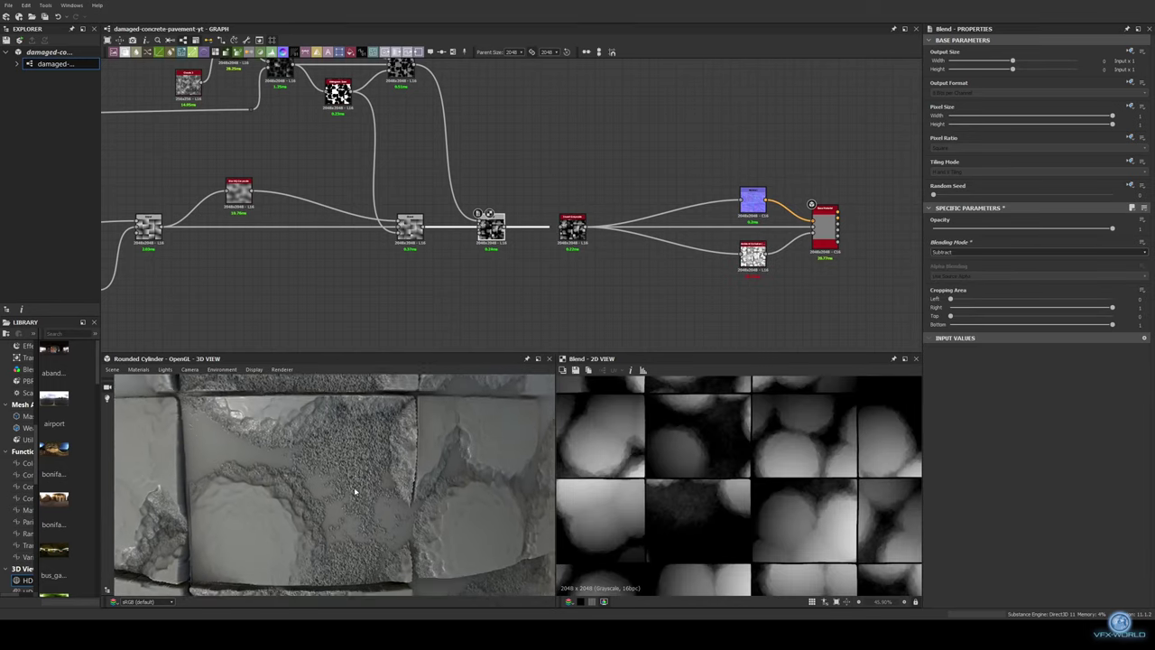
left_click(950, 229)
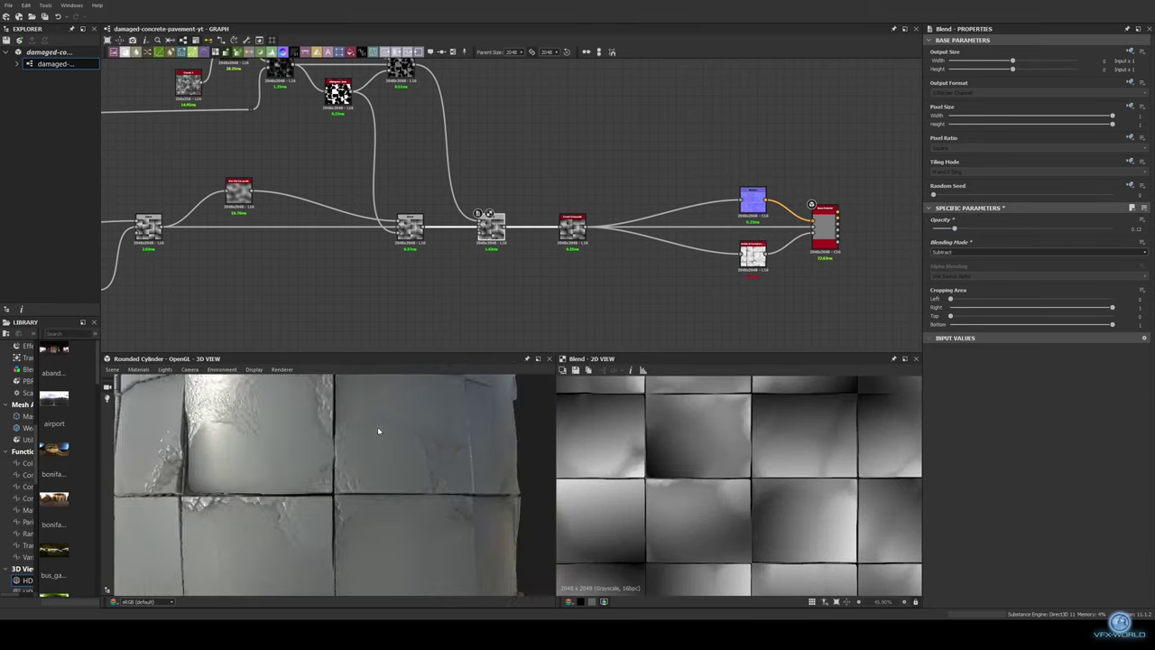
left_click_drag(382, 425, 399, 439)
scroll(345, 125, "down", 3)
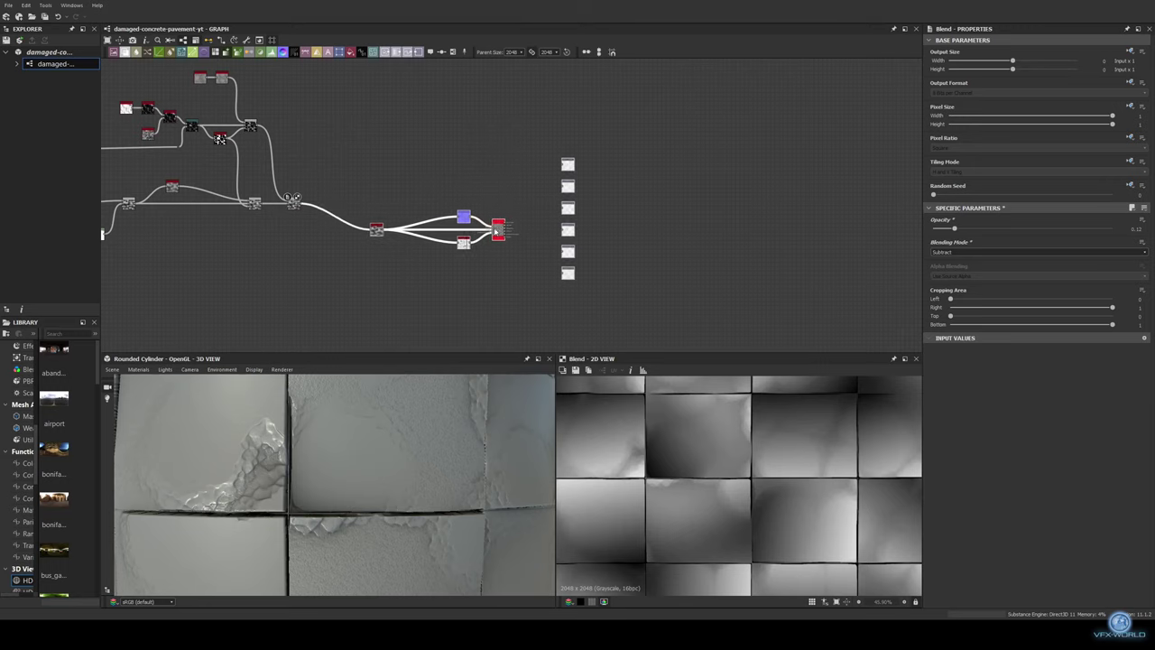
Inspect an upstream Blend node and bring the material output area into view
scroll(355, 229, "up", 3)
left_click(548, 190)
middle_click_drag(309, 242, 521, 222)
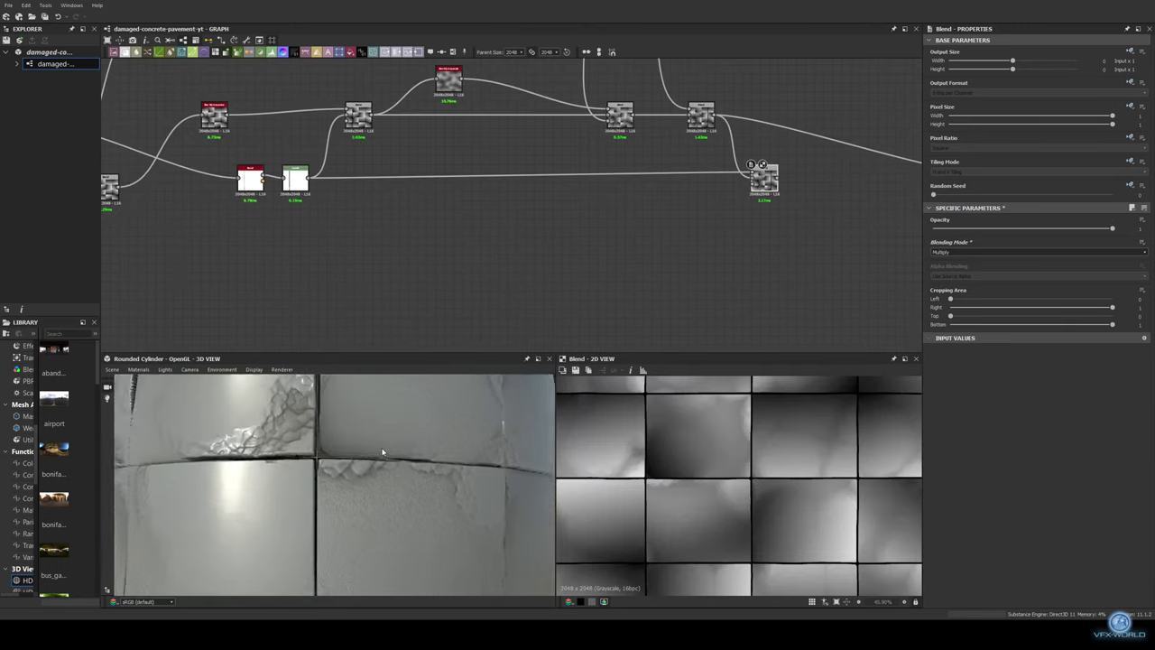
middle_click_drag(812, 226, 505, 282)
left_click_drag(376, 443, 359, 447)
scroll(360, 447, "down", 3)
middle_click_drag(902, 324, 614, 291)
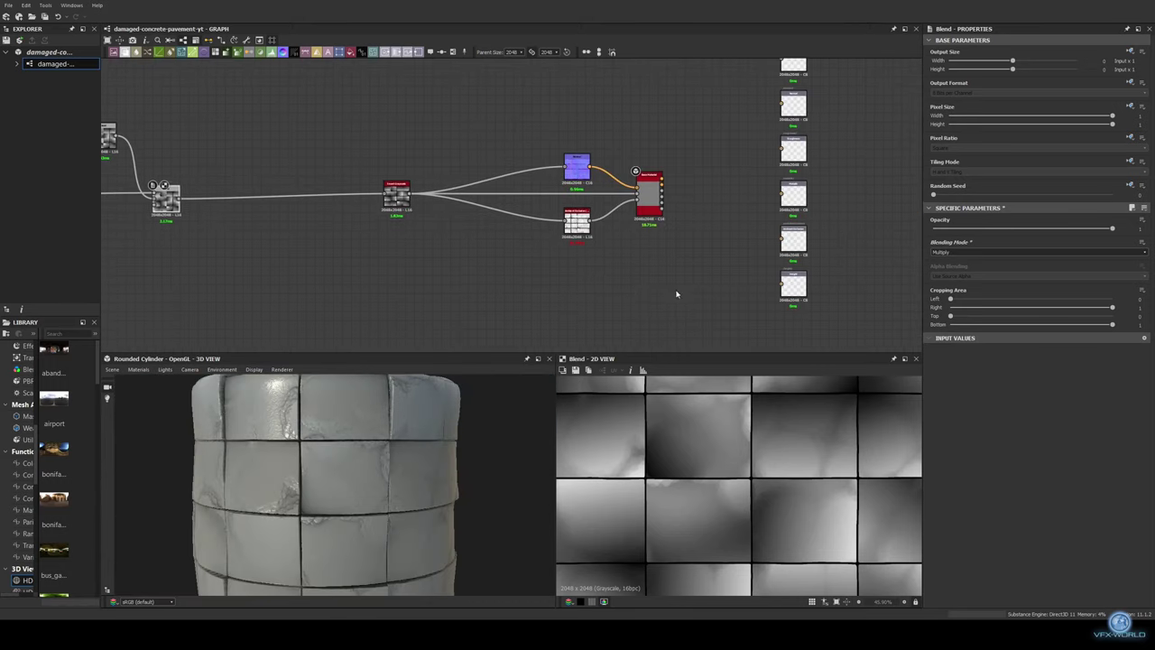
Add a grayscale mid-grey Uniform Color node and connect it to pbr_base_material's Roughness
right_click(591, 286)
left_click(632, 542)
left_click(1094, 228)
left_click(1063, 265)
left_click(626, 194)
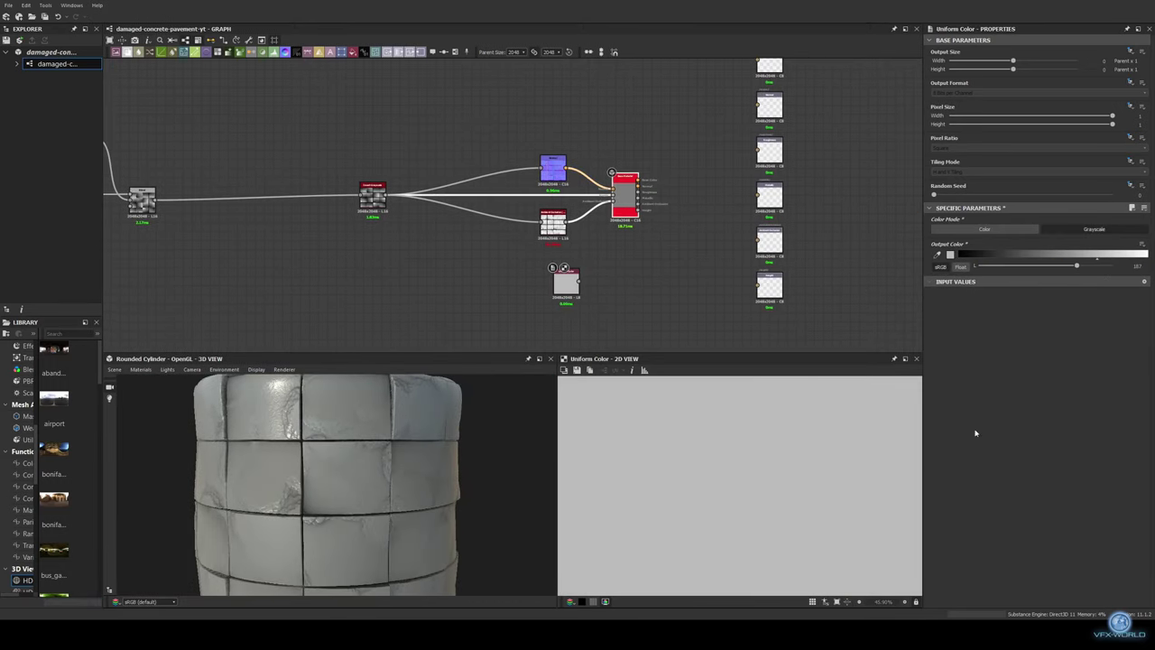
scroll(325, 479, "up", 3)
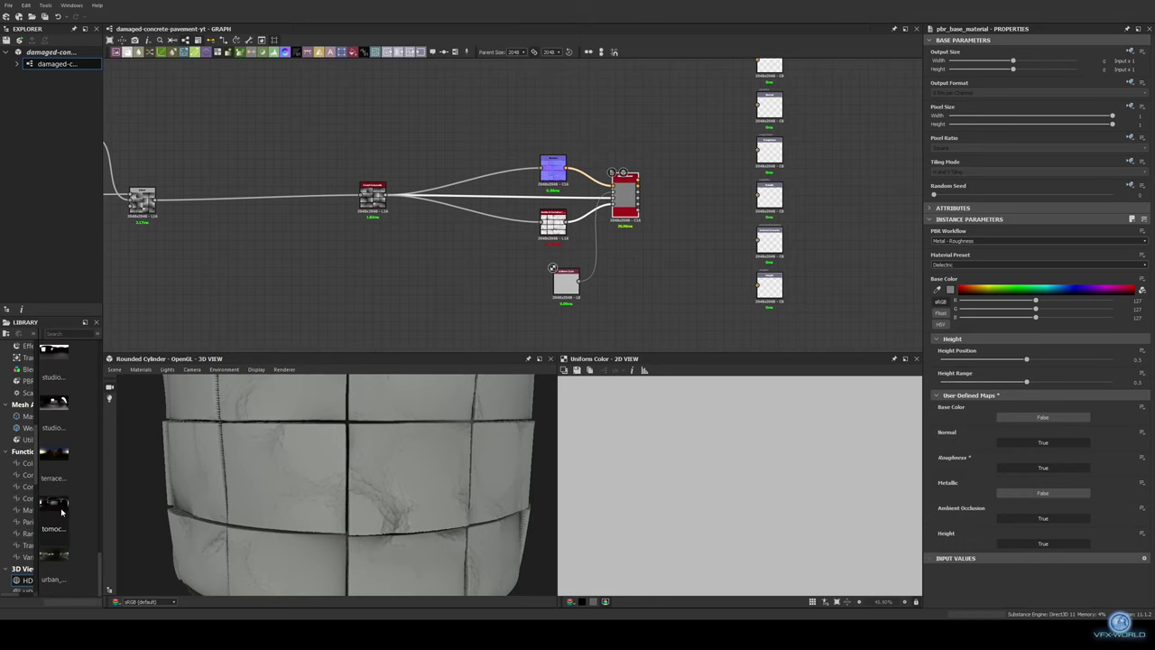
mouse_move(325, 479)
left_mouse_down()
mouse_move(350, 492)
mouse_move(361, 470)
left_mouse_up()
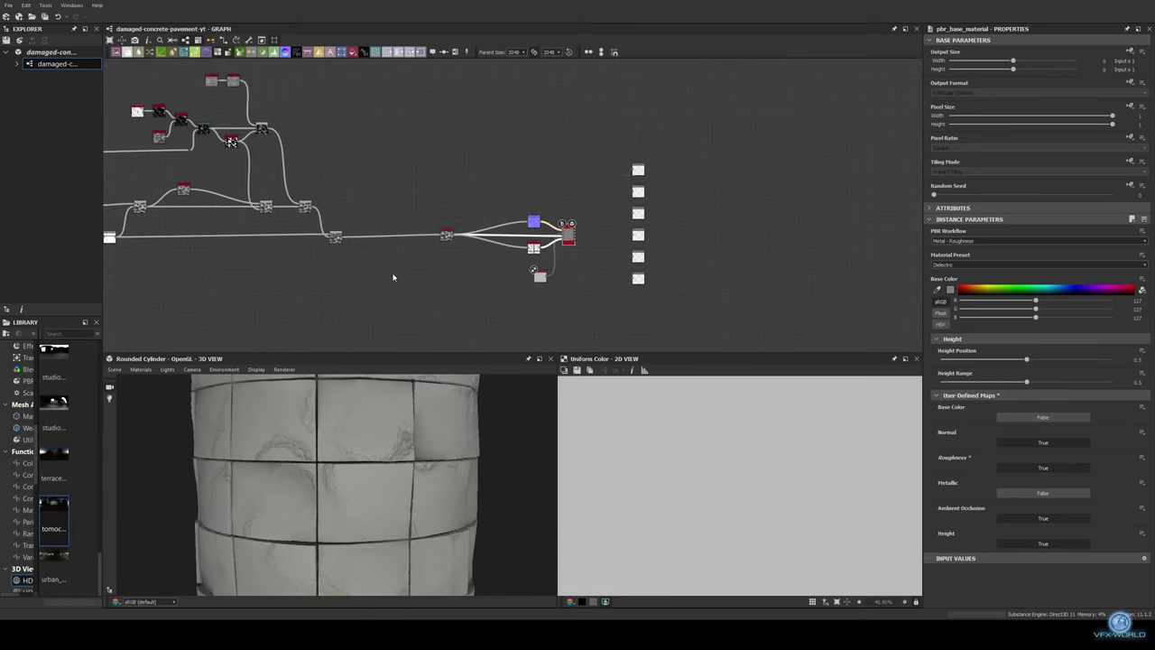
Separate the upper node cluster and wrap it in a 'surface damage' frame
scroll(392, 276, "down", 5)
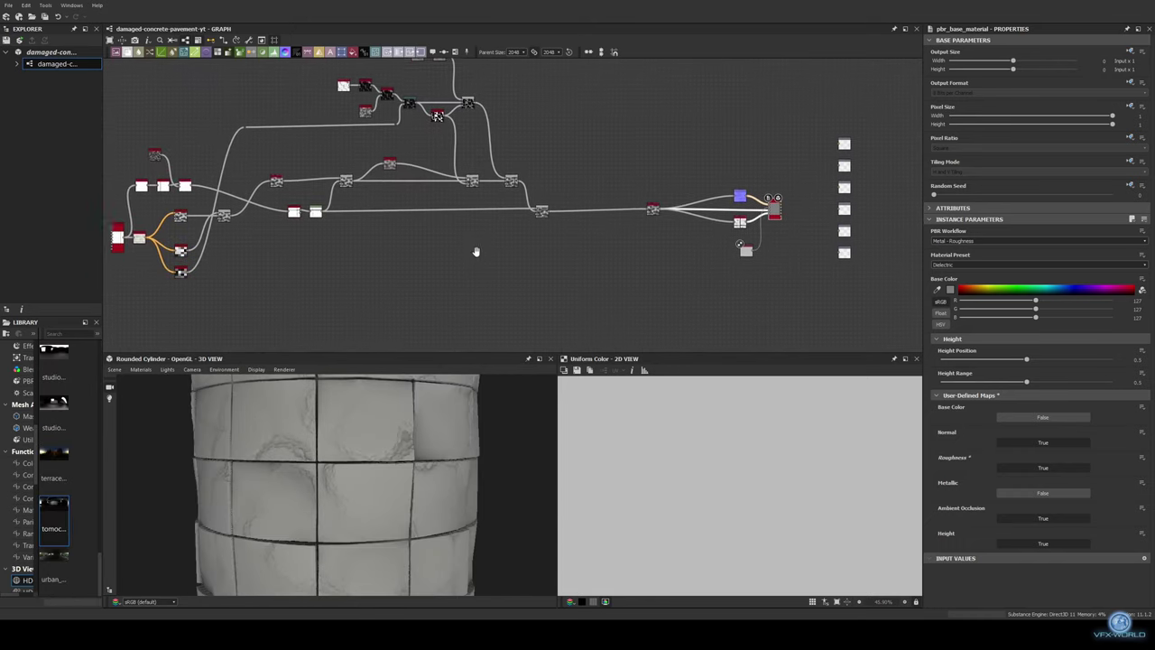
middle_click_drag(475, 250, 409, 312)
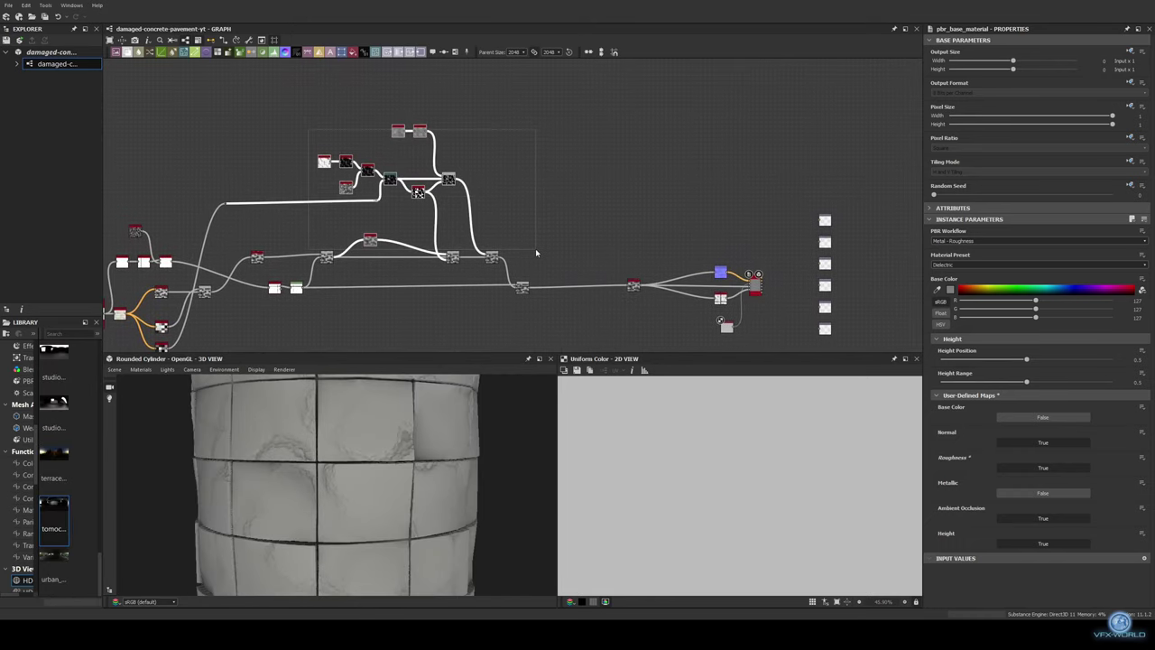
middle_click_drag(554, 234, 455, 245)
left_click_drag(319, 203, 360, 206)
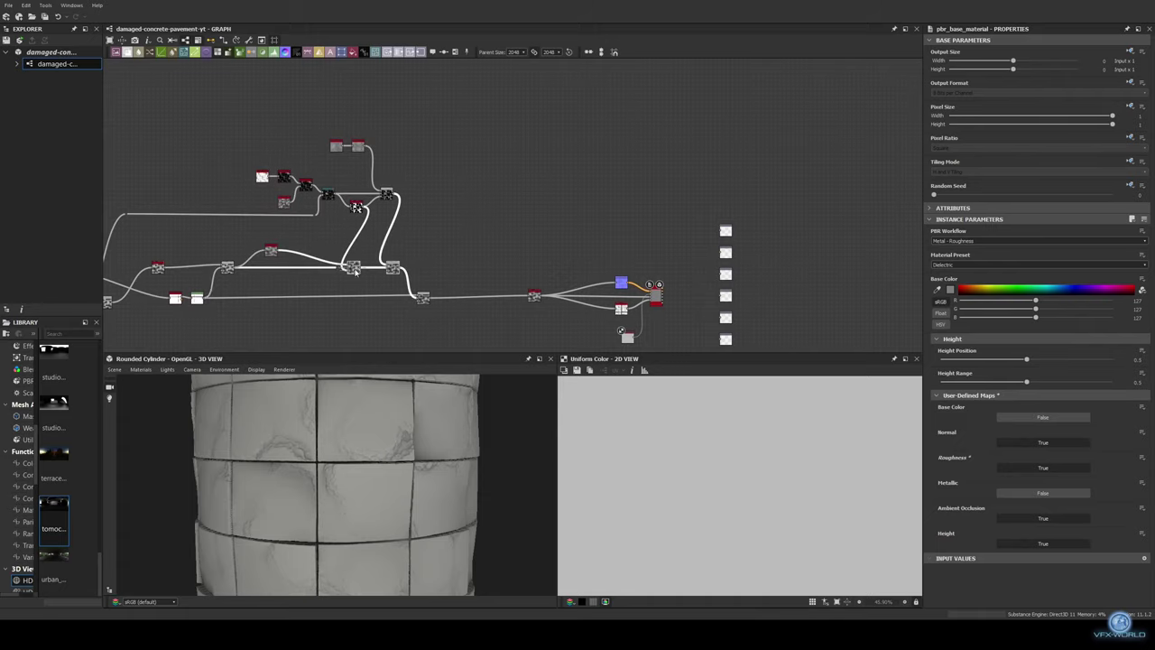
left_click_drag(434, 282, 248, 127)
key("ctrl+f")
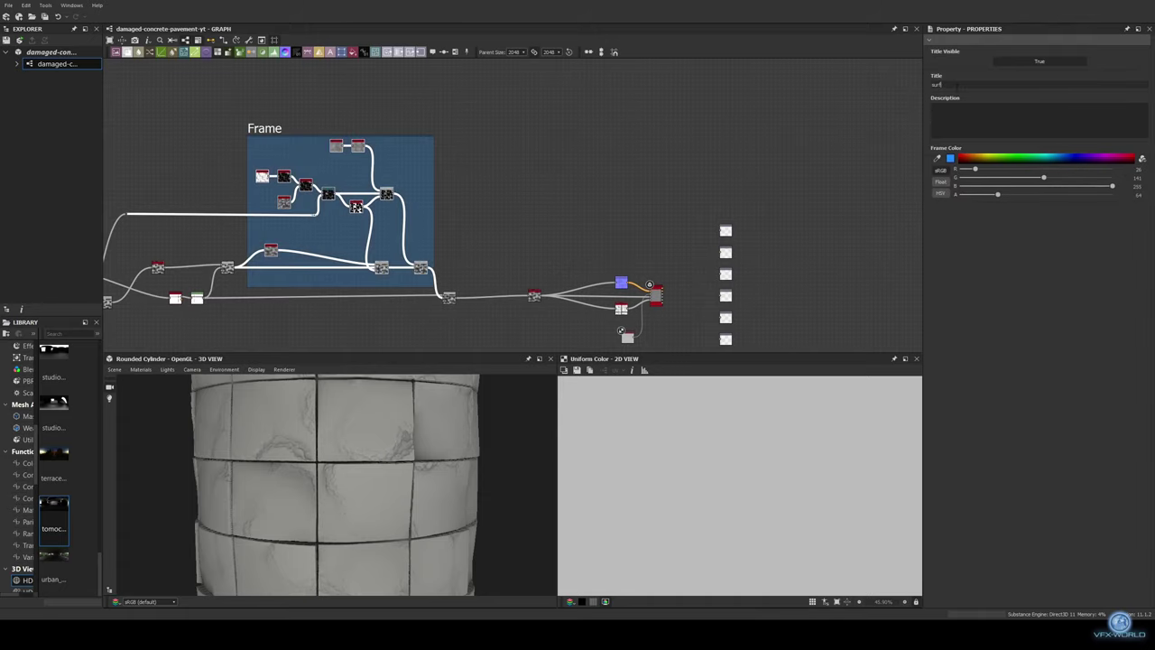
Wrap the left-side base nodes in a 'pavement base' frame
scroll(378, 292, "down", 2)
mouse_move(378, 292)
middle_mouse_down()
mouse_move(503, 226)
mouse_move(320, 229)
middle_mouse_up()
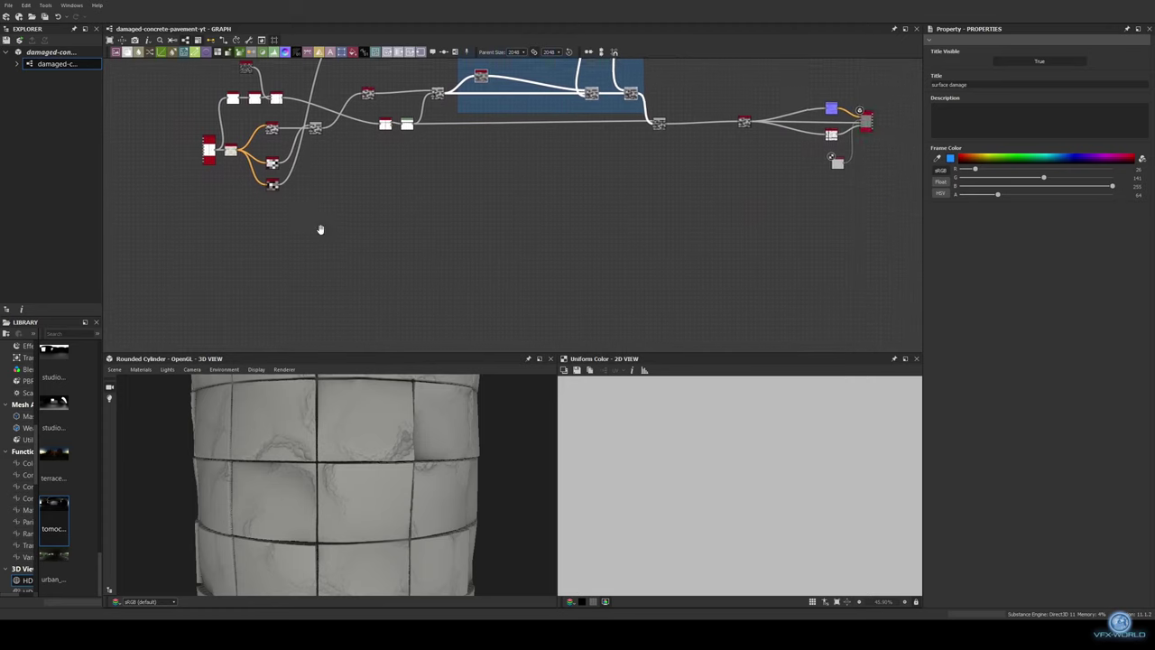
left_click_drag(217, 103, 420, 250)
key("ctrl+f")
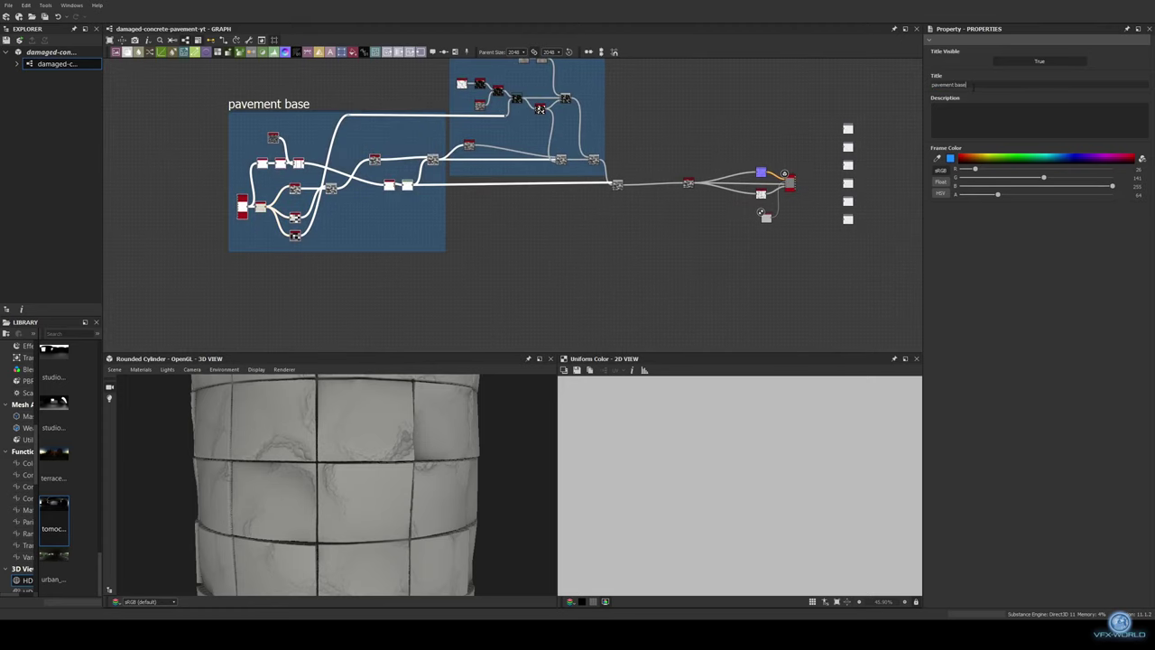
Add a Tile Sampler node producing a 6×6 grid
scroll(425, 245, "up", 2)
key("space")
type("tile sa")
key("Return")
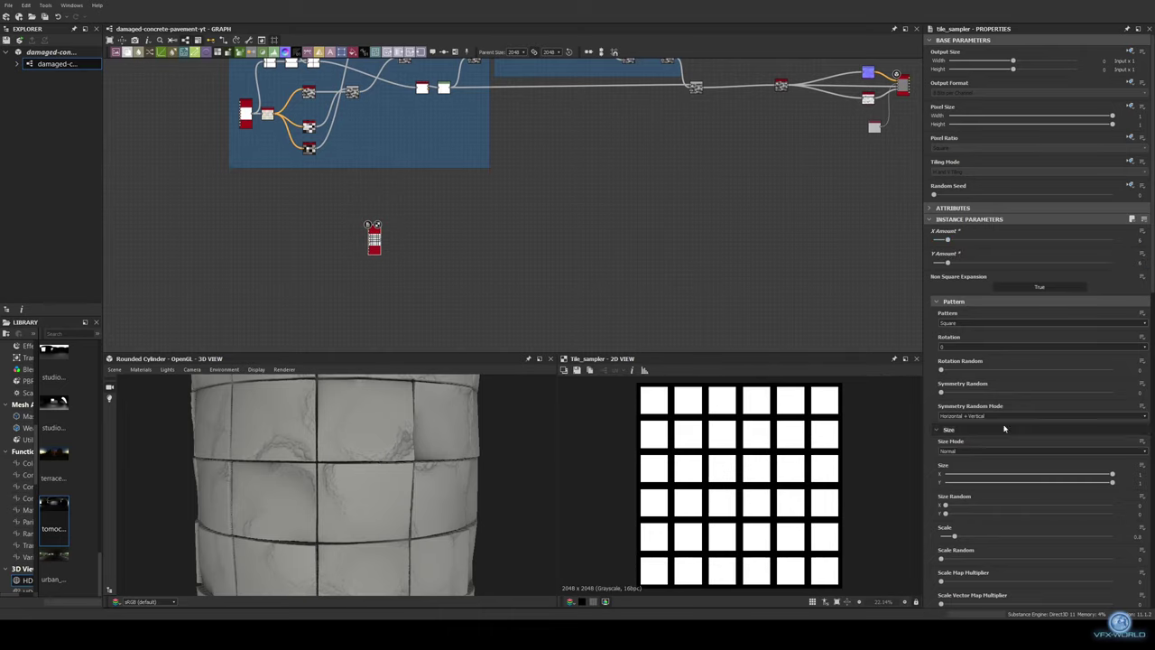
Set Tile Sampler Size X 0.15, Scale 0.47, Rotation 45°, mask random 0.34, color random 0.62
left_click(971, 475)
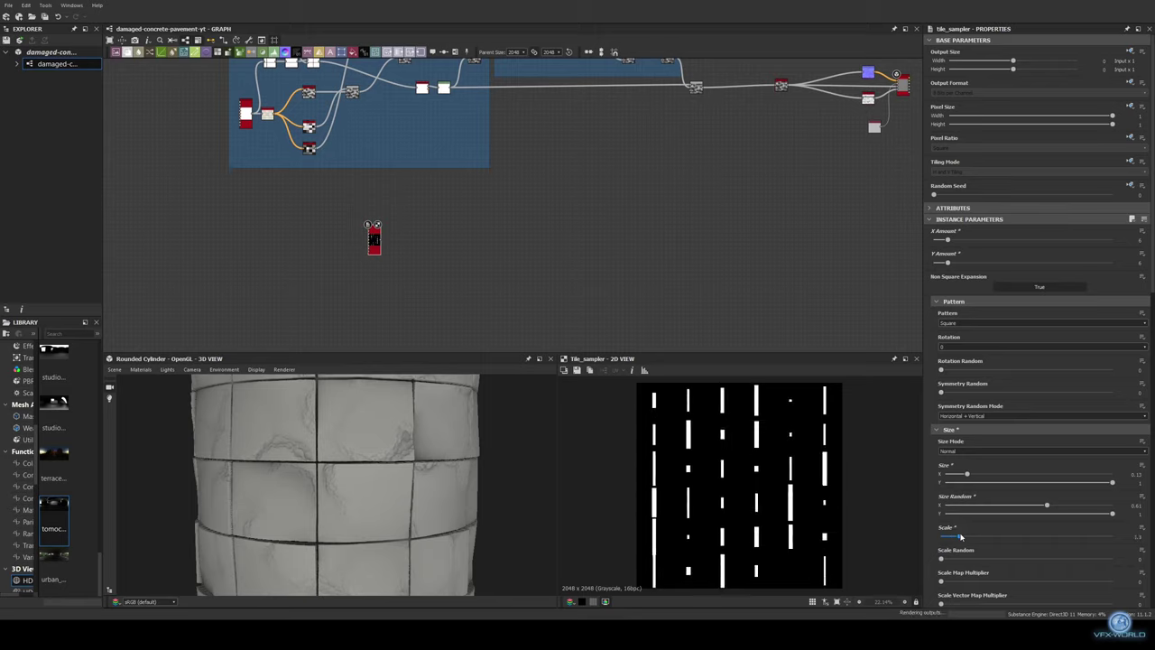
left_click_drag(961, 536, 955, 537)
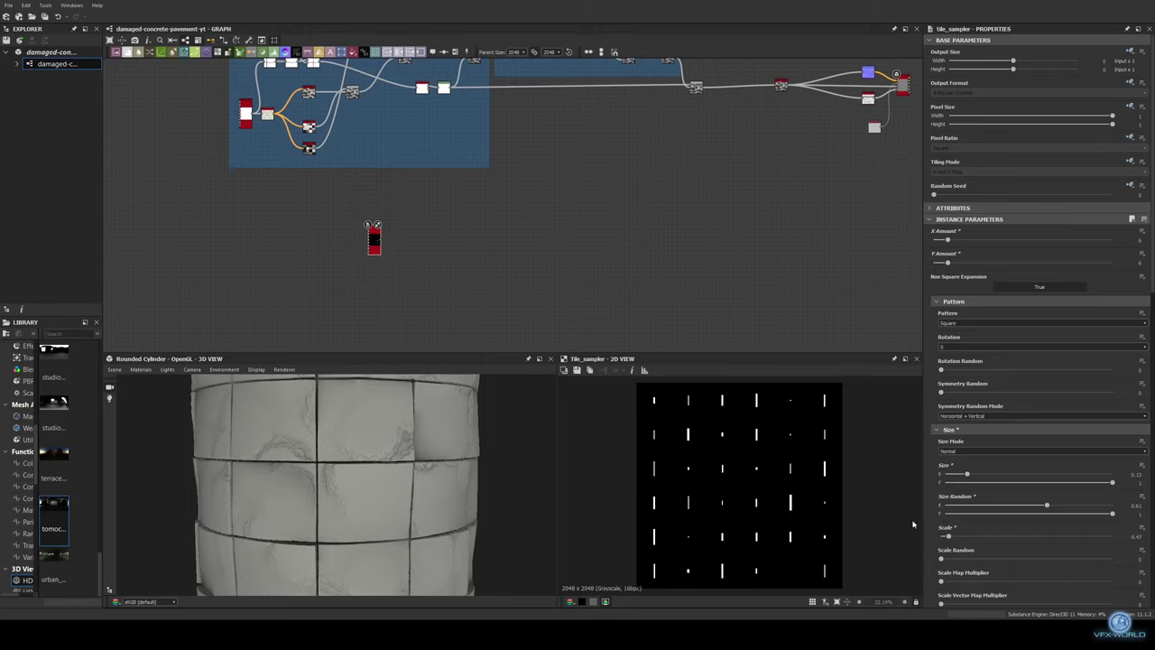
scroll(932, 519, "down", 1)
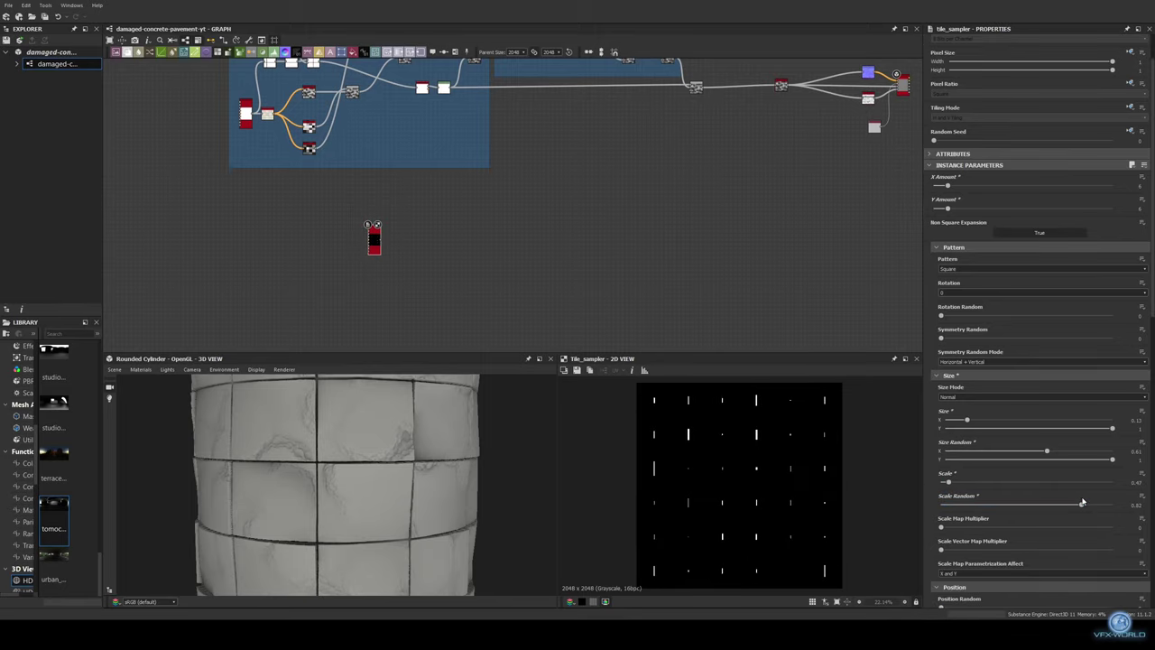
scroll(960, 458, "down", 3)
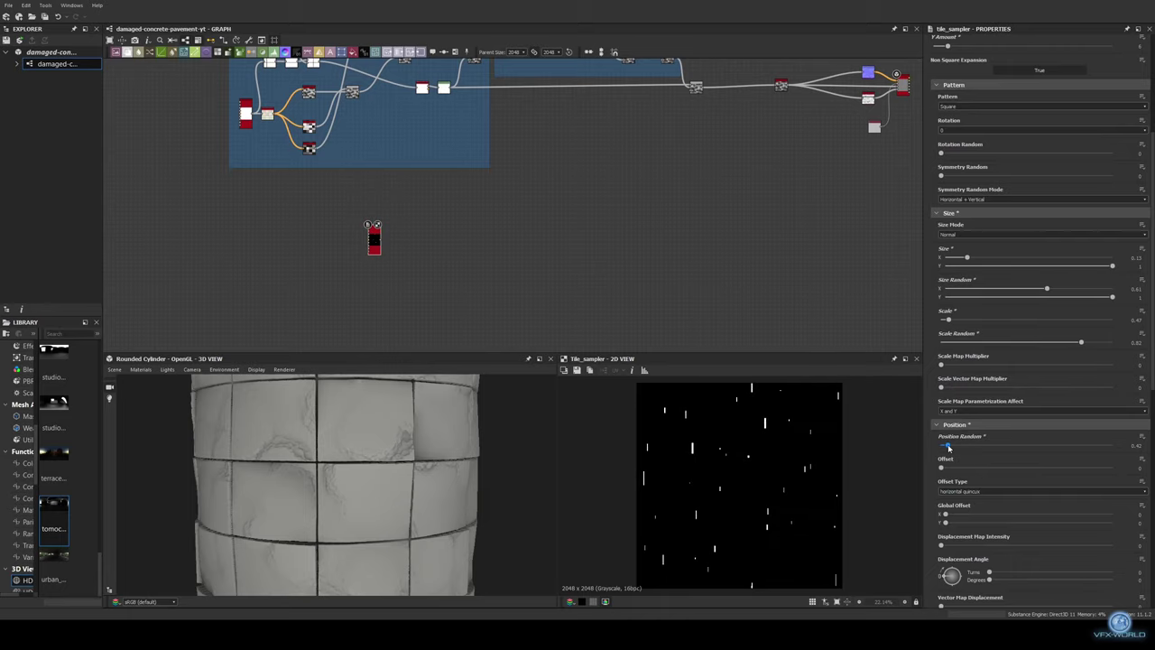
left_click_drag(941, 466, 1026, 466)
scroll(1027, 468, "down", 3)
scroll(1028, 468, "down", 1)
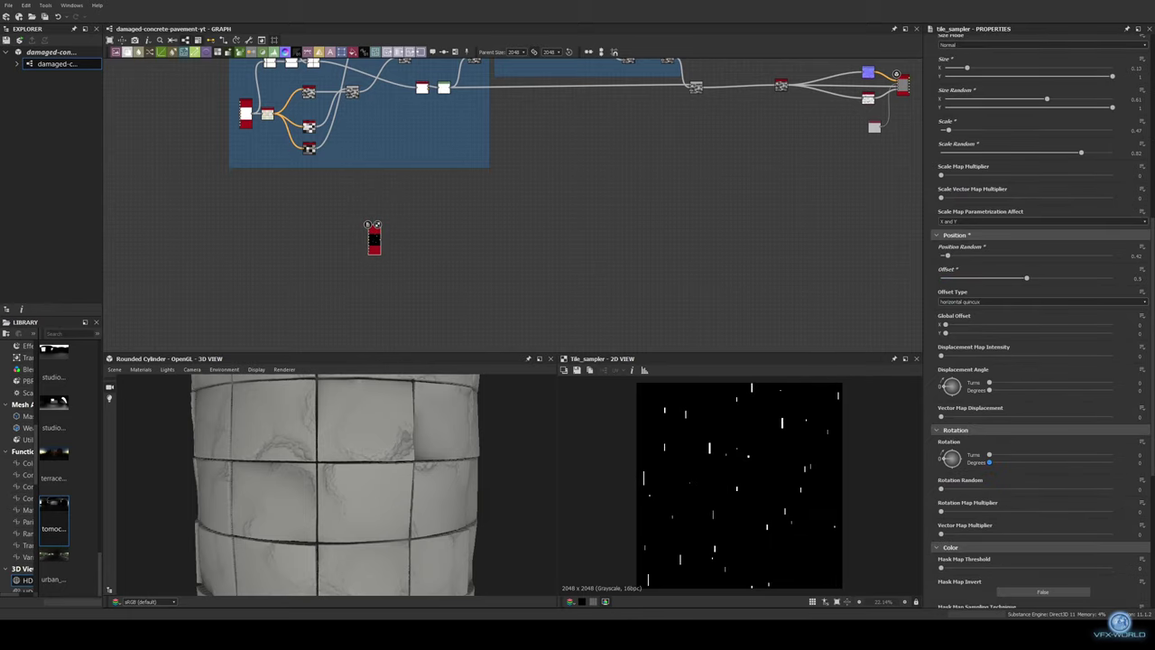
scroll(955, 492, "down", 3)
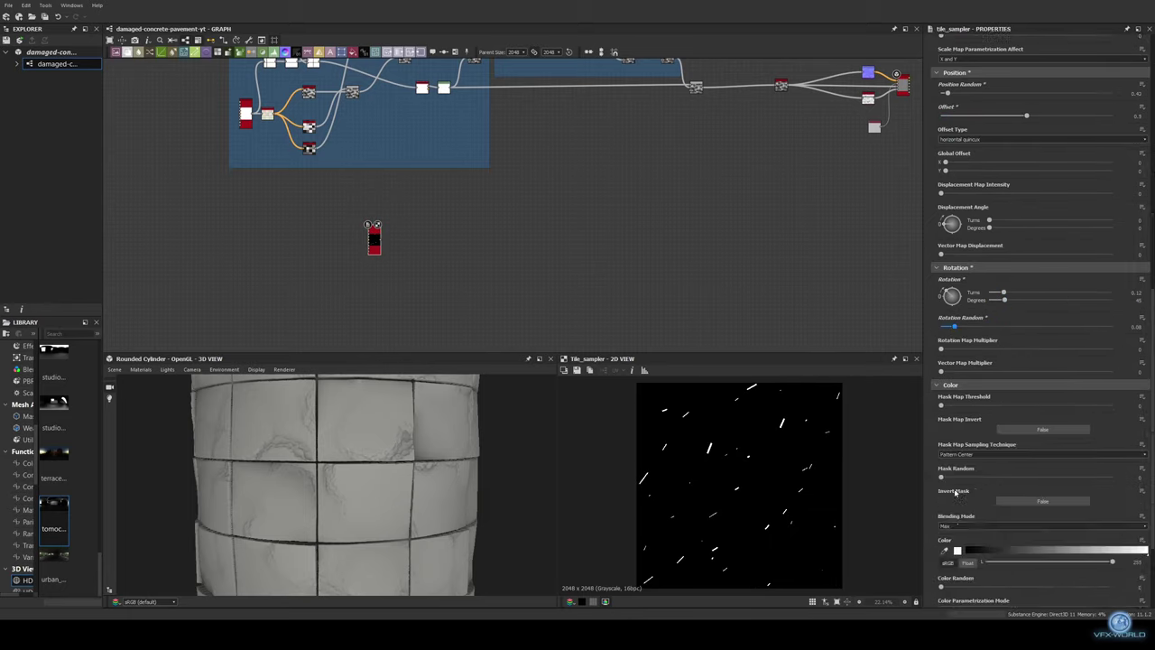
scroll(953, 359, "down", 2)
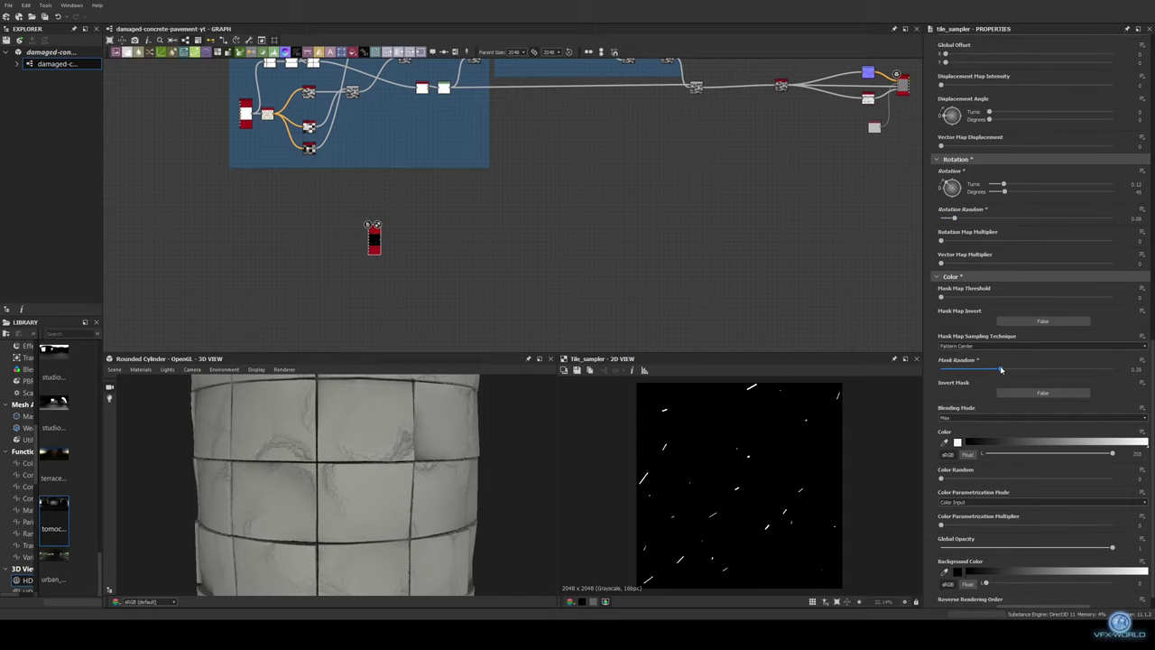
scroll(973, 460, "down", 1)
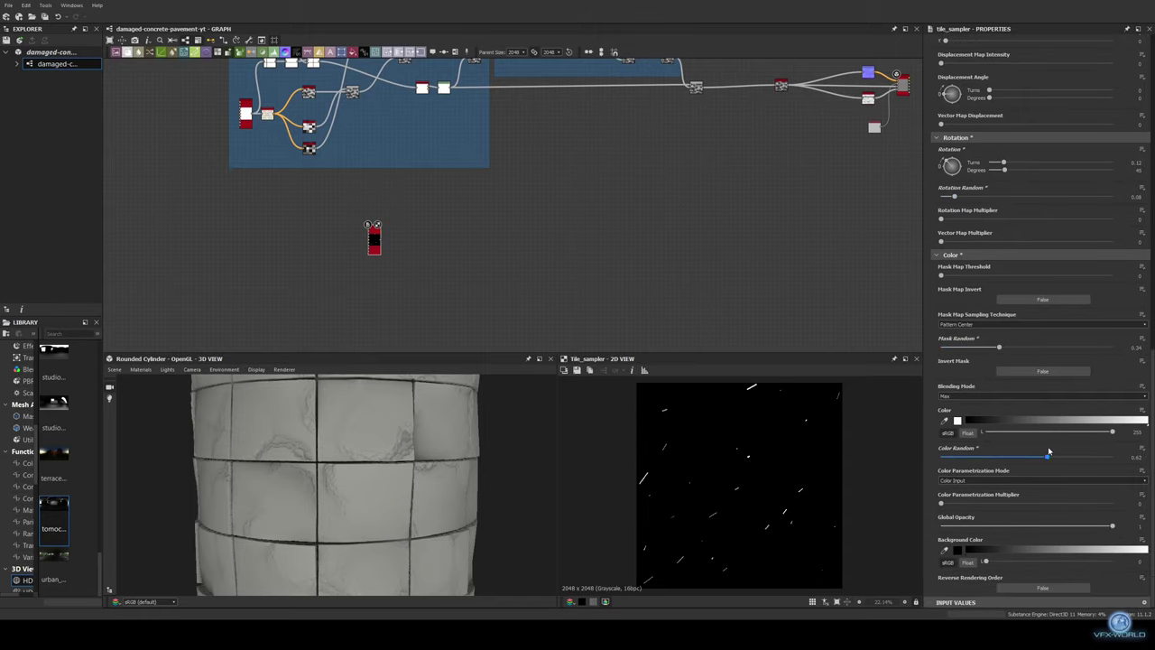
Add Histogram Scan, Distance and Crystal 1 nodes after the streak pattern
left_click(357, 221)
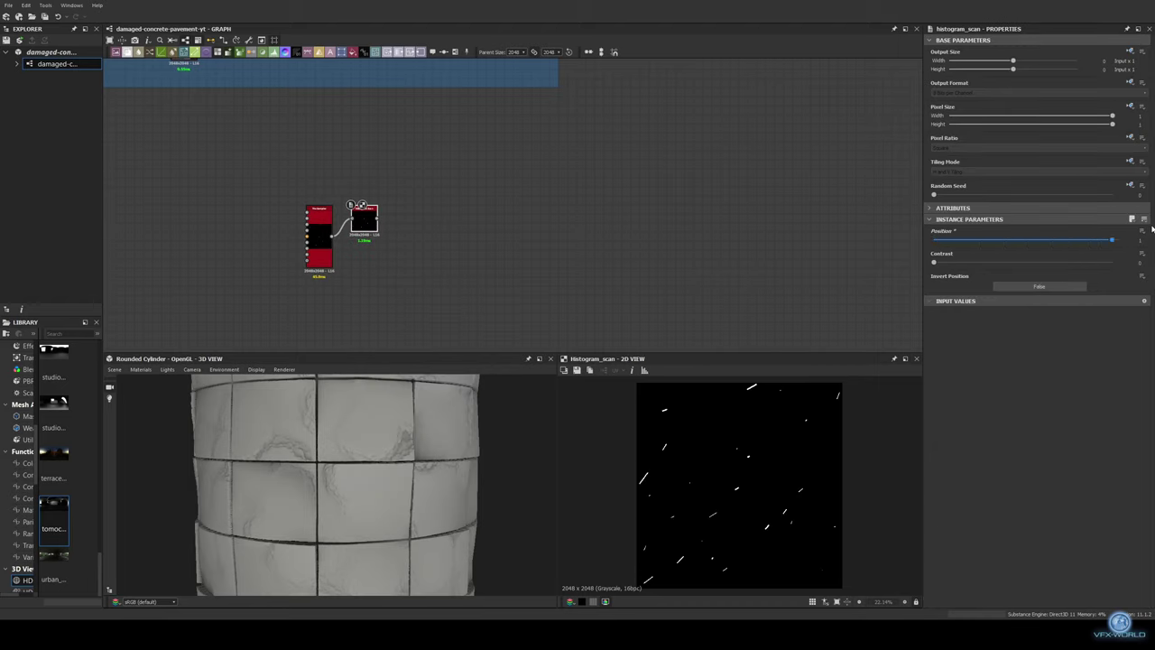
key("space")
type("distance")
key("Return")
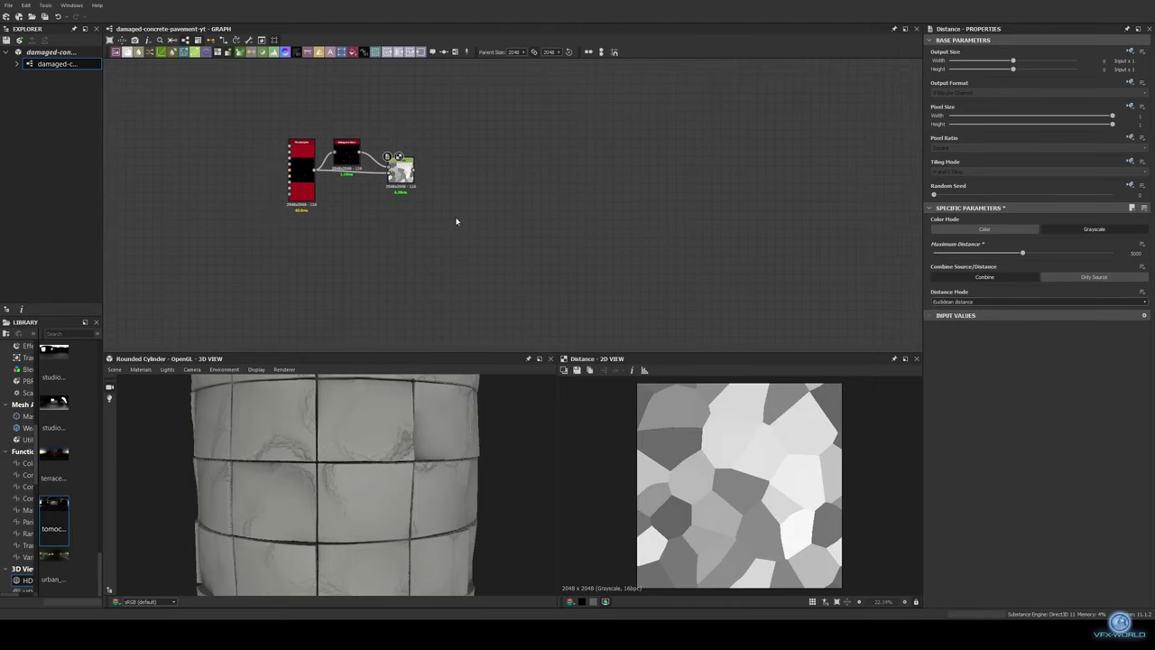
key("space")
type("crystal")
key("Return")
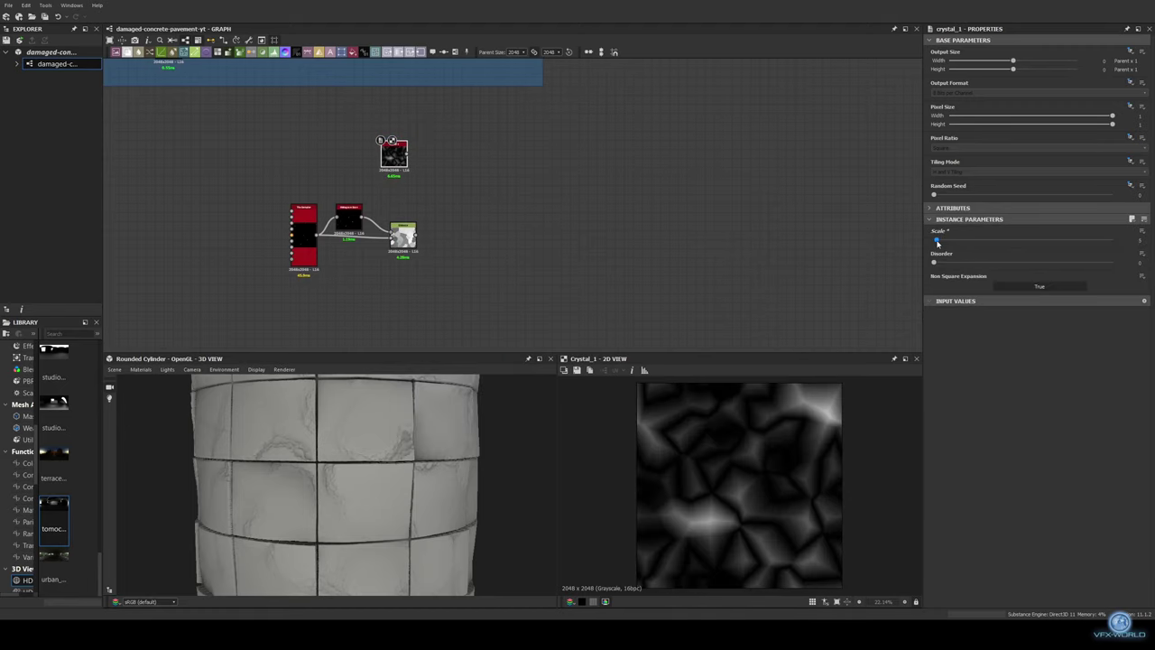
Warp the Distance cells with Directional Warp and outline them using Edge Detect at minimum width
left_click_drag(416, 232, 424, 237)
left_click(446, 244)
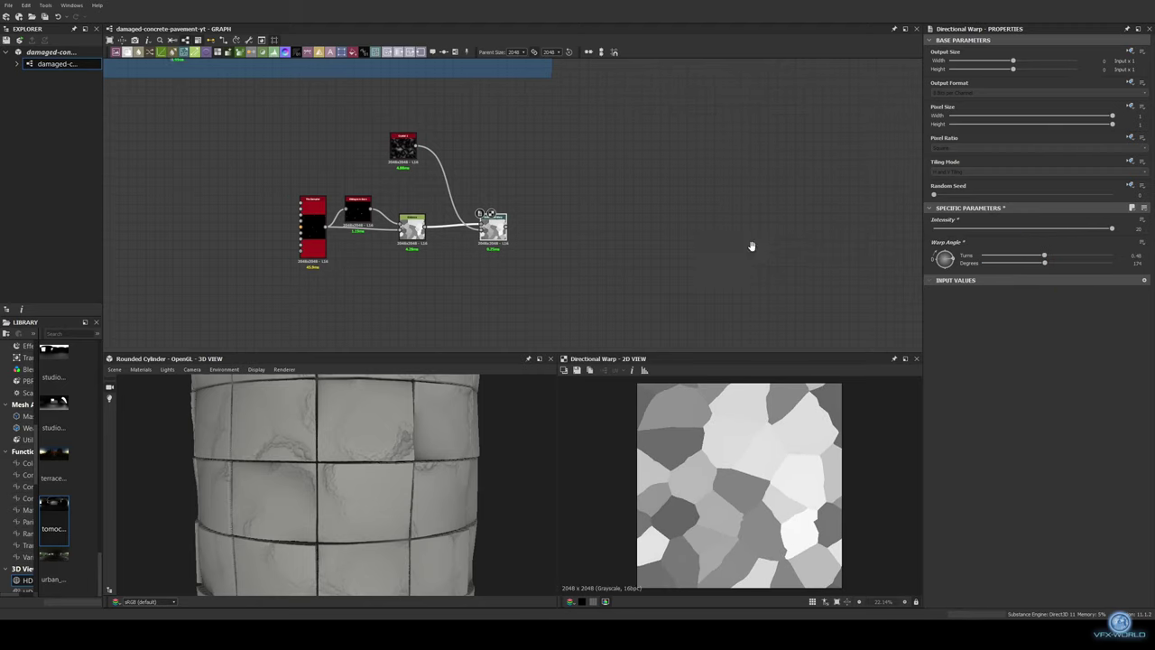
middle_click_drag(752, 245, 632, 227)
left_click_drag(492, 225, 529, 219)
left_click(542, 271)
left_click_drag(945, 239, 914, 242)
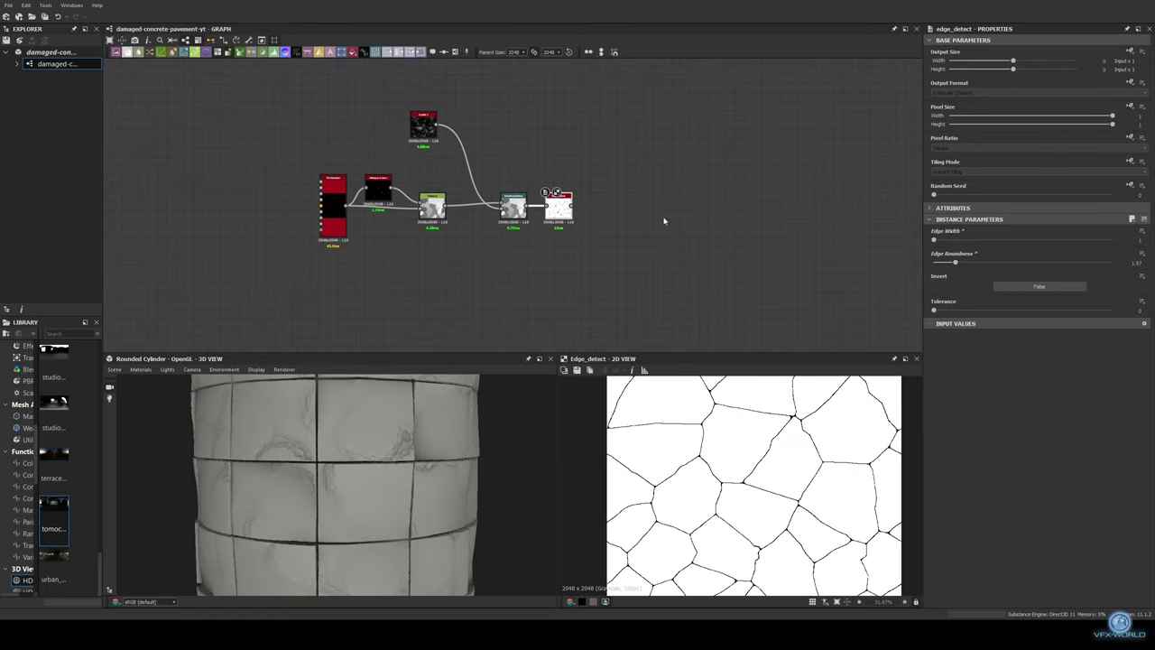
scroll(562, 227, "down", 2)
middle_click_drag(563, 226, 581, 206)
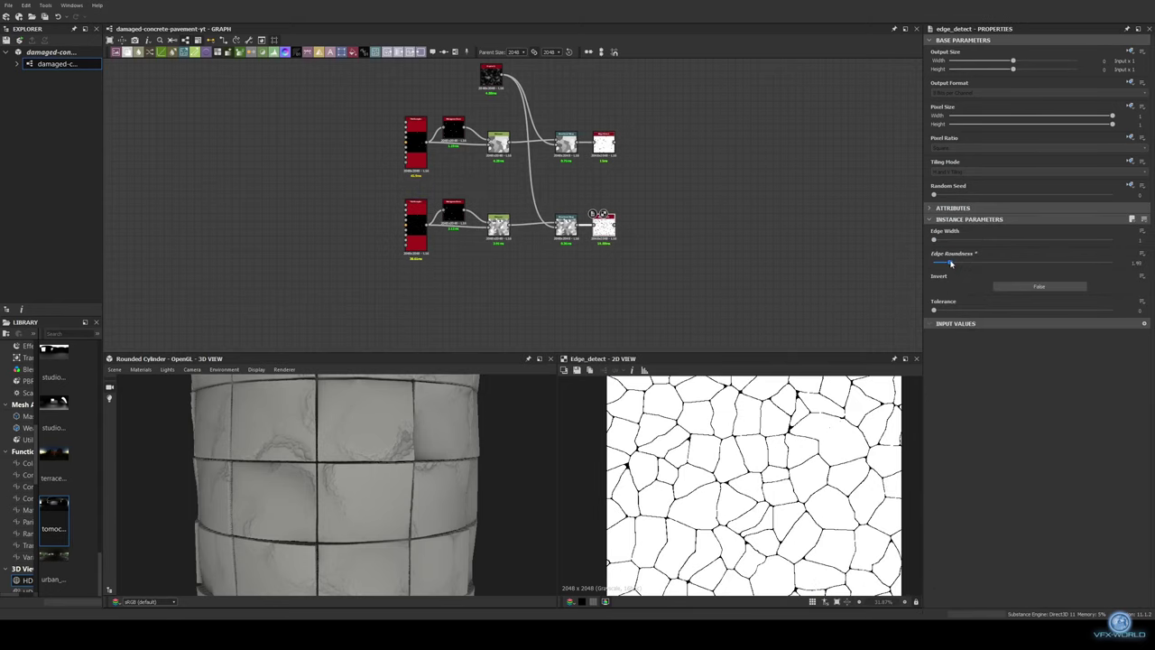
Blend both crack outlines through a high-contrast Histogram Scan mask with shifted position
middle_click_drag(726, 167, 623, 166)
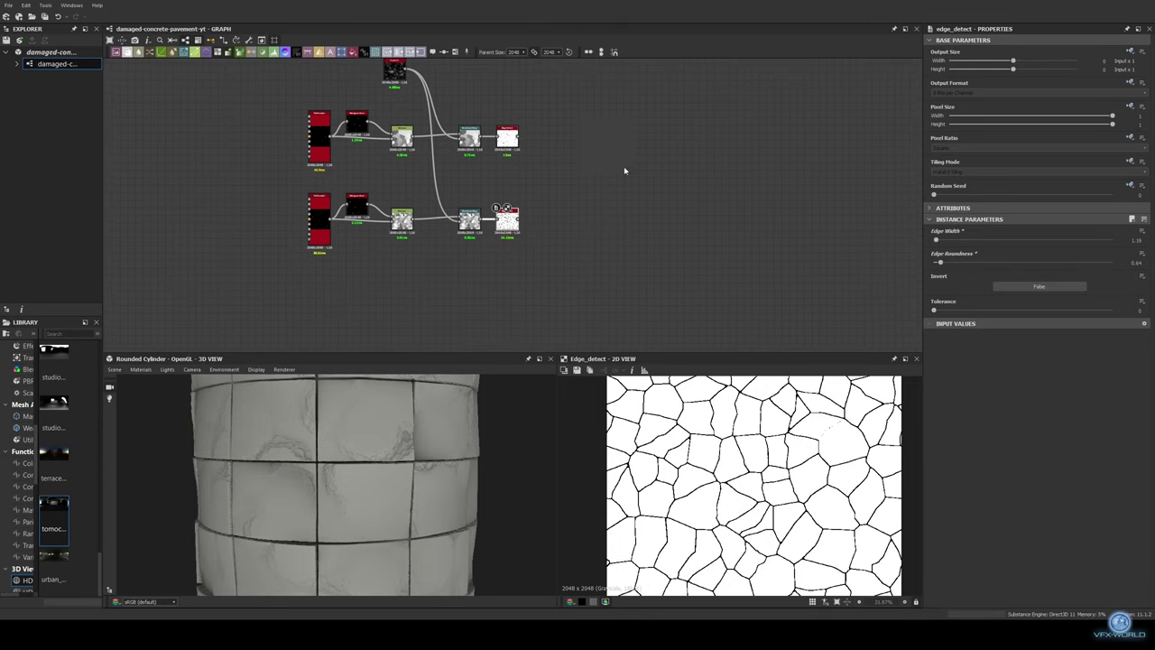
left_click_drag(495, 141, 562, 166)
left_click(578, 181)
middle_click_drag(658, 159, 611, 156)
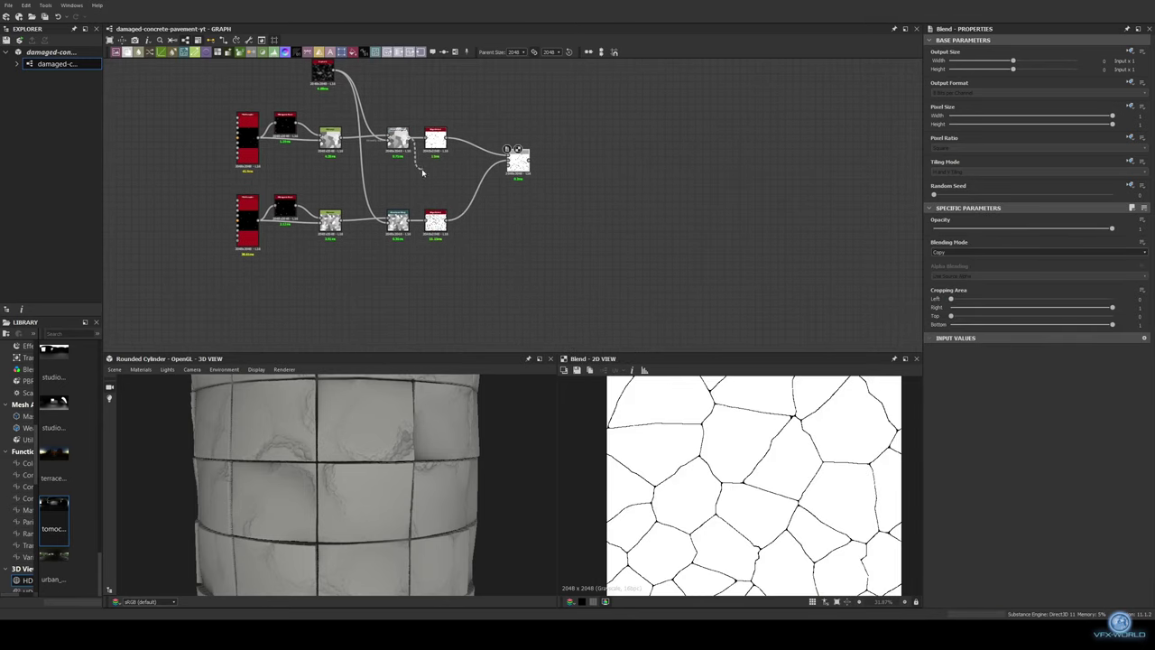
left_click_drag(507, 169, 425, 177)
left_click(443, 185)
left_click_drag(934, 262, 1112, 262)
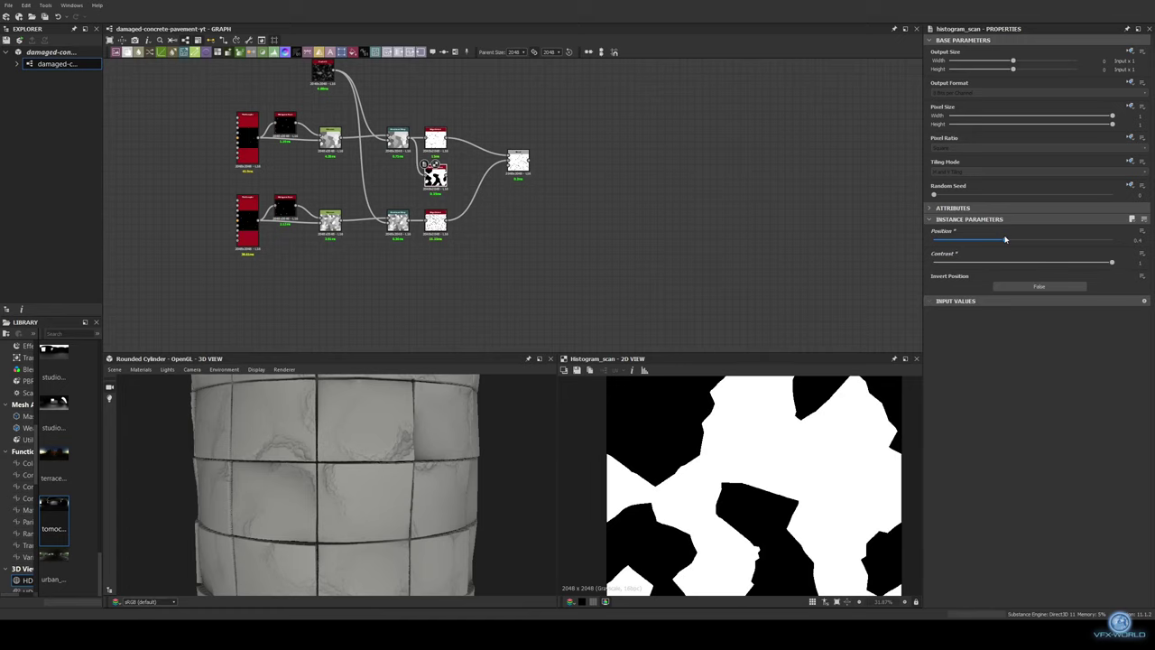
left_click_drag(935, 240, 1024, 239)
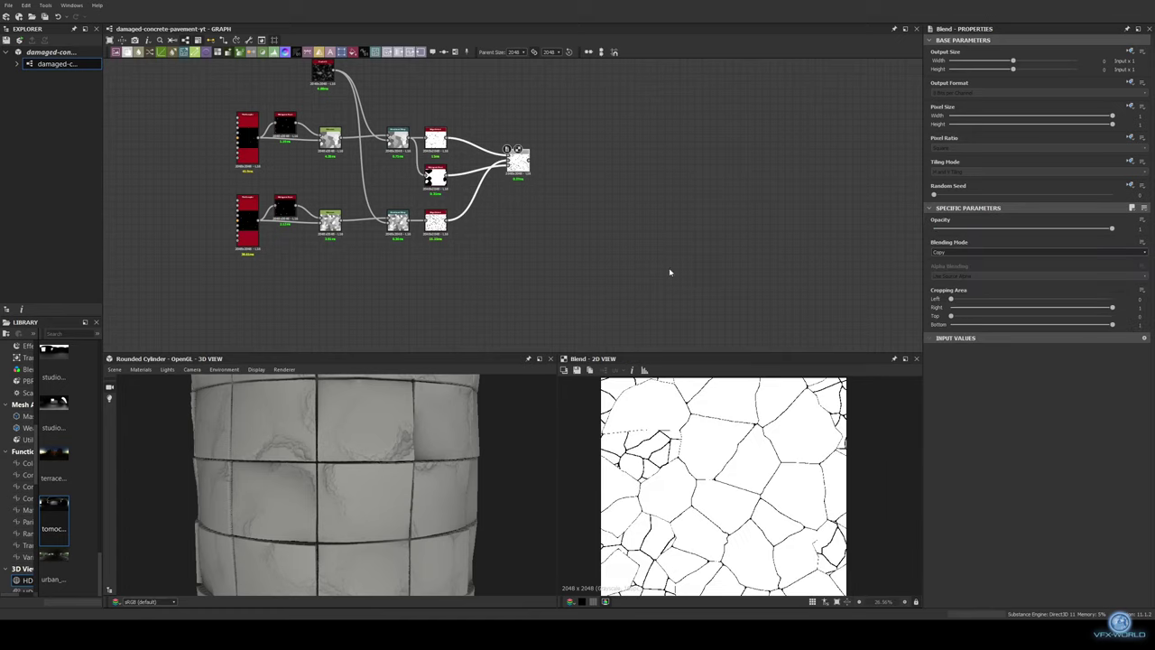
Duplicate the crack node chain below and rearrange the copied nodes
middle_click_drag(671, 271, 818, 238)
key("ctrl+d")
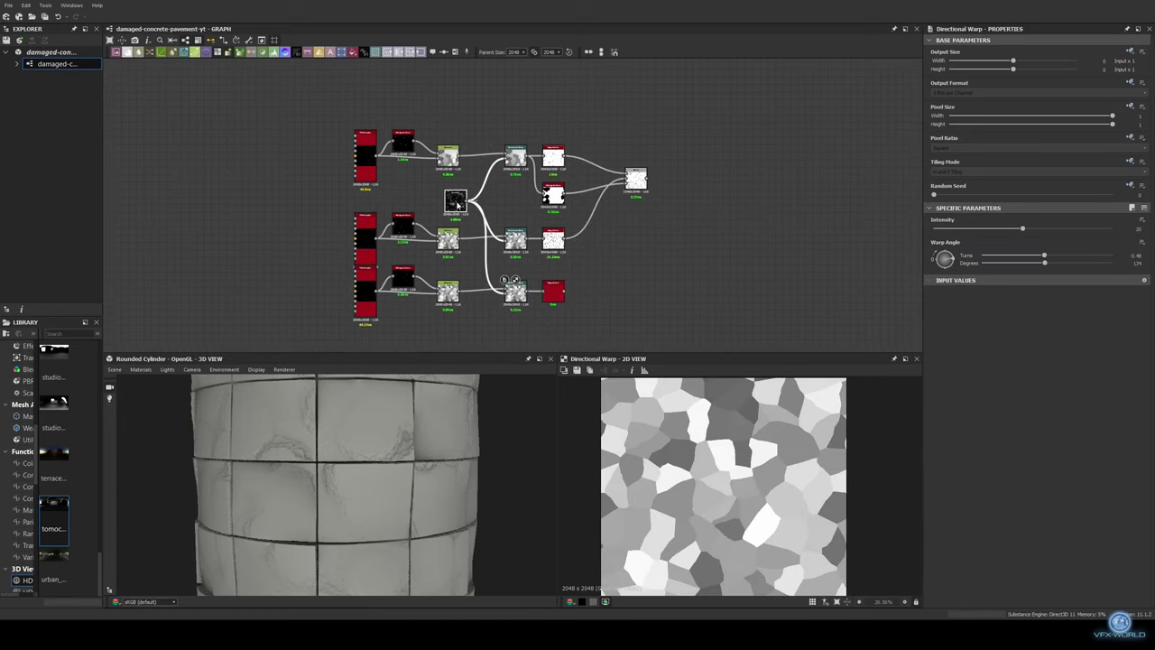
middle_click_drag(653, 232, 676, 207)
left_click(424, 200)
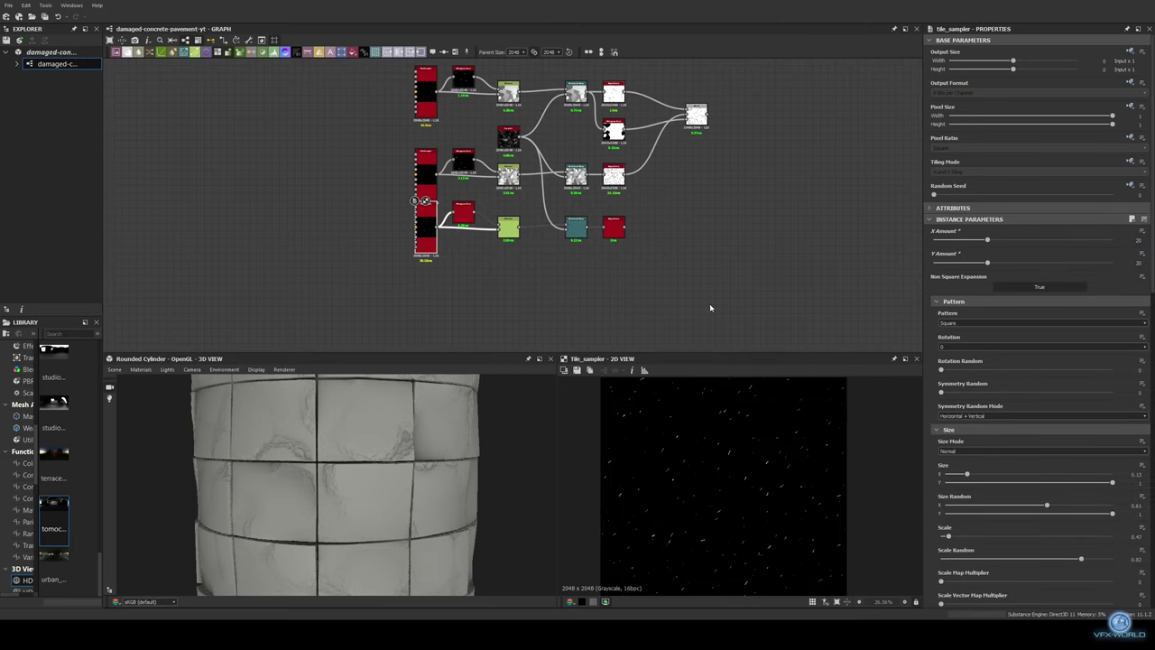
left_click(576, 174)
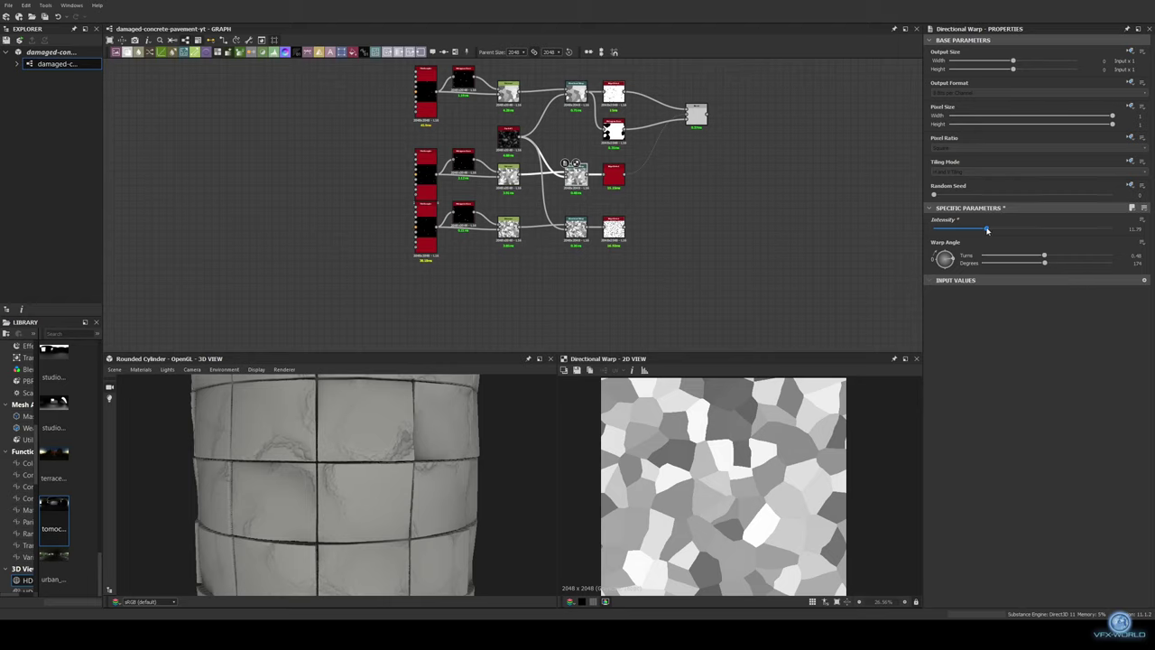
middle_click_drag(905, 234, 941, 230)
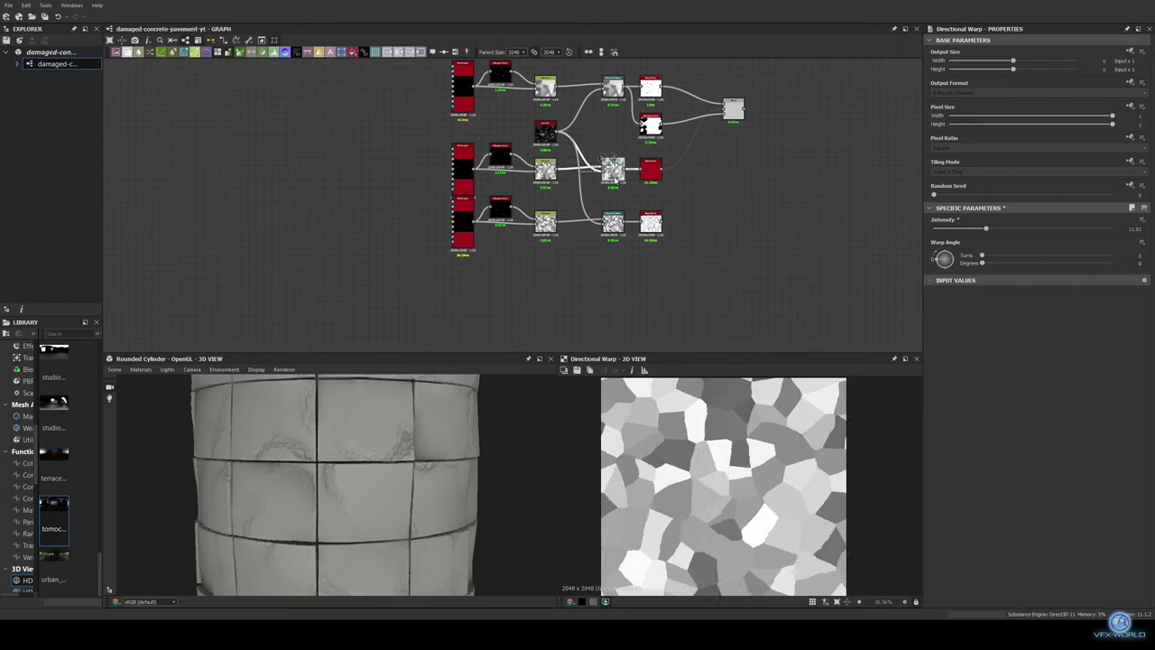
left_click_drag(613, 221, 510, 208)
left_click(605, 222)
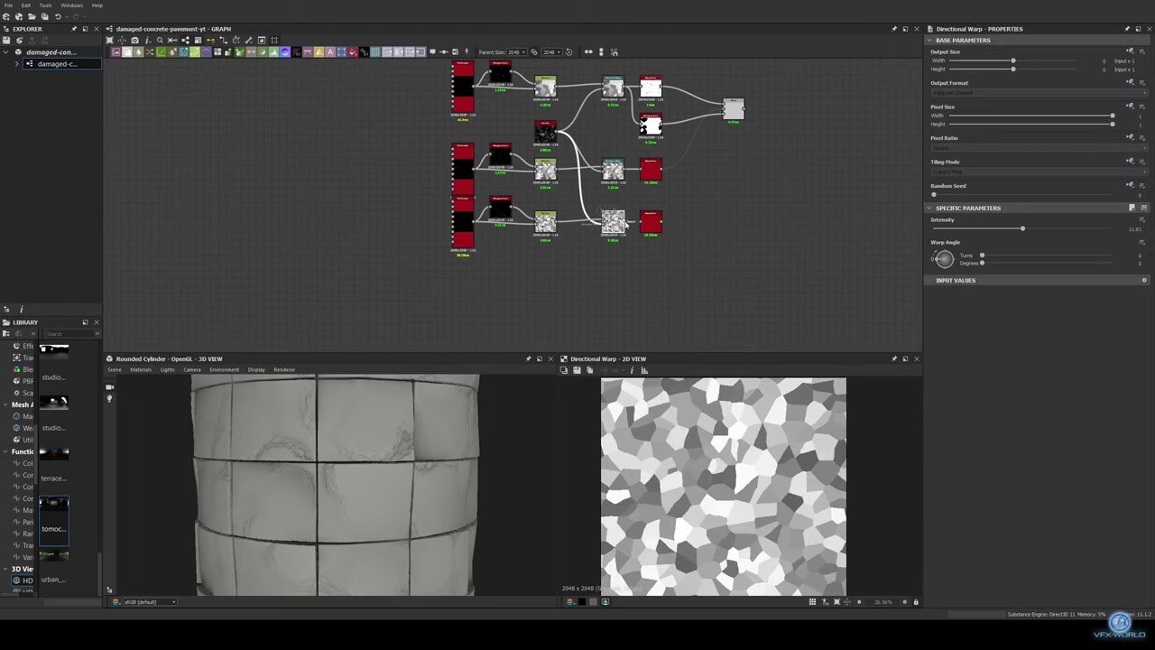
Combine the two crack maps in a lower Blend masked by a raised-Position Histogram Scan
middle_click_drag(700, 197, 553, 195)
key("space")
left_click(579, 220)
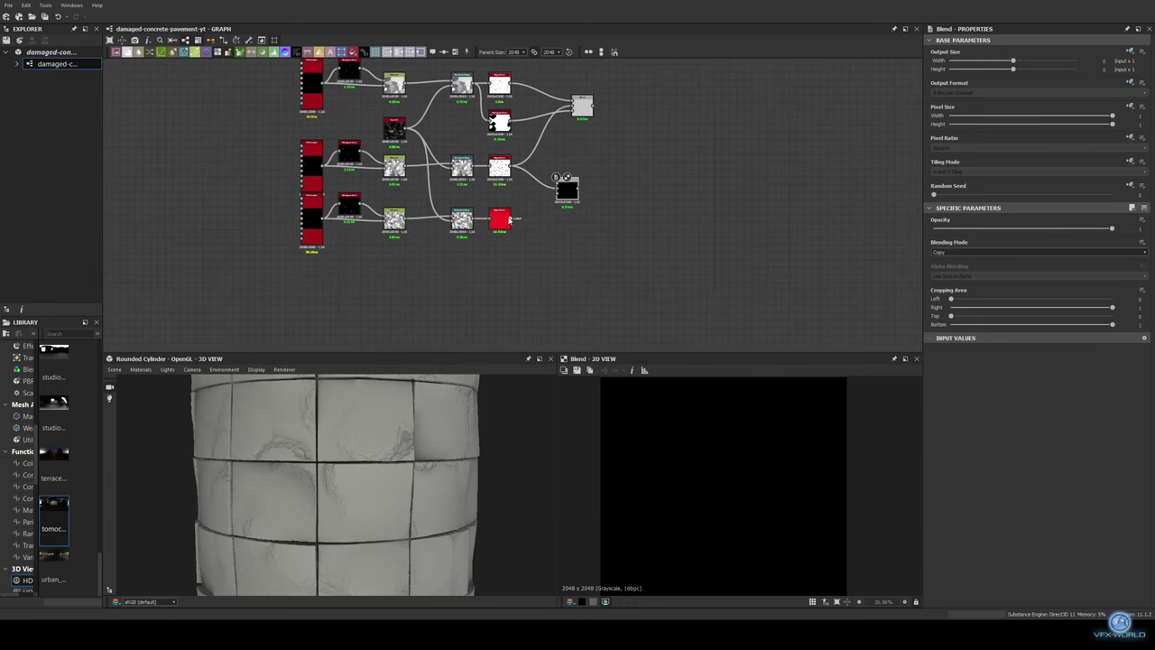
left_click_drag(513, 219, 556, 193)
middle_click_drag(482, 187, 440, 181)
left_click_drag(269, 207, 269, 237)
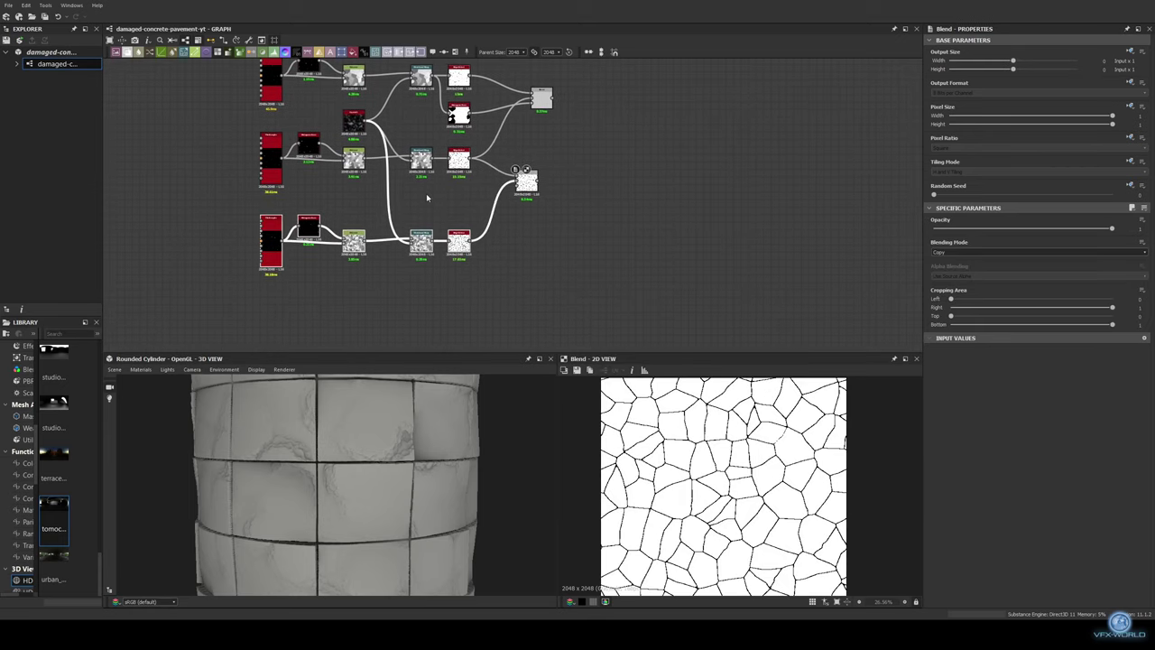
key("space")
left_click(478, 223)
left_click_drag(934, 240, 999, 241)
left_click_drag(517, 196, 519, 194)
middle_click_drag(519, 194, 459, 208)
Add a Flood Fill node after the top Blend's crack map
left_click(479, 118)
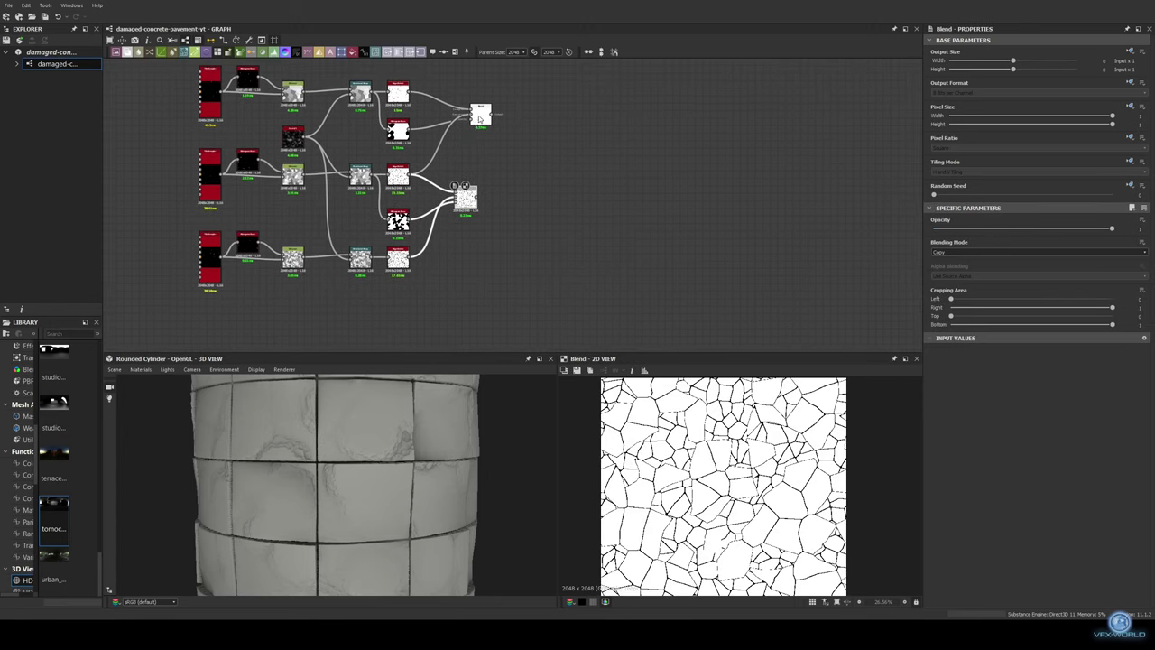
scroll(511, 175, "down", 3)
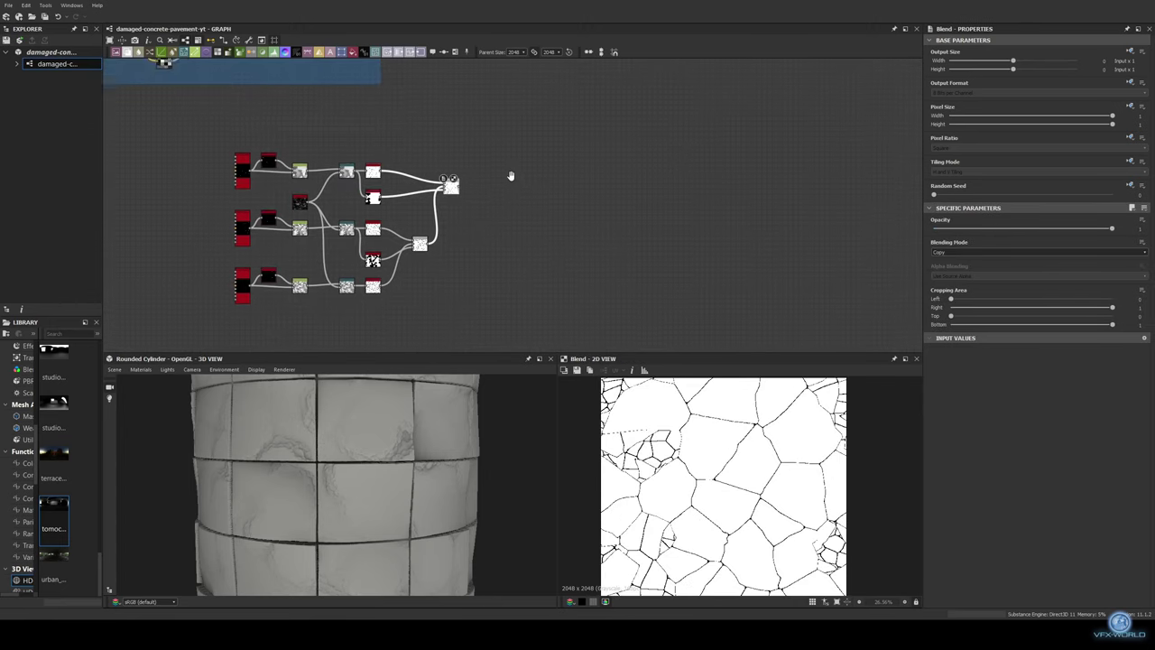
scroll(452, 181, "up", 2)
left_click_drag(437, 191, 464, 156)
key("Return")
Add a Flood Fill to Gradient node with angle variation at its maximum
left_click(518, 196)
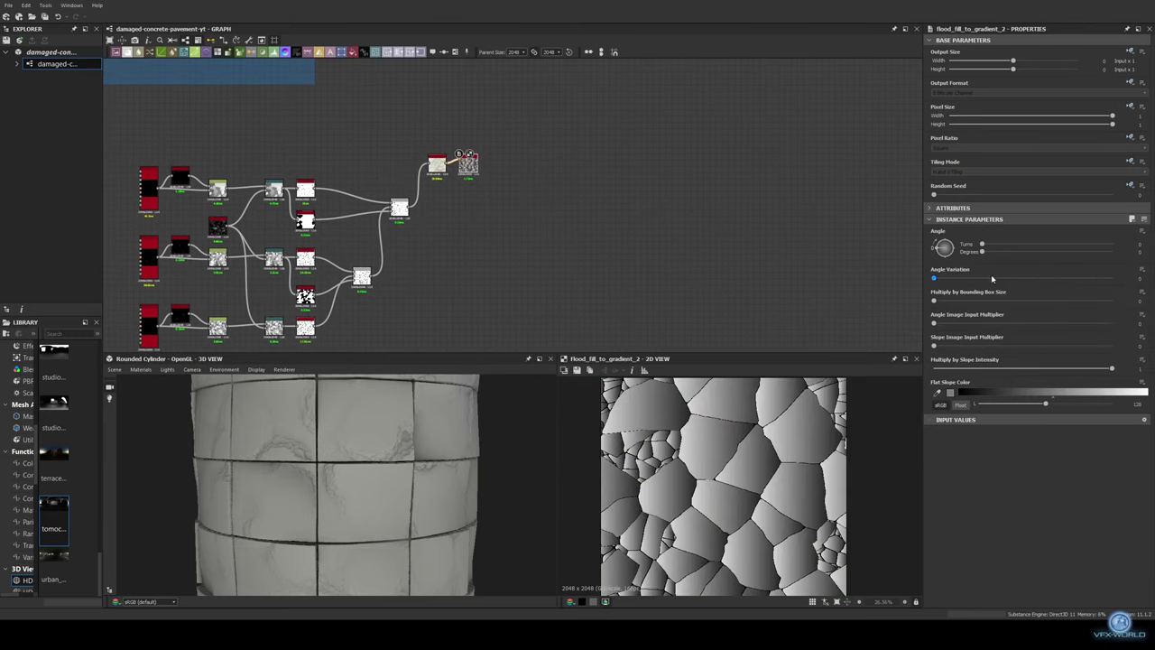
left_click_drag(992, 278, 1112, 278)
middle_click_drag(473, 166, 393, 235)
Add a Blur HQ Grayscale after the gradient, with blur intensity 0 for sharp cells
middle_click_drag(432, 177, 434, 211)
left_click_drag(401, 247, 425, 207)
type("blur")
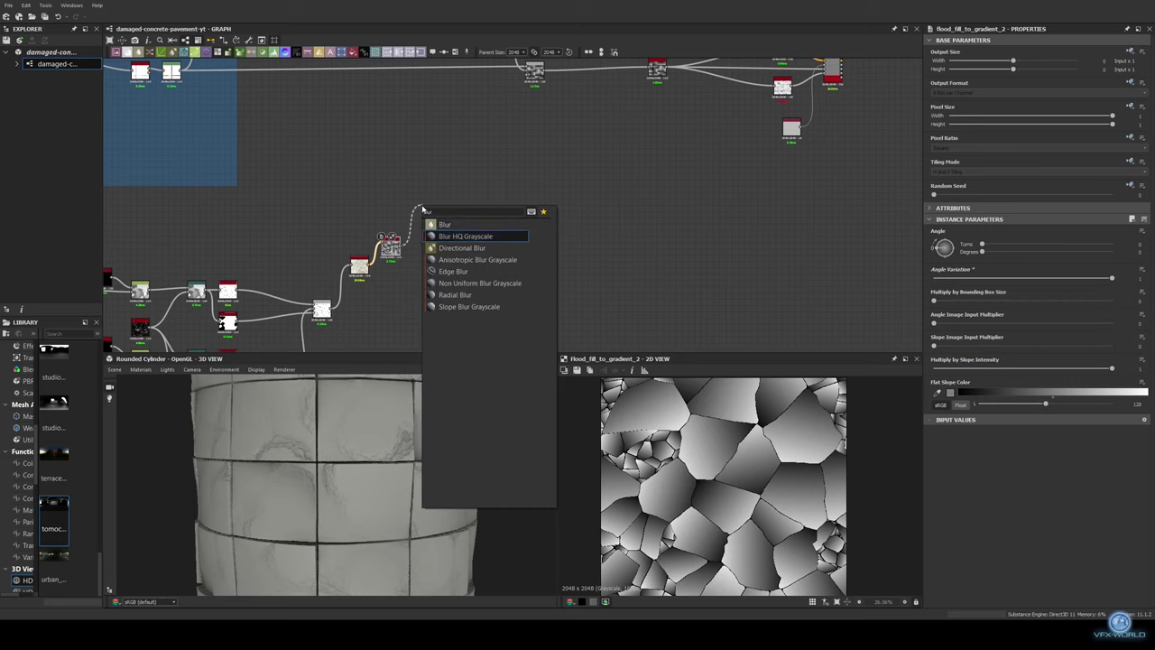
left_click(465, 236)
key("Return")
Add a Slope Blur Grayscale driven by the frame's noise, in Min mode at intensity 0.15
mouse_move(626, 227)
middle_mouse_down()
mouse_move(550, 213)
mouse_move(430, 223)
middle_mouse_up()
left_click_drag(431, 223, 438, 195)
type("slope")
key("Return")
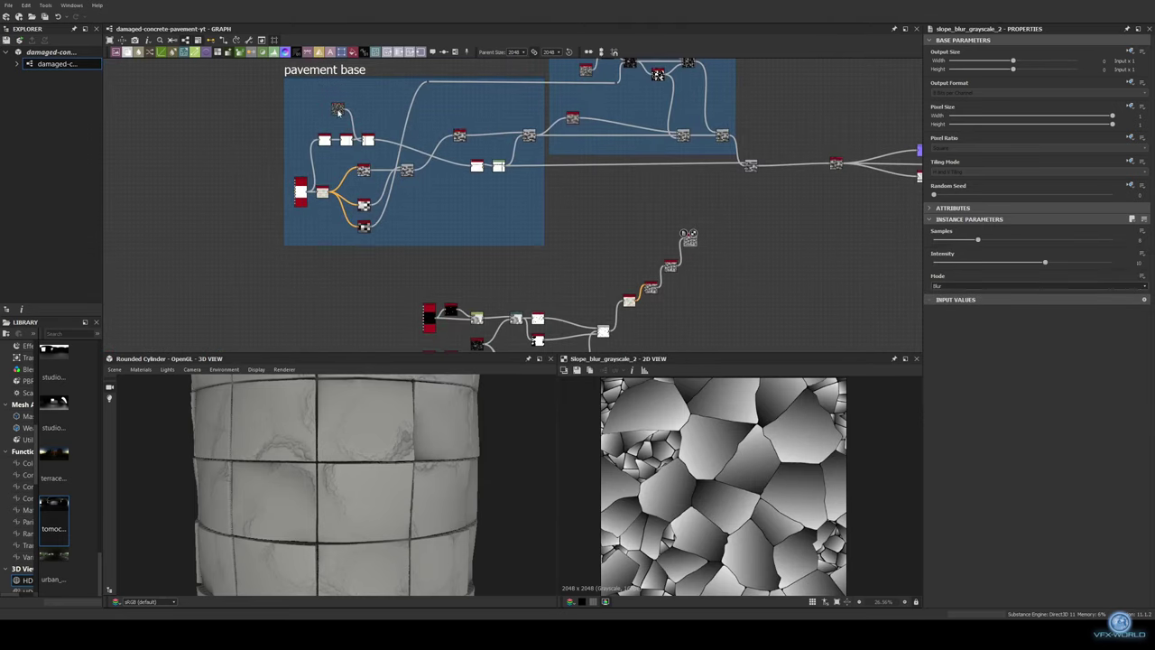
left_click_drag(312, 236, 684, 234)
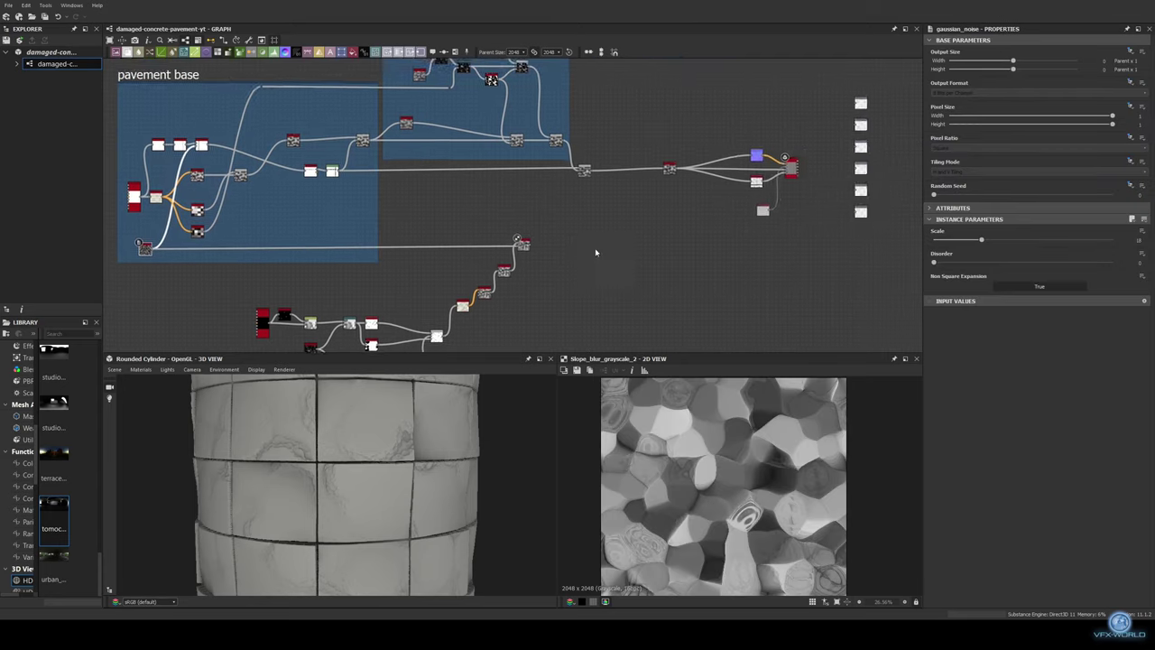
scroll(596, 243, "up", 3)
left_click(500, 235)
left_click_drag(957, 263, 933, 265)
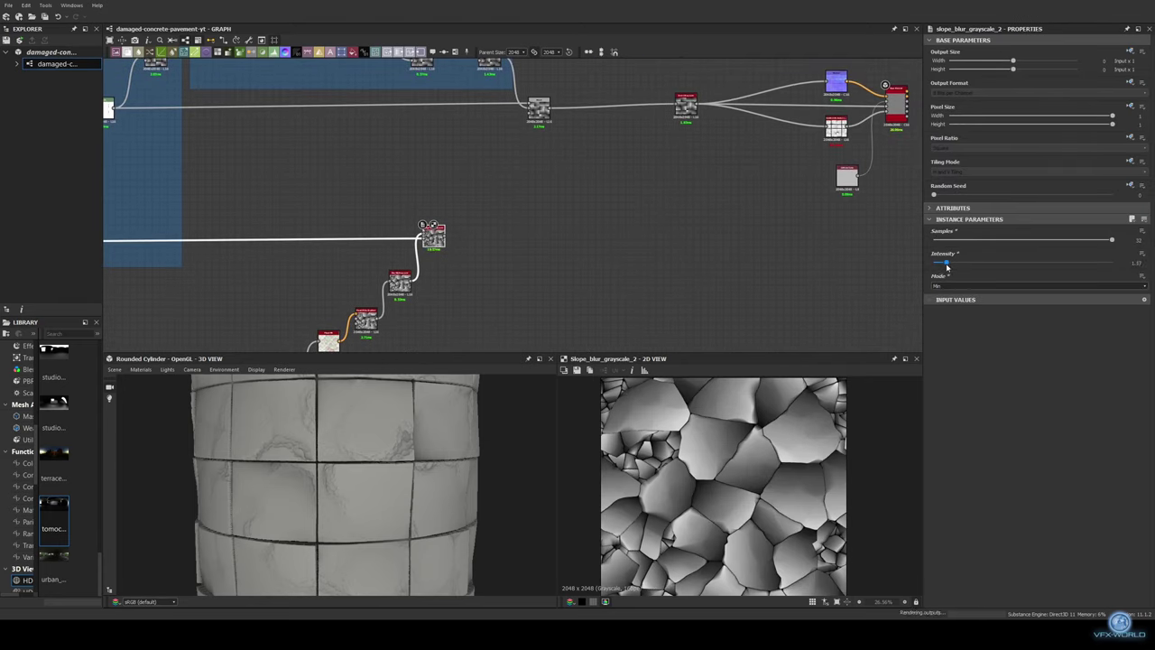
scroll(686, 487, "up", 4)
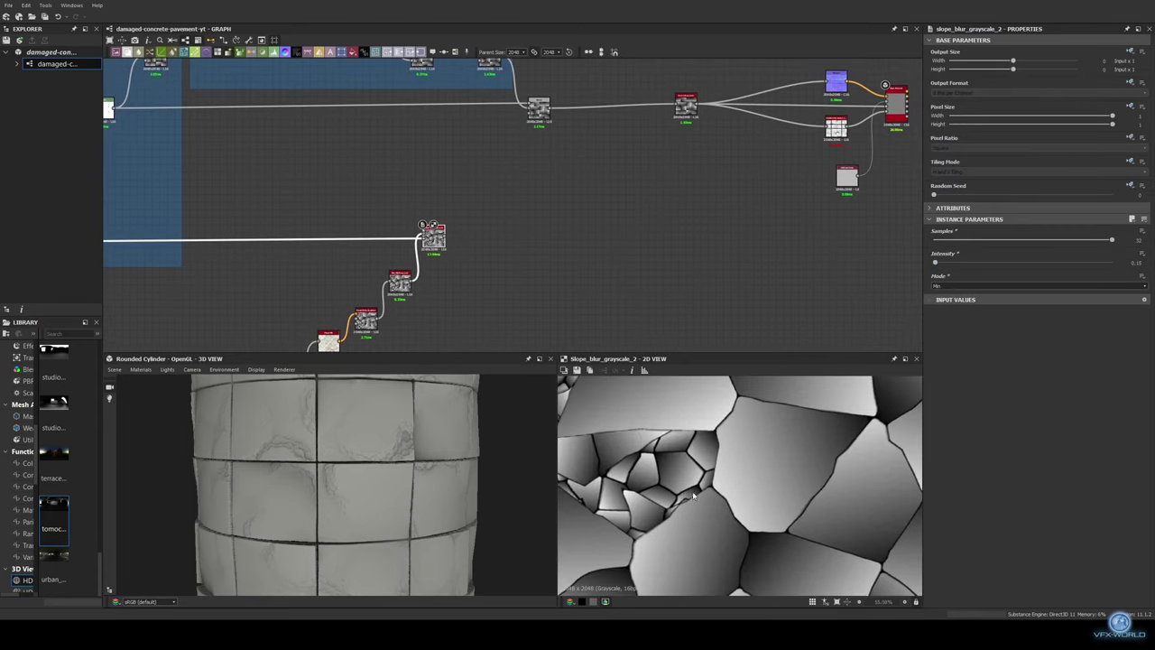
middle_click_drag(531, 230, 482, 255)
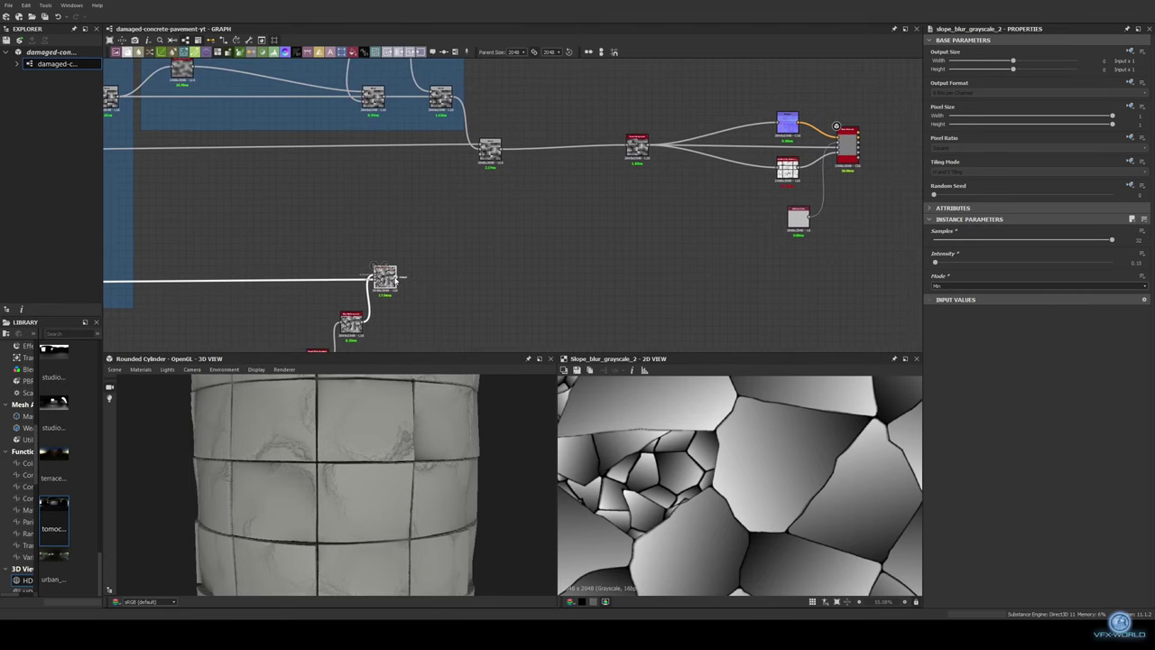
left_click_drag(397, 278, 409, 232)
Wire the moisture noise into the Multi-Directional Warp
type("multi")
key("Escape")
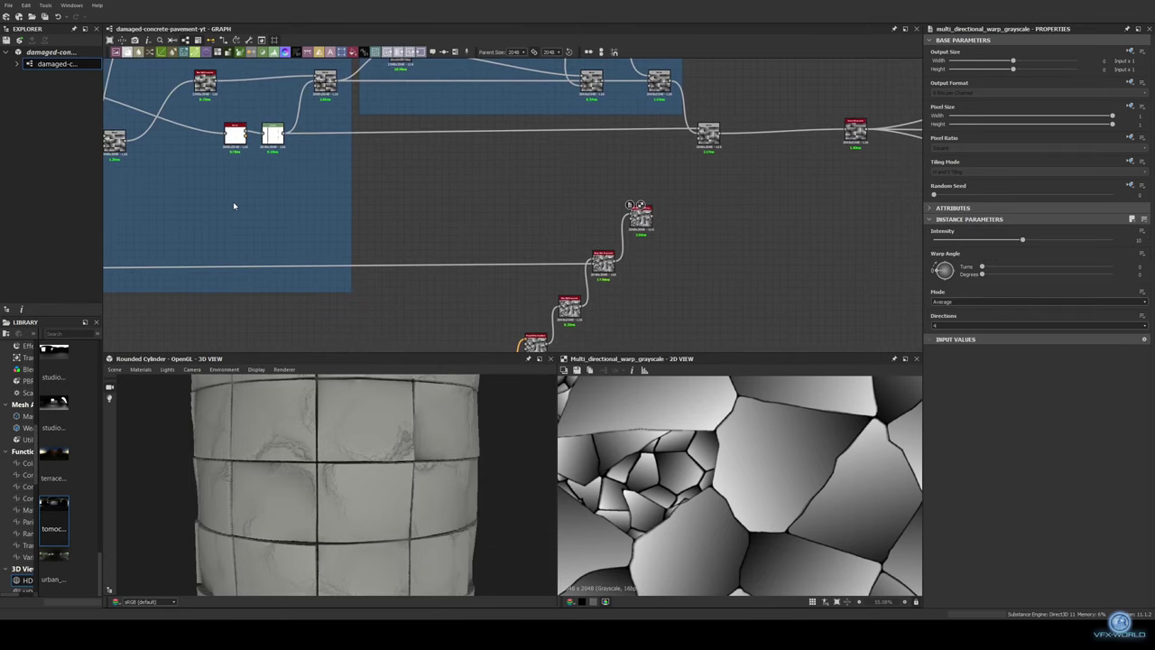
double_click(233, 201)
left_click_drag(237, 203, 251, 217)
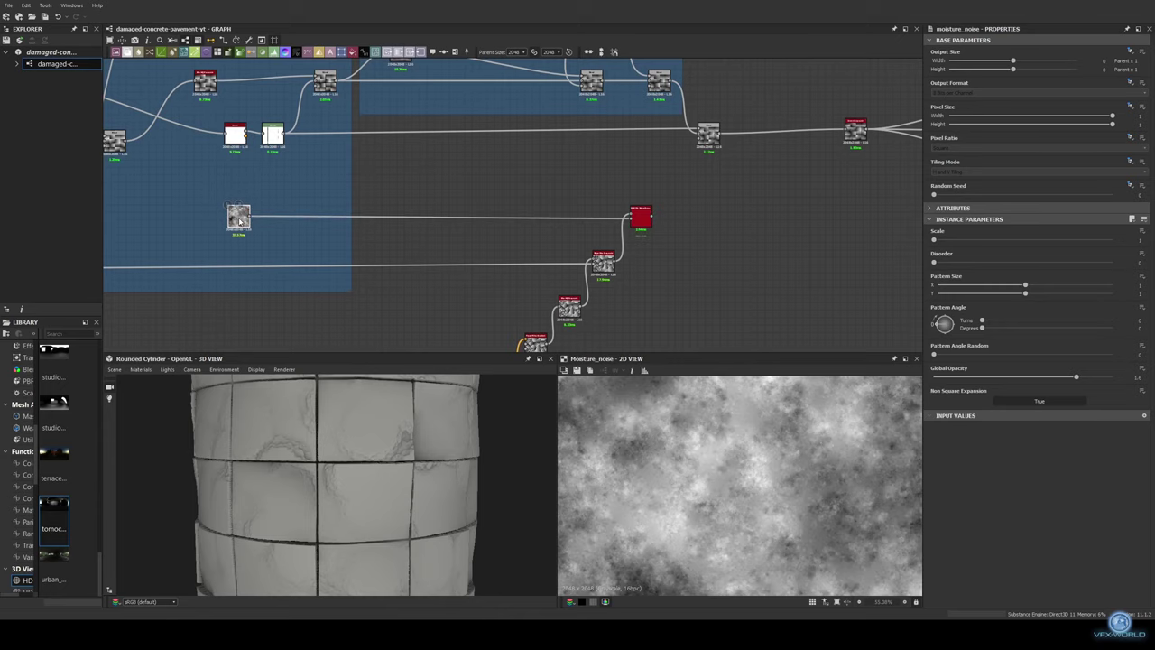
middle_click_drag(239, 220, 109, 225)
double_click(877, 193)
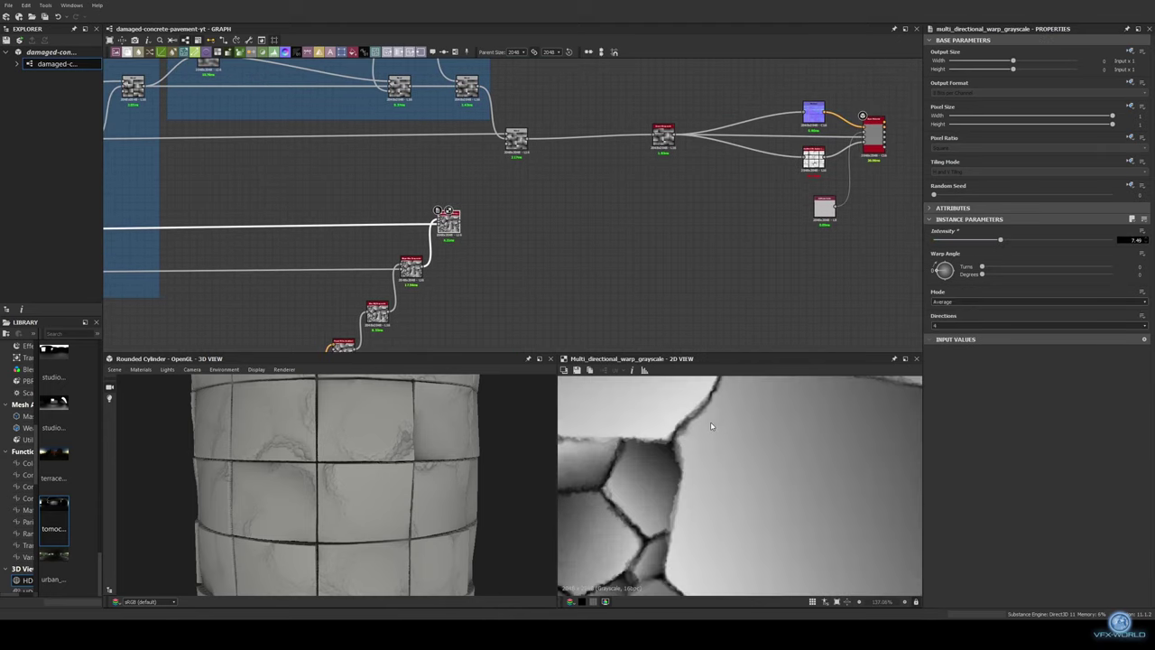
Add a Directional Warp node after the Multi-Directional Warp
middle_click_drag(505, 213, 469, 261)
key("space")
type("dir")
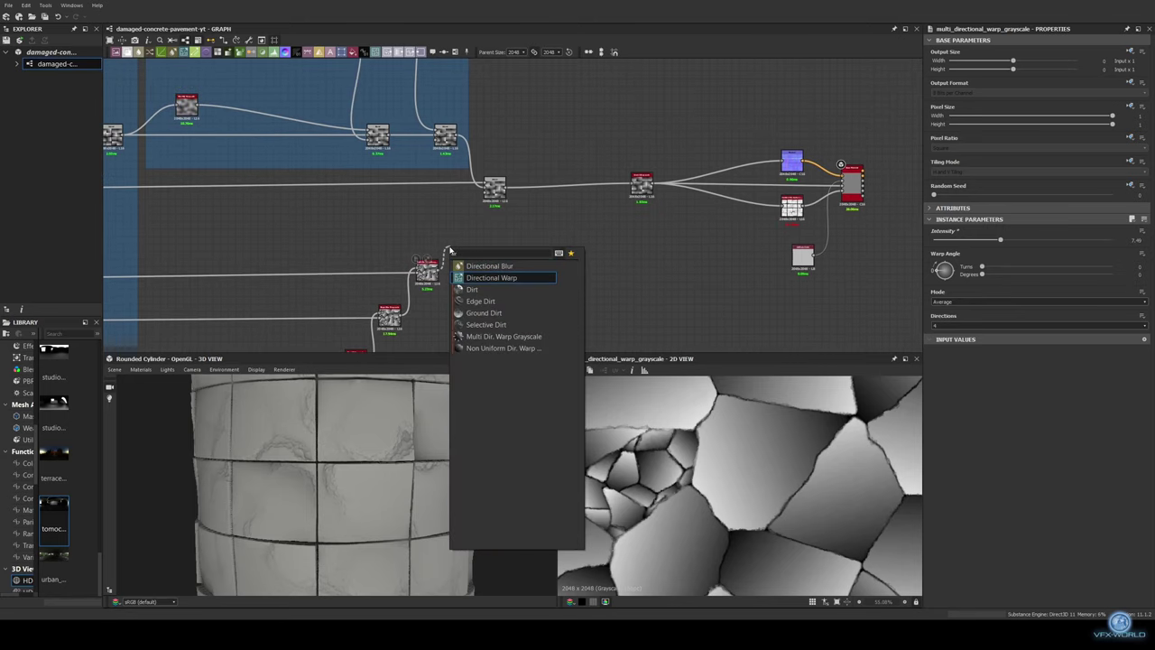
key("Return")
Set the Directional Warp intensity to 220 and warp angle to 0.63 turns
scroll(523, 253, "down", 3)
scroll(559, 252, "down", 2)
middle_click_drag(559, 252, 268, 207)
scroll(268, 206, "up", 2)
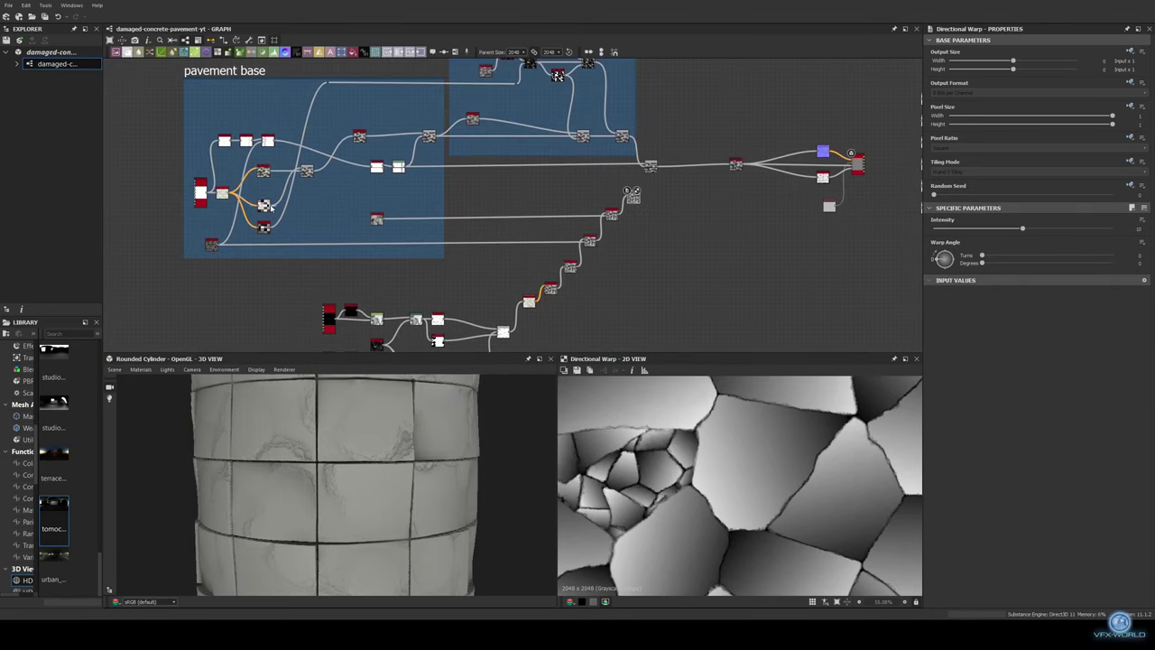
middle_click_drag(632, 204, 579, 230)
scroll(579, 230, "up", 2)
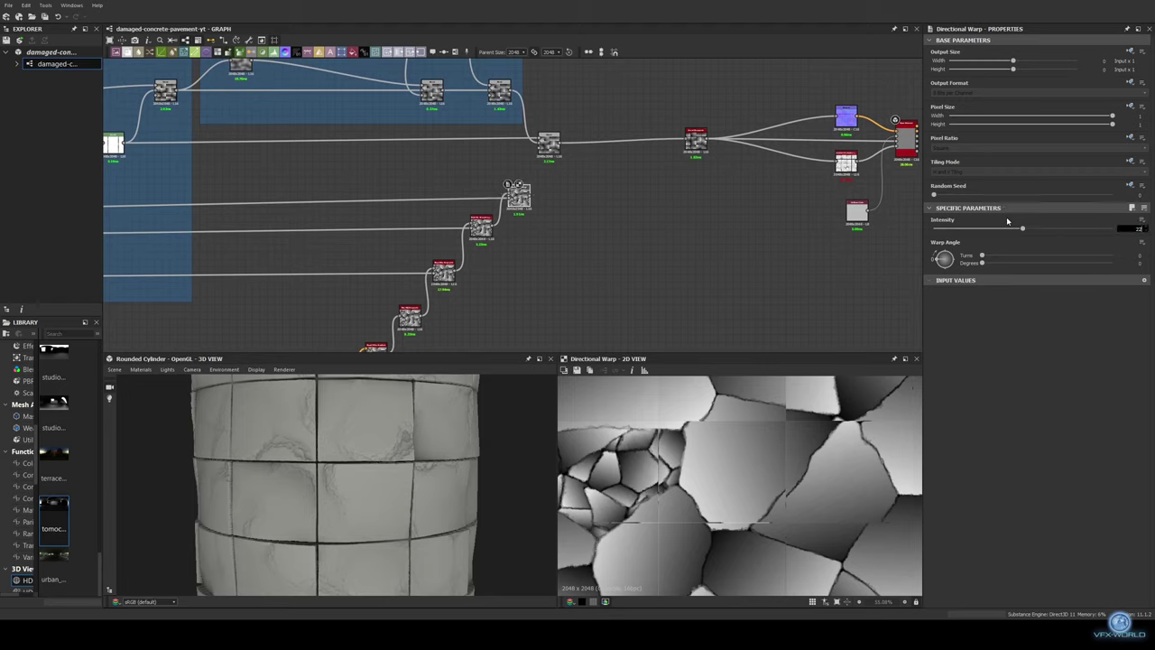
key("Return")
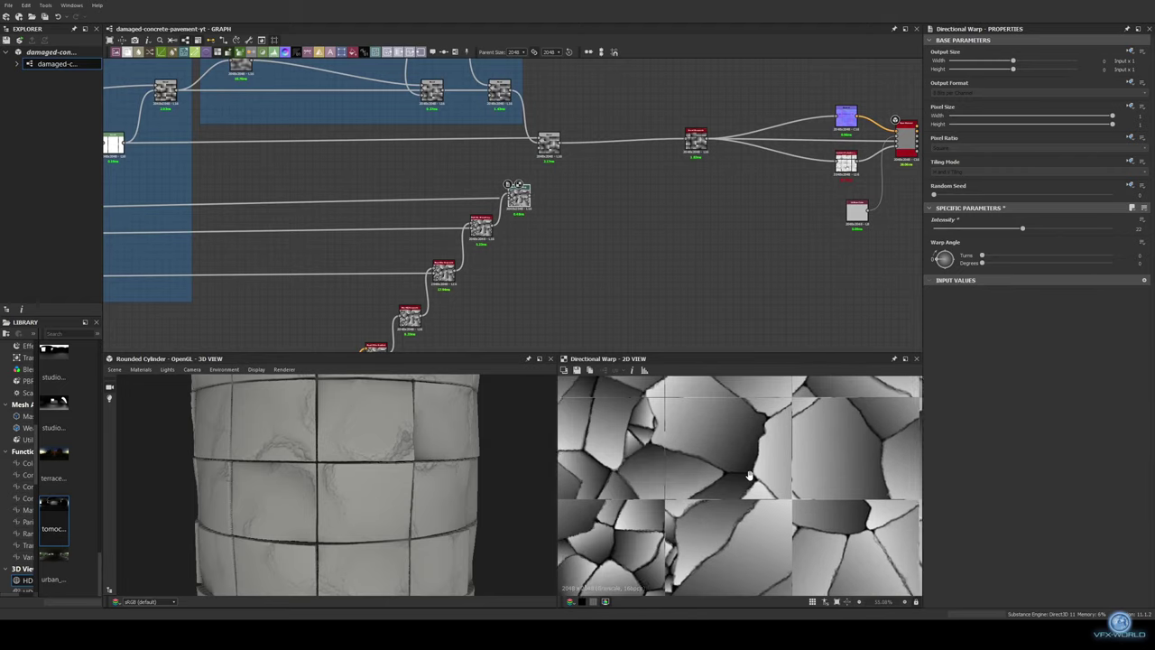
key("Return")
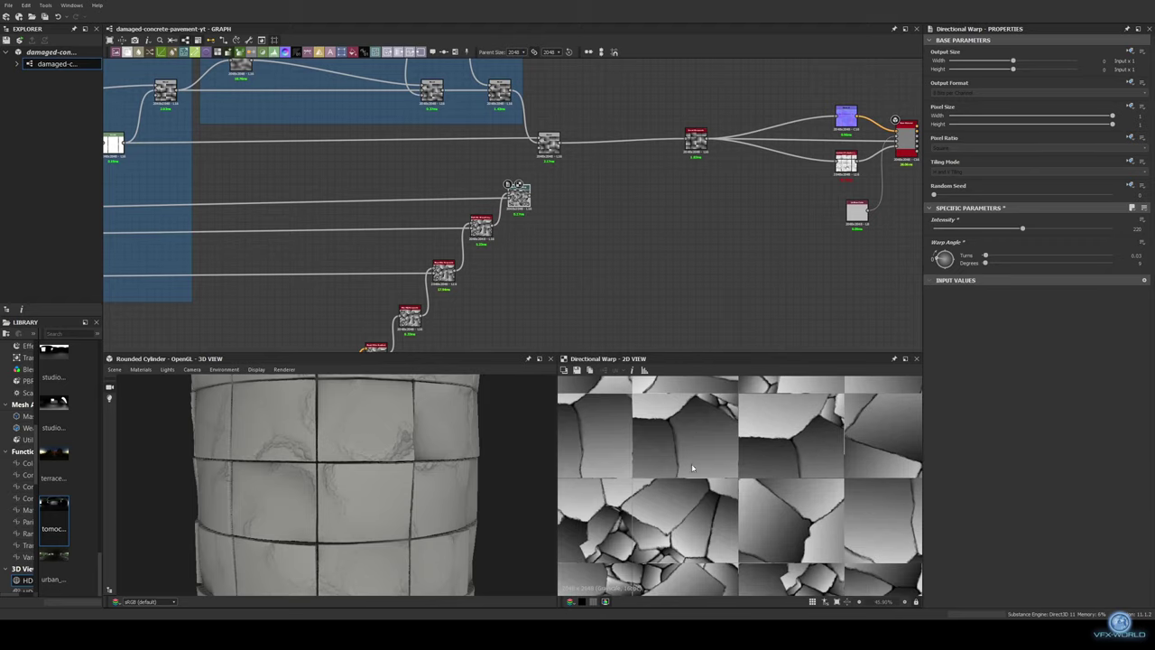
mouse_move(612, 233)
middle_mouse_down()
mouse_move(601, 198)
mouse_move(507, 249)
middle_mouse_up()
Insert a Blend on the wire, fed by the warped slabs, in Multiply mode
key("space")
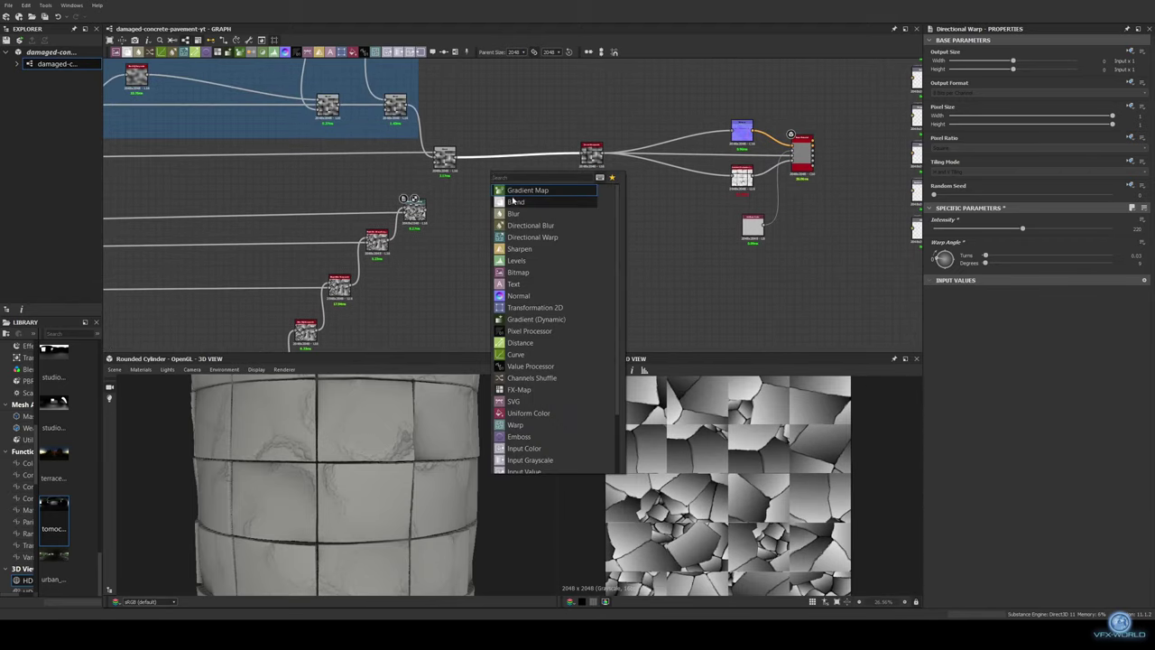
left_click(513, 180)
left_click_drag(429, 211, 492, 191)
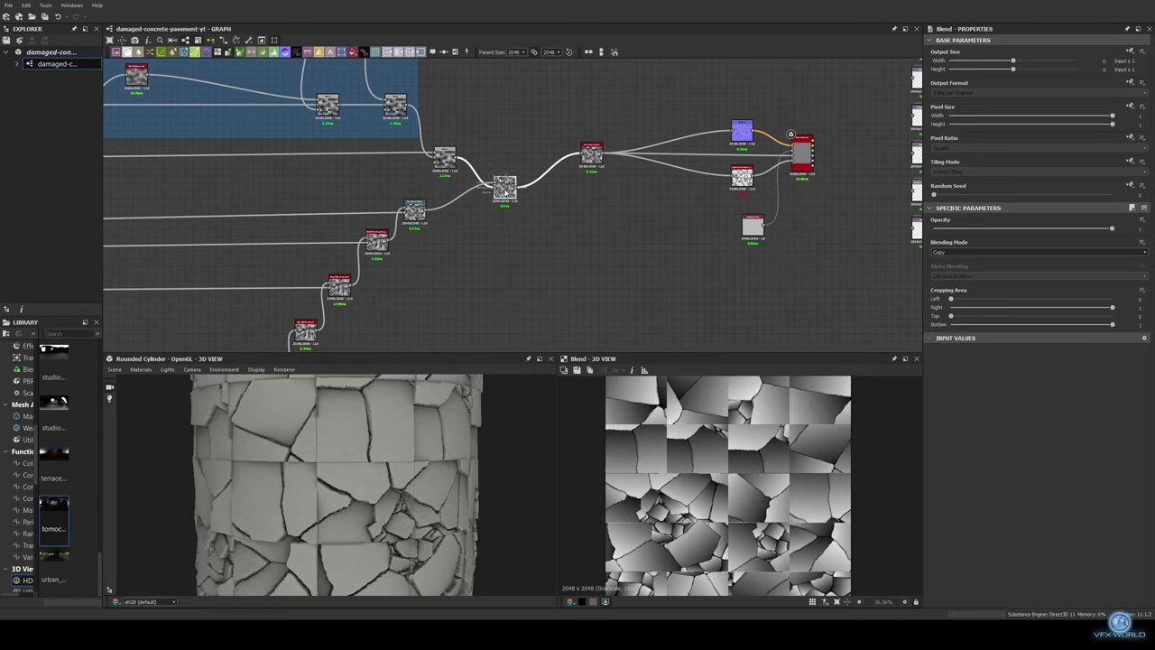
left_click(964, 252)
left_click(993, 274)
scroll(696, 226, "down", 2)
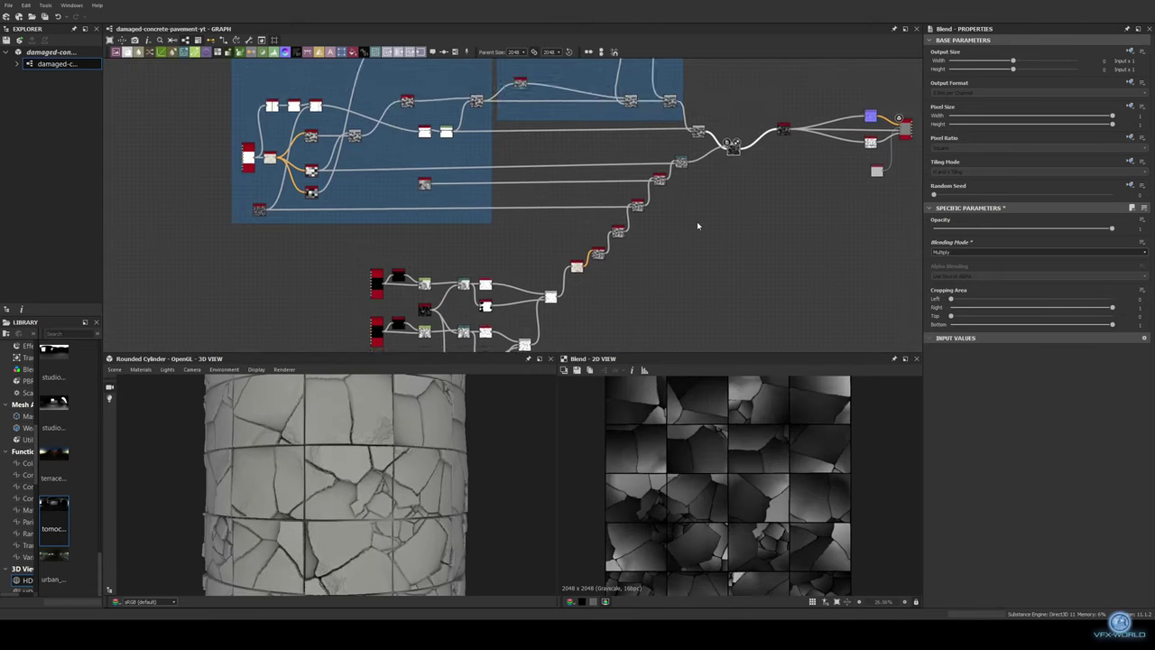
mouse_move(698, 226)
middle_mouse_down()
mouse_move(678, 231)
mouse_move(708, 253)
middle_mouse_up()
scroll(678, 231, "up", 2)
left_click_drag(648, 225, 635, 232)
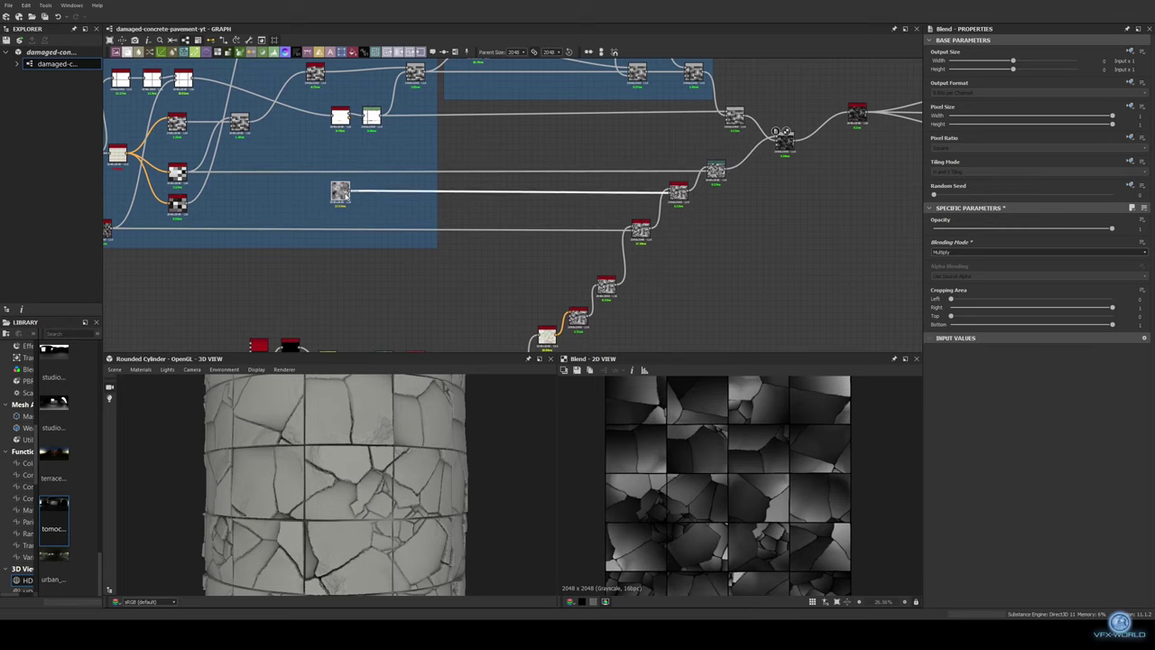
Add a Histogram Scan after the moisture noise with a raised Position to carve a mask
left_click(344, 193)
middle_click_drag(200, 210, 262, 211)
left_click_drag(543, 212, 547, 206)
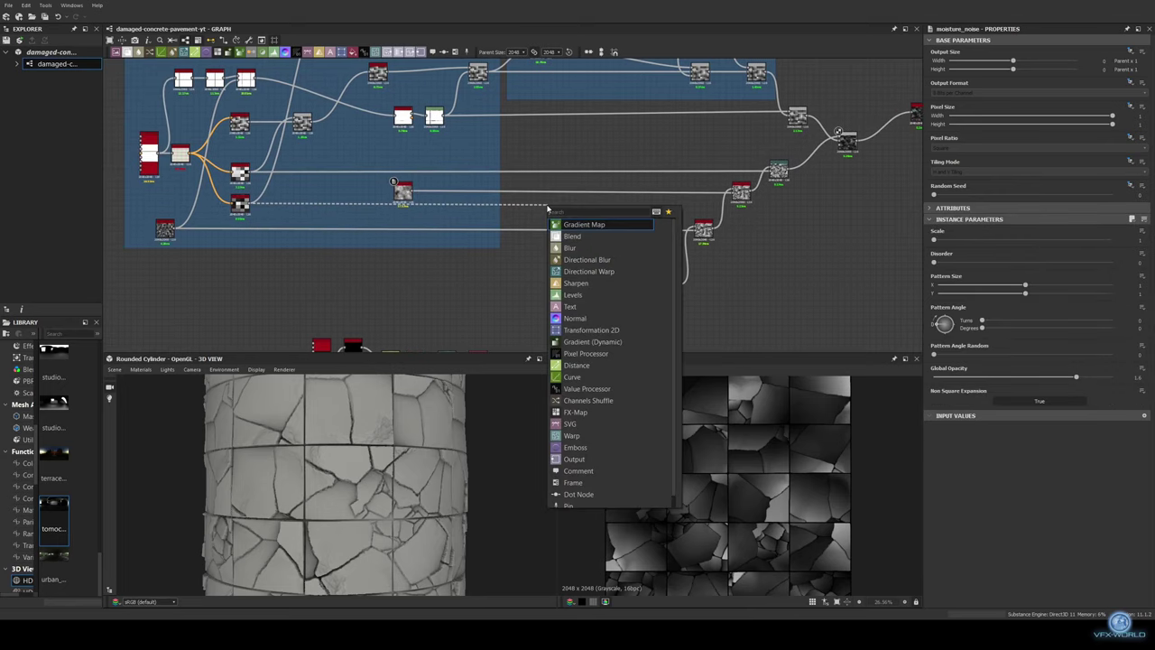
type("hist")
key("Return")
left_click_drag(935, 239, 1032, 241)
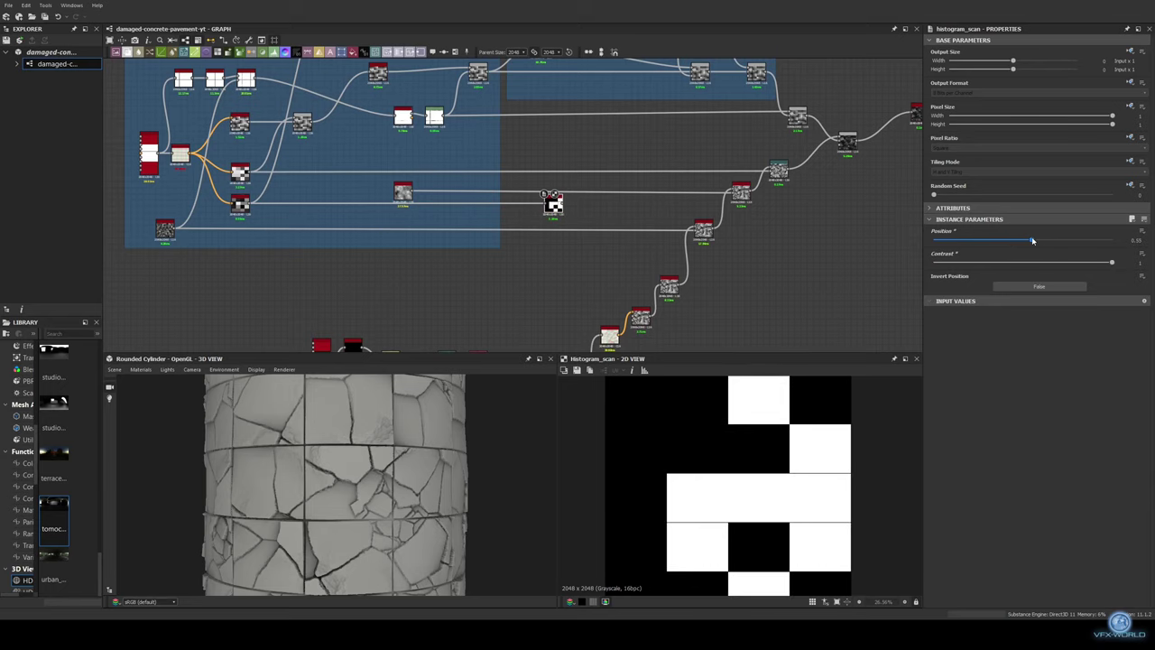
Inspect the cylinder preview and move the output node cluster to the right
middle_click_drag(562, 207, 486, 226)
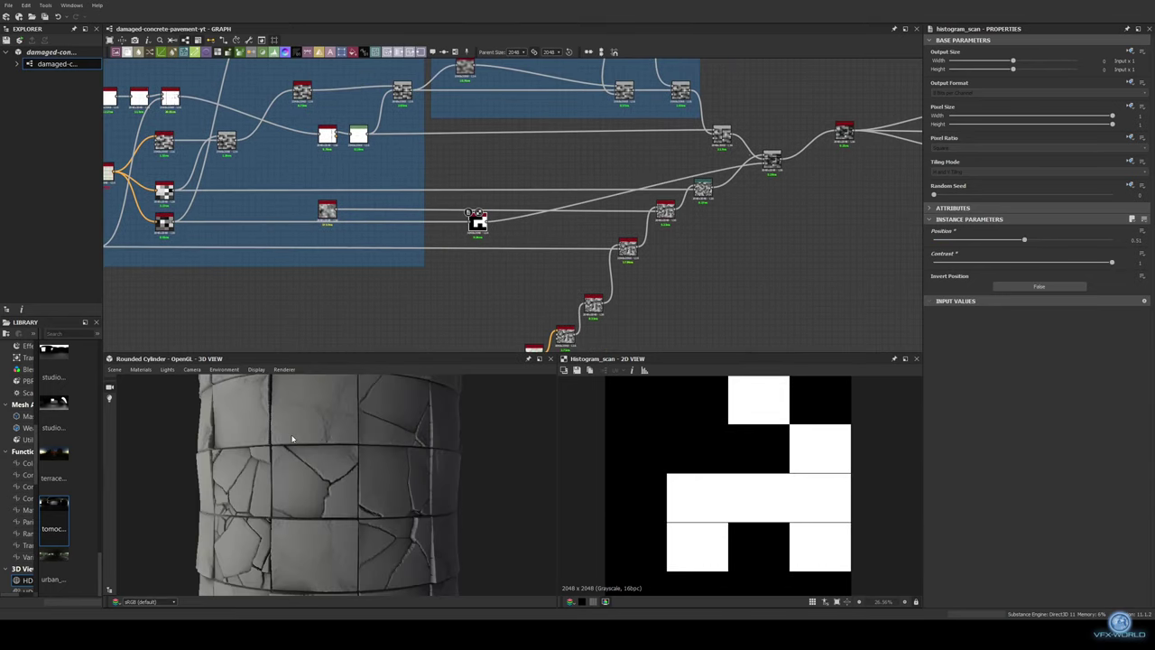
mouse_move(291, 438)
left_mouse_down()
mouse_move(287, 453)
mouse_move(265, 446)
left_mouse_up()
middle_click_drag(818, 272, 423, 291)
scroll(423, 291, "down", 3)
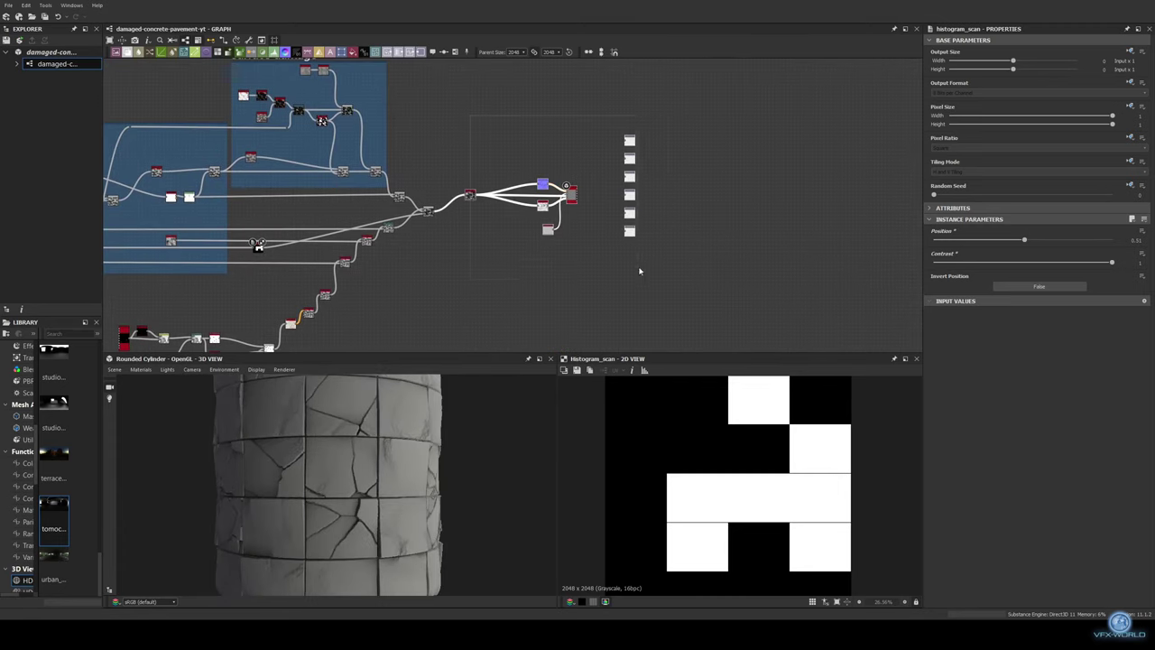
left_click_drag(574, 191, 777, 246)
scroll(777, 153, "up", 2)
Group the lower crack nodes in a frame titled 'cracked tiles'
middle_click_drag(573, 258, 614, 226)
left_click_drag(592, 330, 175, 159)
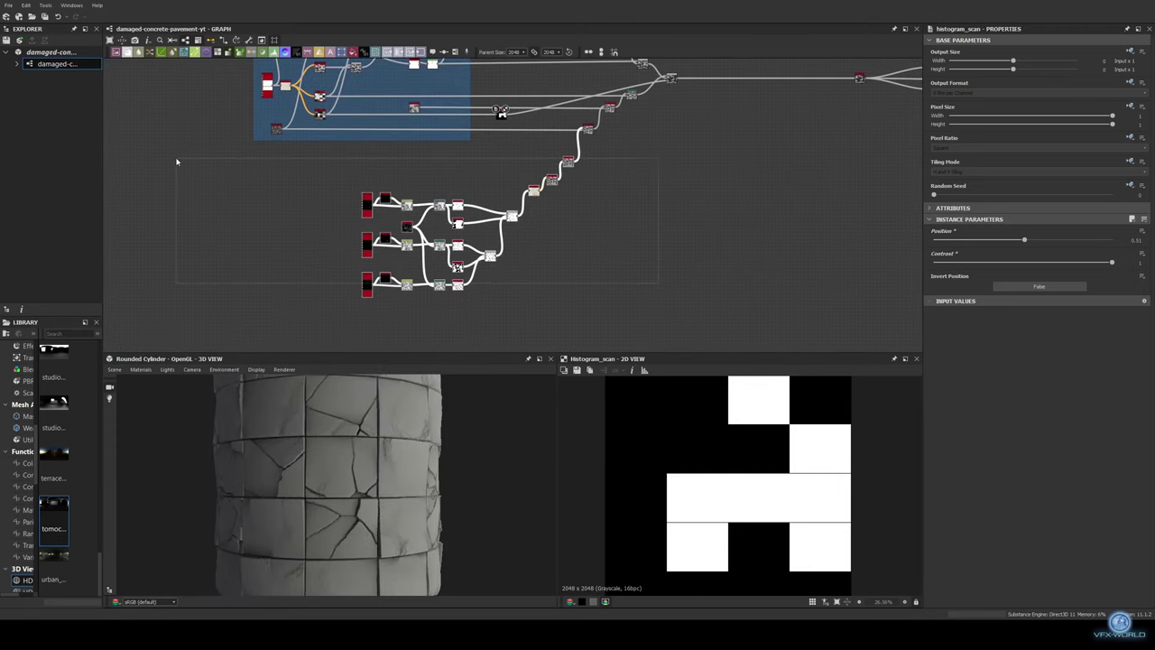
key("ctrl+f")
key("Return")
scroll(493, 203, "up", 2)
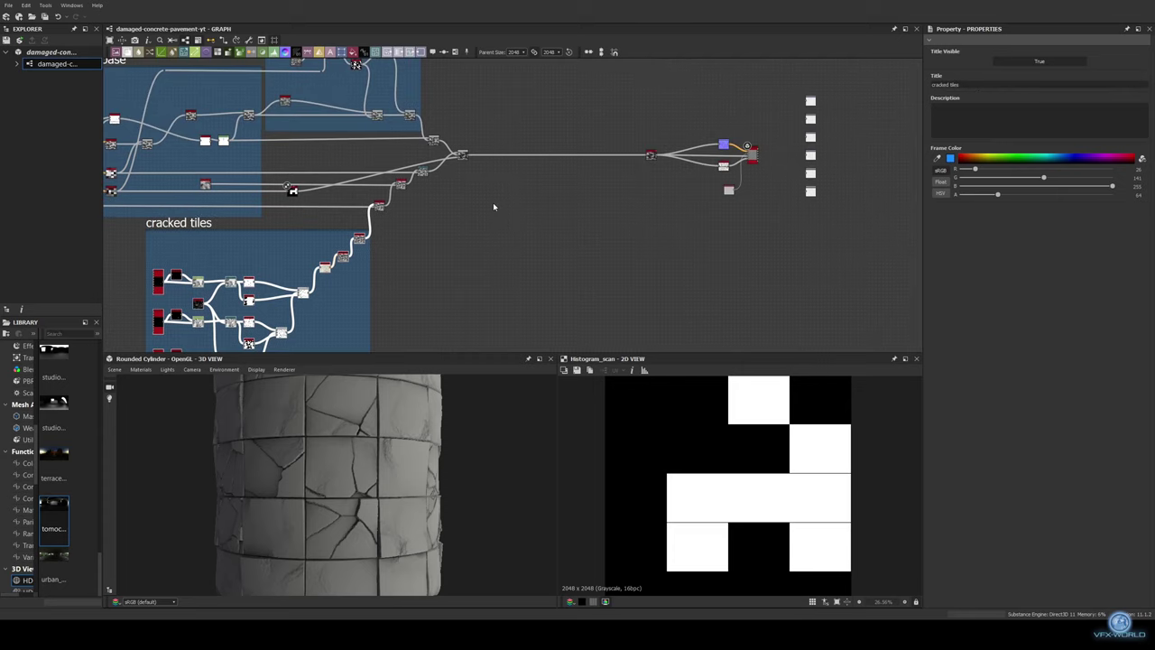
scroll(394, 177, "up", 5)
Insert Histogram Range and Auto Levels nodes after the final Blend on the main chain
middle_click_drag(393, 178, 394, 126)
left_click(327, 242)
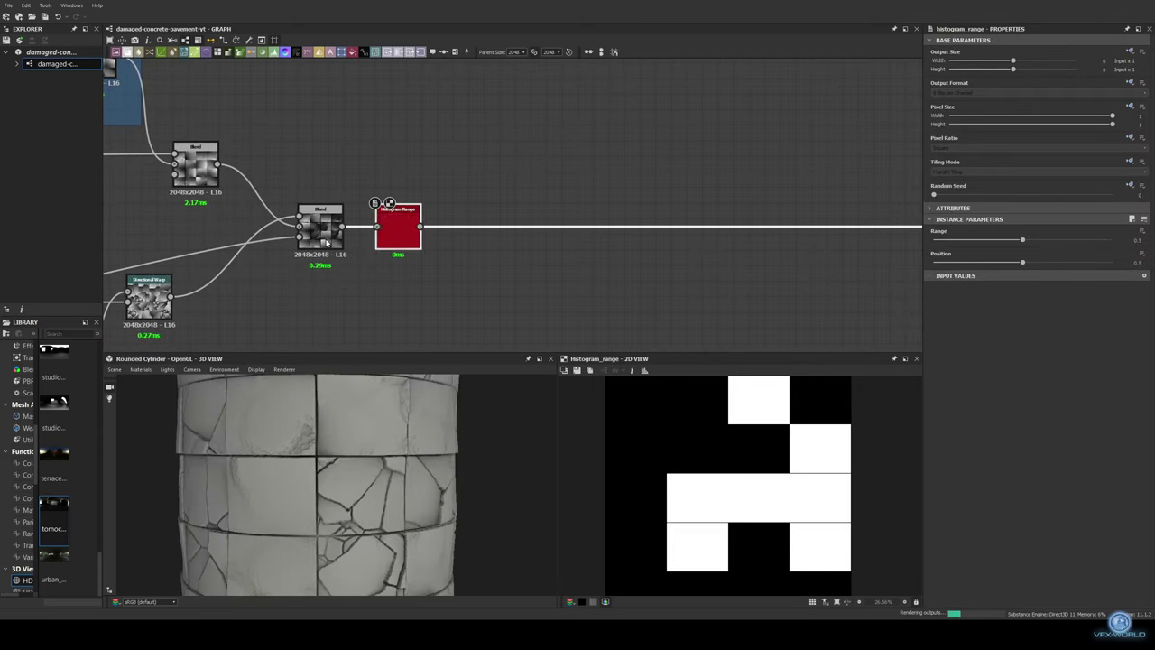
key("space")
left_click(541, 298)
scroll(428, 190, "down", 1)
middle_click_drag(428, 189, 423, 200)
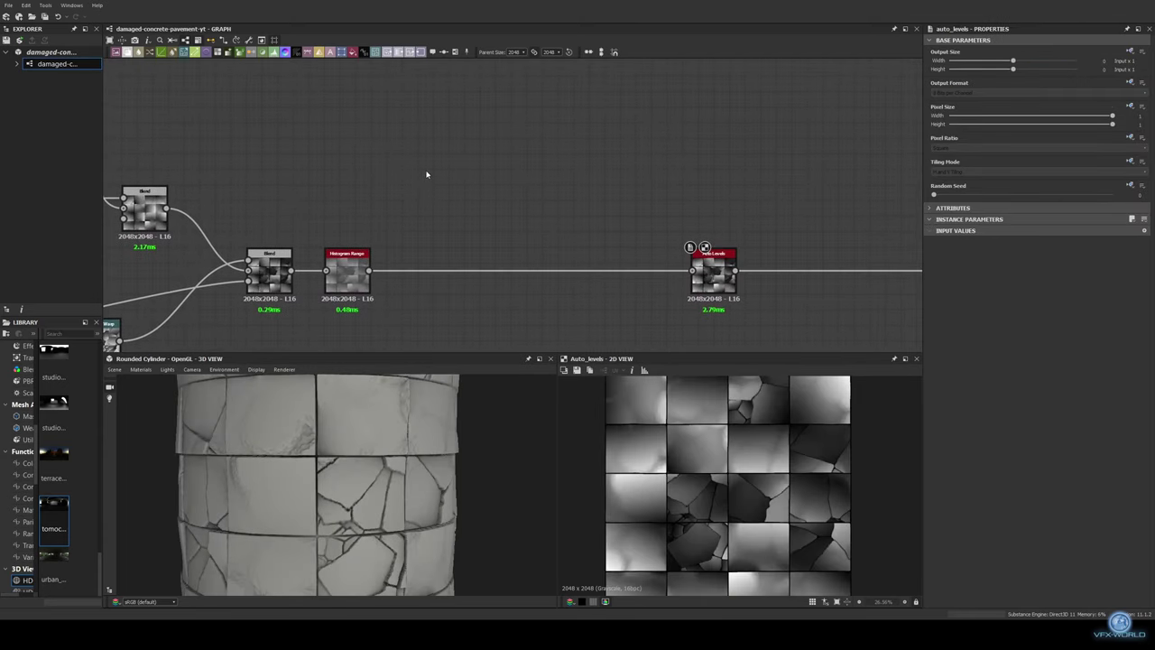
key("space")
Add a Gradient Linear 2 rotated 90° with high tiling for fine vertical stripes
left_click(487, 243)
left_click(1018, 262)
left_click(1018, 278)
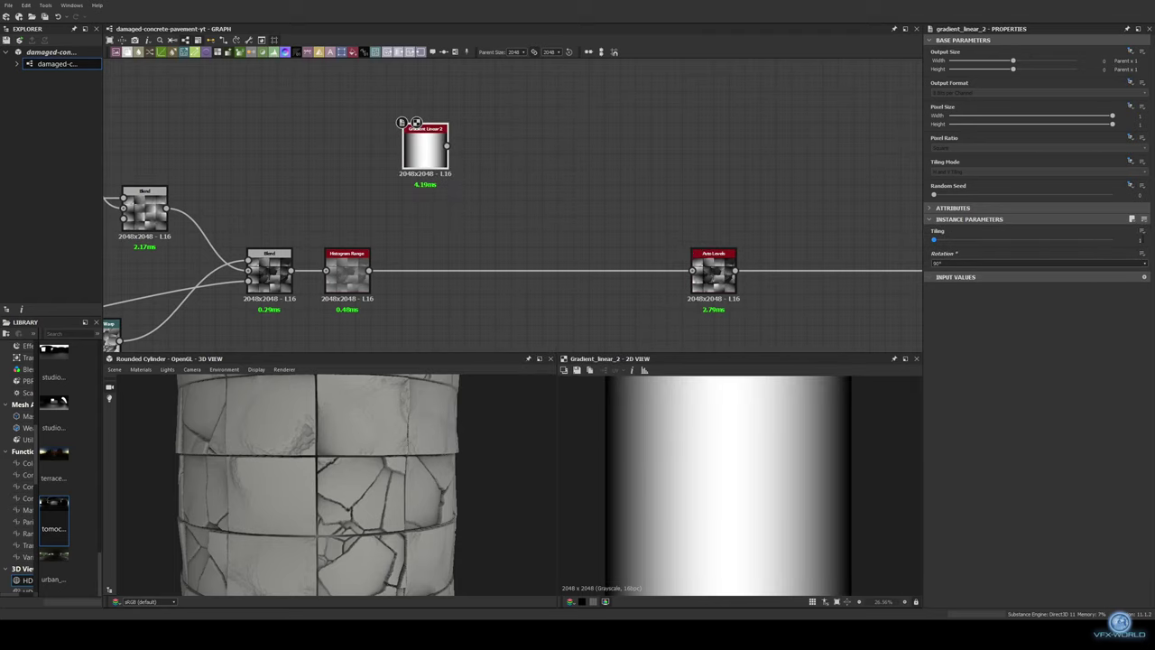
left_click_drag(978, 238, 1023, 239)
middle_click_drag(415, 201, 458, 233)
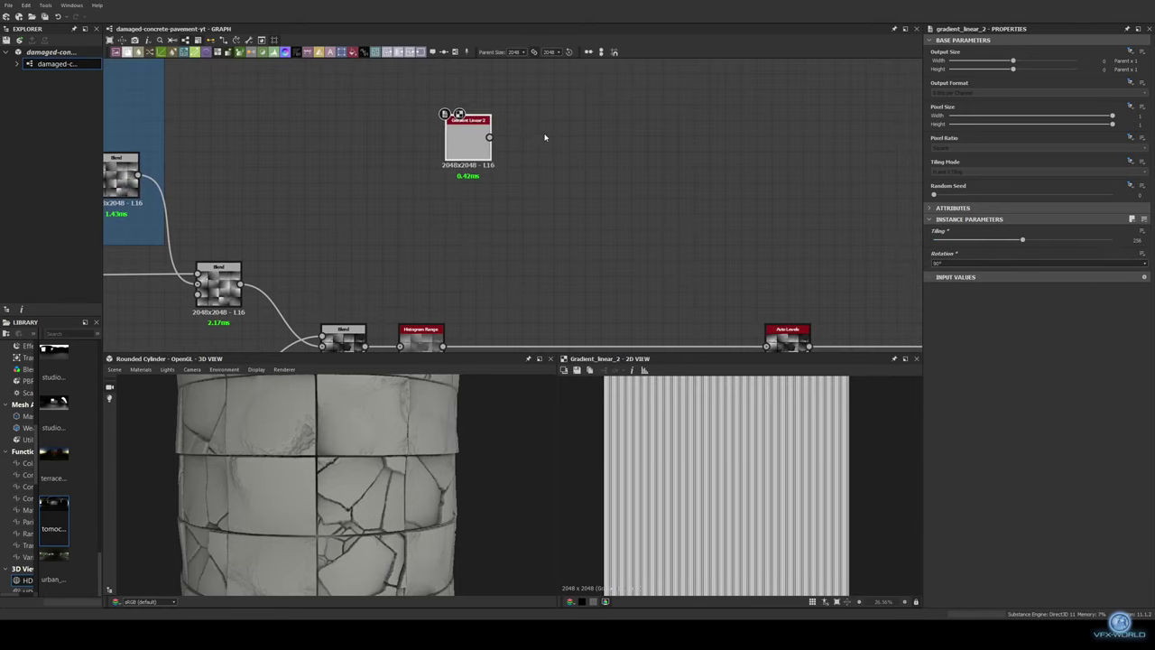
Add a Moisture Noise node with increased scale for finer detail
key("space")
left_click(463, 246)
left_click_drag(935, 239, 985, 239)
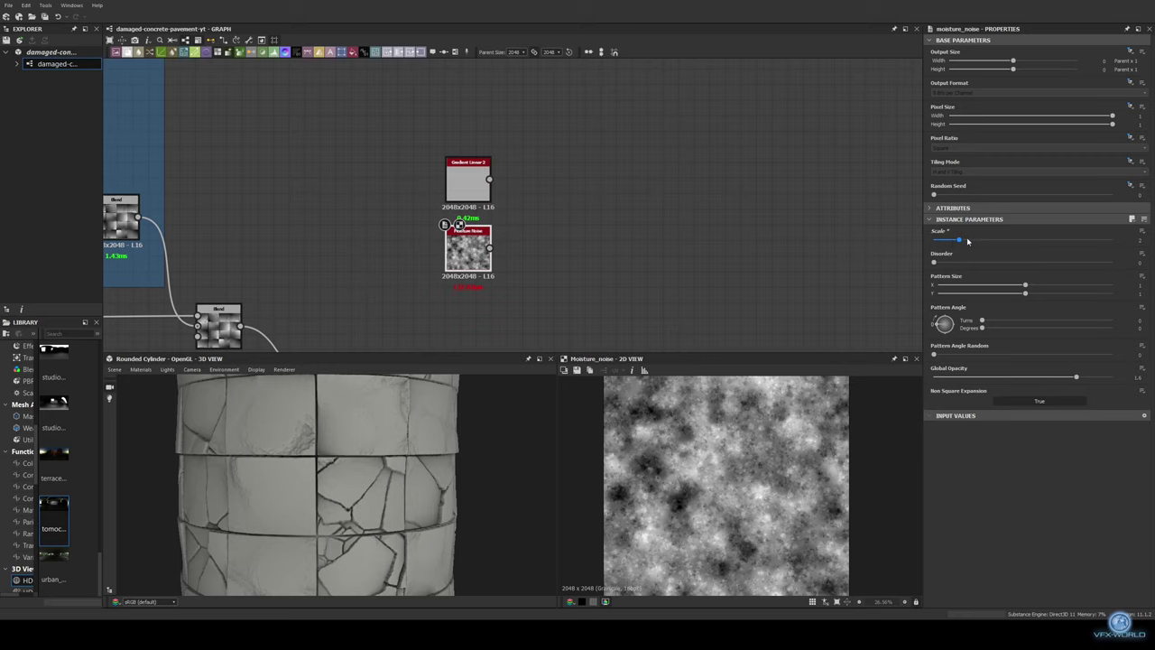
middle_click_drag(517, 214, 410, 229)
scroll(411, 228, "up", 2)
Slope-blur the gradient with the moisture noise at intensity about 0.01
key("space")
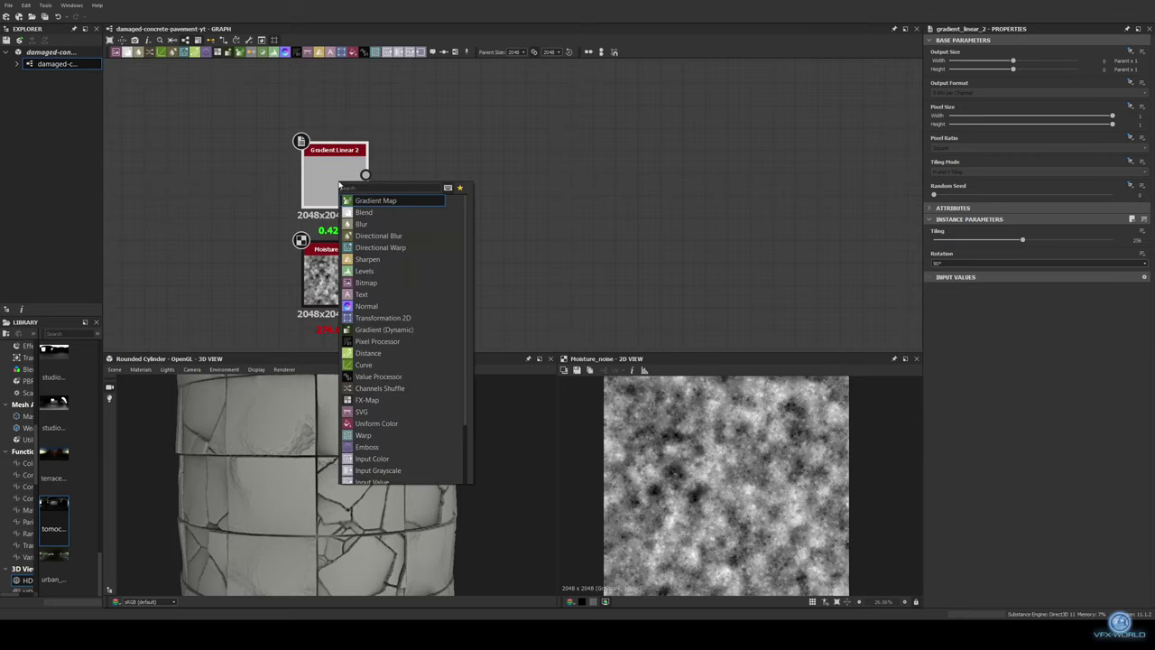
left_click(407, 271)
left_click_drag(365, 273, 439, 235)
middle_click_drag(541, 234, 497, 228)
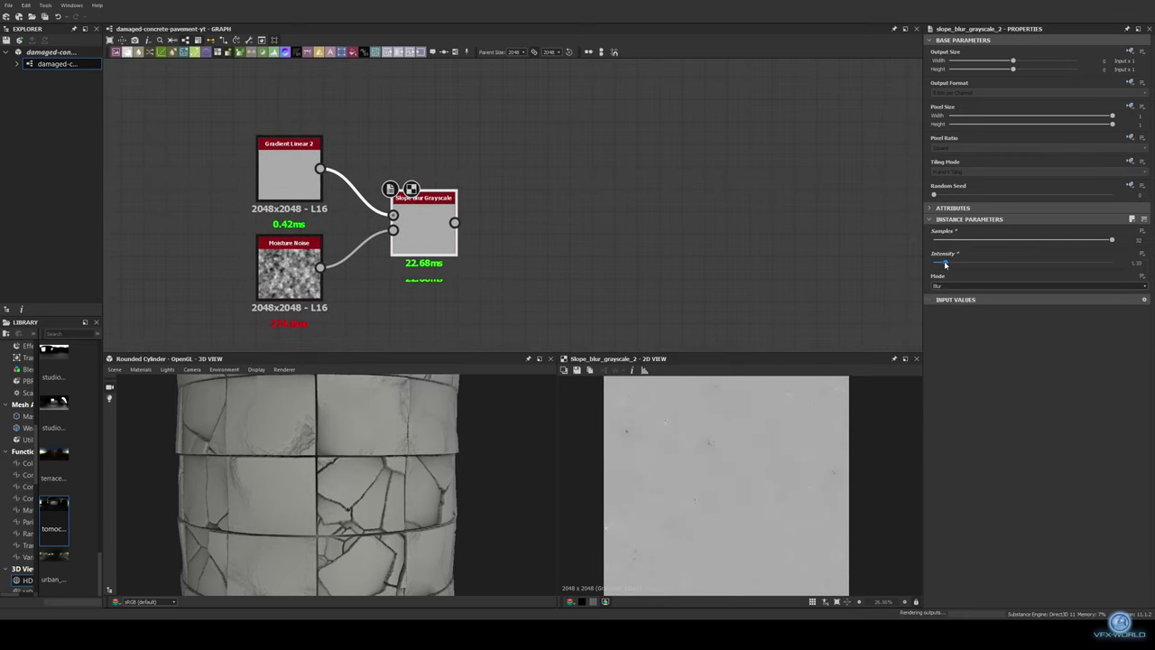
left_click_drag(945, 264, 934, 265)
scroll(663, 413, "up", 3)
middle_click_drag(665, 229, 657, 231)
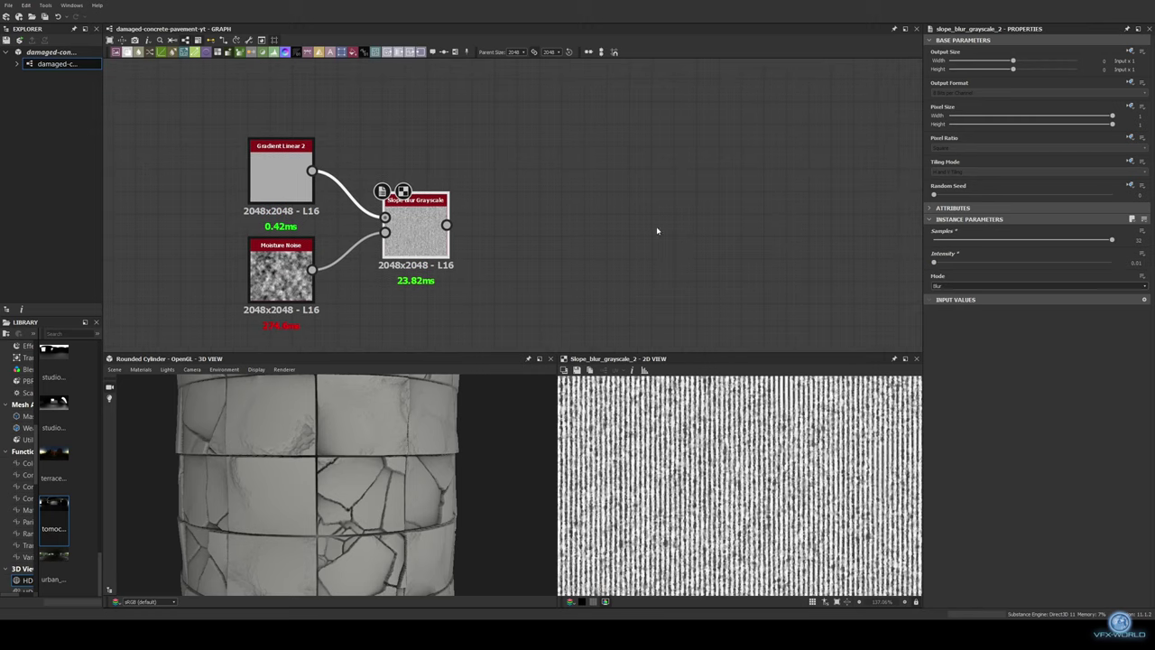
Pass the stripes through a Histogram Range into a new Blend on the main chain
key("space")
left_click(424, 253)
scroll(466, 187, "down", 3)
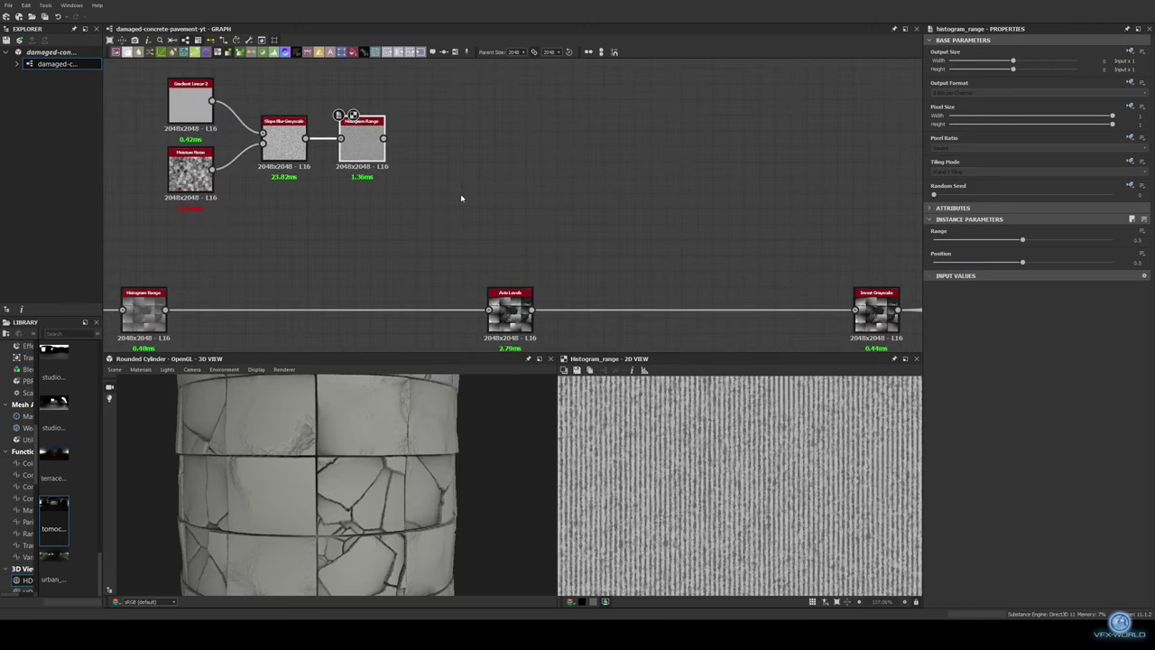
middle_click_drag(466, 188, 396, 221)
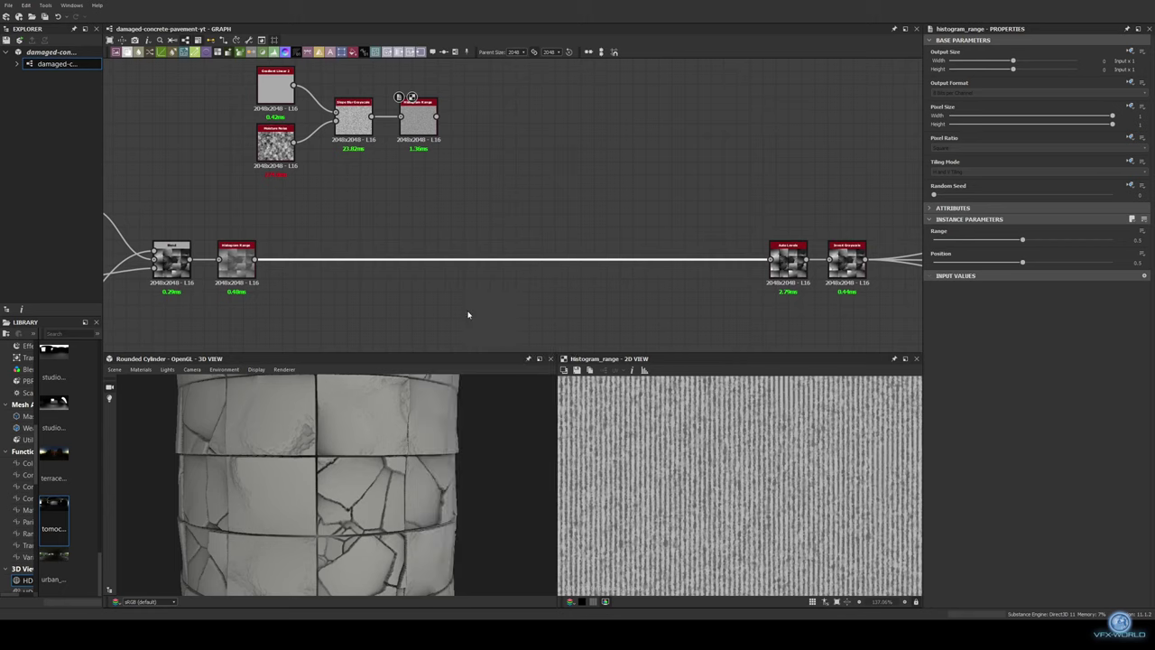
left_click_drag(437, 117, 512, 260)
double_click(512, 260)
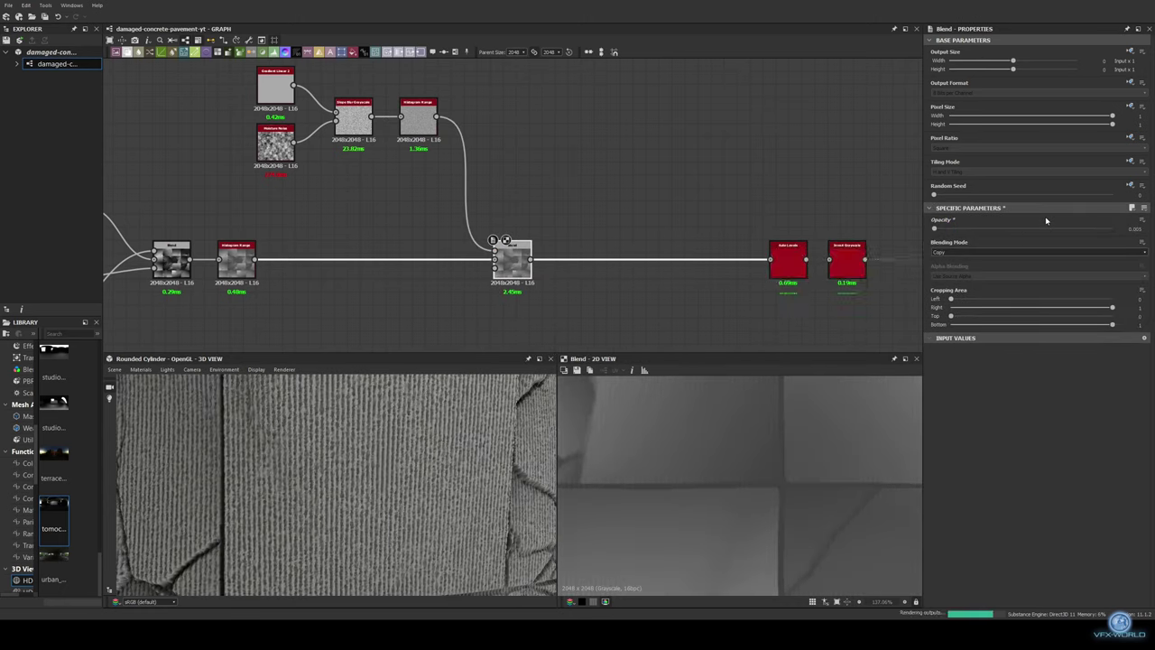
left_click_drag(455, 431, 461, 451)
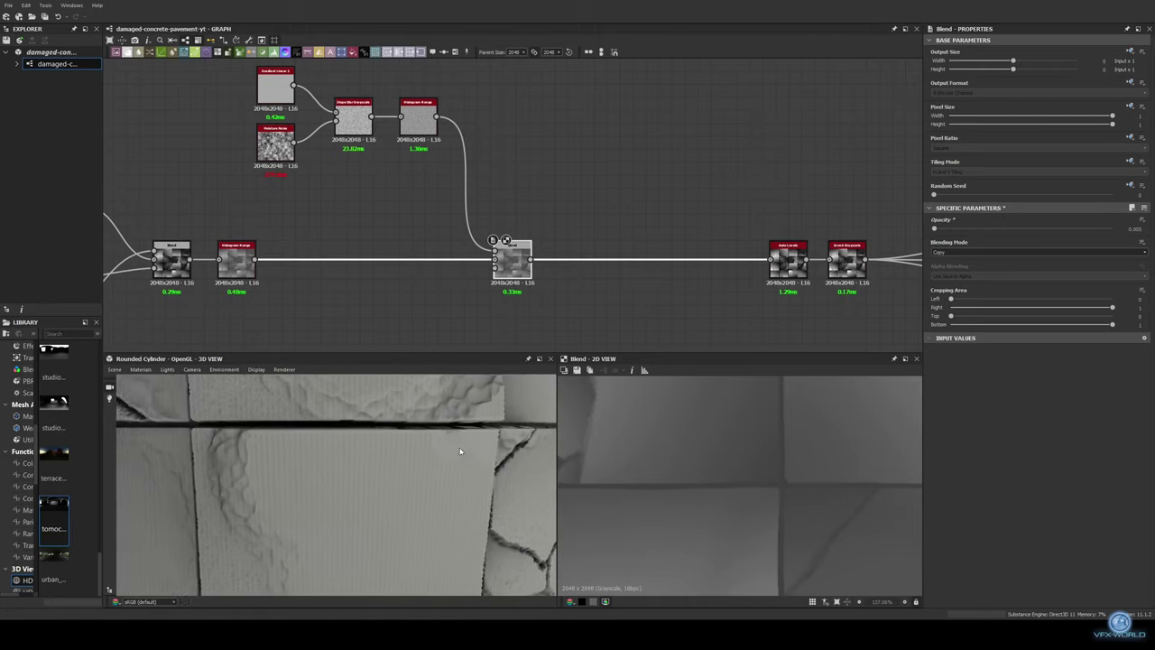
scroll(461, 451, "down", 3)
middle_click_drag(639, 116, 593, 204)
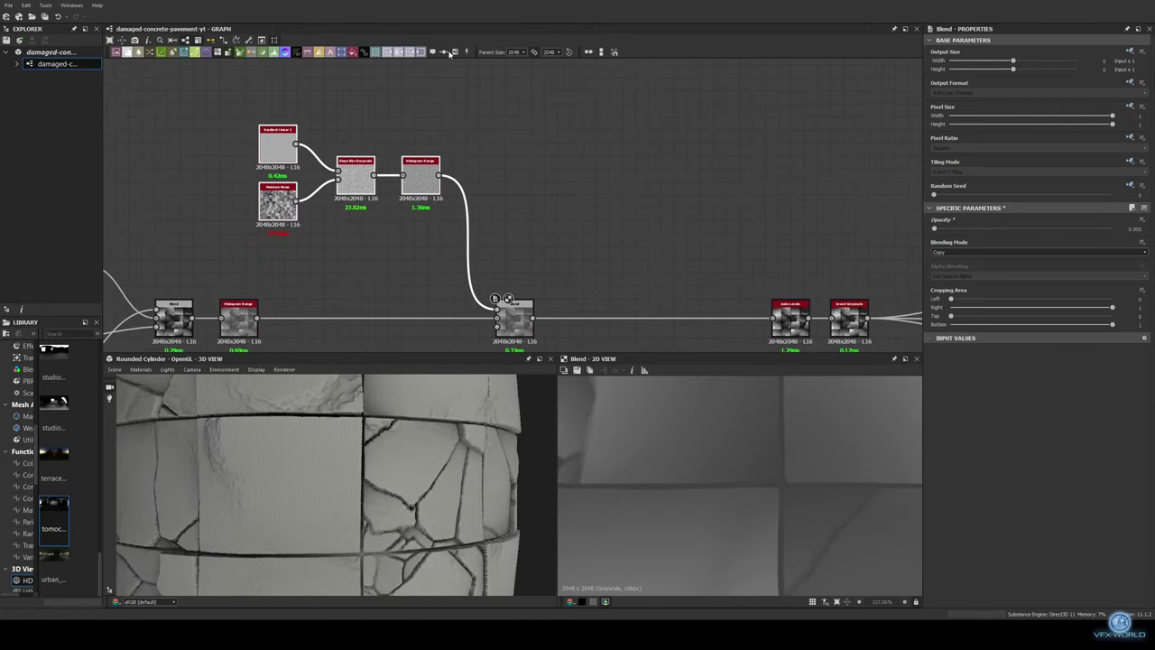
left_click(453, 52)
Title the stripe frame 'concrete lines' and move it and its Blend upward
scroll(361, 177, "down", 2)
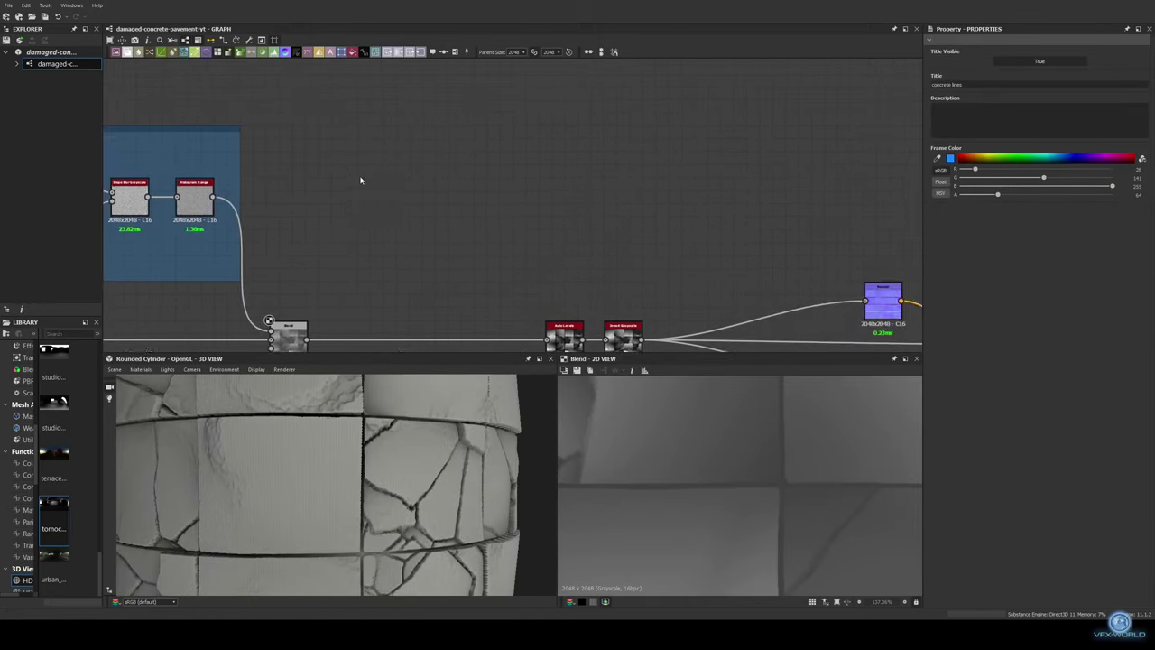
right_click(283, 196)
key("Escape")
scroll(418, 215, "down", 2)
scroll(418, 216, "up", 2)
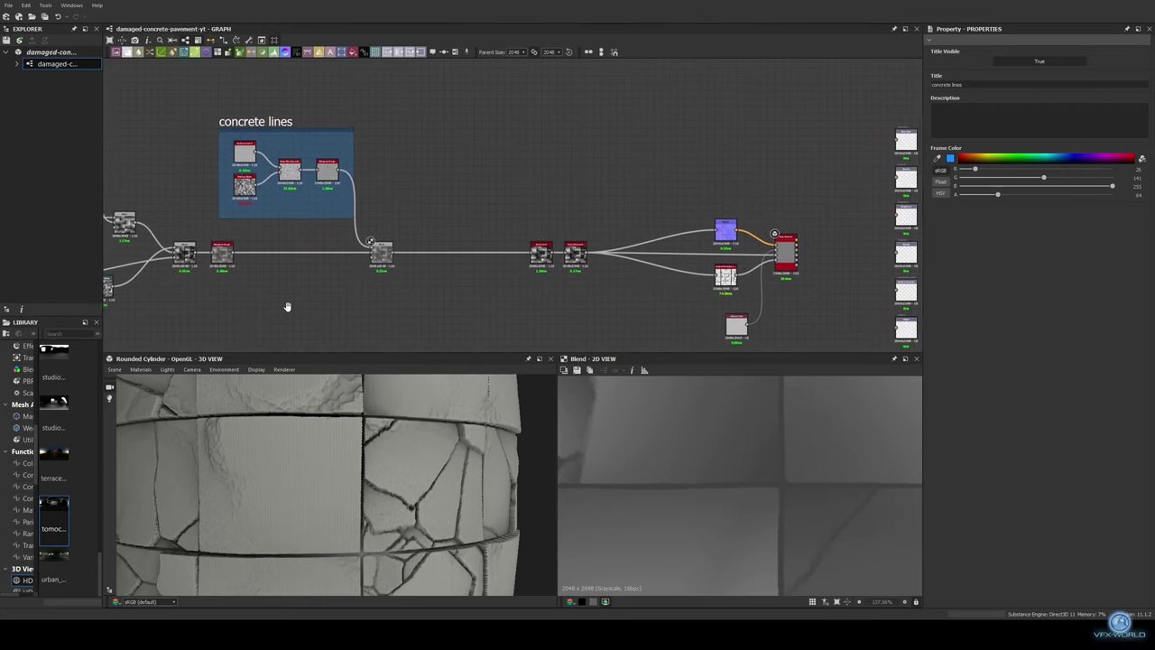
middle_click_drag(286, 306, 316, 310)
middle_click_drag(396, 197, 528, 256)
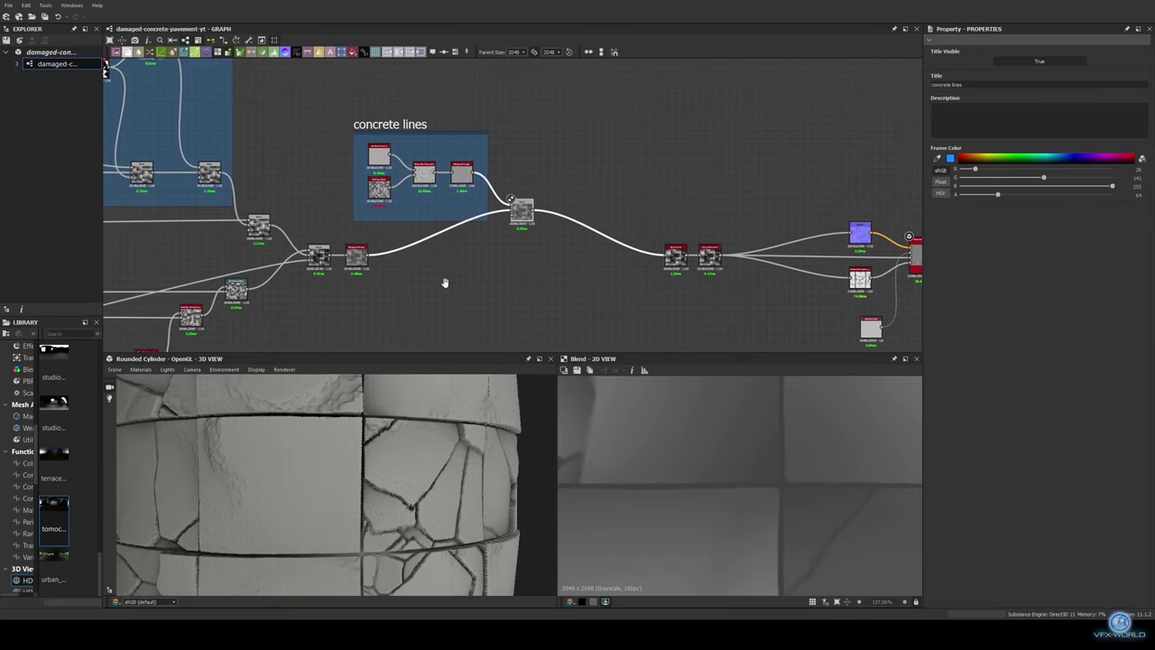
left_click_drag(528, 256, 530, 202)
Paste a new Blend after the stripes Blend, aligning the reroute Dot with its input
scroll(511, 232, "up", 2)
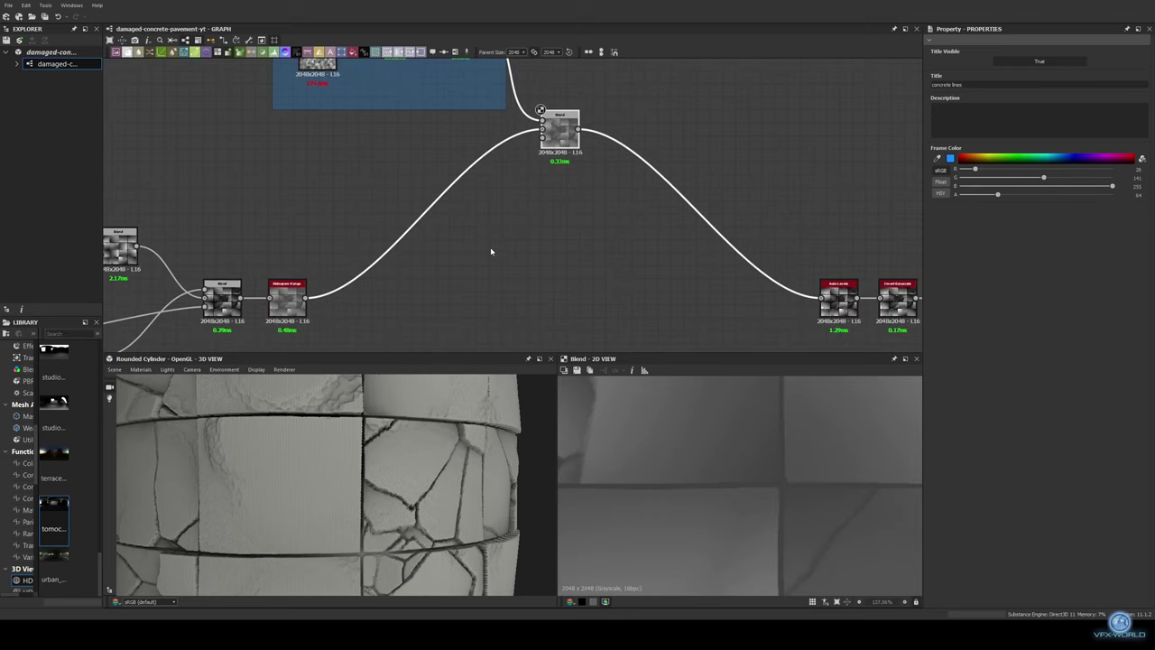
scroll(470, 181, "up", 2)
left_click(544, 167)
middle_click_drag(472, 277, 454, 269)
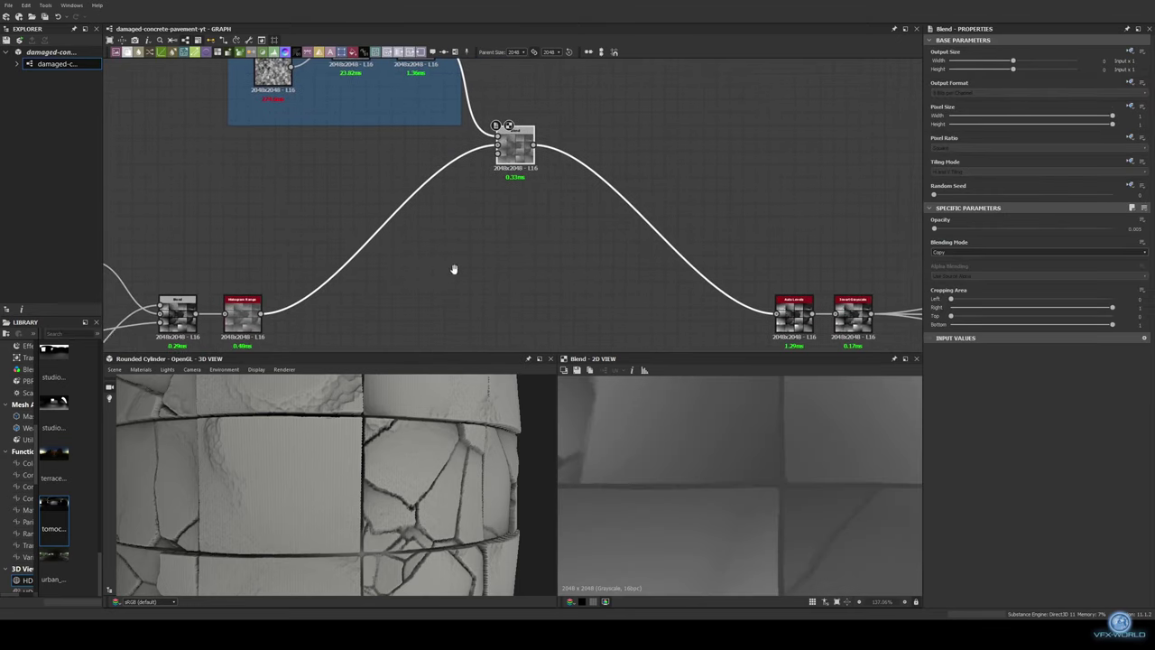
left_click_drag(313, 292, 345, 146)
middle_click_drag(624, 64, 457, 151)
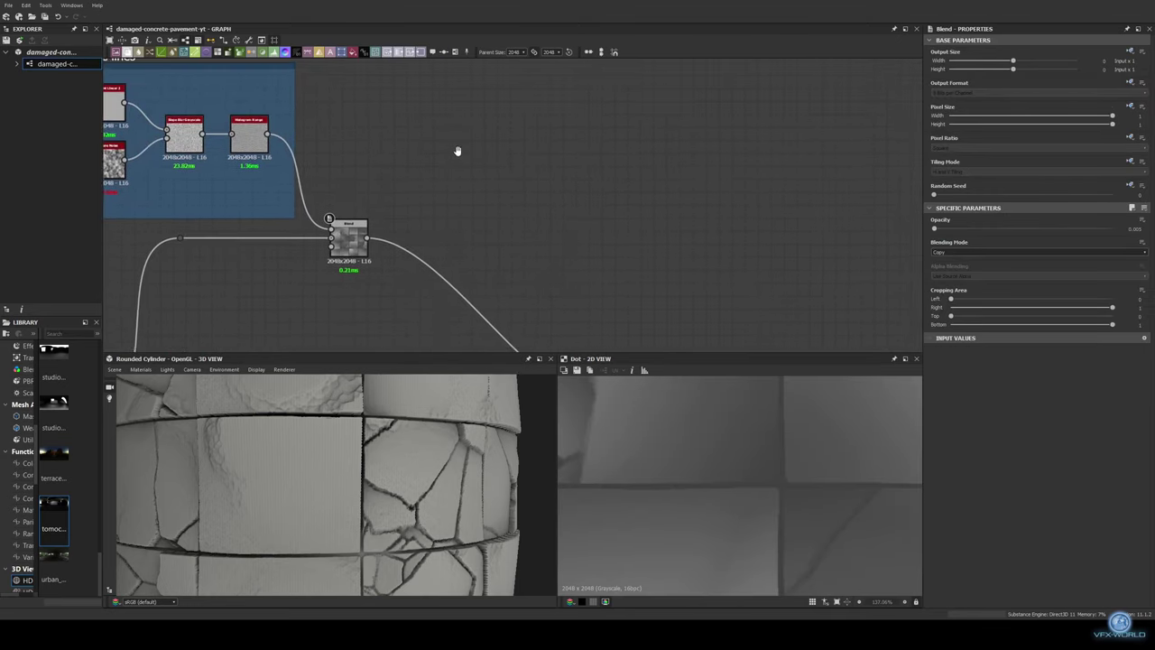
key("ctrl+v")
left_click_drag(454, 222, 441, 235)
Connect the surface damage noise into the new Blend
scroll(487, 226, "down", 2)
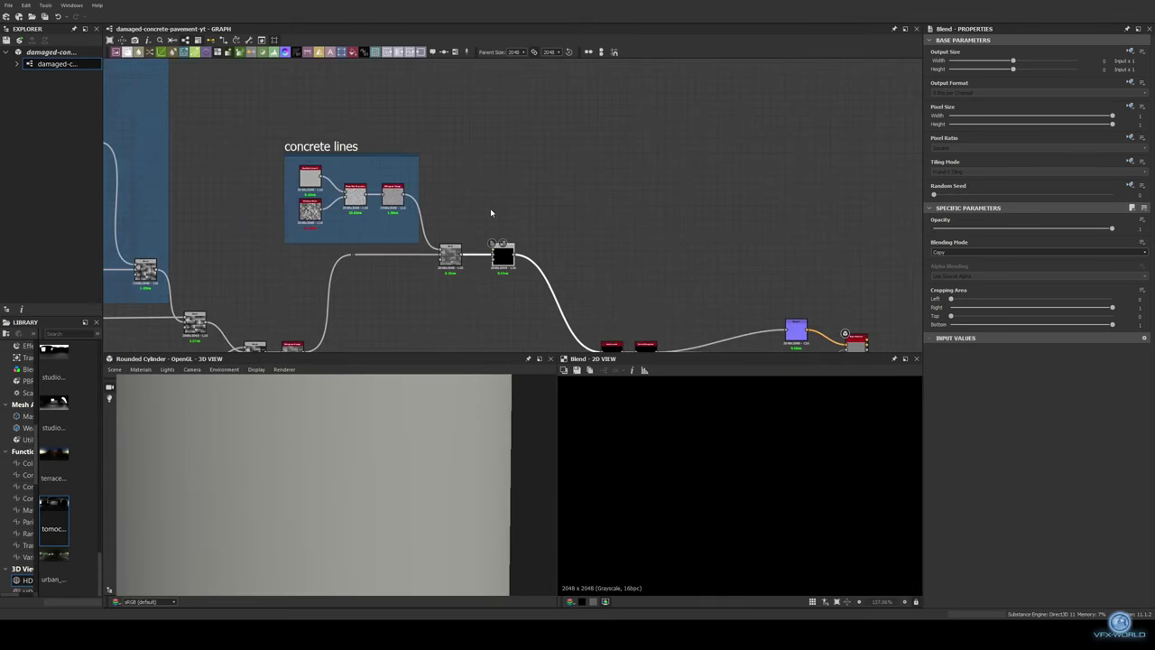
mouse_move(232, 61)
middle_mouse_down()
mouse_move(501, 153)
mouse_move(402, 162)
middle_mouse_up()
mouse_move(219, 158)
left_mouse_down()
mouse_move(660, 153)
mouse_move(641, 158)
left_mouse_up()
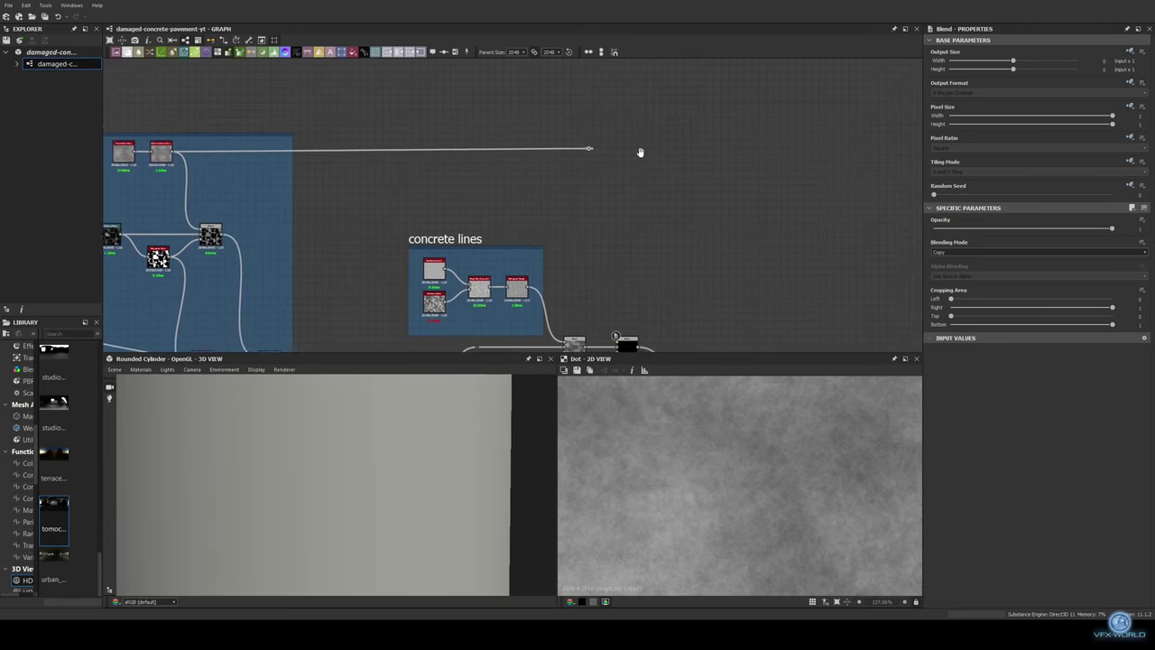
middle_click_drag(641, 158, 541, 112)
Set the new Blend to Subtract at 0.03 opacity
middle_click_drag(666, 249, 610, 238)
left_click(1038, 251)
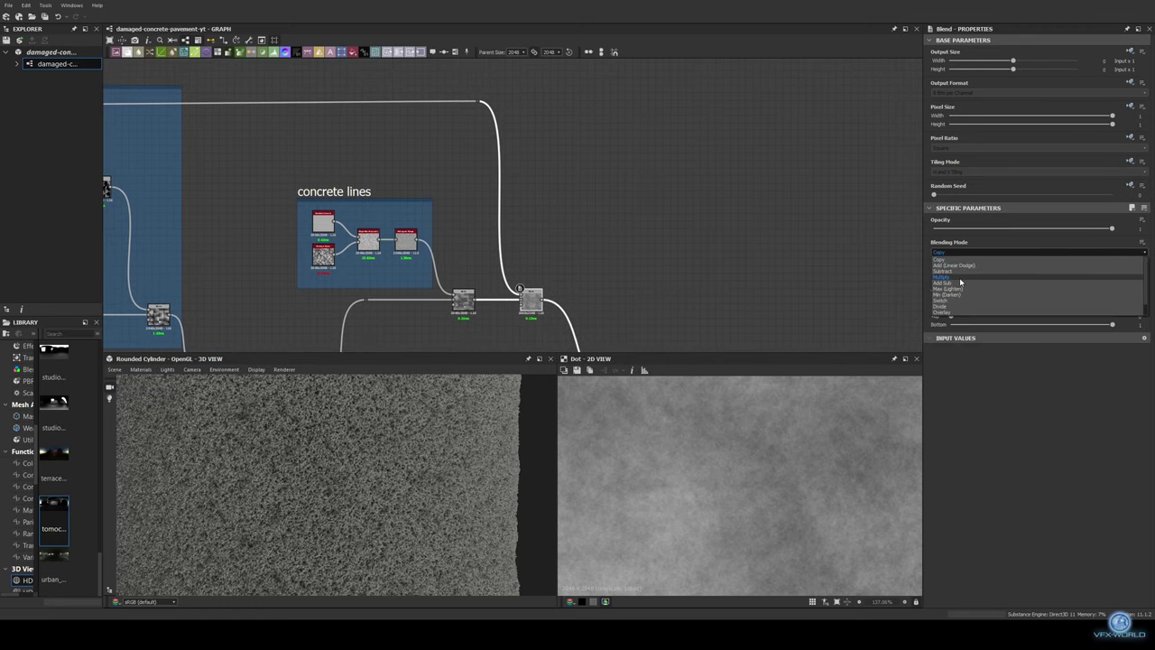
left_click(993, 276)
left_click_drag(1047, 220, 1030, 223)
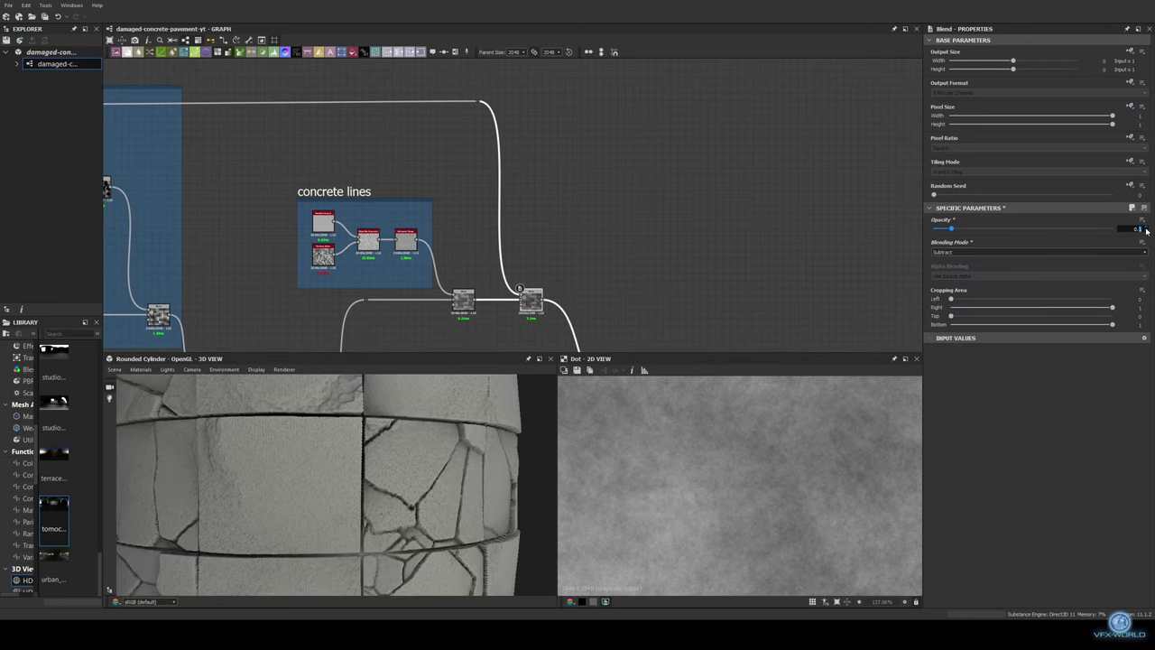
key("Return")
middle_click_drag(520, 288, 479, 159)
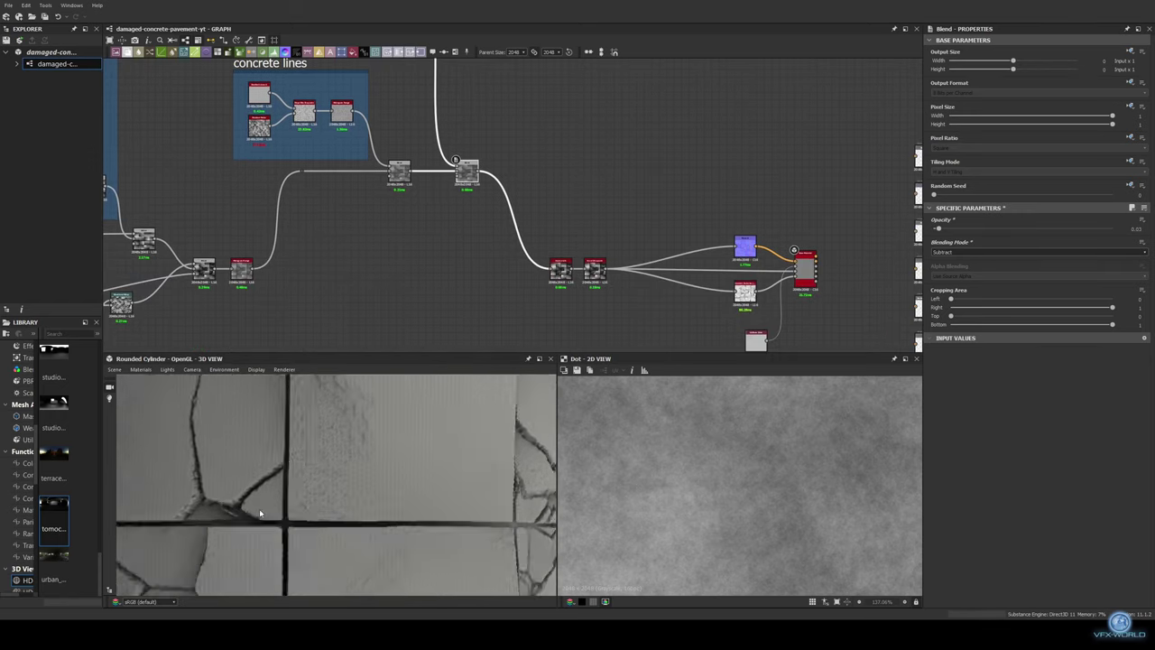
left_click_drag(258, 511, 361, 505)
scroll(606, 258, "up", 2)
scroll(402, 200, "up", 3)
scroll(303, 157, "up", 2)
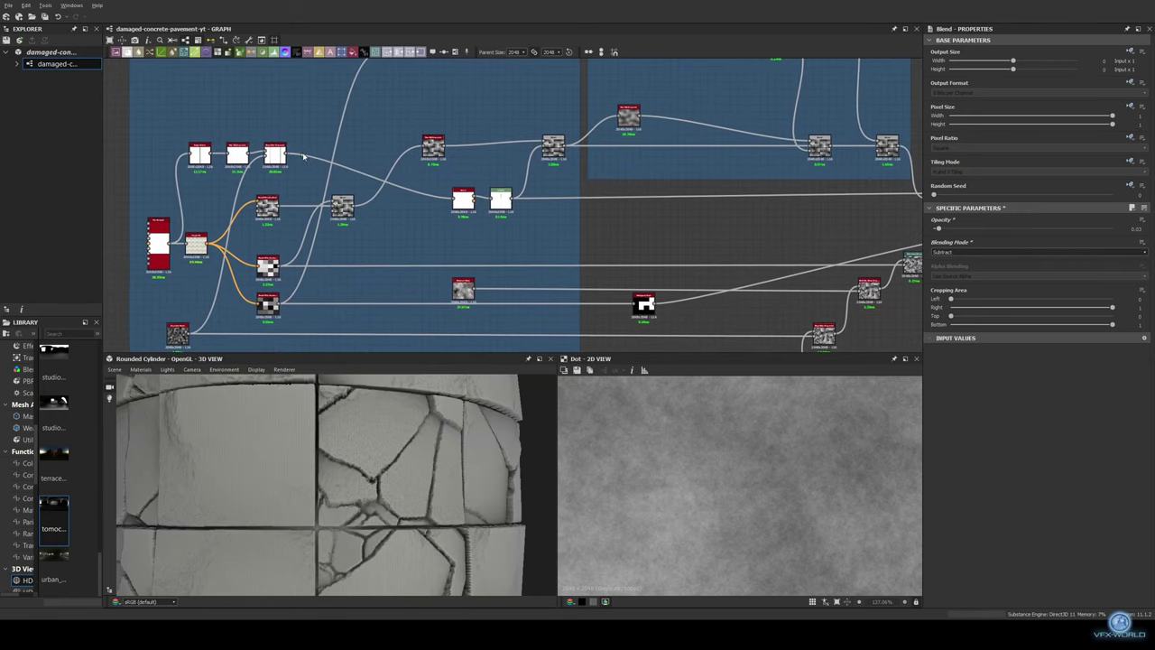
Preview the cross and Levels outputs, then add a Multi-Directional Warp Grayscale fed by the noise
double_click(275, 154)
scroll(411, 186, "down", 2)
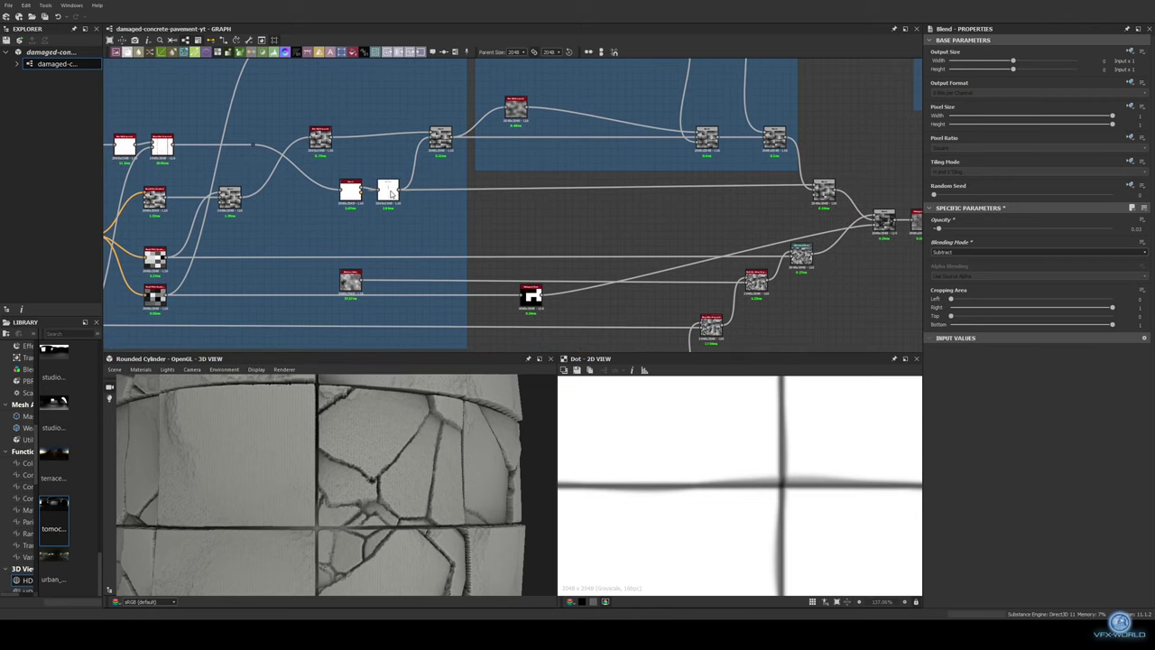
double_click(380, 190)
scroll(343, 195, "up", 2)
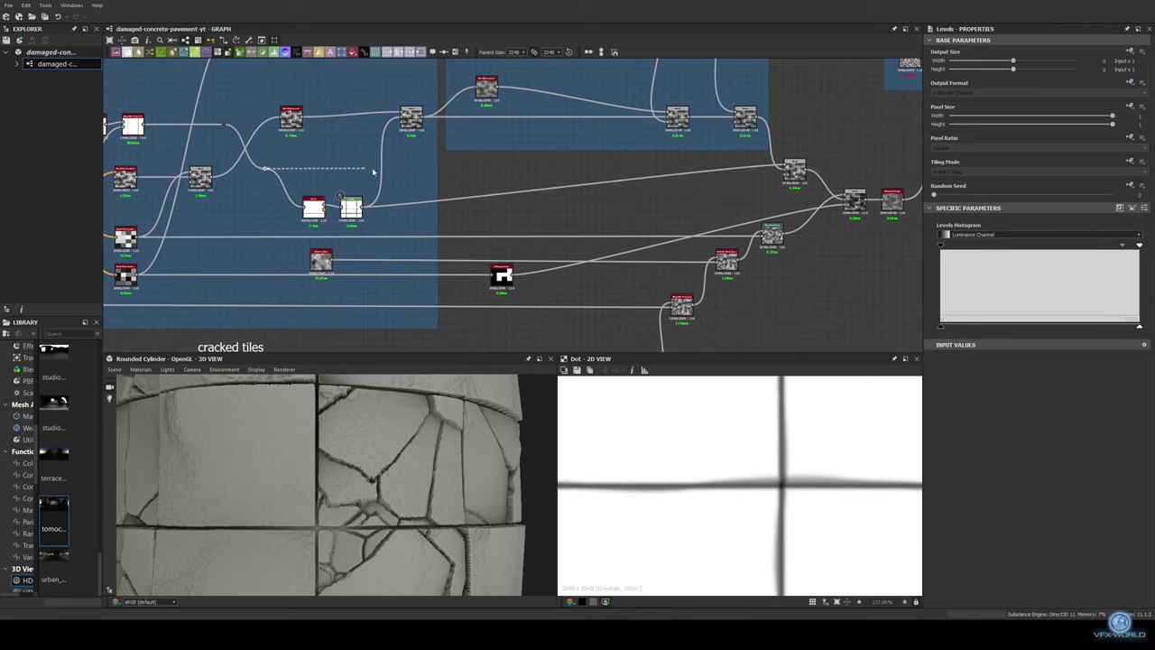
key("space")
type("multi")
left_click(487, 222)
mouse_move(320, 261)
left_mouse_down()
mouse_move(352, 261)
mouse_move(407, 177)
left_mouse_up()
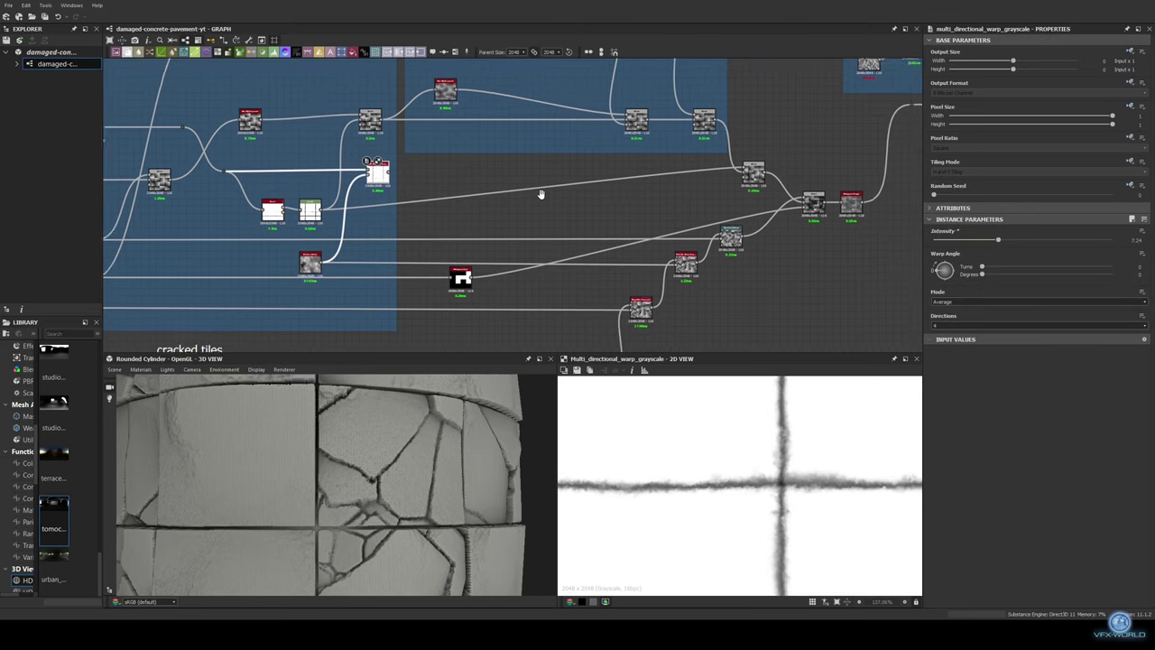
Add a Blend node and reposition nodes around the cracked tiles frame
key("space")
left_click(728, 207)
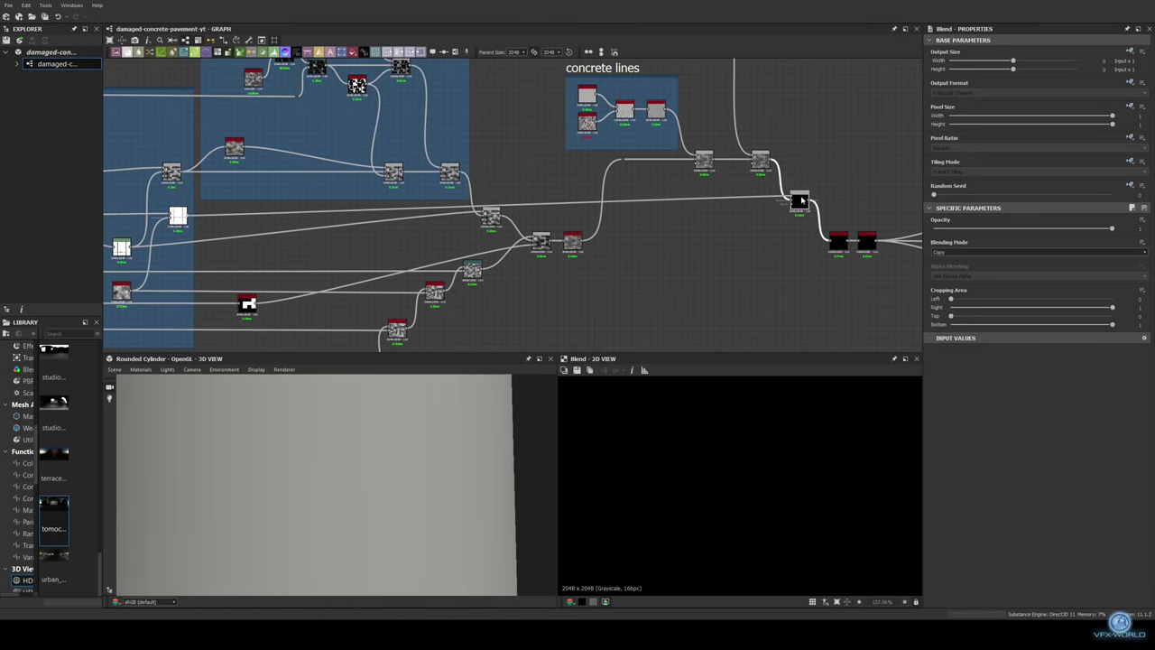
middle_click_drag(800, 200, 855, 167)
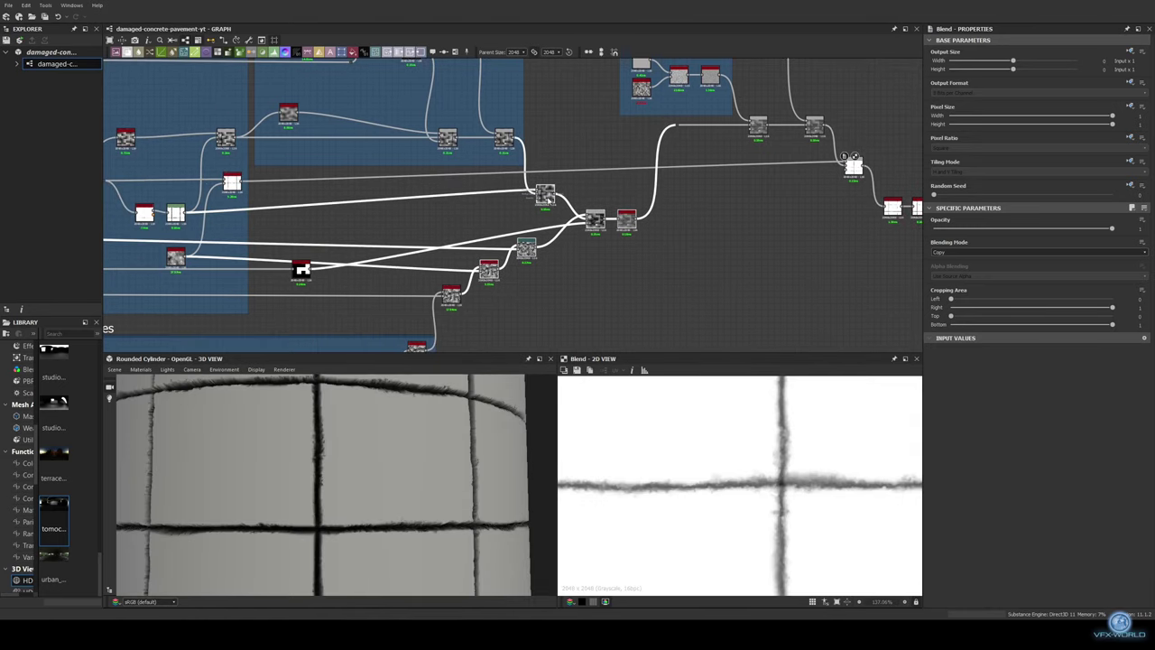
middle_click_drag(181, 270, 330, 194)
mouse_move(112, 297)
middle_mouse_down()
mouse_move(396, 276)
mouse_move(213, 270)
middle_mouse_up()
middle_click_drag(746, 188, 673, 202)
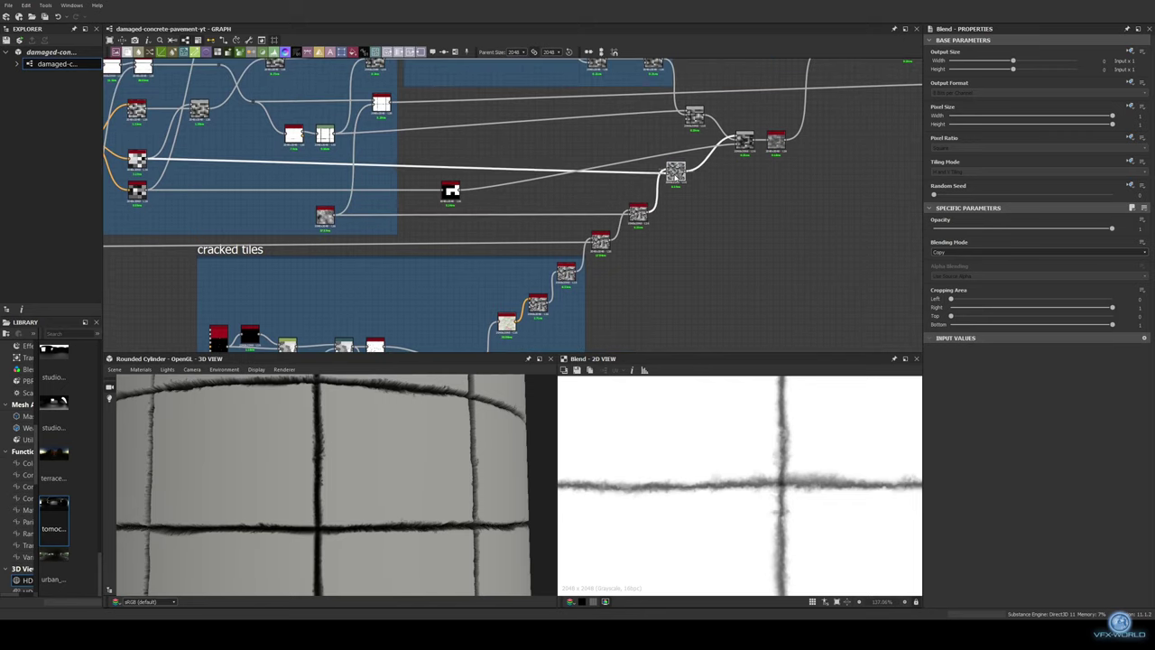
middle_click_drag(171, 199, 293, 189)
left_click_drag(323, 179, 323, 191)
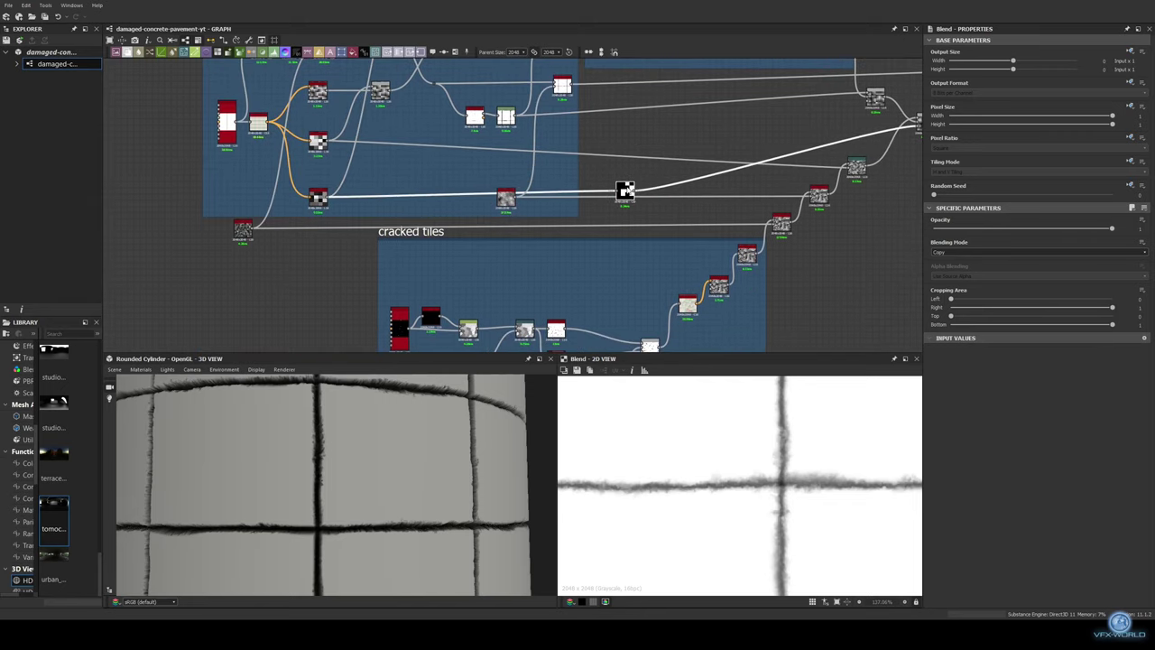
Locate the Blend node after the concrete lines frame and bring up its blending modes
left_click_drag(626, 179, 589, 140)
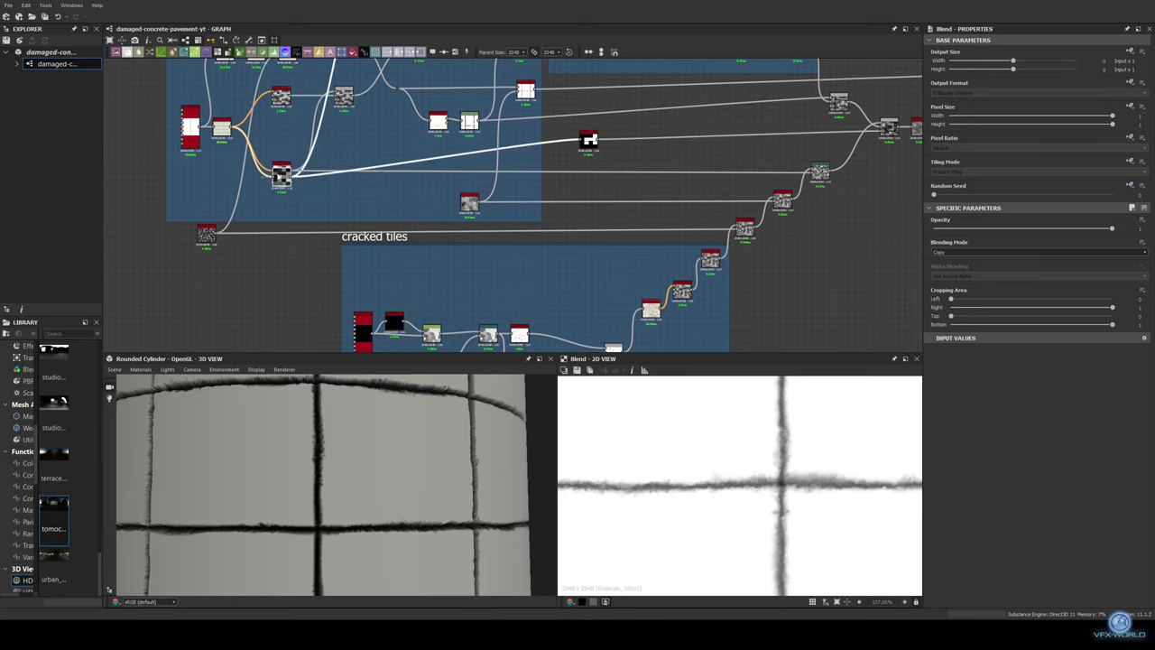
mouse_move(588, 143)
middle_mouse_down()
mouse_move(341, 168)
mouse_move(260, 161)
mouse_move(364, 140)
mouse_move(179, 178)
middle_mouse_up()
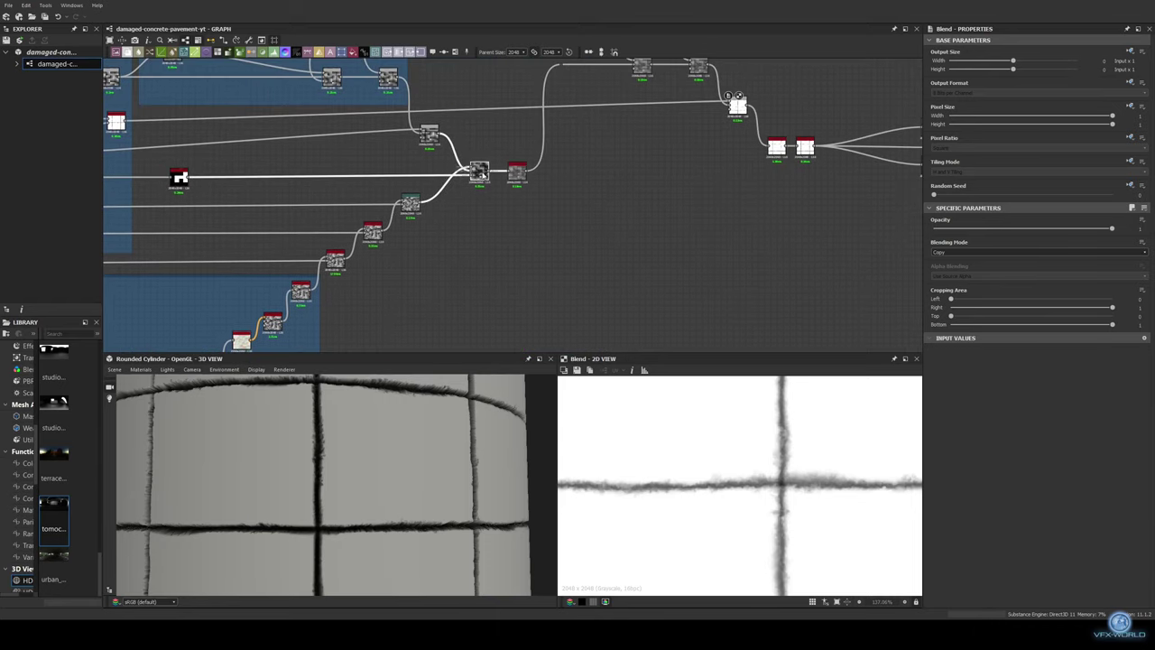
mouse_move(666, 178)
middle_mouse_down()
mouse_move(462, 201)
mouse_move(578, 201)
mouse_move(387, 253)
middle_mouse_up()
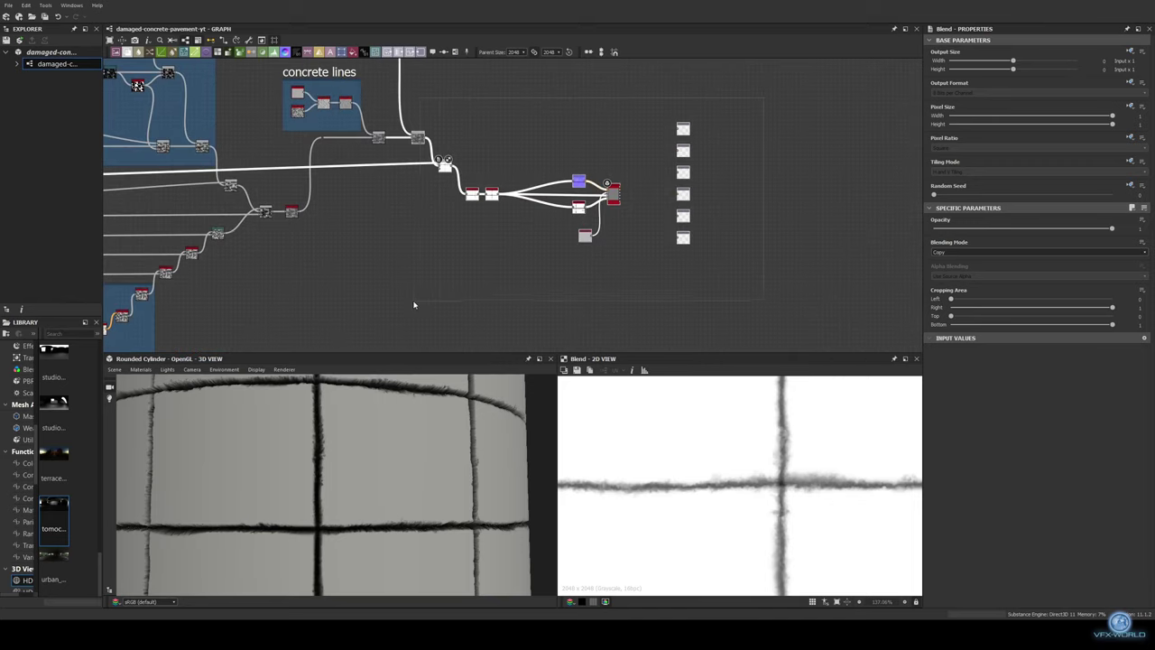
middle_click_drag(587, 253, 920, 239)
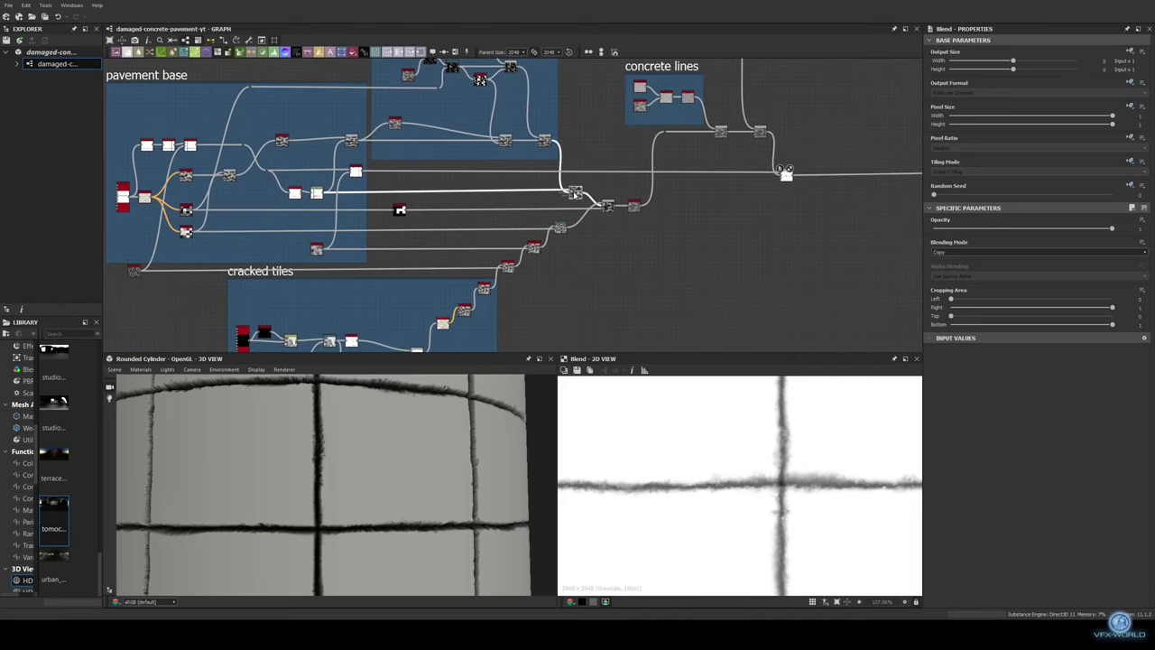
key("f")
left_click(1038, 252)
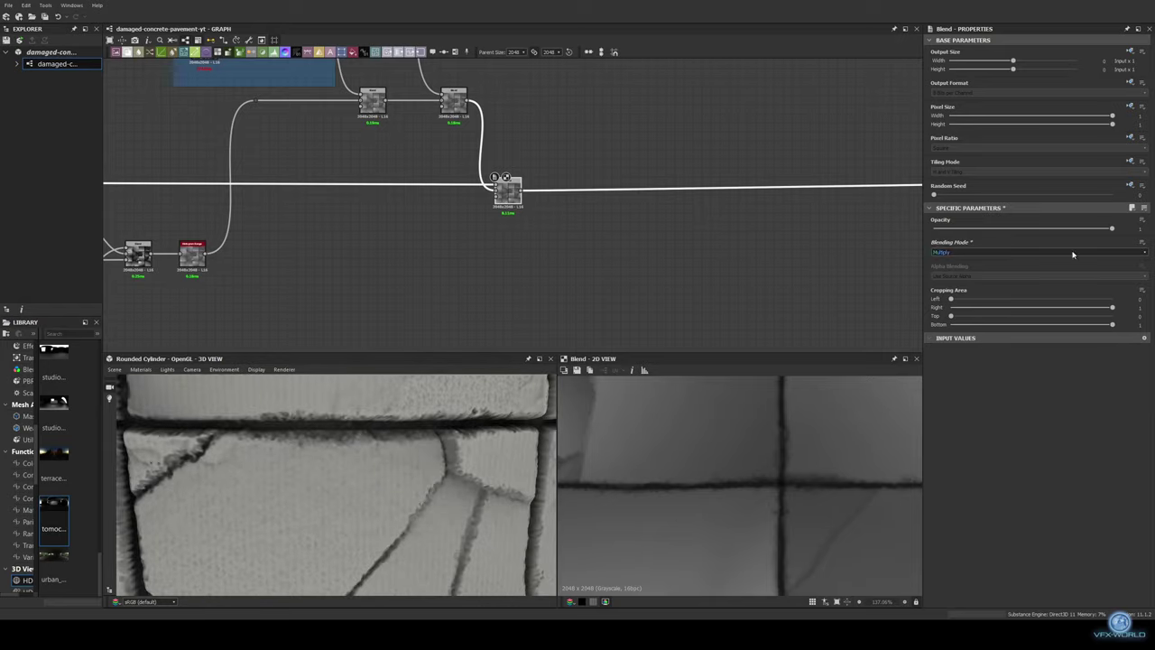
Set that Blend to Multiply and check the result in the 3D preview
left_click(985, 229)
left_click_drag(395, 454, 261, 460)
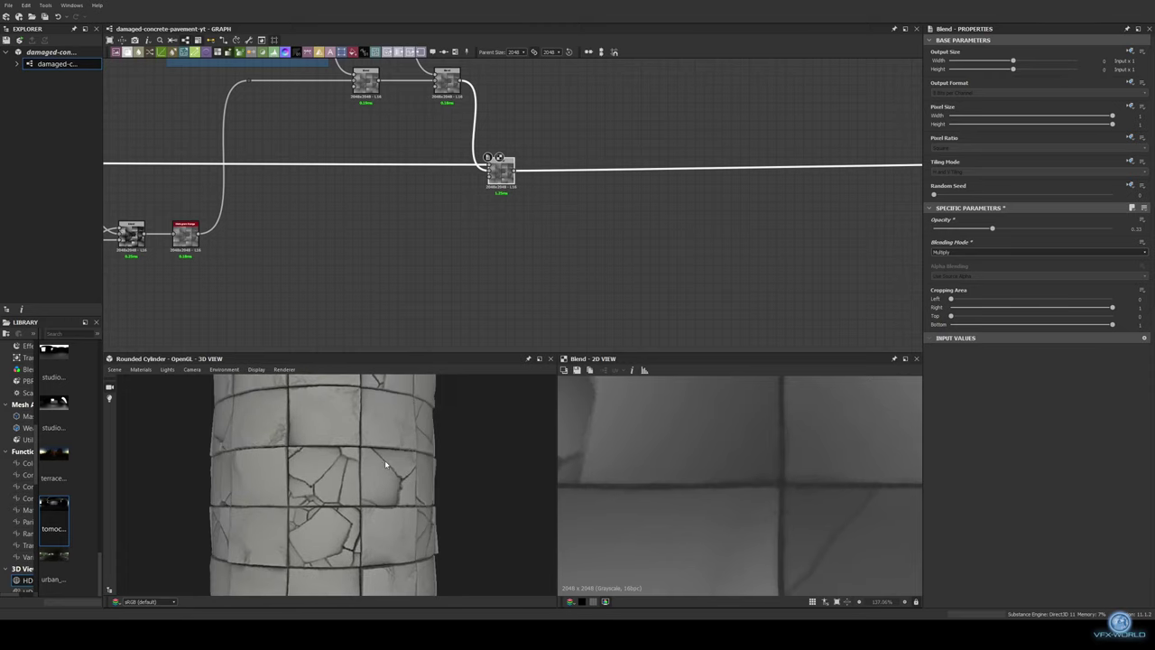
scroll(464, 266, "down", 3)
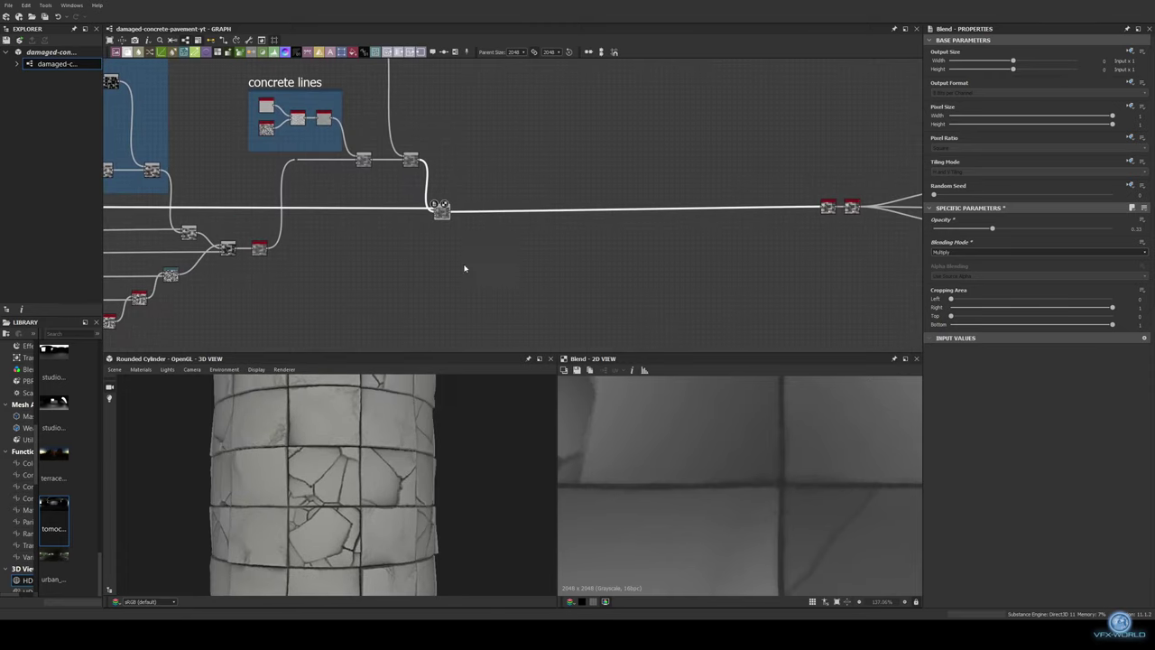
scroll(521, 220, "up", 1)
mouse_move(521, 219)
middle_mouse_down()
mouse_move(494, 174)
mouse_move(457, 174)
middle_mouse_up()
Wrap the node in a 'concrete surface' frame and begin adding a Tile Sampler ('ti s')
key("ctrl+f")
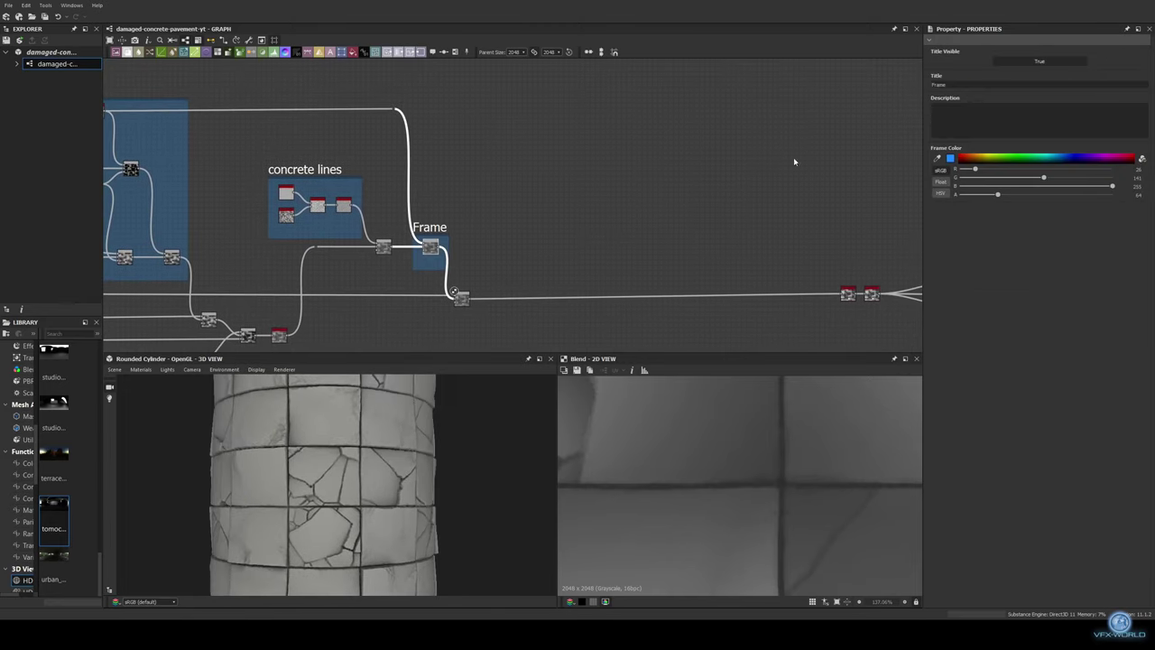
scroll(453, 290, "down", 2)
middle_click_drag(453, 290, 325, 210)
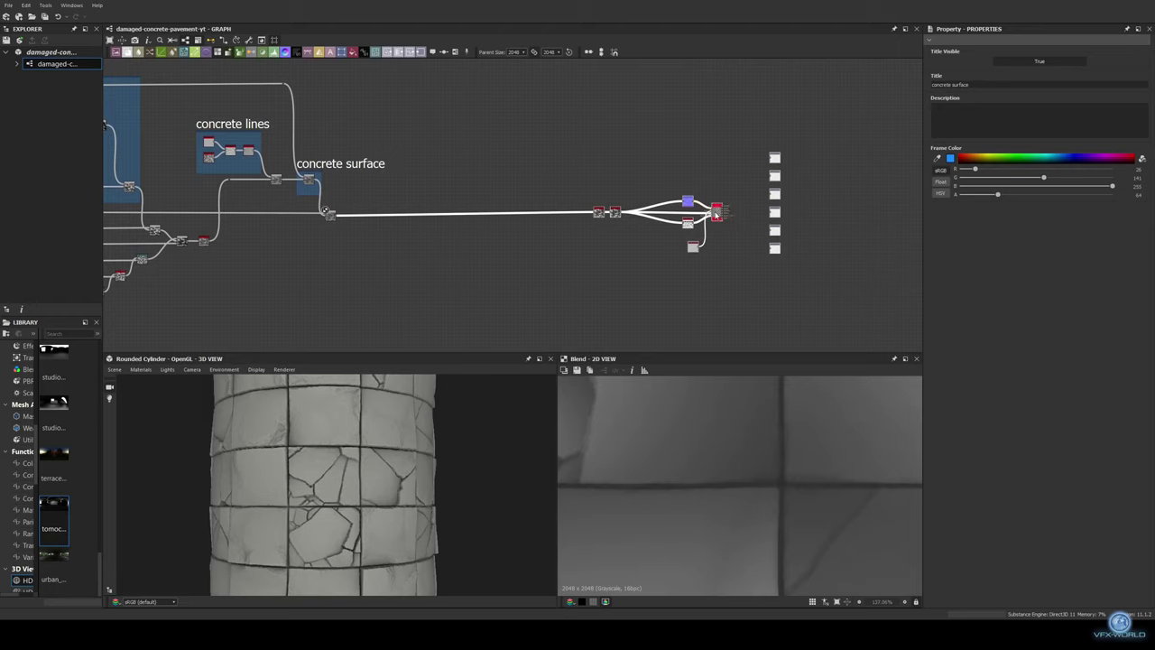
scroll(397, 271, "up", 2)
key("space")
type("ti s")
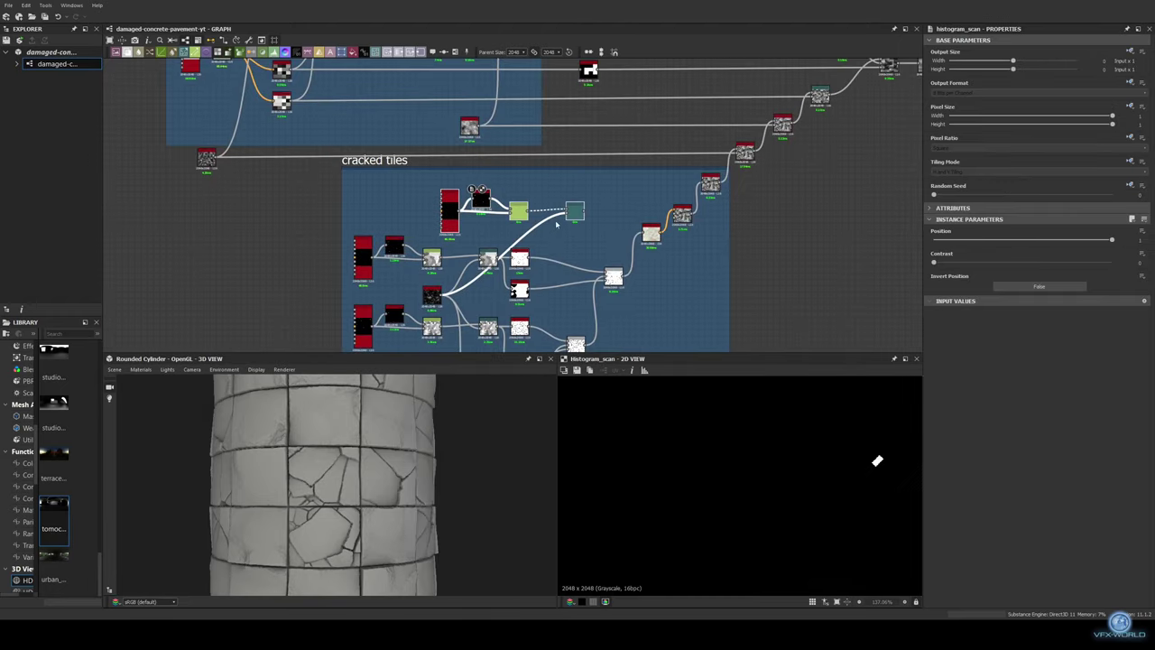
Position the new Tile Sampler cluster and adjust the Tile Sampler's rotation settings
left_click_drag(560, 207, 584, 221)
scroll(454, 221, "up", 3)
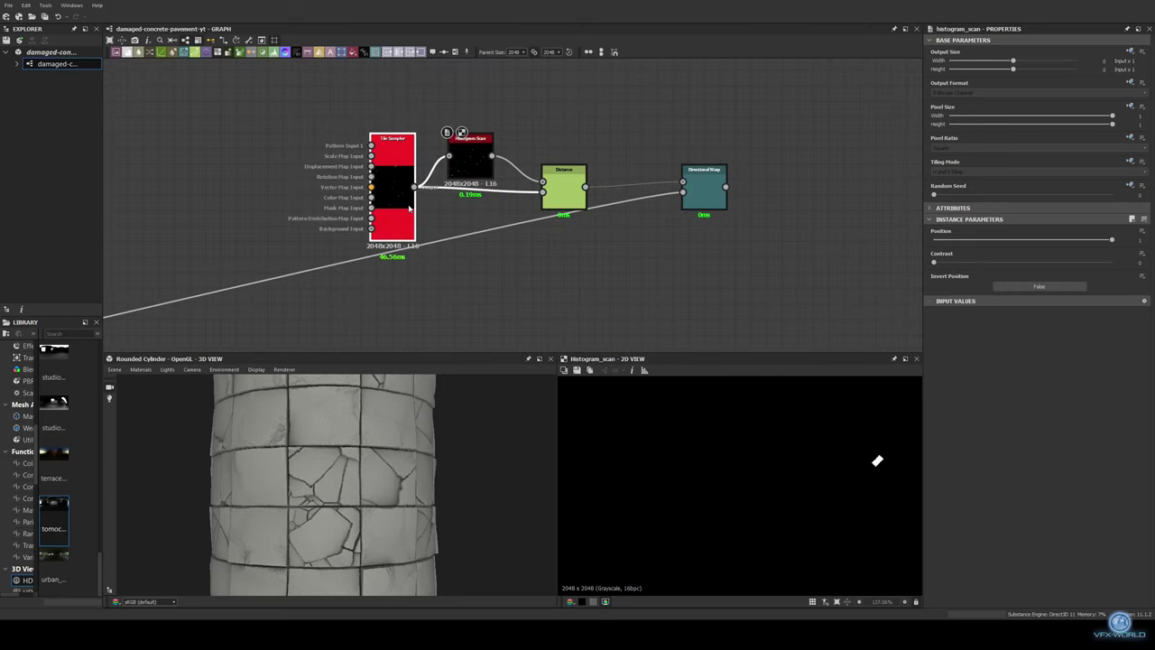
left_click(391, 180)
scroll(1009, 392, "down", 2)
scroll(1009, 392, "down", 3)
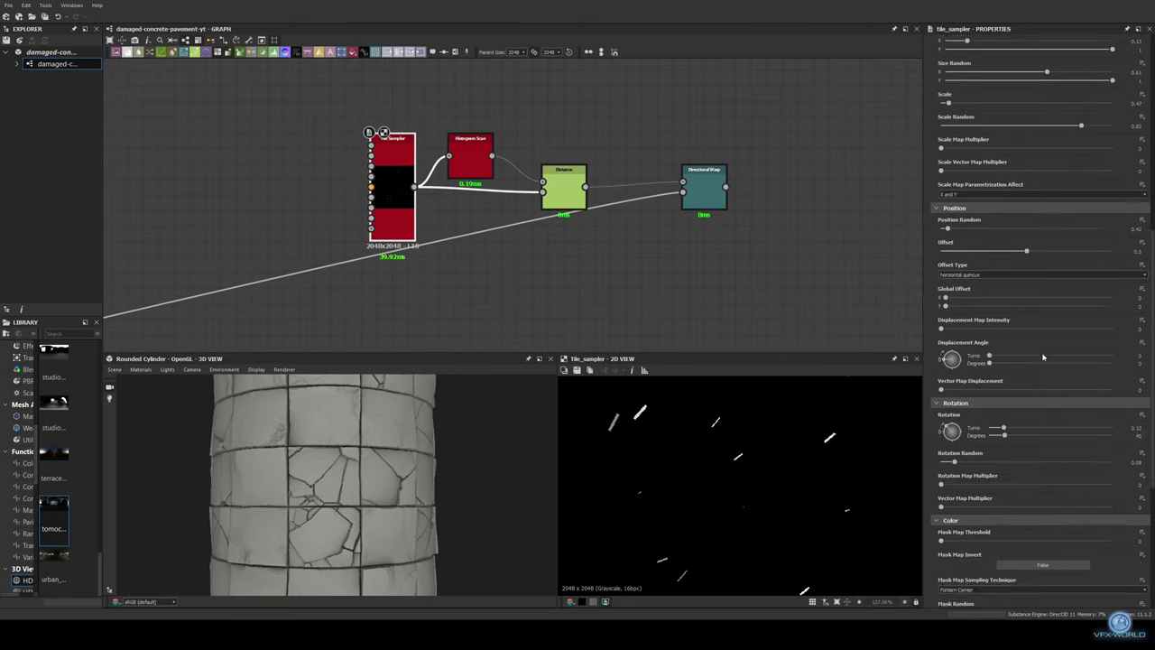
scroll(1009, 391, "down", 3)
scroll(624, 276, "down", 1)
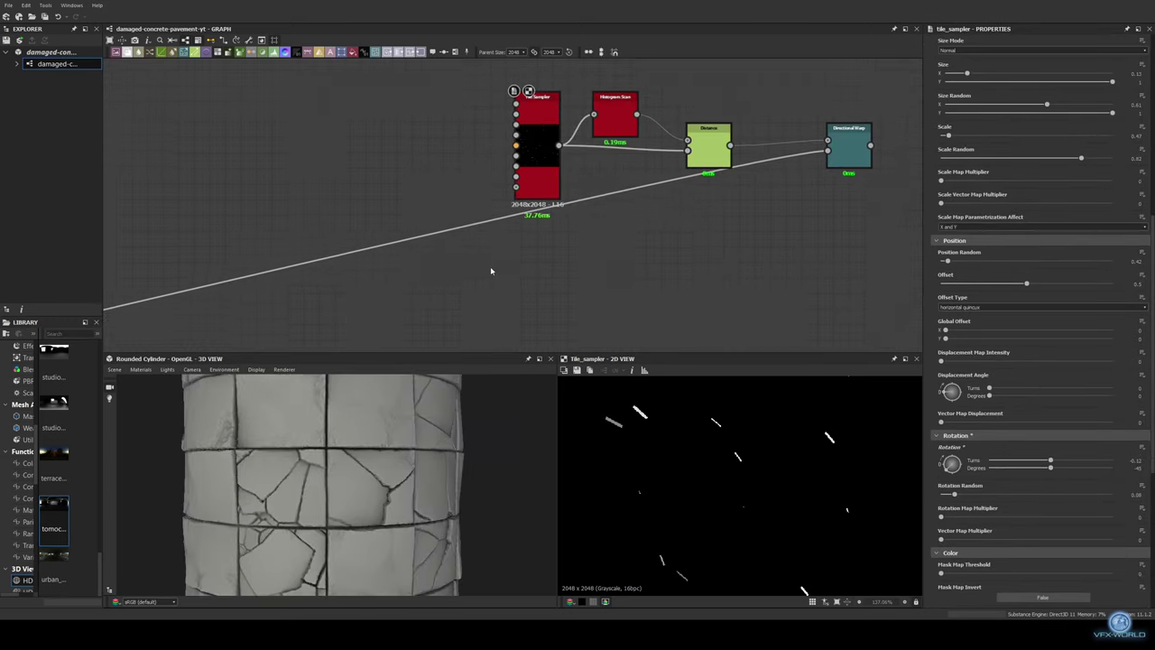
scroll(490, 266, "down", 3)
Wire the cracked tiles map into the Directional Warp through a reroute Dot
middle_click_drag(558, 209, 650, 250)
scroll(650, 250, "down", 2)
left_click_drag(262, 286, 298, 288)
scroll(247, 292, "up", 2)
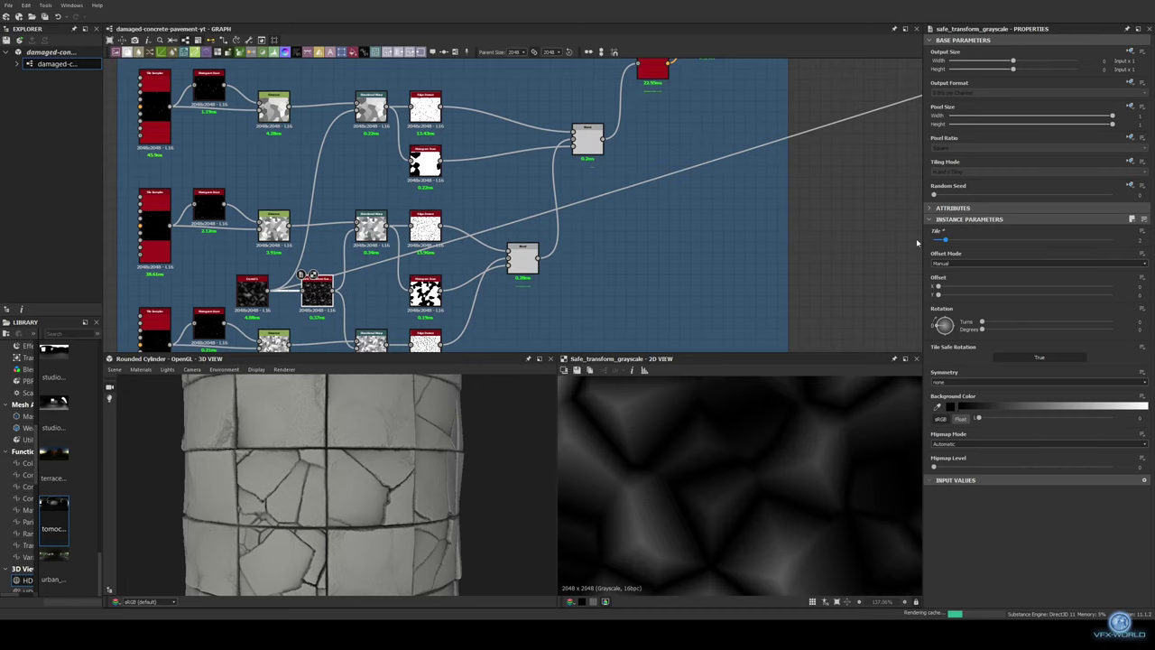
left_click(315, 289)
scroll(437, 312, "down", 5)
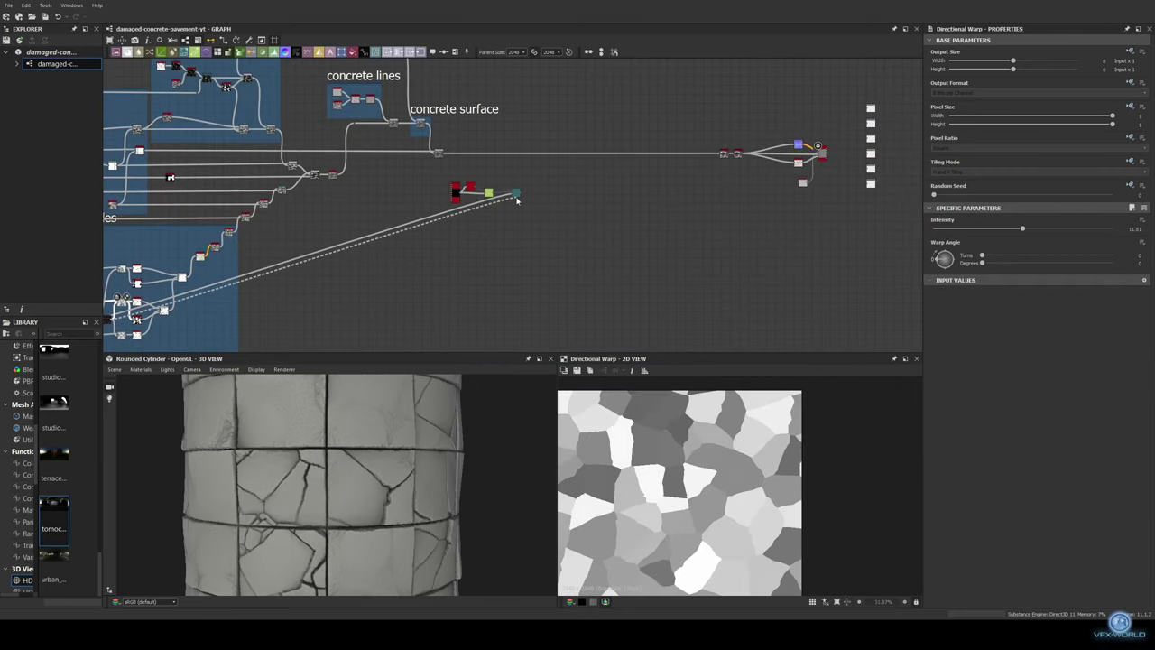
scroll(181, 288, "up", 3)
middle_click_drag(149, 265, 240, 264)
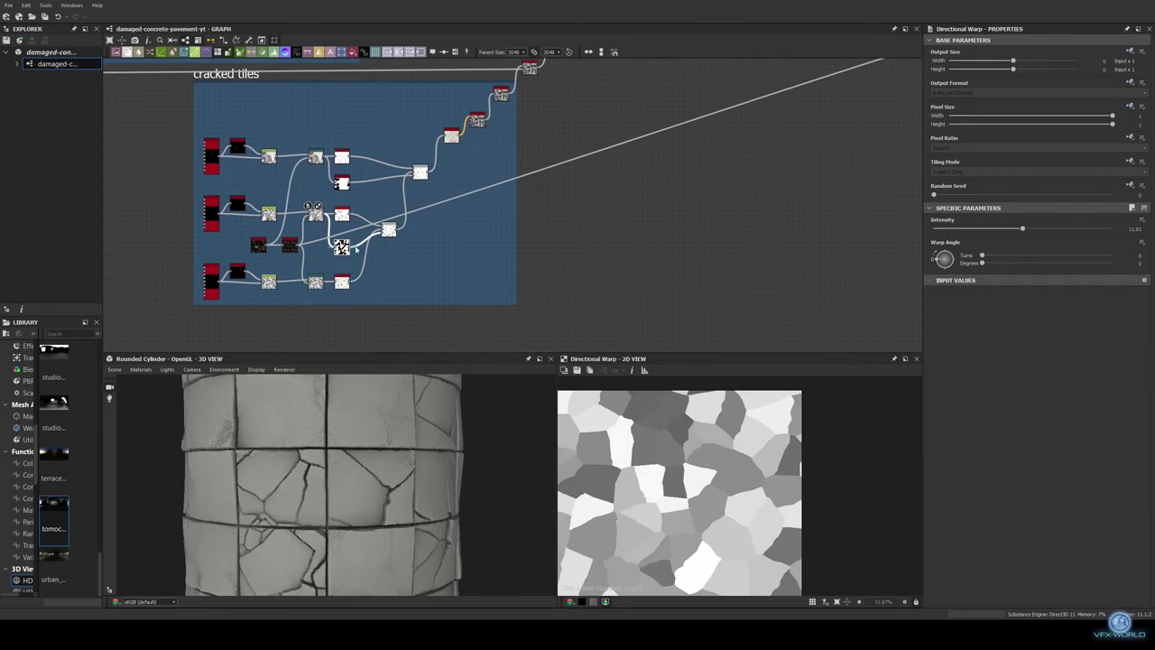
left_click(608, 252)
scroll(609, 252, "down", 2)
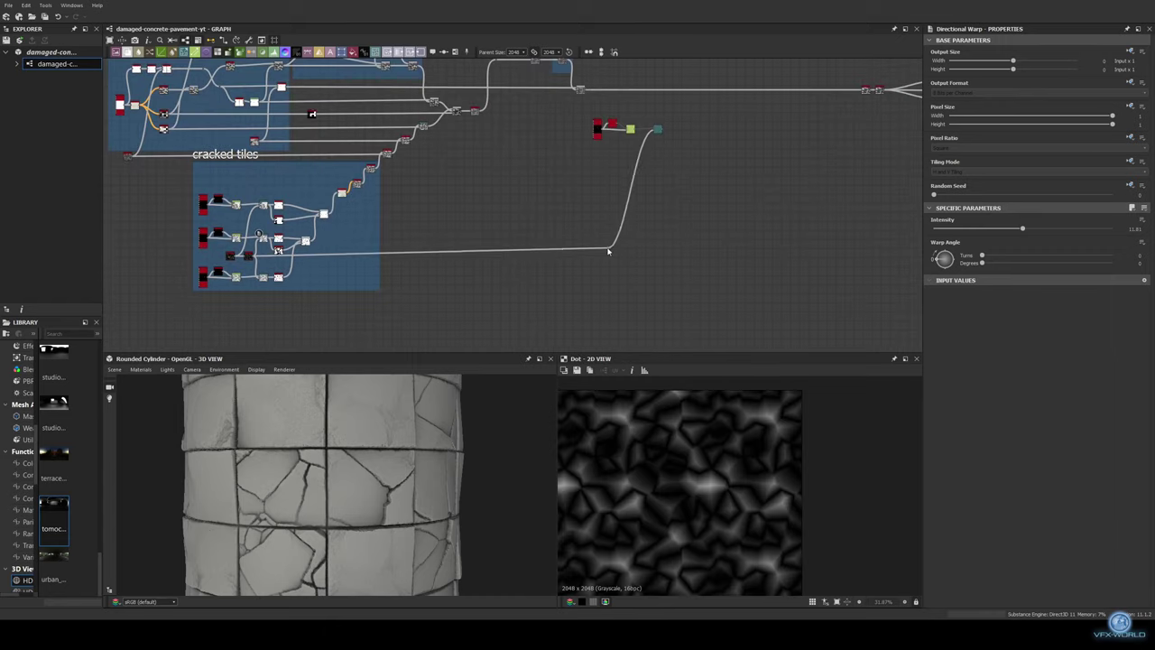
scroll(620, 254, "up", 3)
Preview the Directional Warp output and reset its Warp Angle to zero
double_click(488, 137)
scroll(536, 154, "up", 1)
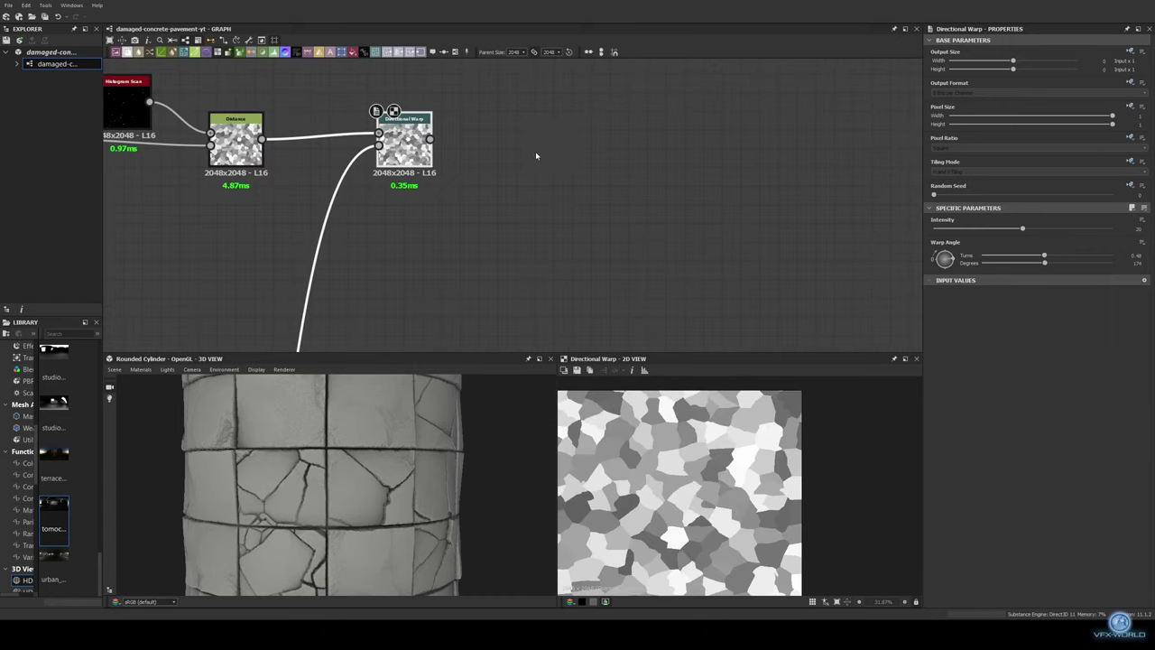
middle_click_drag(536, 155, 665, 239)
left_click(1139, 224)
left_click(1021, 230)
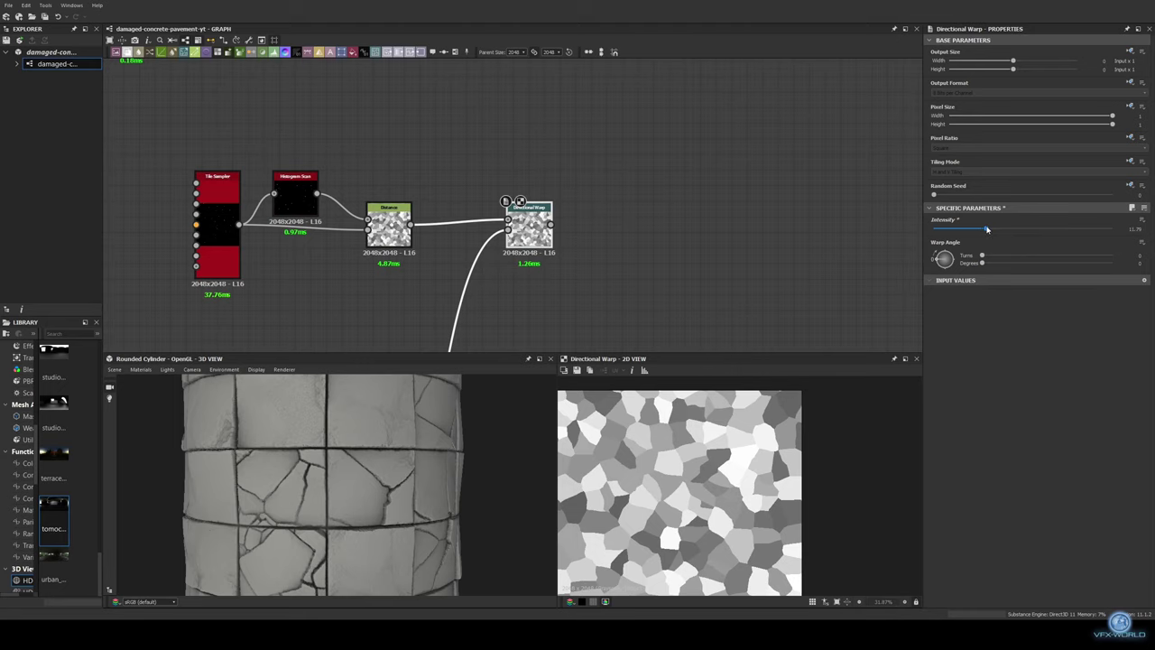
scroll(800, 233, "up", 2)
Add Edge Detect after the Directional Warp and lower its Width and Roundness
middle_click_drag(686, 217, 487, 203)
key("space")
type("edge")
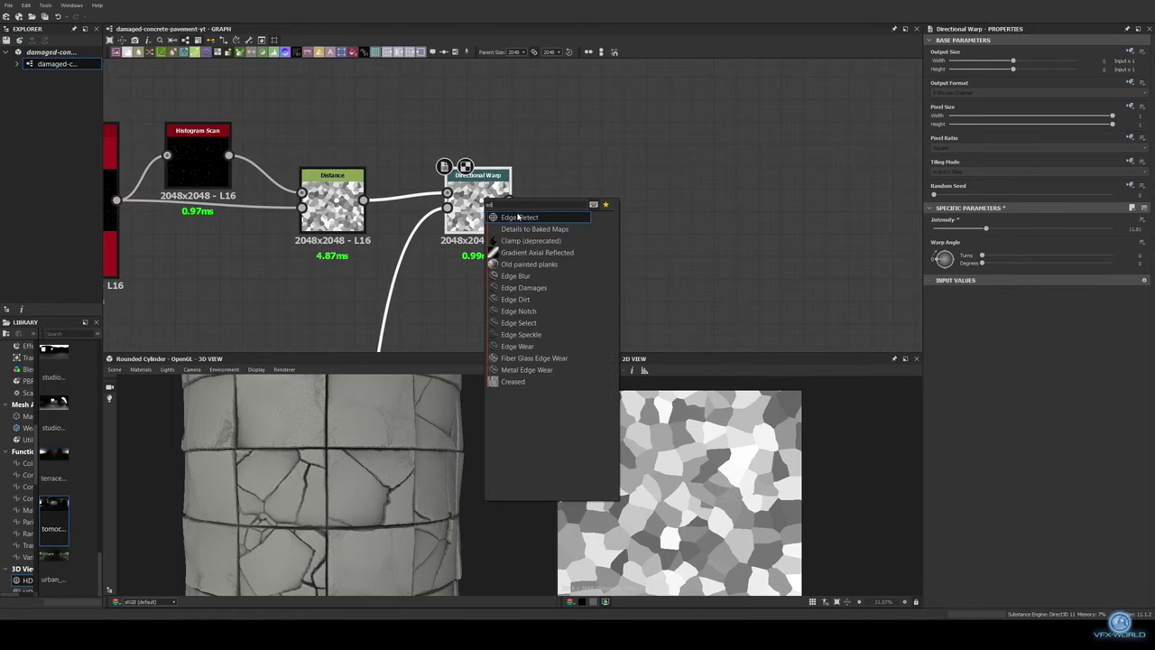
key("Return")
left_click_drag(965, 262, 934, 262)
middle_click_drag(719, 222, 617, 160)
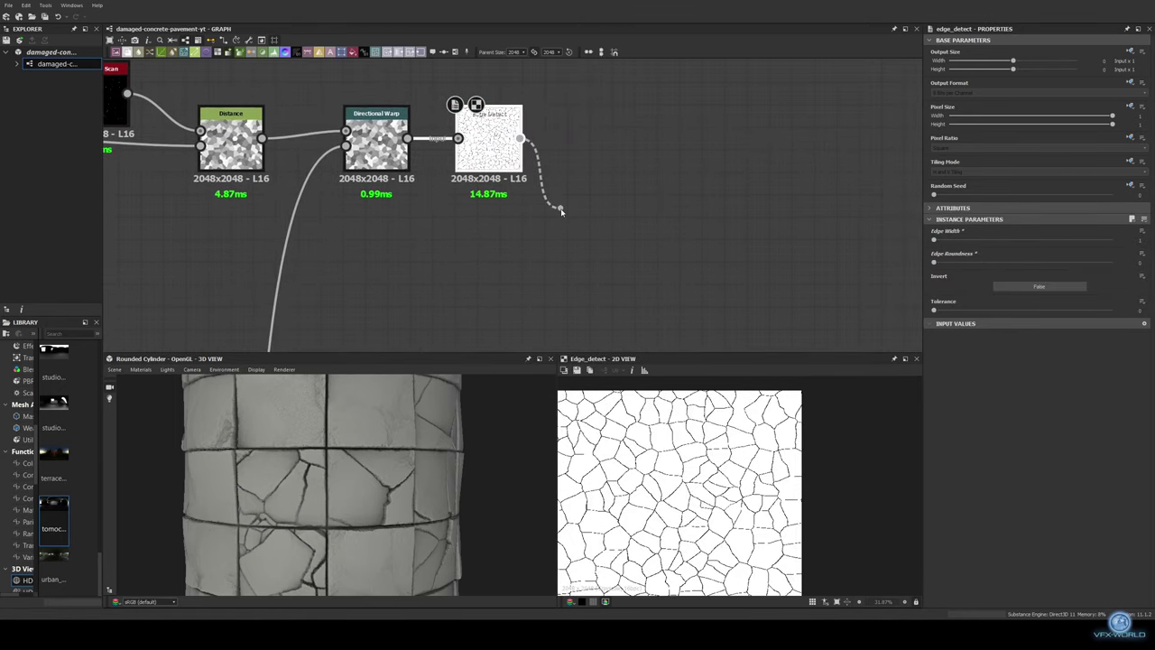
left_click_drag(561, 210, 560, 213)
Add a Slope Blur Grayscale after Edge Detect and preview the Dot mask output
type("slope blur")
key("Return")
scroll(688, 183, "down", 3)
middle_click_drag(707, 176, 521, 227)
double_click(596, 231)
middle_click_drag(596, 230, 211, 302)
scroll(211, 301, "up", 3)
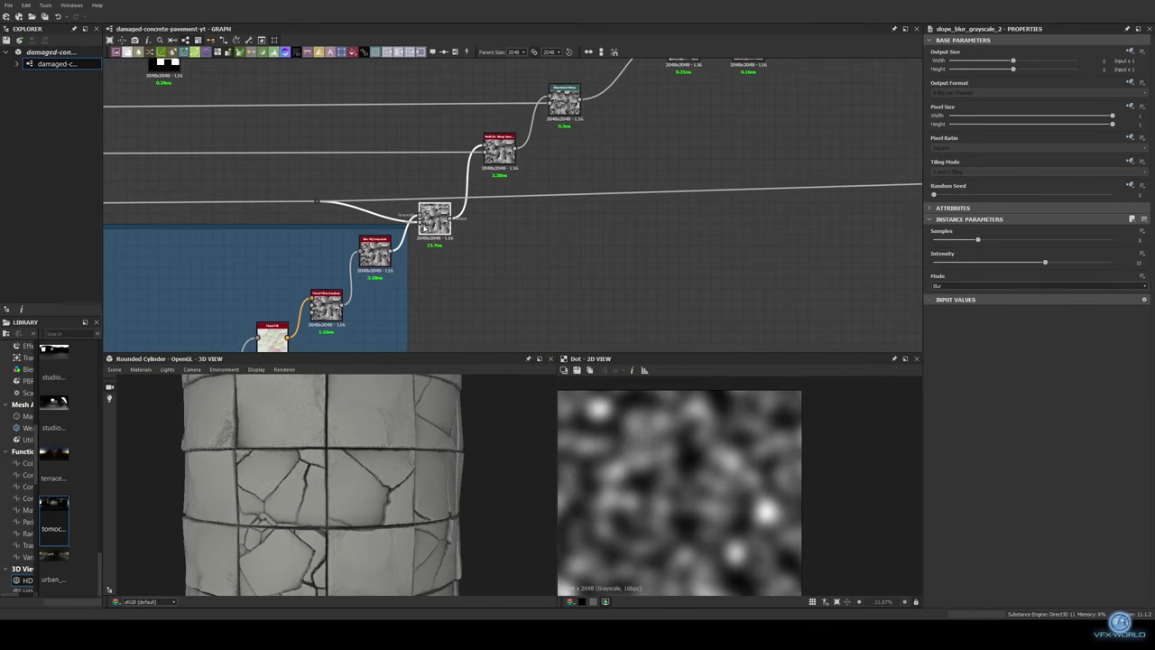
Set the Slope Blur to 32 samples, Min mode, and intensity about 0.1
scroll(426, 228, "down", 3)
scroll(178, 235, "up", 3)
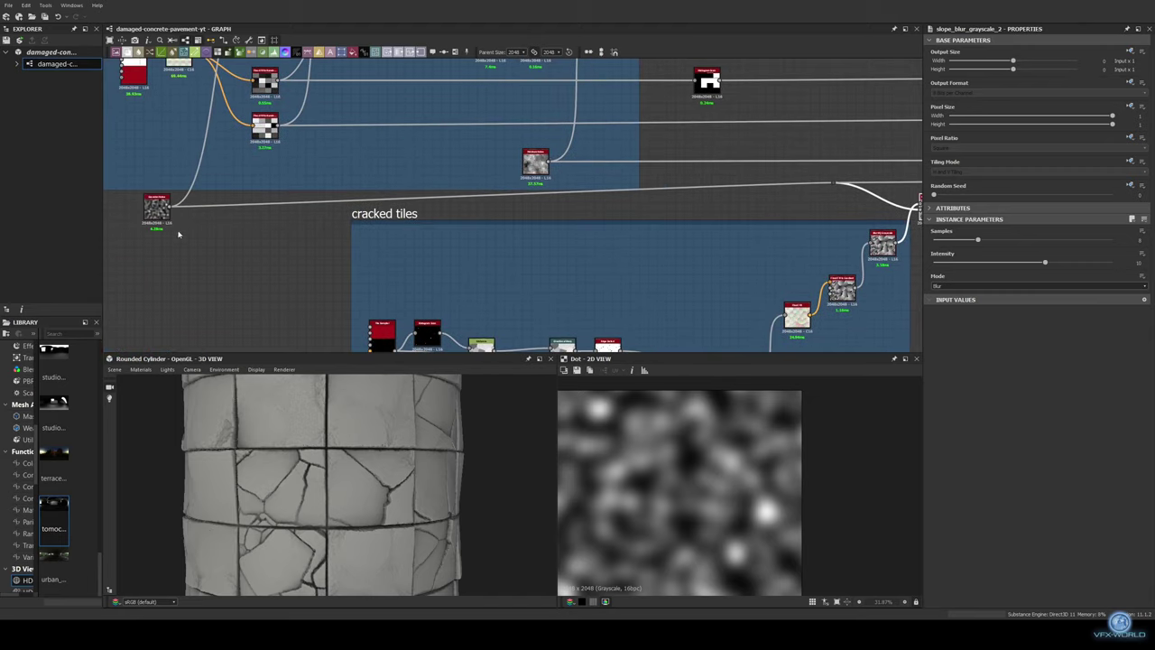
middle_click_drag(506, 271, 585, 225)
double_click(585, 225)
left_click_drag(978, 239, 1112, 239)
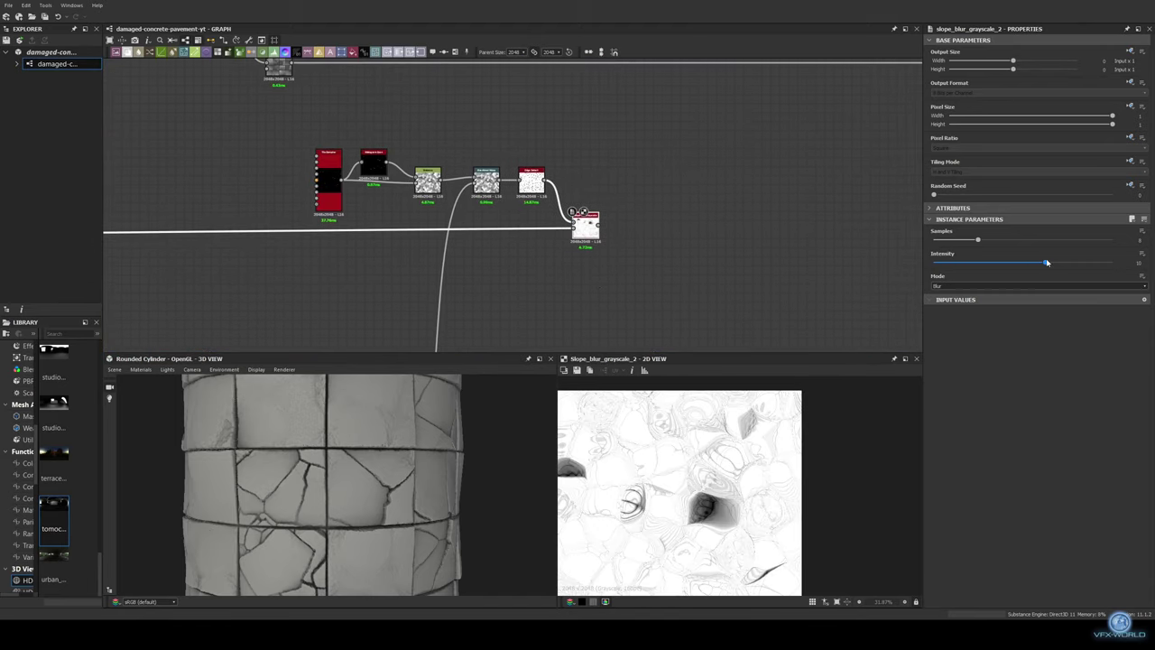
left_click(981, 285)
left_click(981, 300)
left_click_drag(1046, 262, 936, 262)
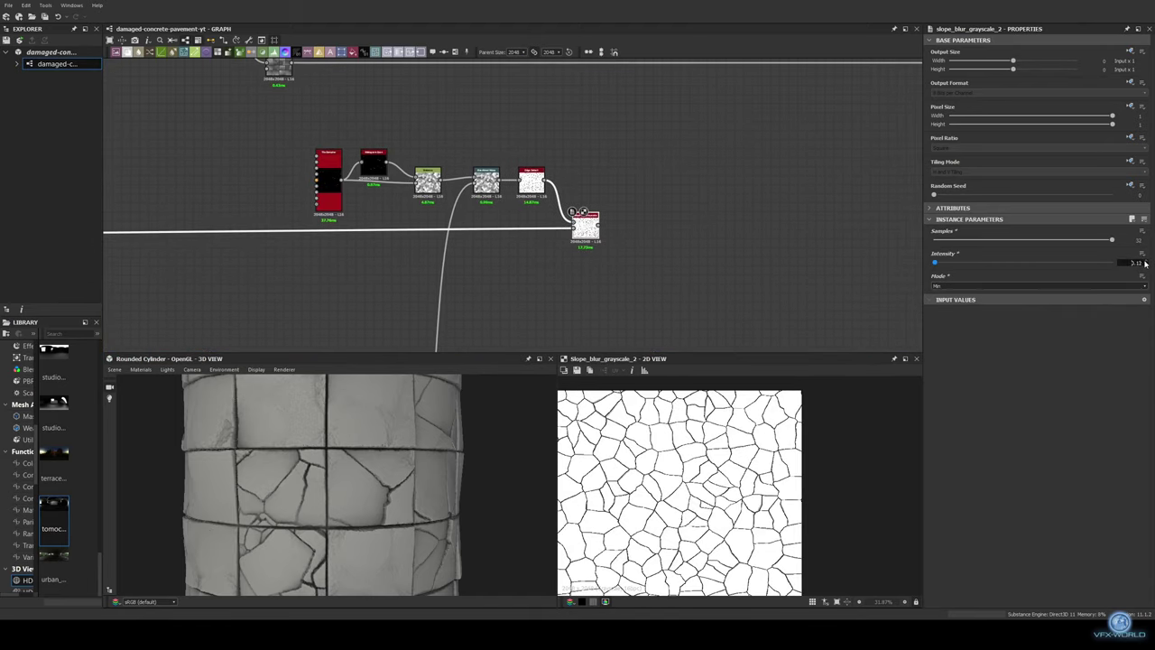
Add a Directional Warp driven by Clouds 2, intensity about 13.65, angle about 0.28
scroll(690, 485, "up", 2)
middle_click_drag(588, 230, 491, 234)
key("space")
left_click(539, 254)
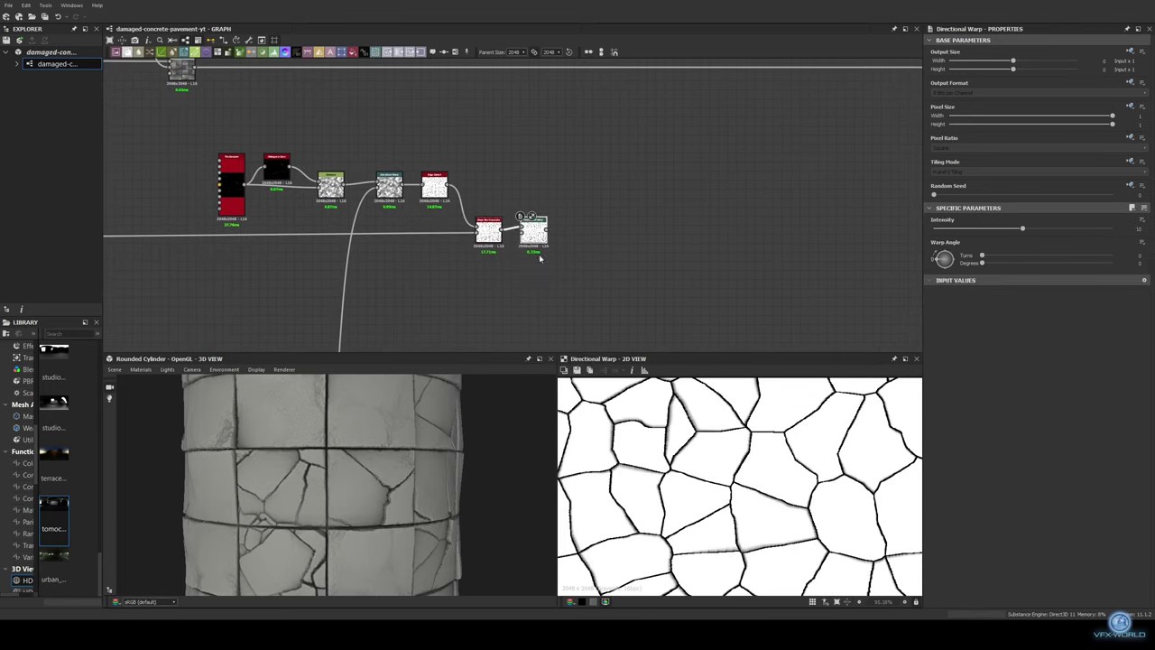
left_click_drag(521, 237, 491, 277)
left_click(533, 357)
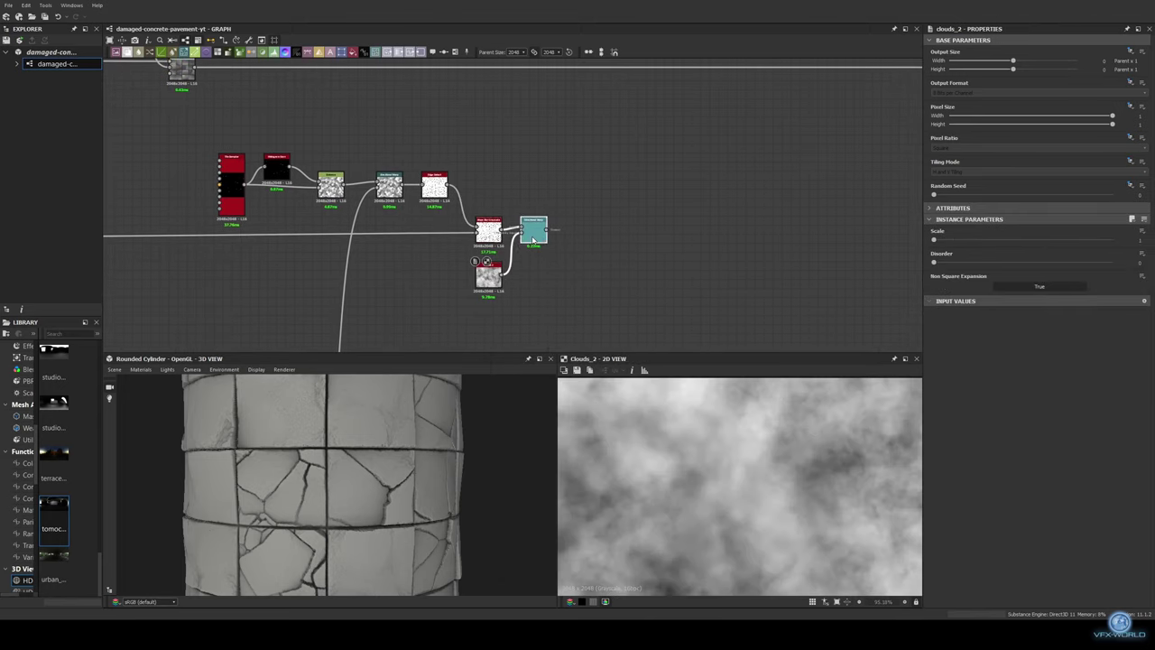
double_click(533, 236)
left_click_drag(1024, 228, 1057, 228)
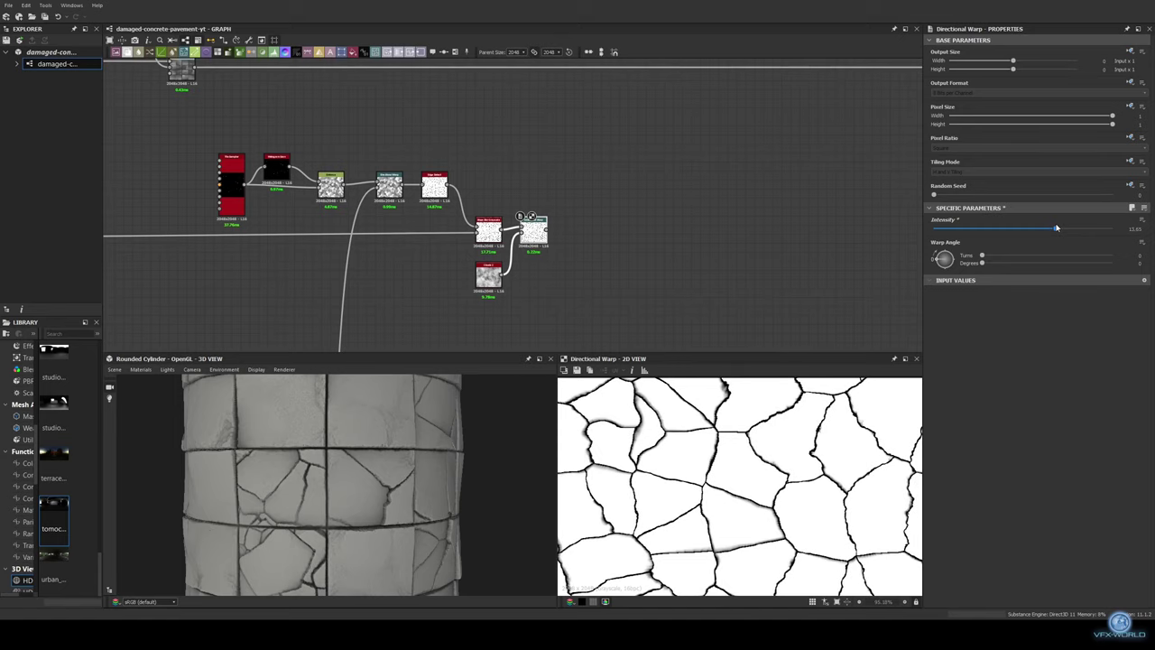
left_click_drag(982, 255, 1018, 255)
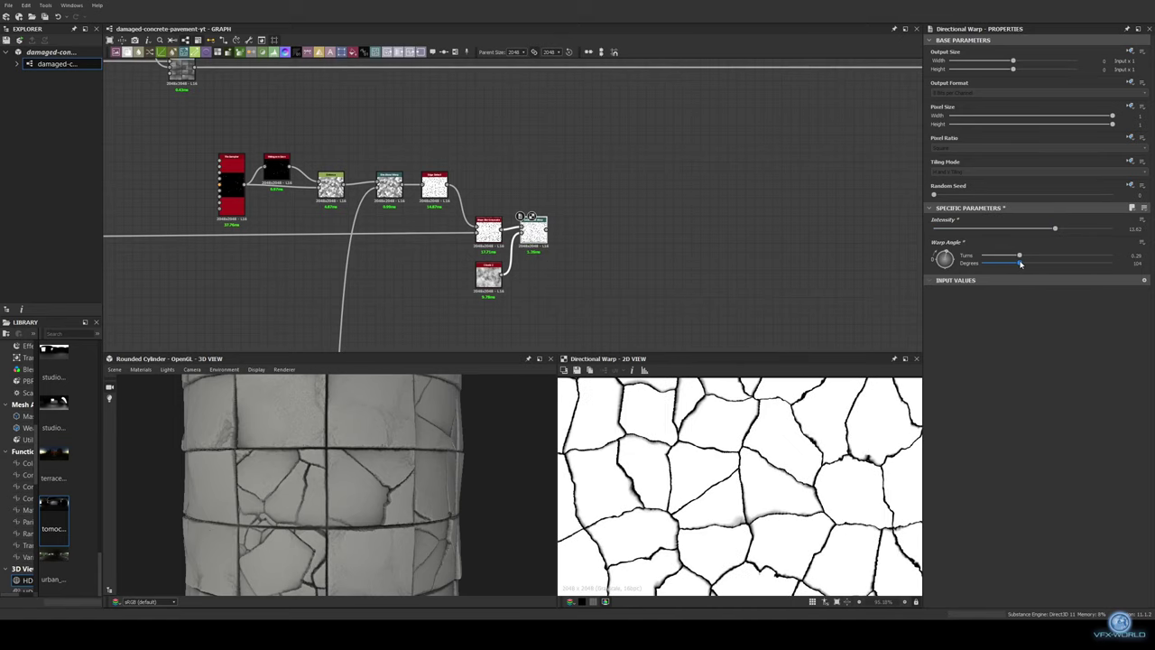
Add the next Directional Warp, connect the Dot mask into it, and confirm its raised intensity
middle_click_drag(695, 259, 557, 222)
left_click_drag(409, 193, 433, 205)
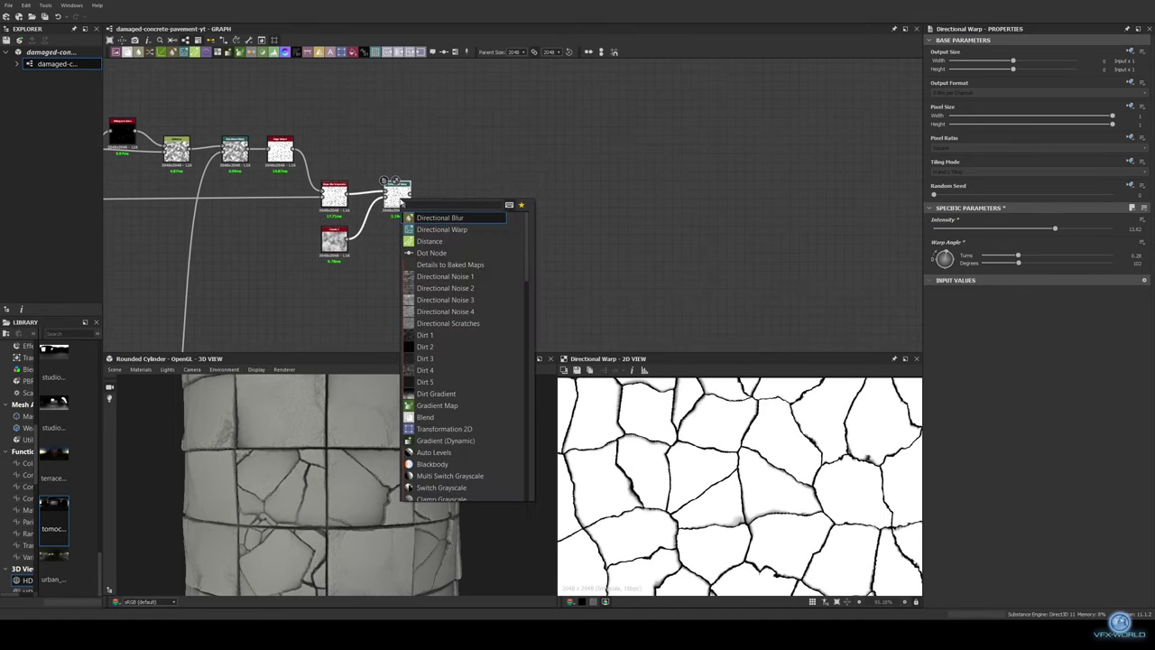
left_click(452, 209)
scroll(441, 199, "down", 5)
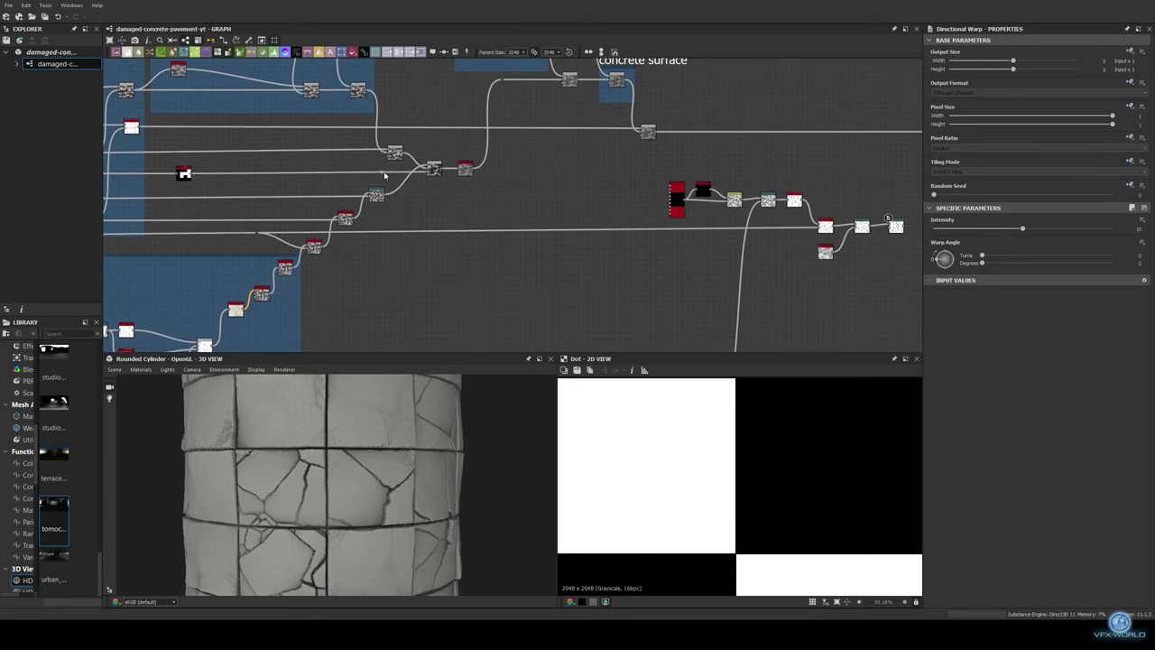
scroll(575, 247, "up", 3)
middle_click_drag(260, 265, 436, 204)
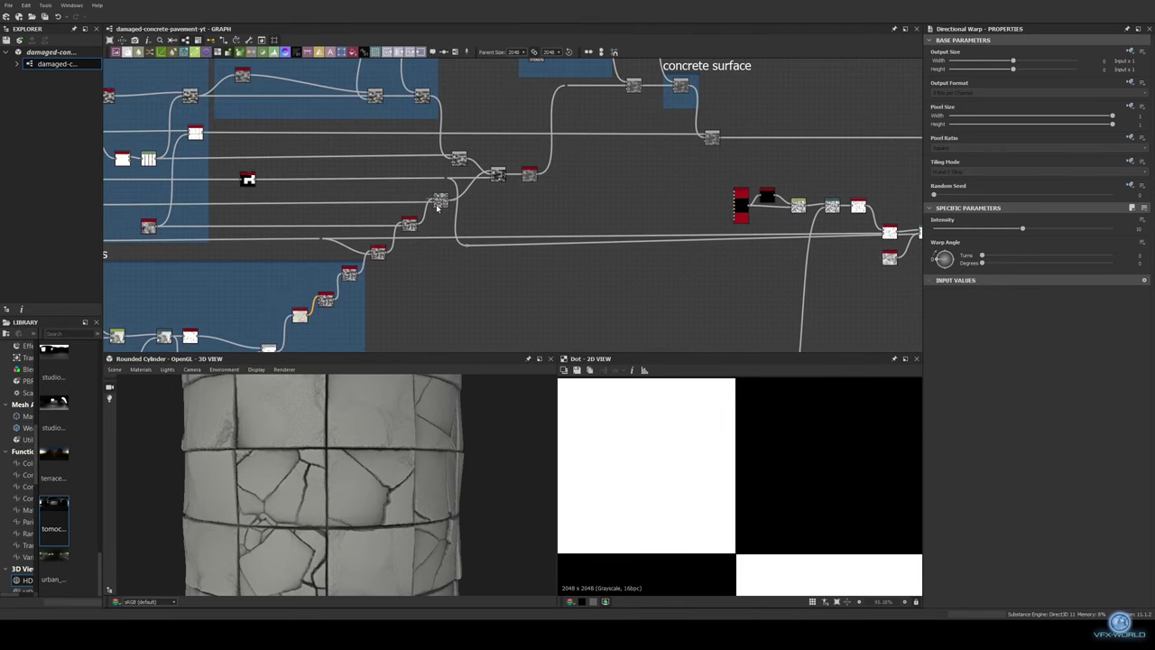
mouse_move(211, 179)
left_mouse_down()
mouse_move(257, 200)
mouse_move(631, 201)
left_mouse_up()
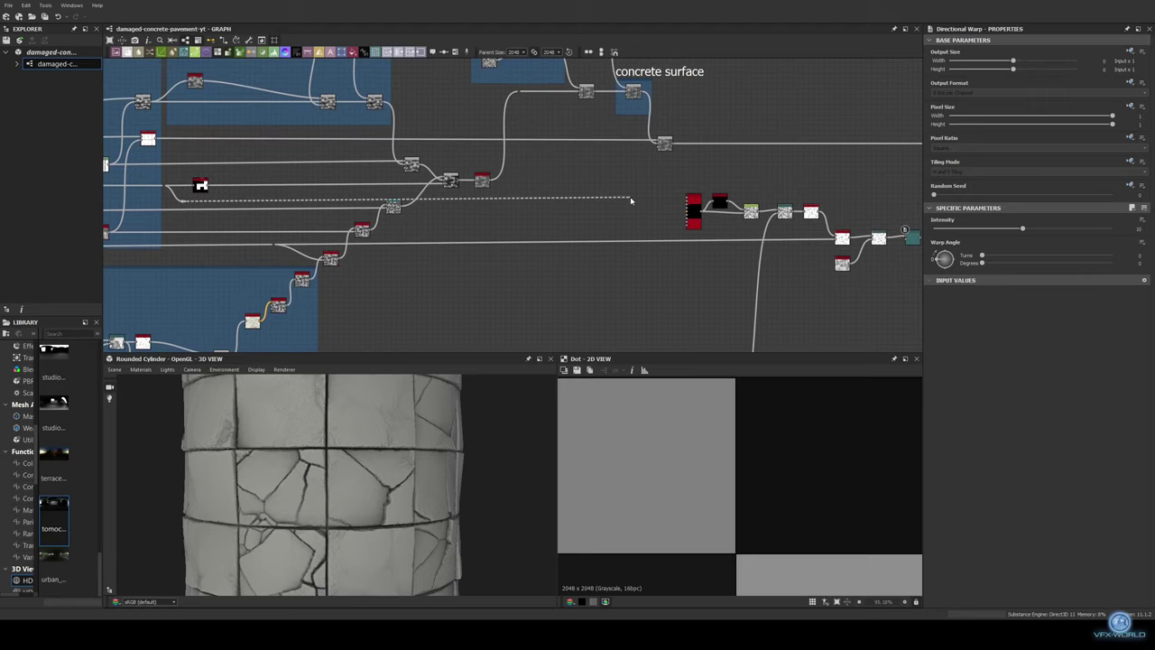
middle_click_drag(685, 259, 521, 268)
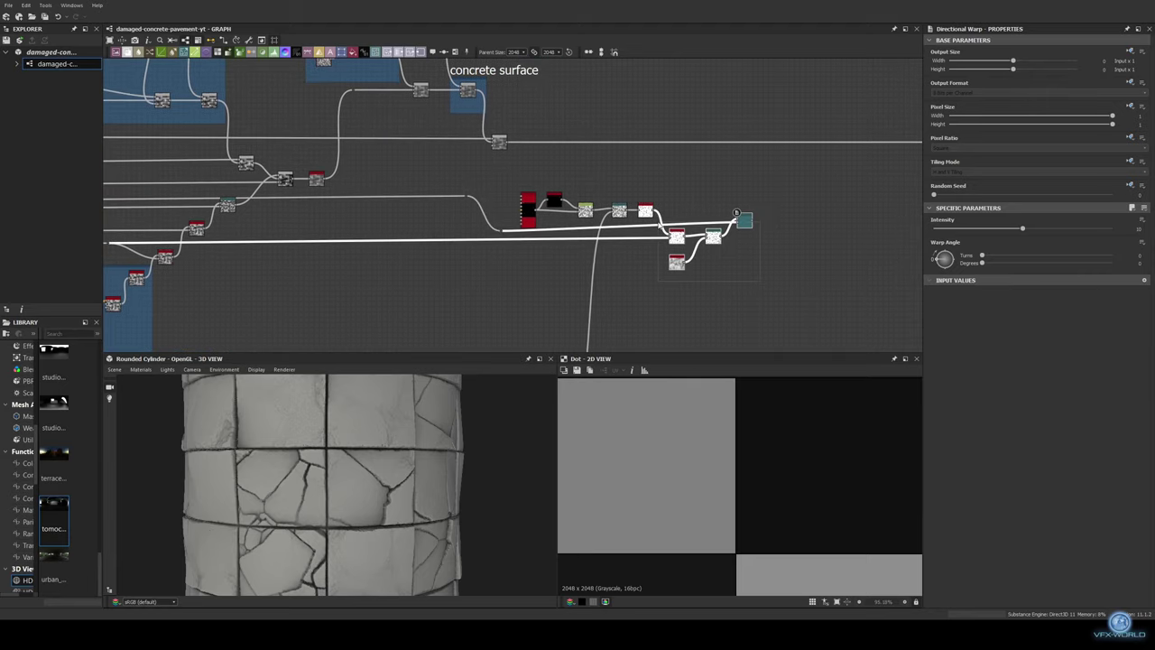
double_click(744, 226)
key("Return")
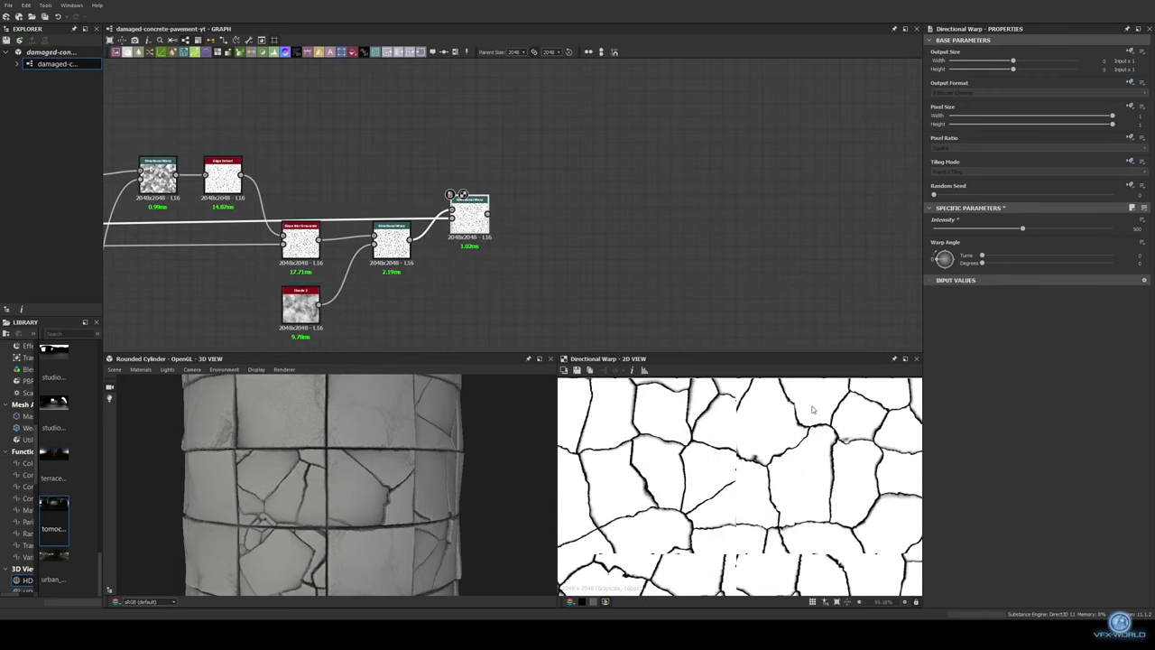
Drop a Blend onto the main height wire, feed in the warped cracks, opacity 0.01
scroll(652, 277, "down", 3)
middle_click_drag(675, 212, 570, 218)
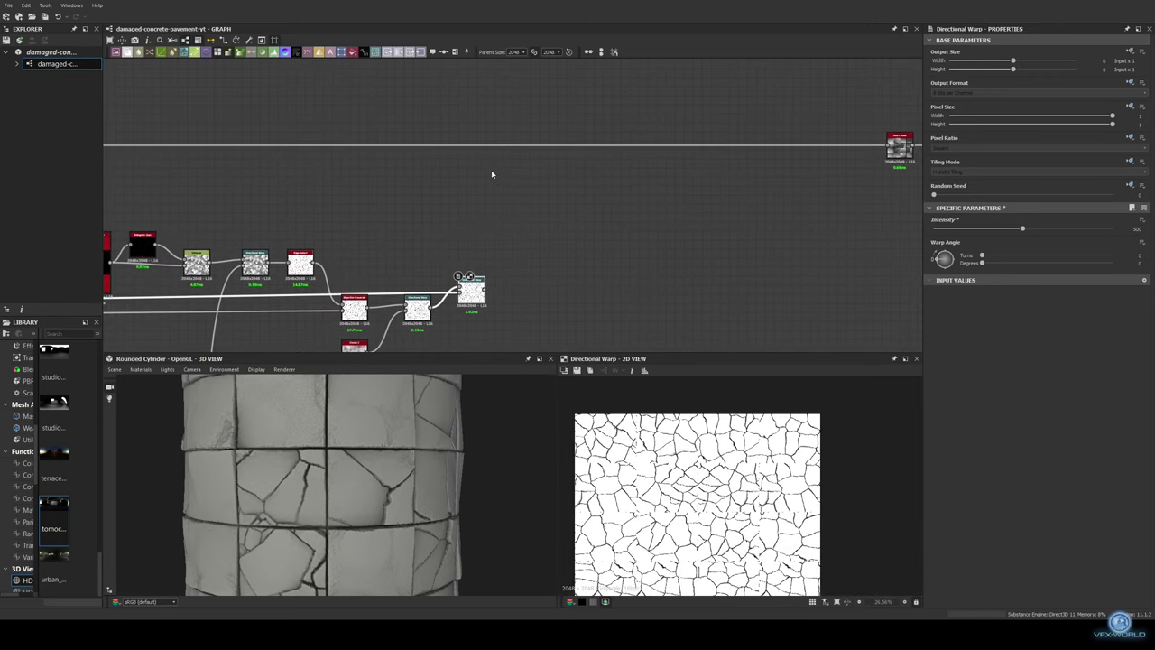
left_click_drag(472, 147, 560, 147)
left_click_drag(486, 289, 572, 194)
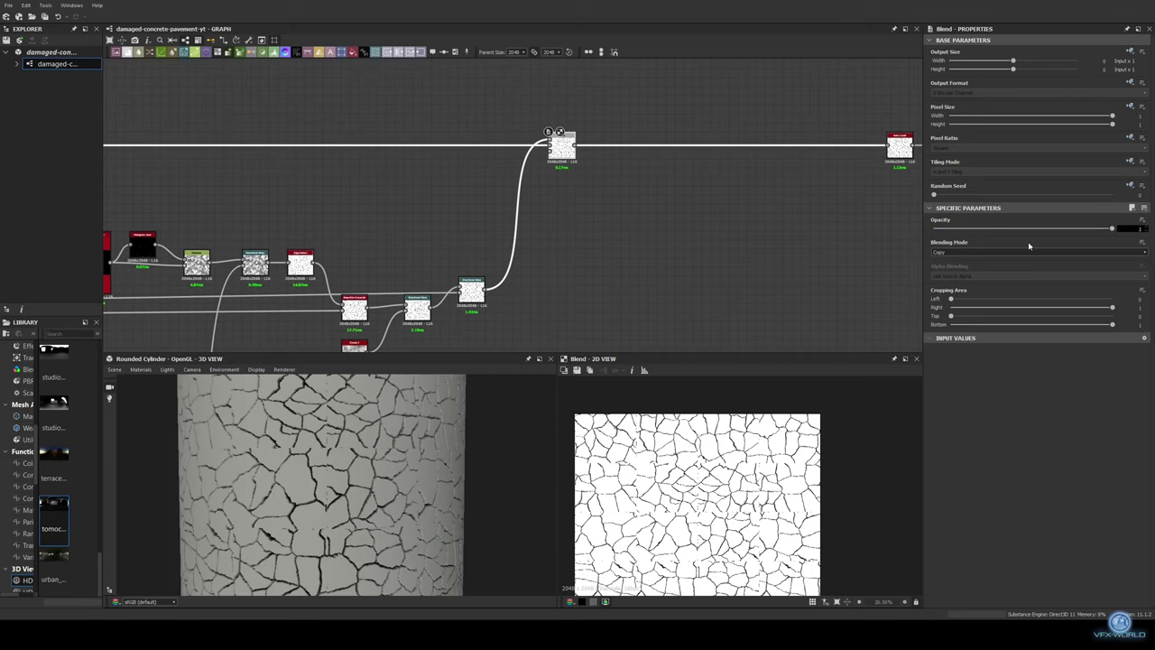
left_click_drag(1112, 228, 935, 228)
scroll(358, 449, "up", 3)
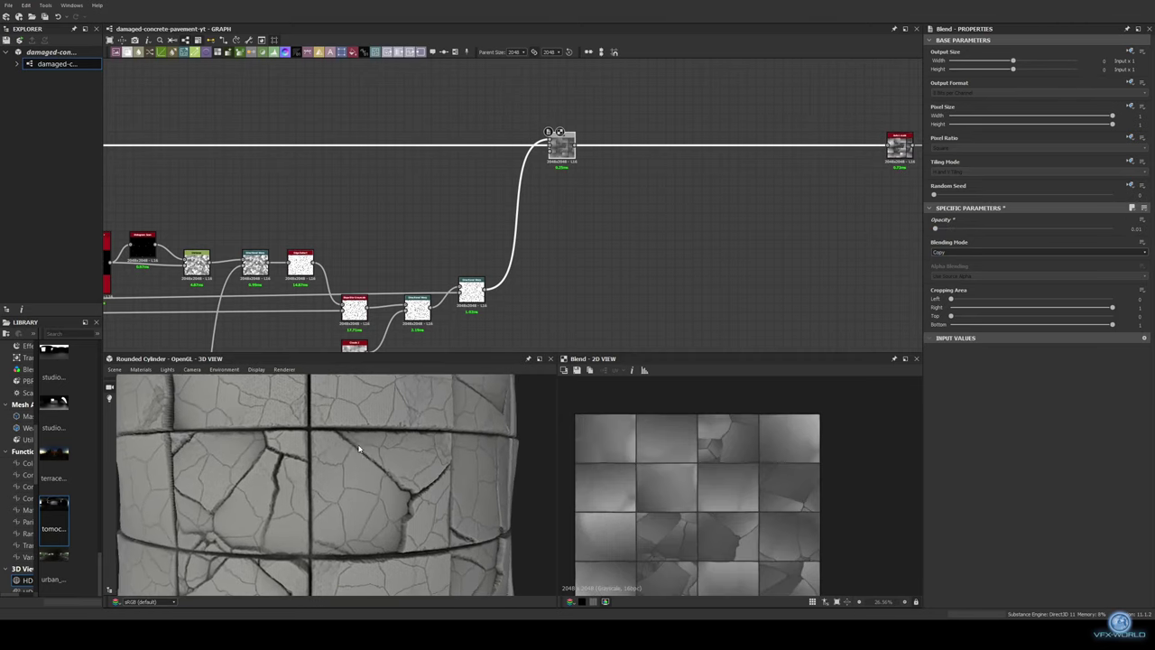
mouse_move(358, 271)
middle_mouse_down()
mouse_move(452, 226)
mouse_move(324, 224)
middle_mouse_up()
scroll(452, 226, "down", 2)
Invert the slab mask with Invert Grayscale and add a Grunge Map 007 node
double_click(324, 224)
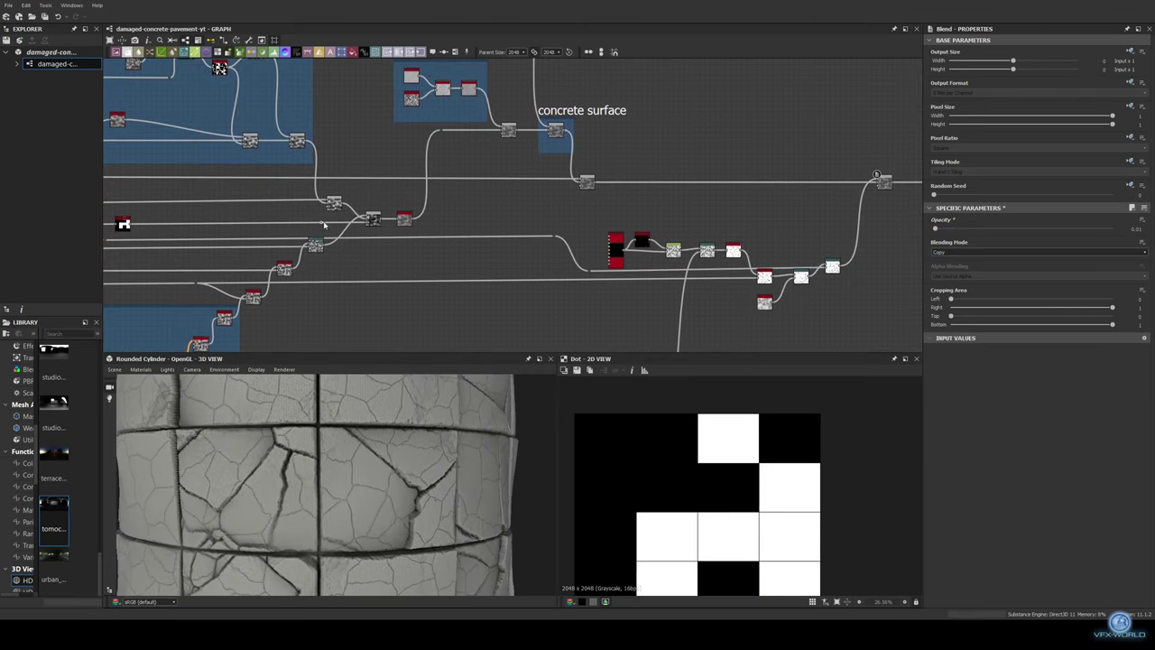
right_click(537, 233)
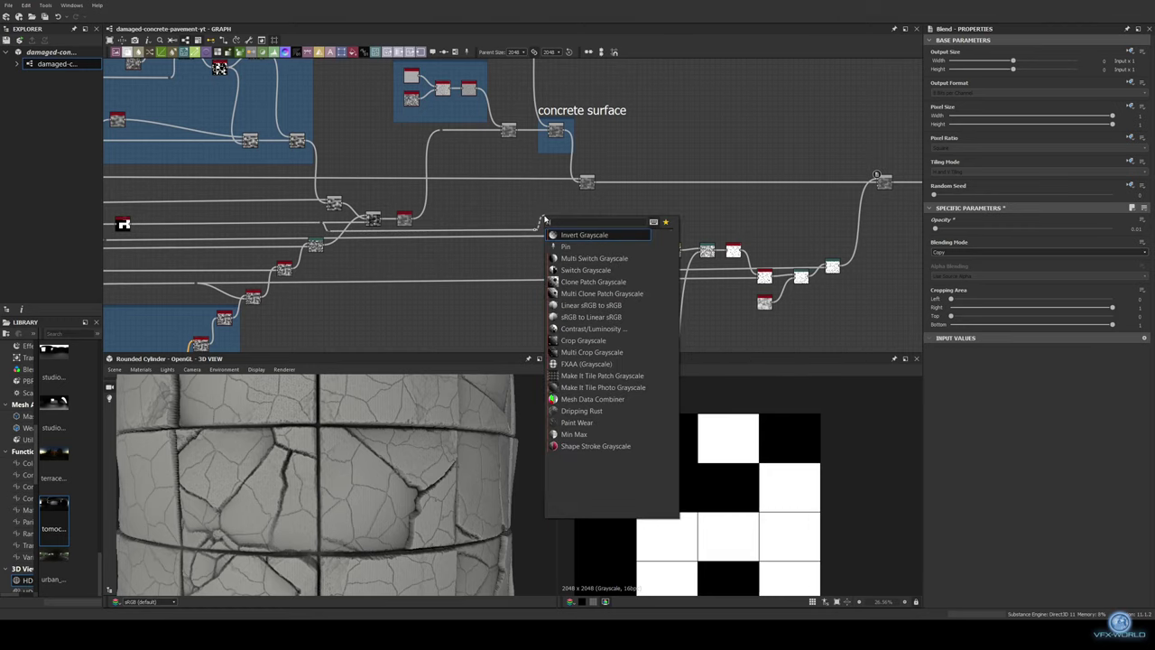
left_click(587, 271)
scroll(444, 194, "up", 2)
key("space")
type("grunge")
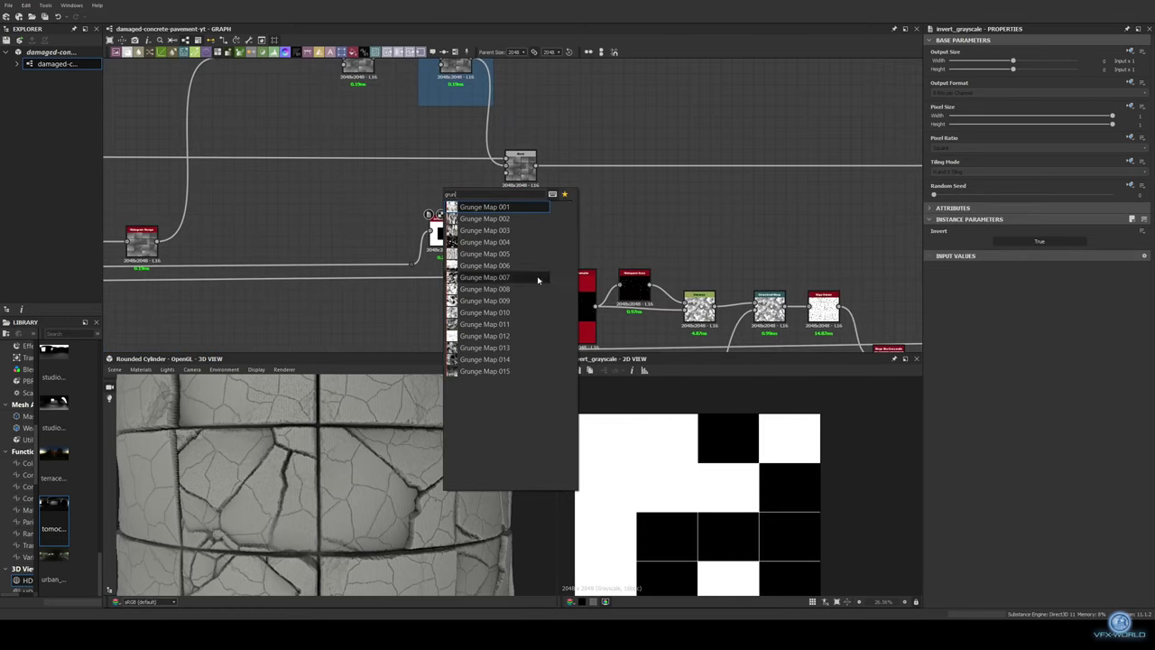
key("Return")
Combine the grunge and inverted slab masks in a Blend set to Multiply
scroll(505, 207, "down", 2)
scroll(560, 220, "down", 2)
scroll(561, 220, "down", 2)
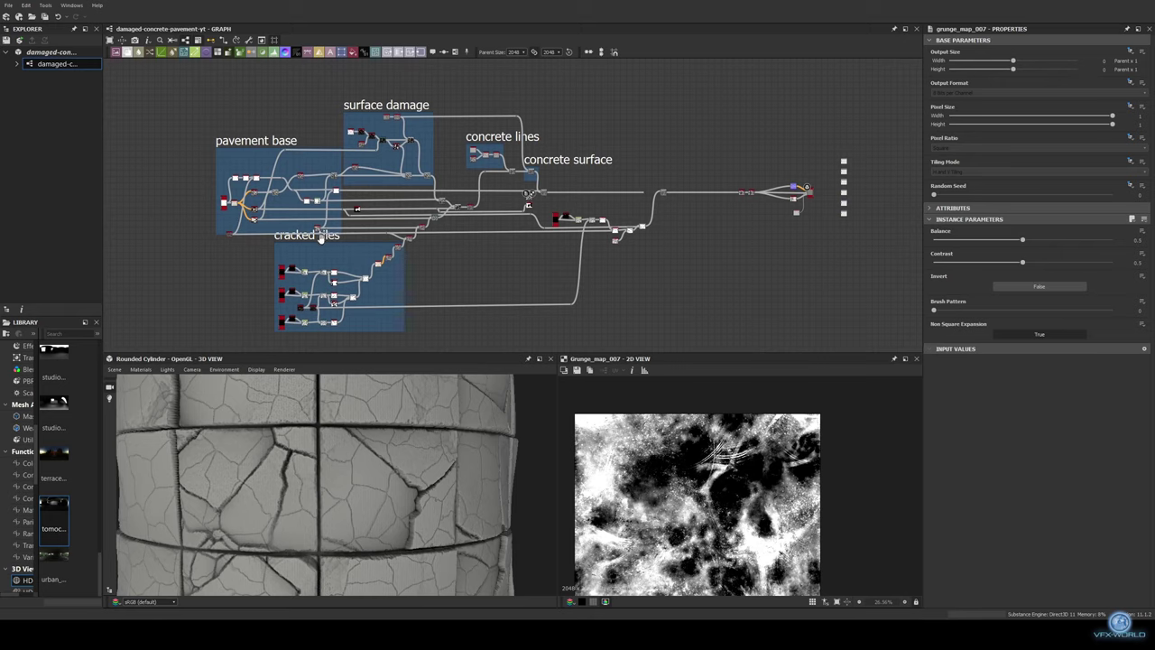
left_click_drag(305, 237, 293, 264)
scroll(446, 260, "up", 2)
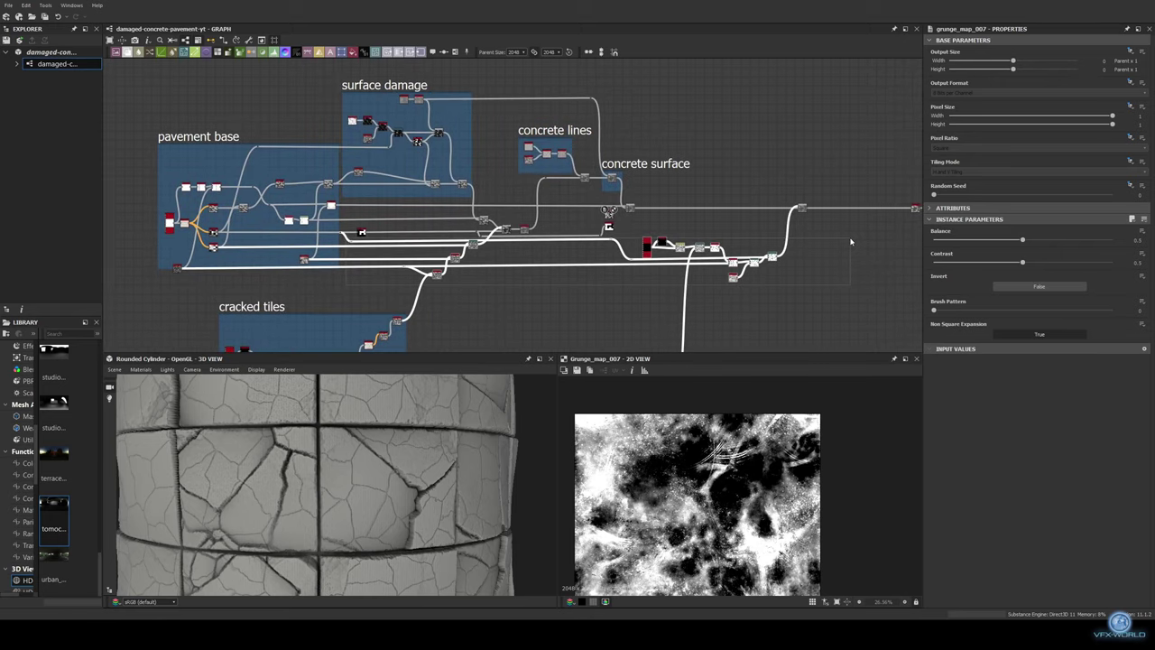
scroll(277, 259, "up", 2)
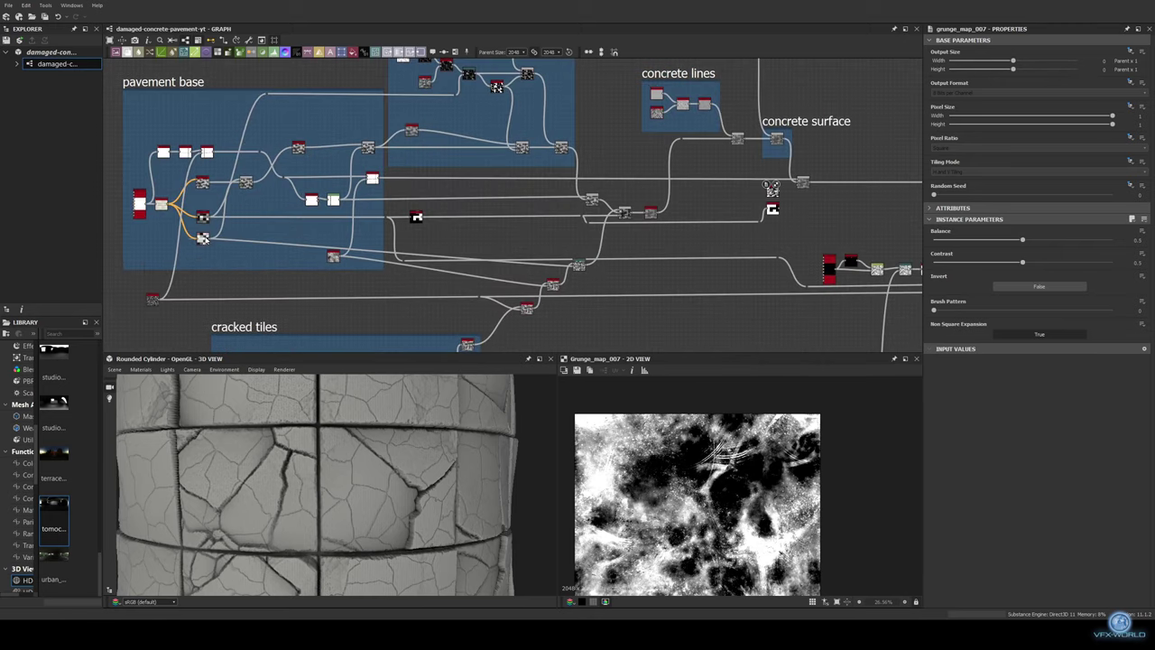
scroll(559, 226, "up", 2)
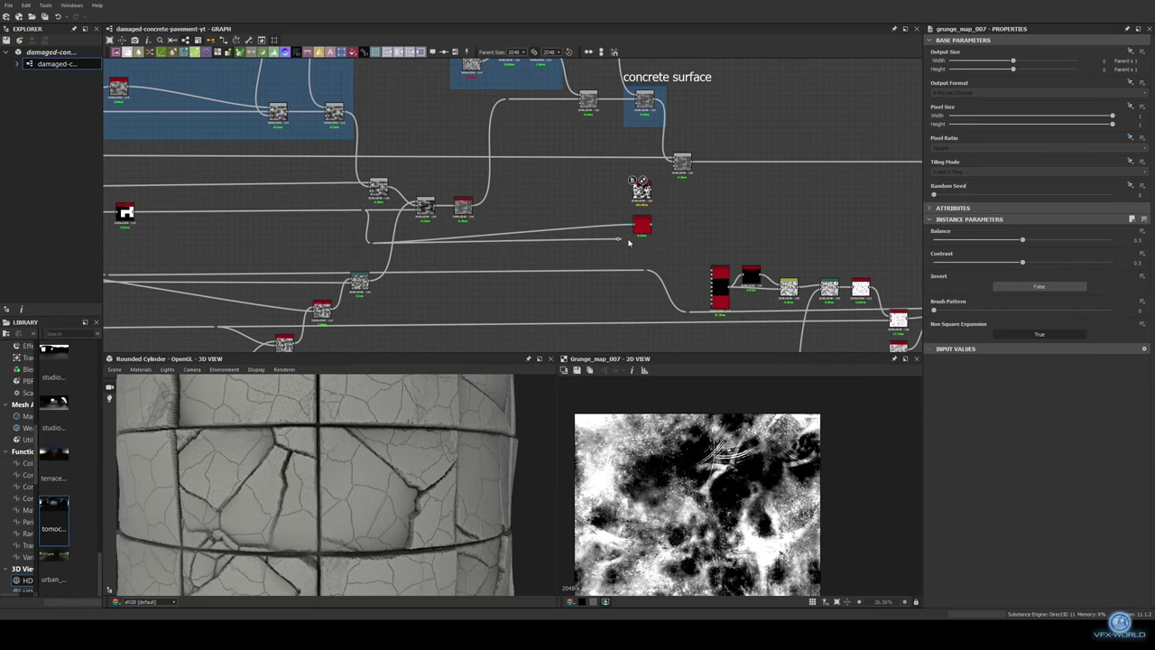
middle_click_drag(681, 206, 555, 207)
left_click(578, 236)
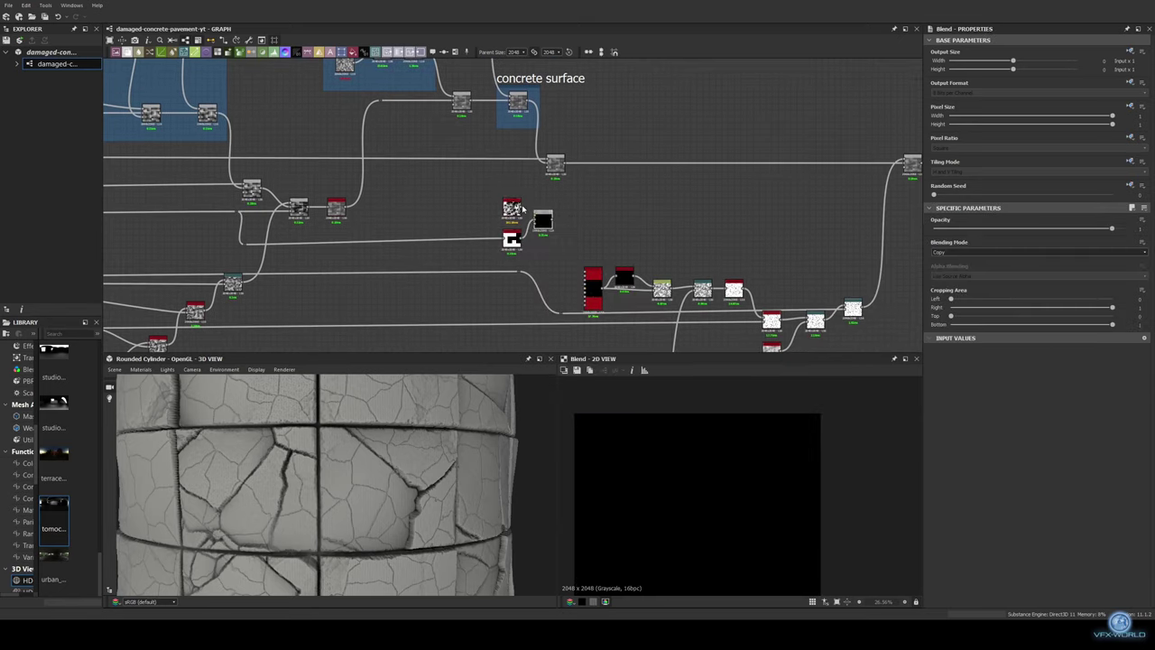
left_click(1038, 252)
left_click(1017, 279)
Feed the combined mask into the crack blend and frame the three nodes as 'big cracks mask'
middle_click_drag(749, 194, 394, 227)
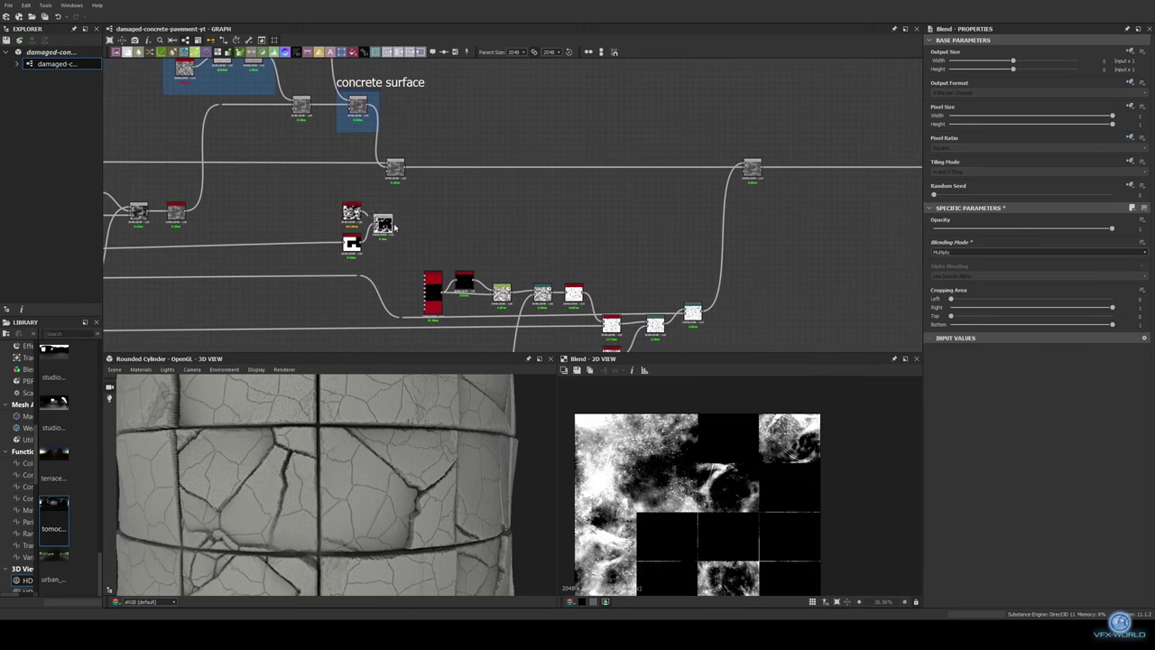
left_click_drag(361, 460, 327, 464)
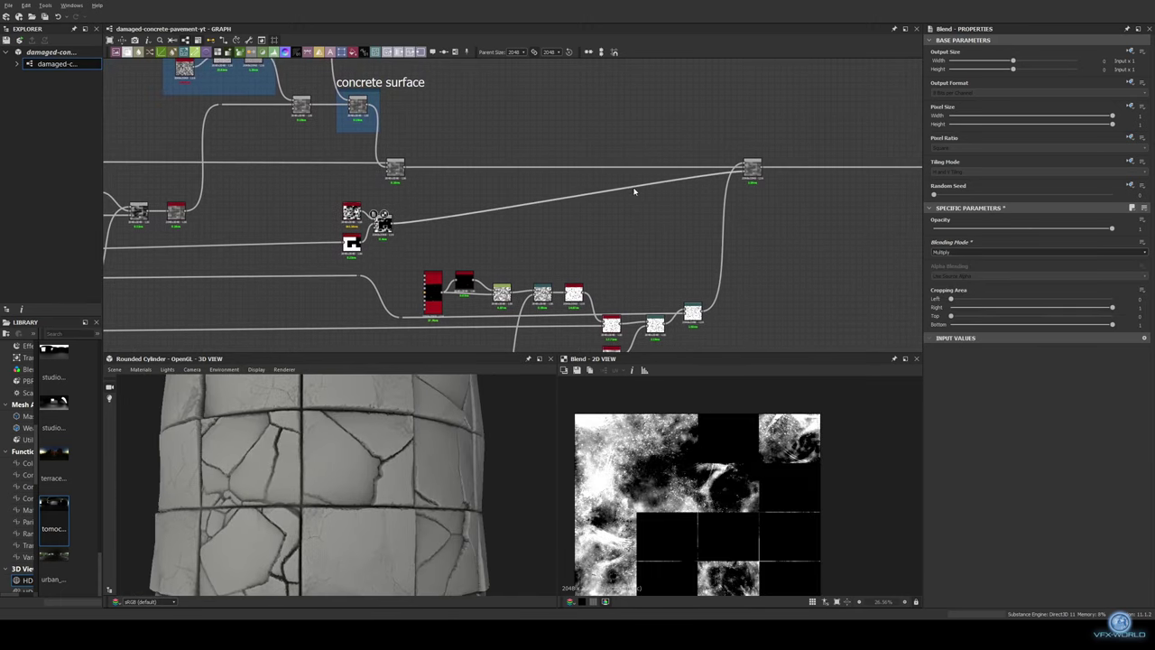
left_click(723, 229)
key("ctrl+f")
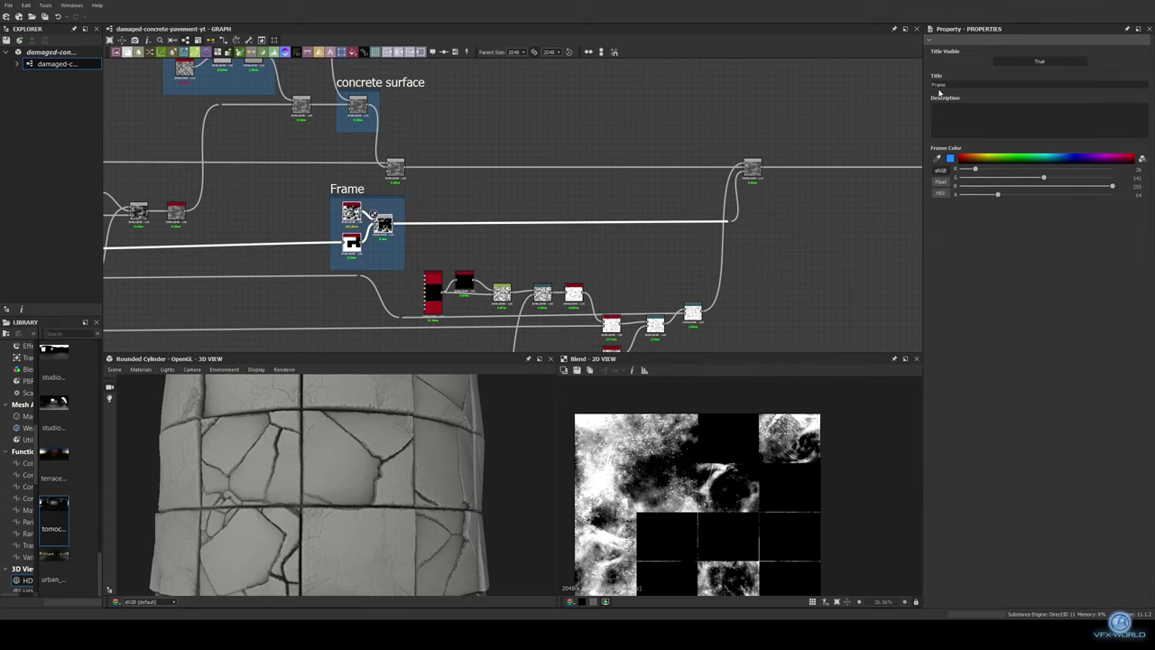
type("sk")
key("Return")
middle_click_drag(800, 84, 385, 226)
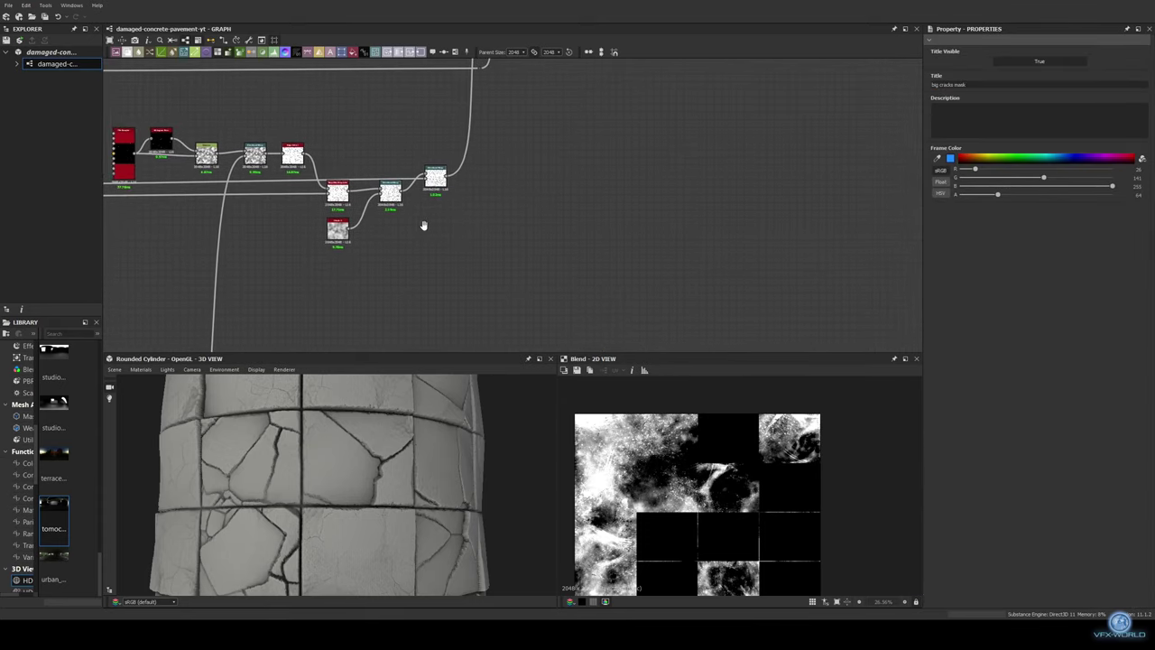
Add a Safe Transform Grayscale after the crack output to tile the cracks more densely
left_click_drag(380, 272, 381, 272)
left_click(424, 307)
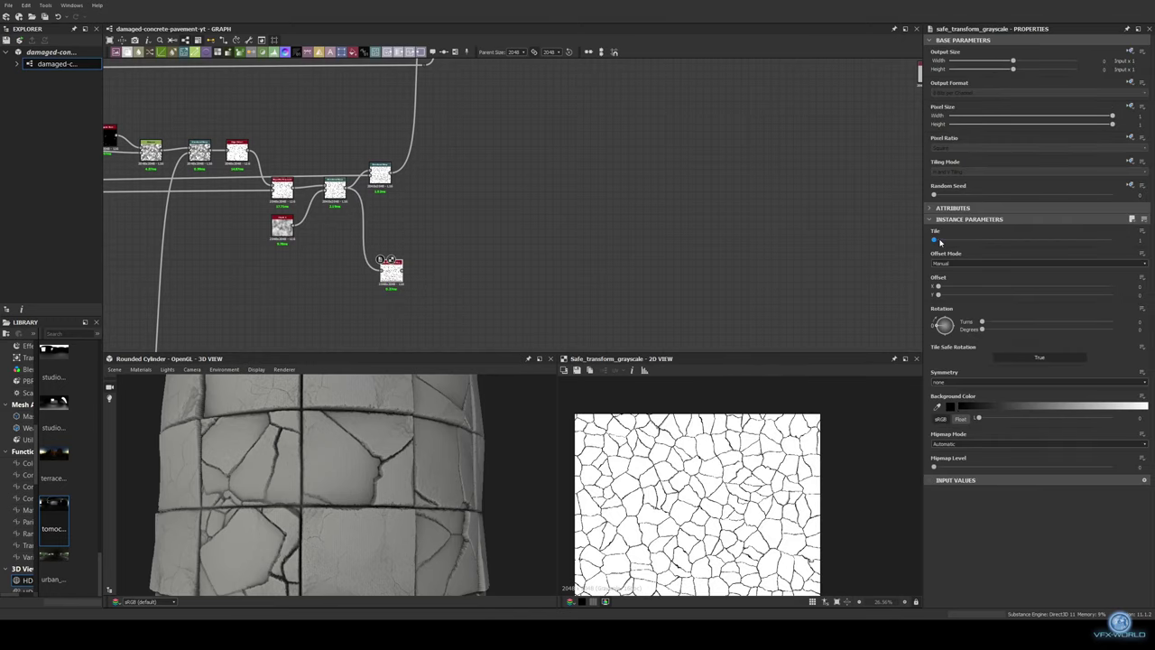
middle_click_drag(389, 249, 353, 237)
left_click_drag(366, 259, 391, 289)
key("Escape")
scroll(316, 222, "up", 5)
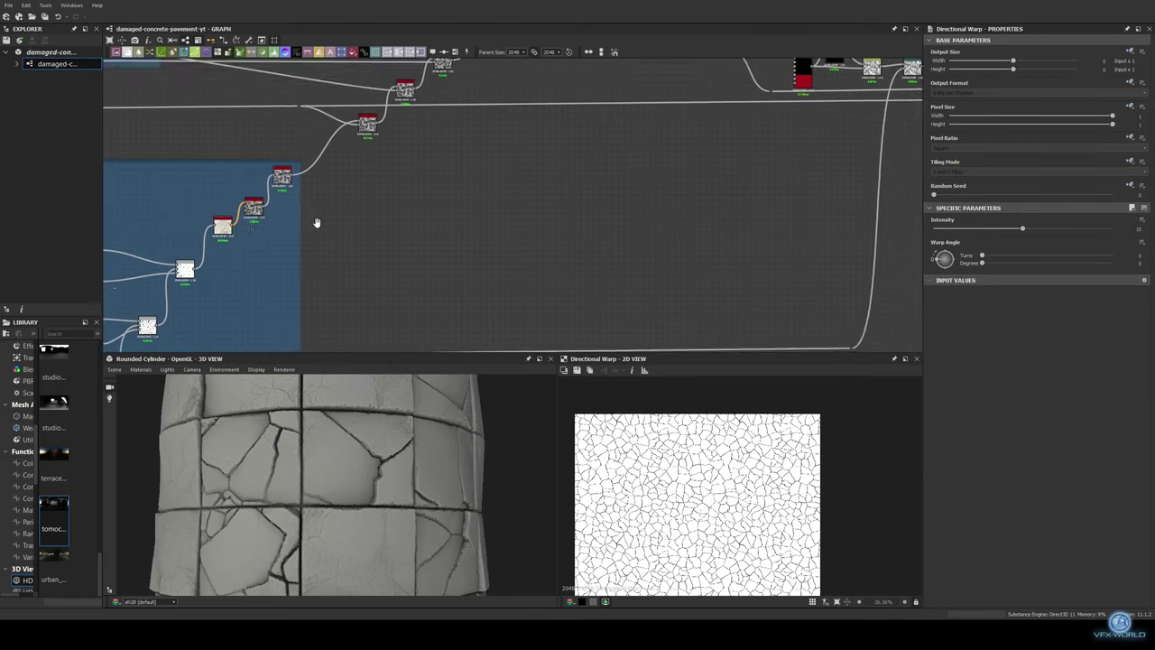
Add a Flood Fill to Random Grayscale node and wire its output toward the small crack layer
left_click_drag(299, 117, 349, 167)
type("floo")
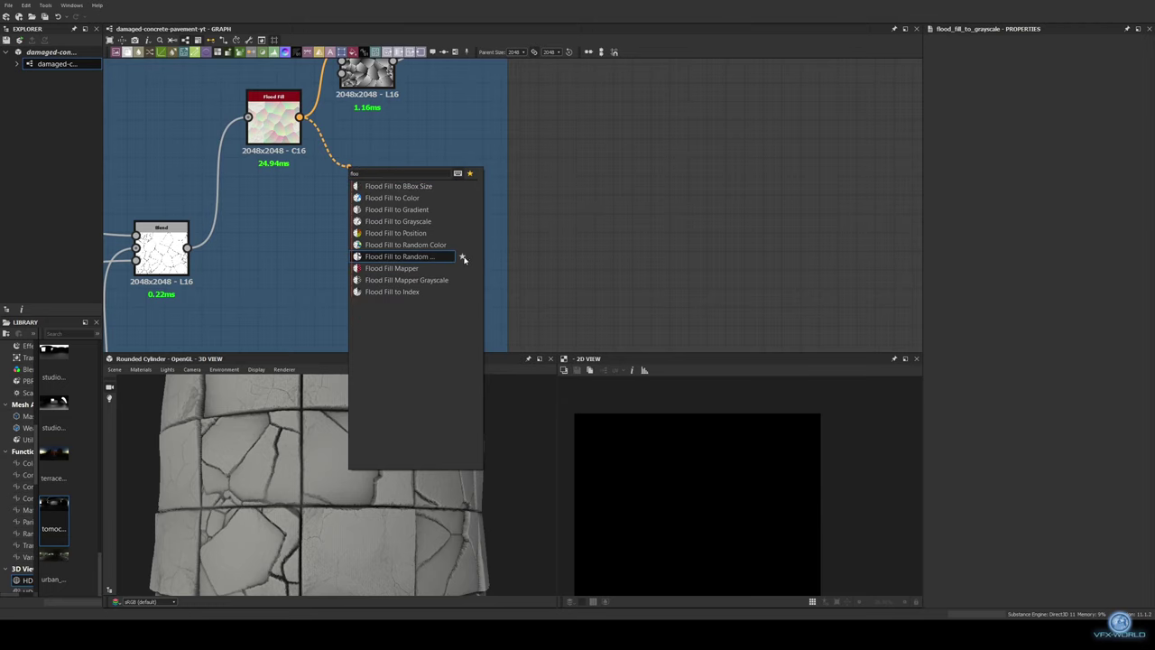
left_click(456, 258)
middle_click_drag(568, 157, 315, 157)
left_click_drag(171, 219, 289, 214)
Add a Directional Warp fed by the tiled cracks, routing the long wire through a Dot
scroll(491, 224, "down", 2)
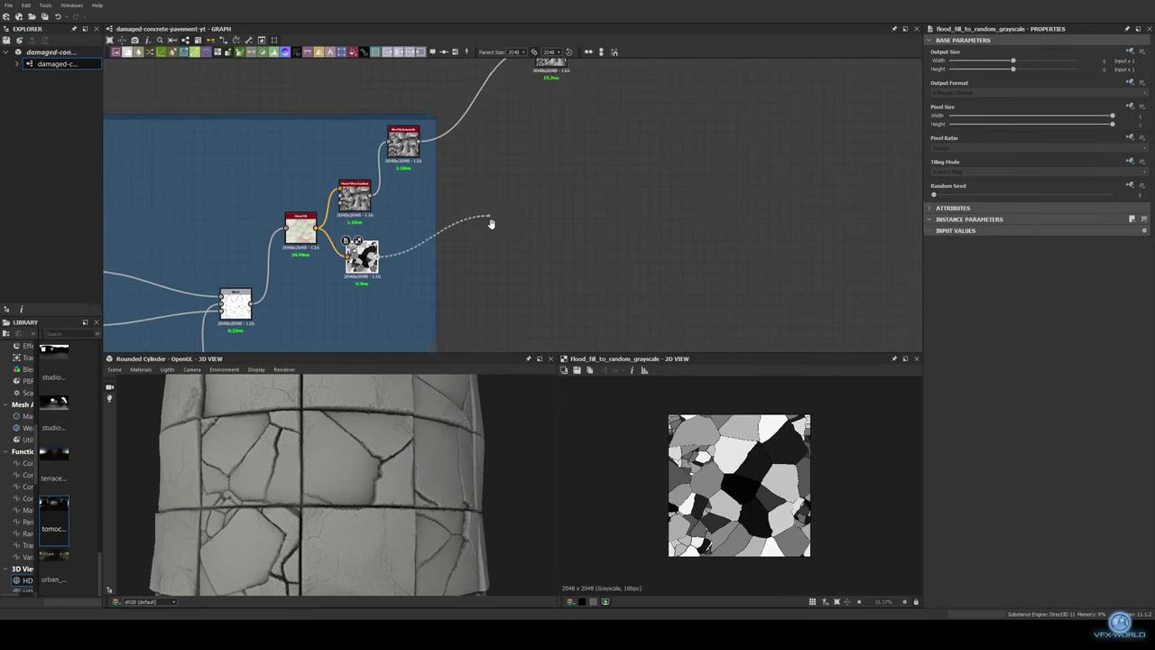
scroll(491, 224, "down", 2)
left_click(578, 298)
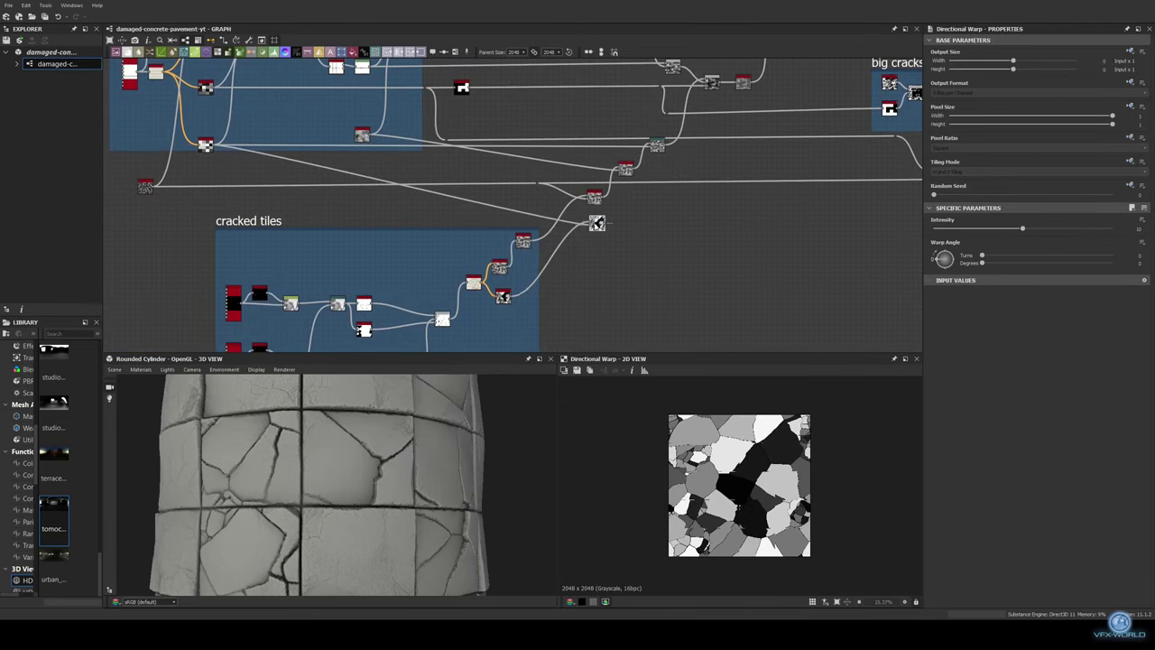
left_click_drag(591, 221, 223, 209)
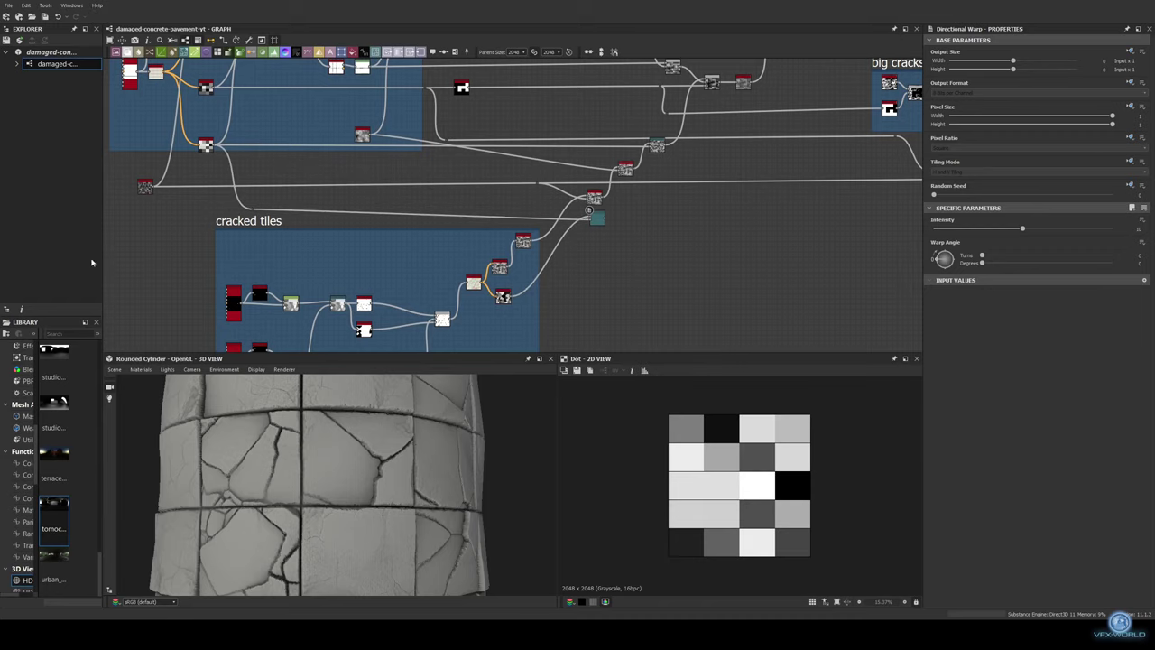
scroll(443, 213, "up", 3)
double_click(443, 213)
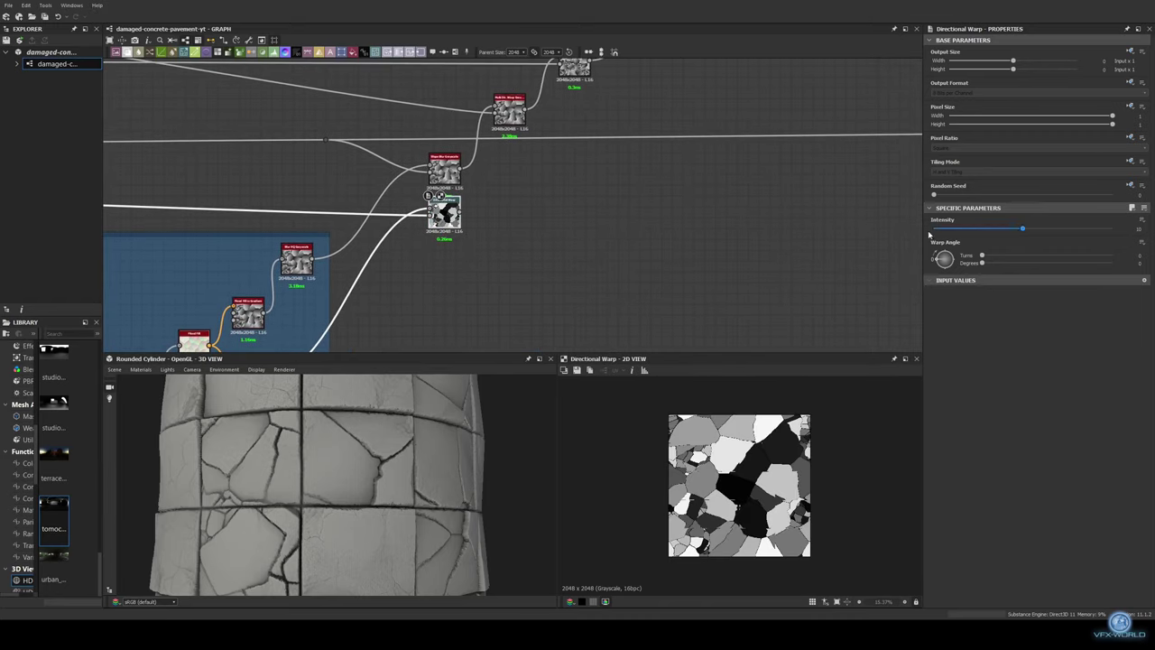
Set the Directional Warp intensity to 220 and adjust the warp angle
middle_click_drag(570, 189, 570, 238)
double_click(1130, 228)
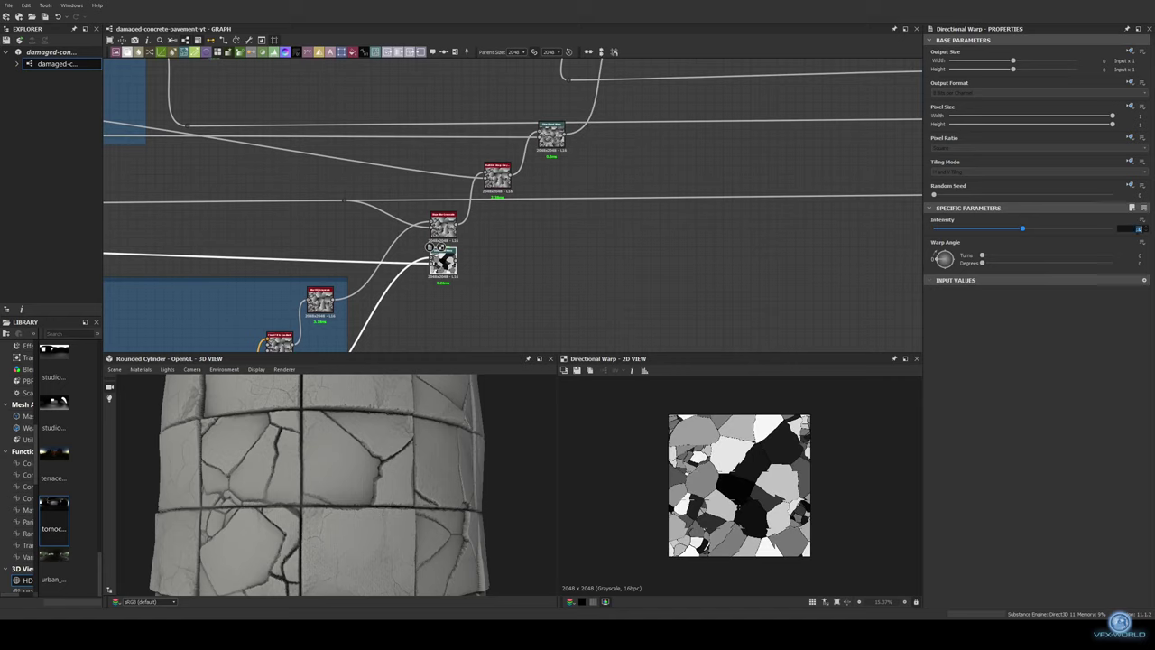
type("220")
key("Return")
middle_click_drag(524, 265, 372, 255)
scroll(373, 254, "down", 2)
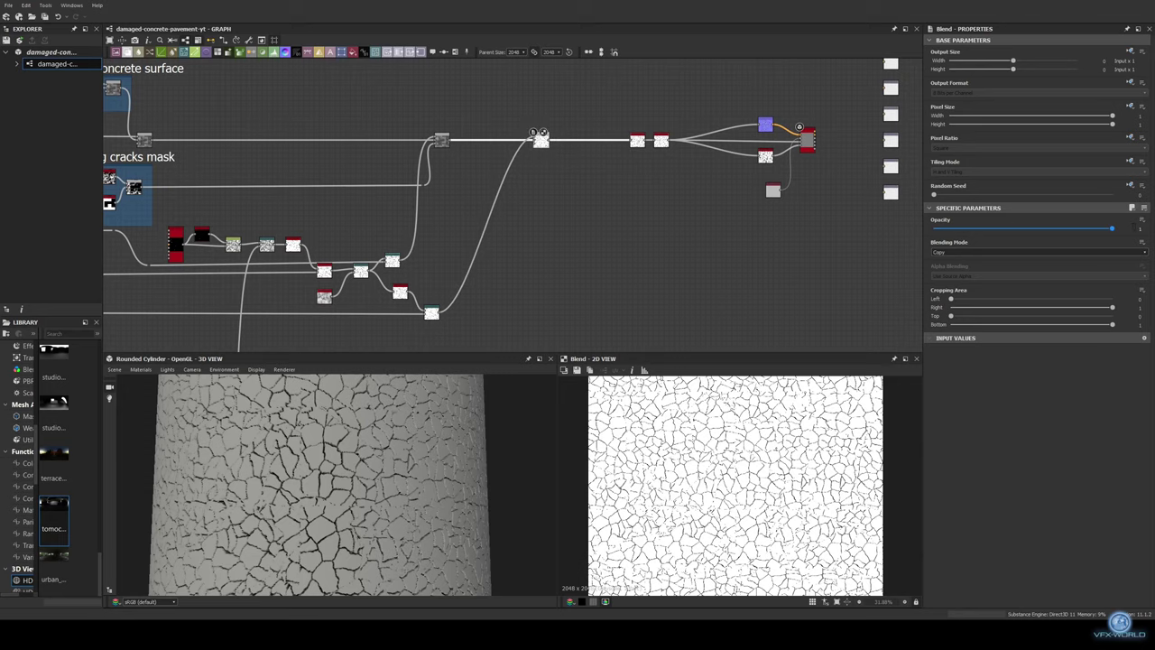
Lower the blend opacity to 0.01
left_click_drag(1084, 232, 935, 228)
scroll(671, 247, "up", 3)
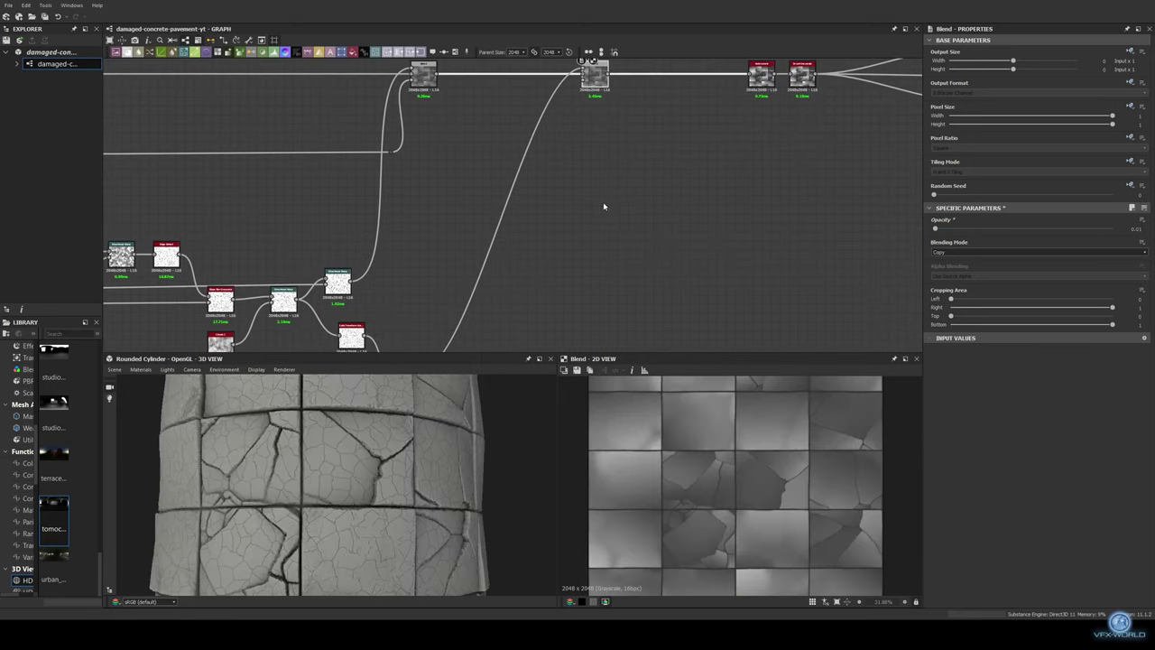
middle_click_drag(469, 183, 453, 283)
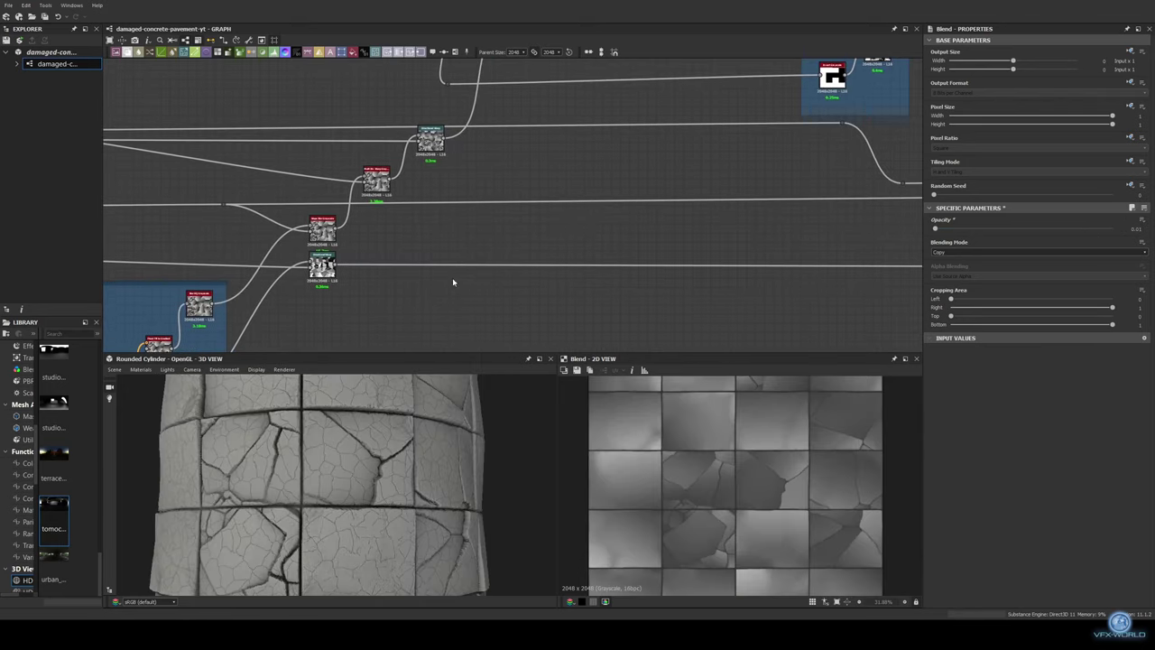
Add a Blend off the blend output and set its mode to Multiply
left_click_drag(520, 232, 519, 232)
left_click(547, 259)
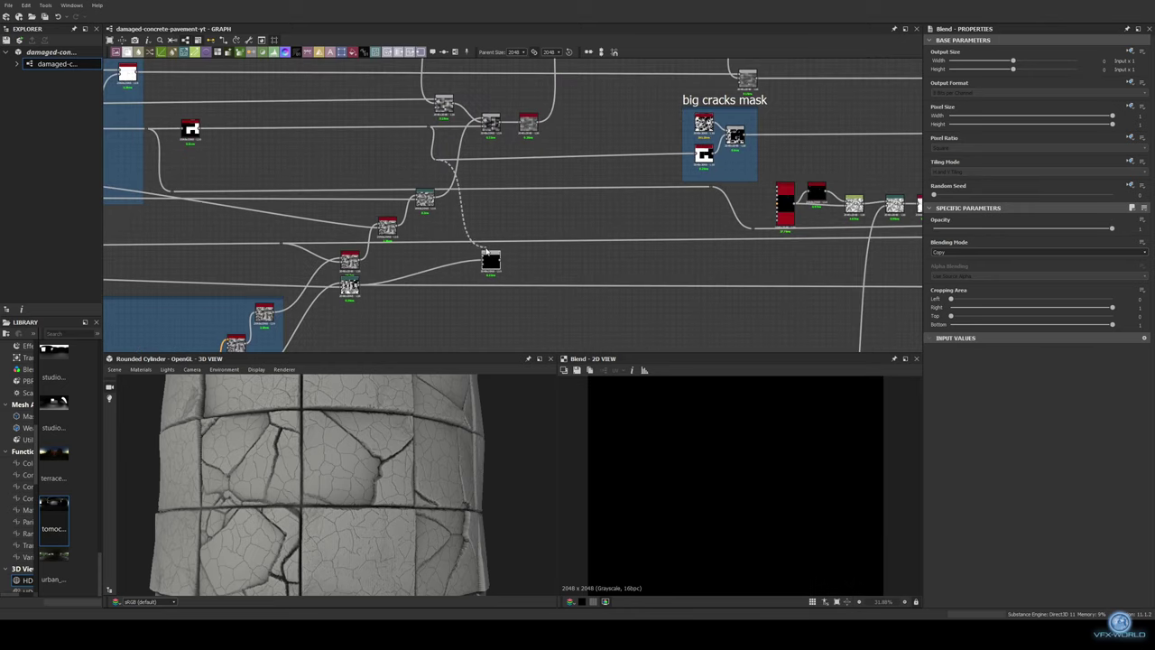
left_click(1039, 252)
left_click(1039, 289)
middle_click_drag(503, 264, 153, 240)
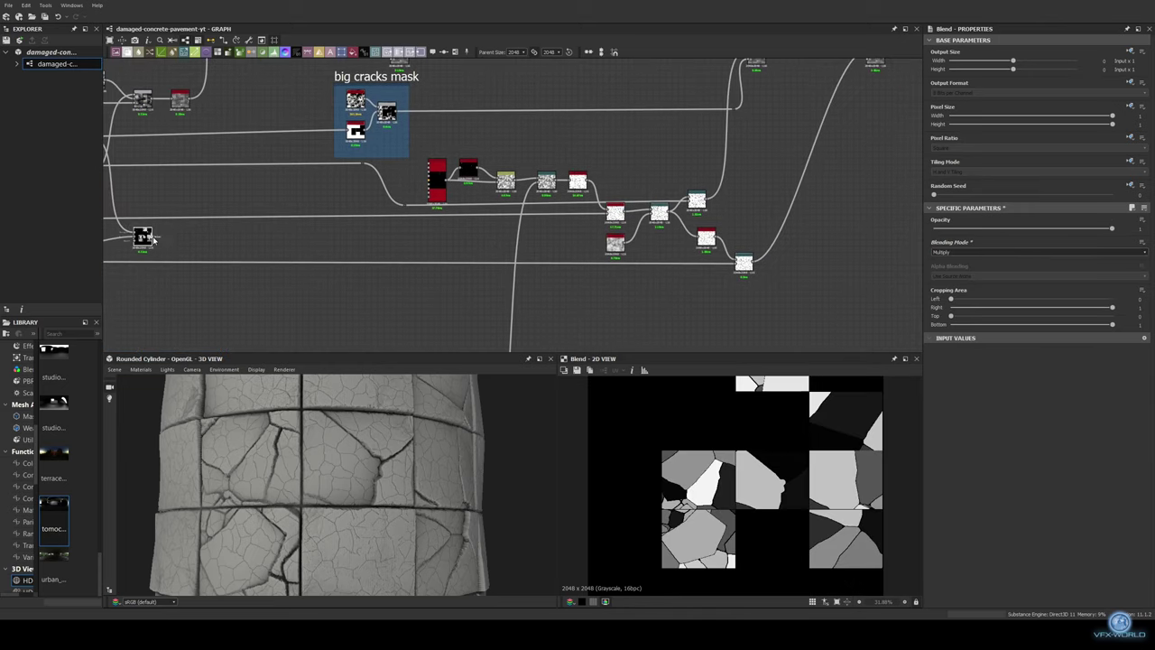
Add a Histogram Scan after the Multiply blend and raise its position to about 0.32
left_click_drag(297, 240, 297, 240)
left_click(335, 255)
left_click_drag(934, 239, 990, 239)
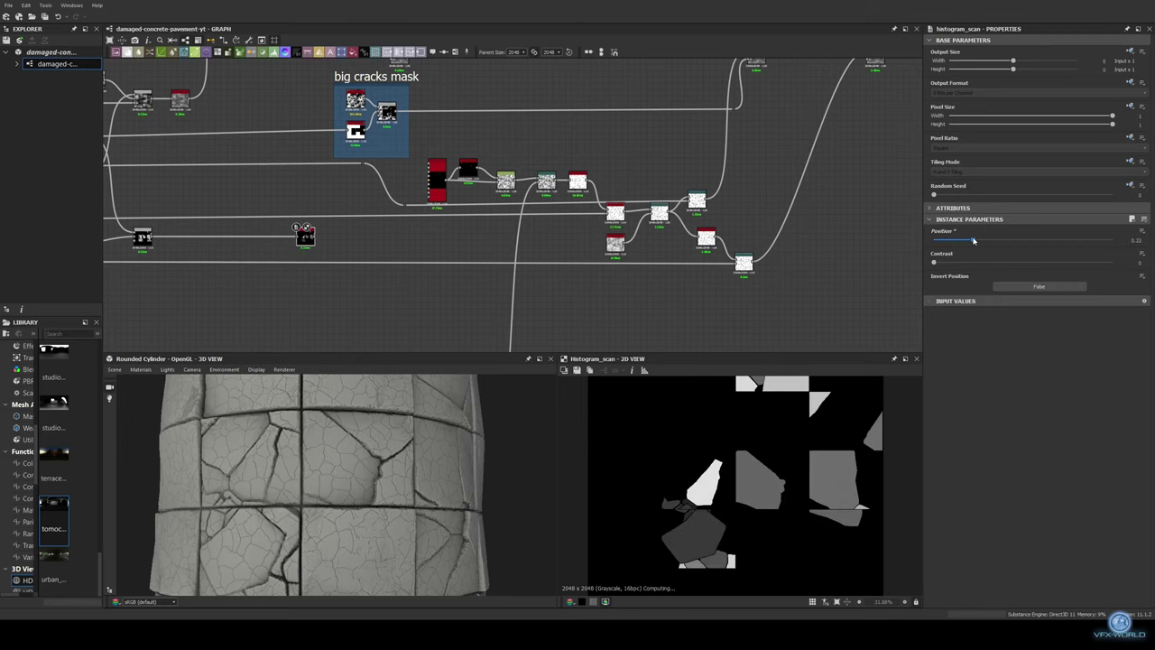
middle_click_drag(791, 228, 542, 262)
mouse_move(298, 424)
left_mouse_down()
mouse_move(242, 381)
mouse_move(136, 480)
mouse_move(337, 534)
left_mouse_up()
middle_click_drag(622, 213, 503, 281)
key("space")
Add Grunge Map 013, replacing the wrong grunge node first added
type("gr")
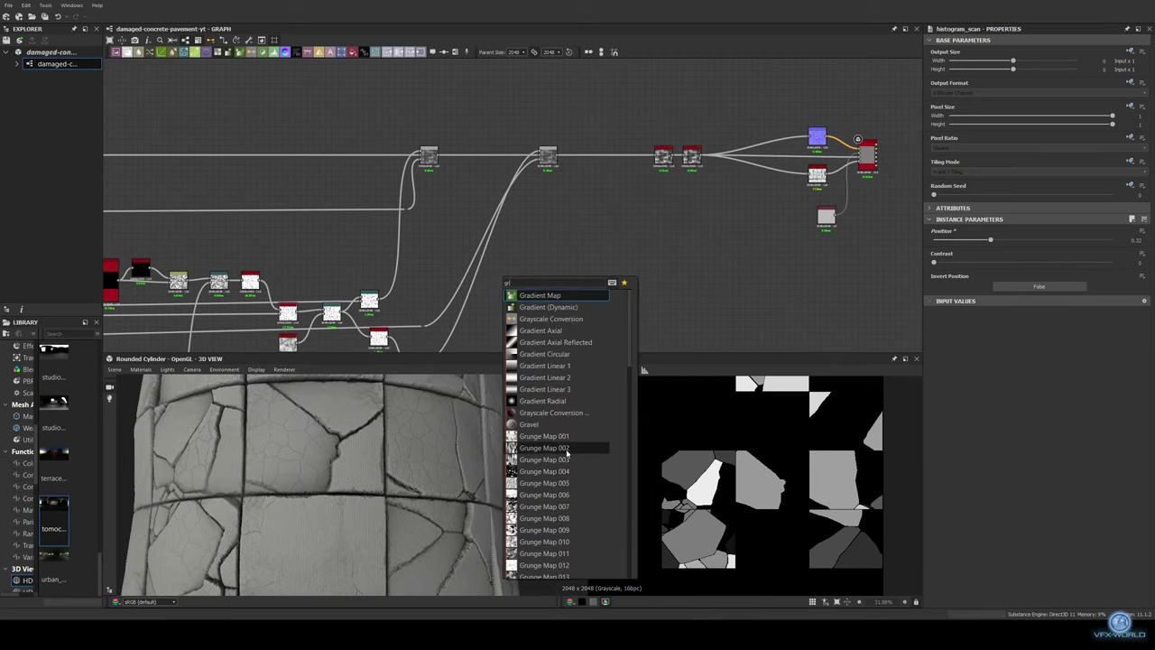
left_click(568, 460)
scroll(537, 219, "up", 3)
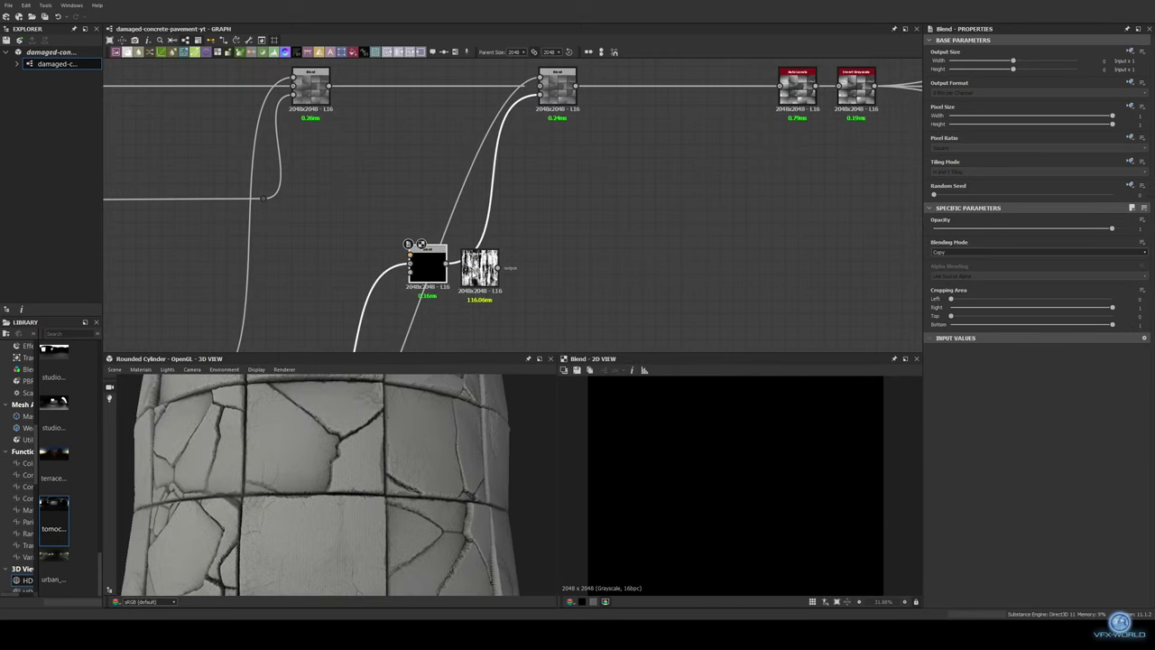
left_click(363, 215)
key("Delete")
key("space")
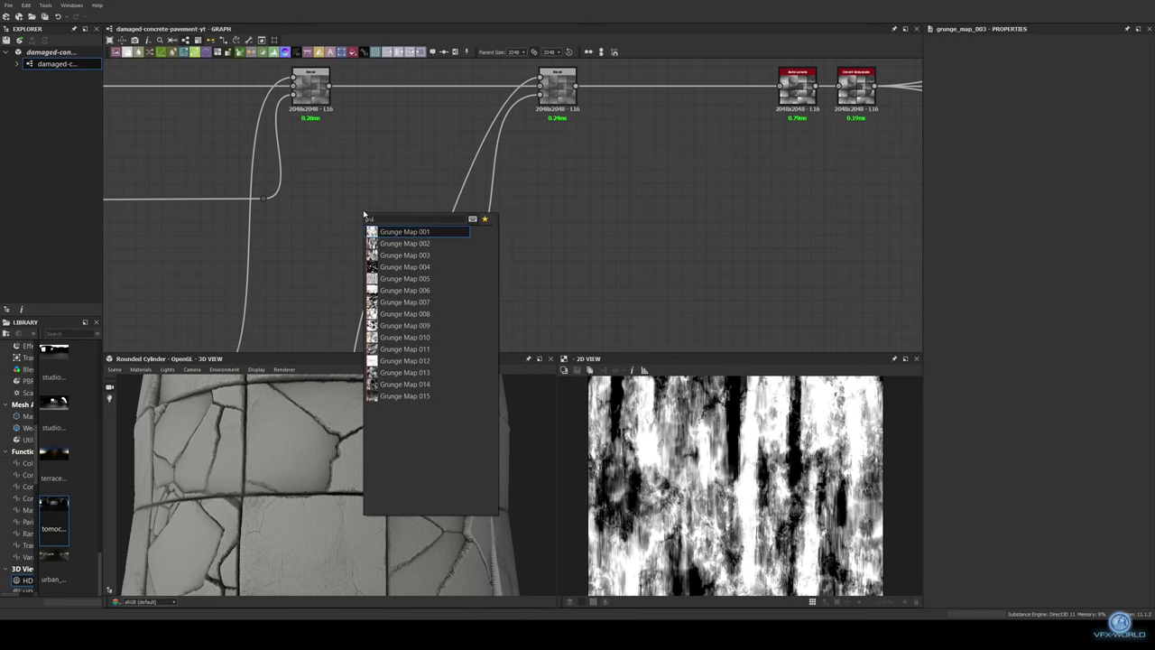
left_click(427, 373)
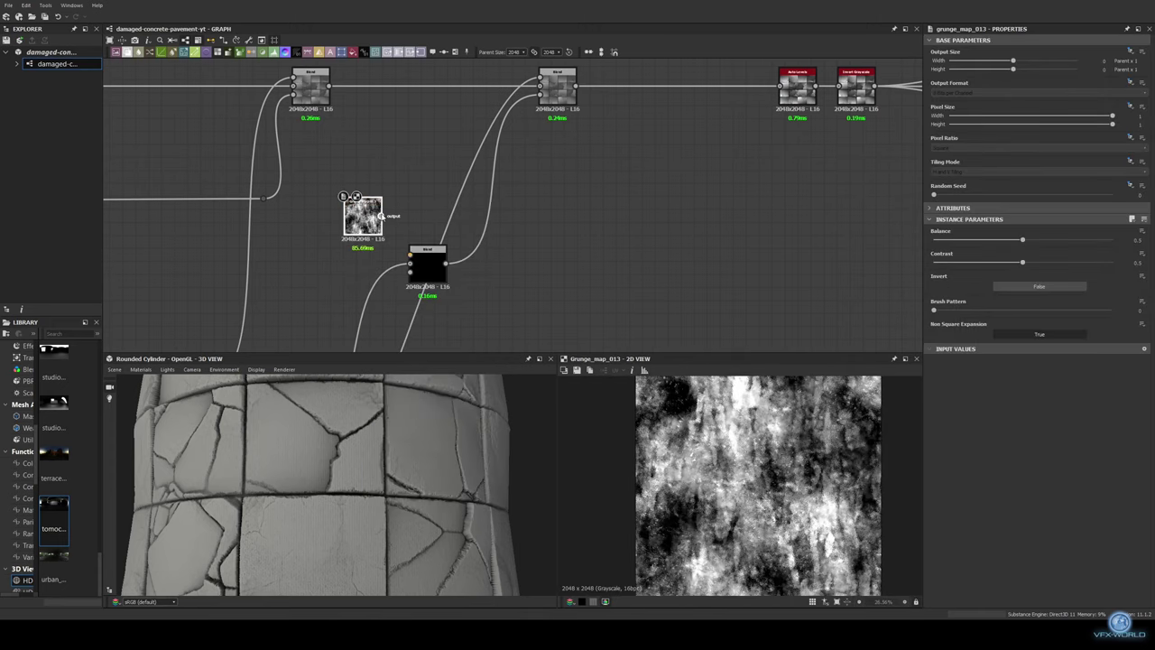
Inspect the grunge multiply blend and the crack blends, checking cracks on the 3D preview
left_click(427, 263)
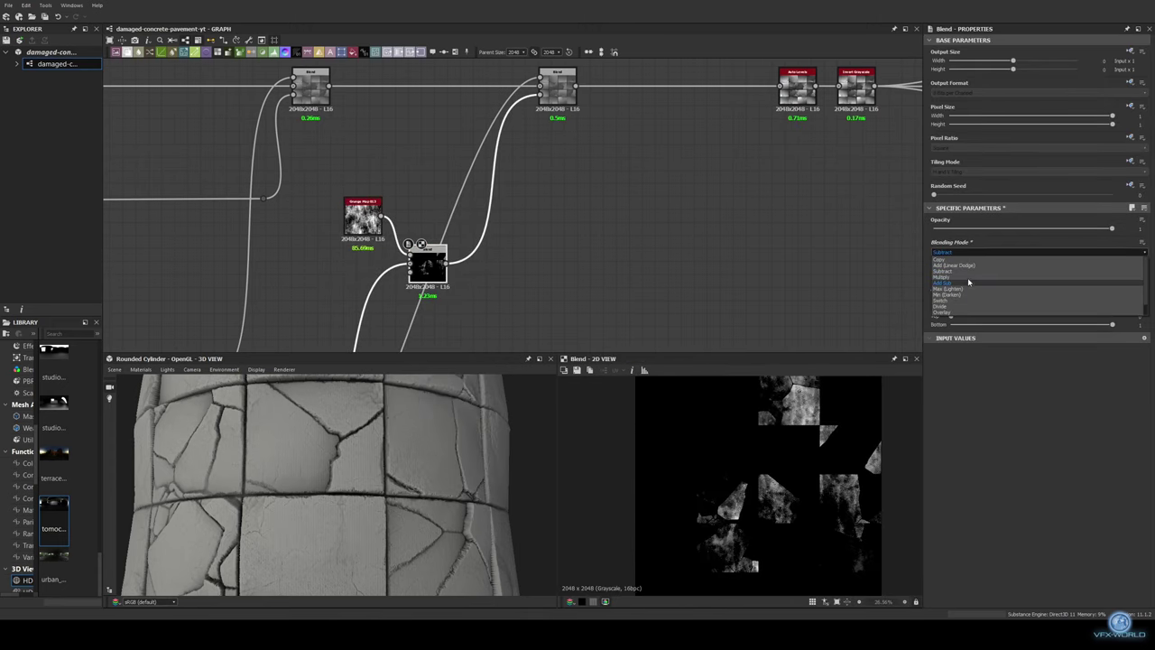
scroll(586, 235, "down", 3)
scroll(614, 225, "down", 2)
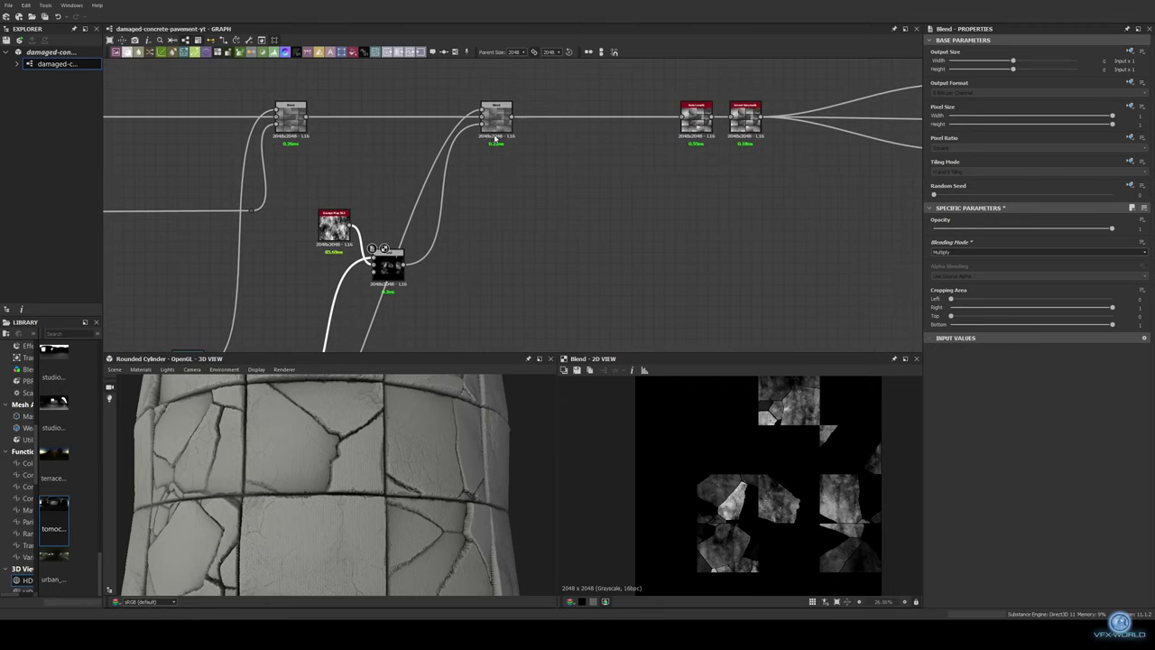
left_click(496, 116)
scroll(377, 486, "up", 2)
scroll(377, 486, "down", 3)
left_click_drag(315, 485, 376, 464)
scroll(376, 464, "up", 3)
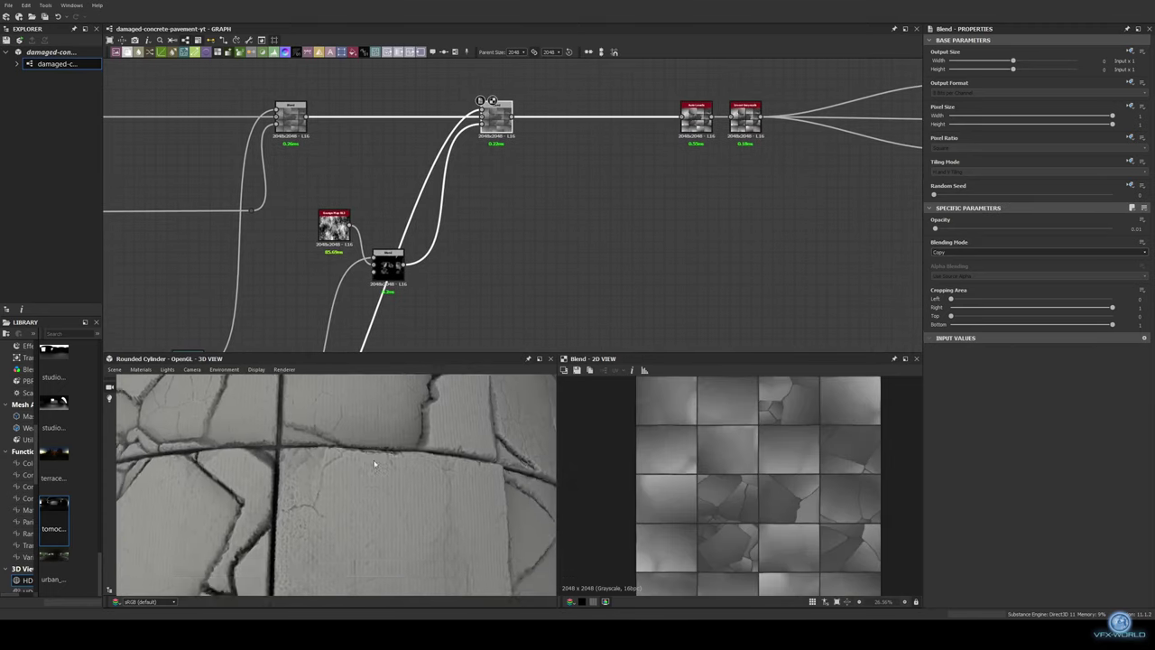
scroll(603, 188, "down", 3)
scroll(604, 187, "down", 1)
middle_click_drag(604, 187, 640, 201)
Wrap the crack blend nodes in frames and shift downstream nodes right to clear space
mouse_move(665, 111)
middle_mouse_down()
mouse_move(739, 100)
mouse_move(488, 208)
middle_mouse_up()
key("ctrl+f")
scroll(489, 208, "up", 2)
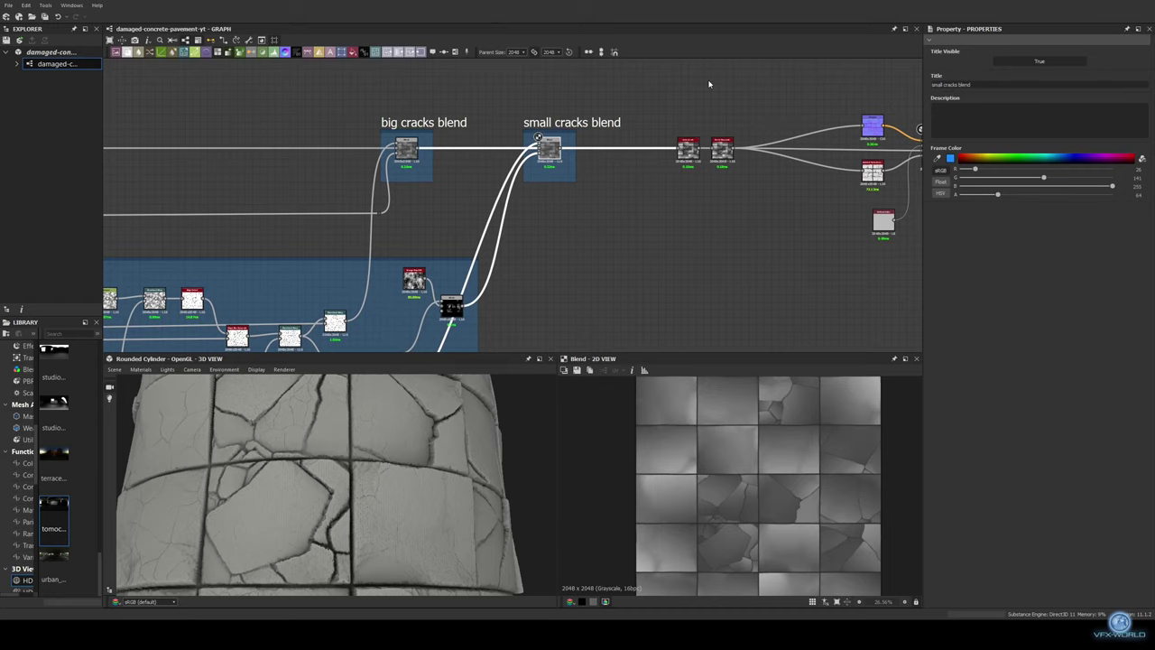
scroll(710, 84, "down", 3)
left_click_drag(361, 312, 695, 312)
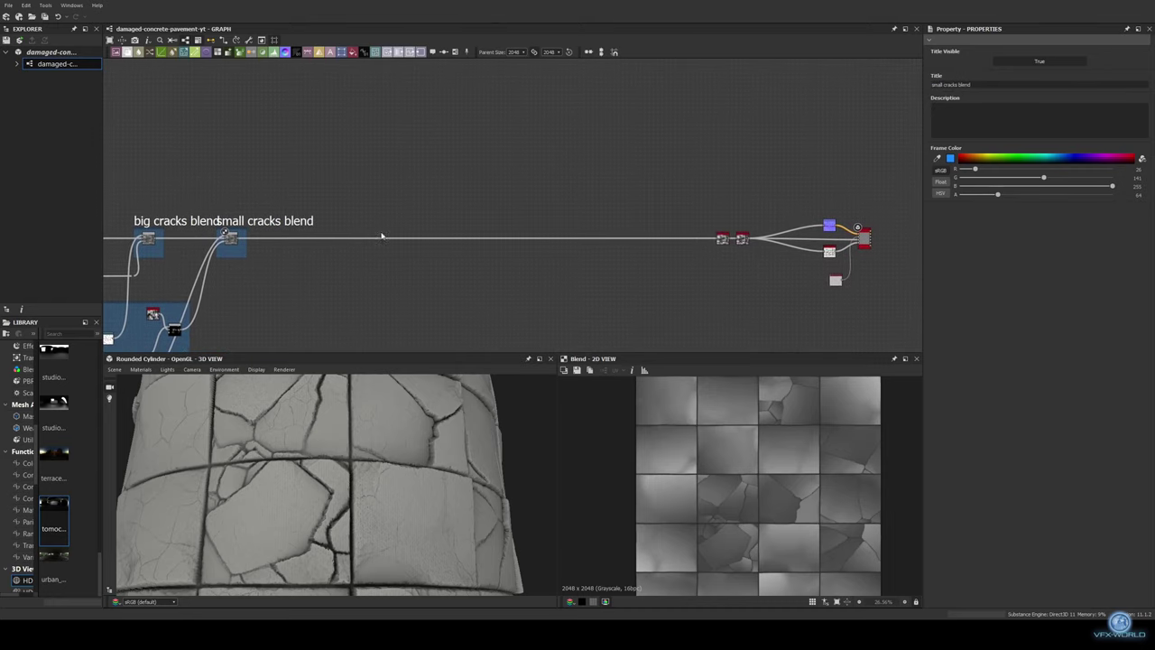
middle_click_drag(382, 237, 358, 188)
Add BnW Spots 1 followed by a Highpass Grayscale with radius about 11.61
key("space")
type("bnw")
key("Return")
left_click_drag(361, 186, 229, 246)
key("space")
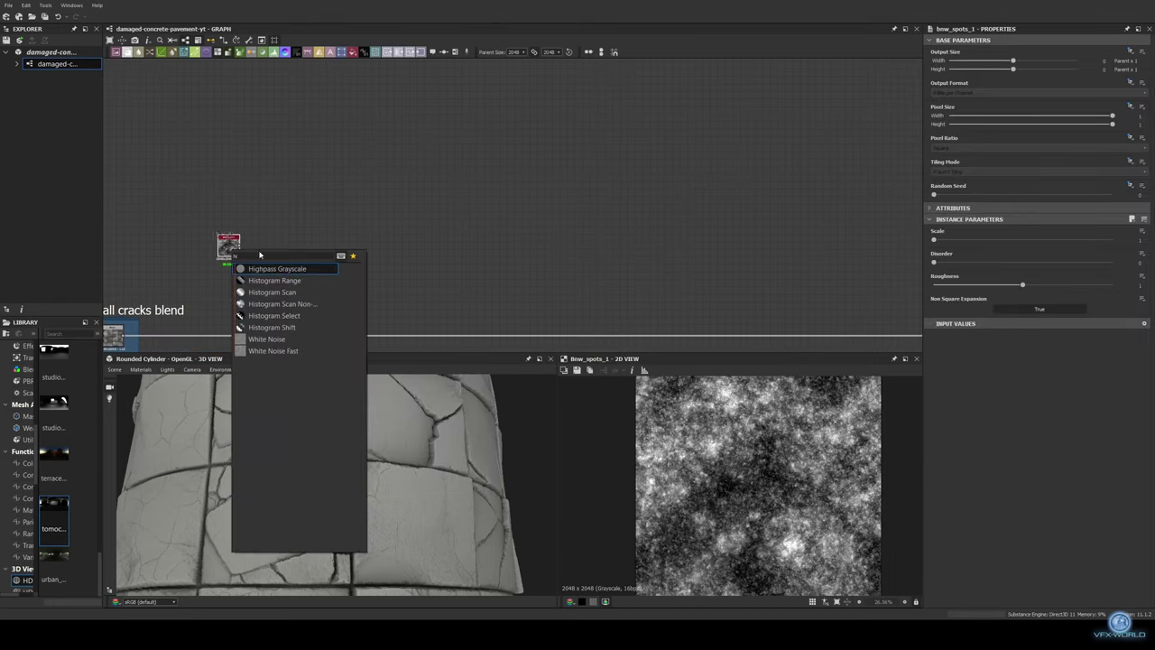
key("Return")
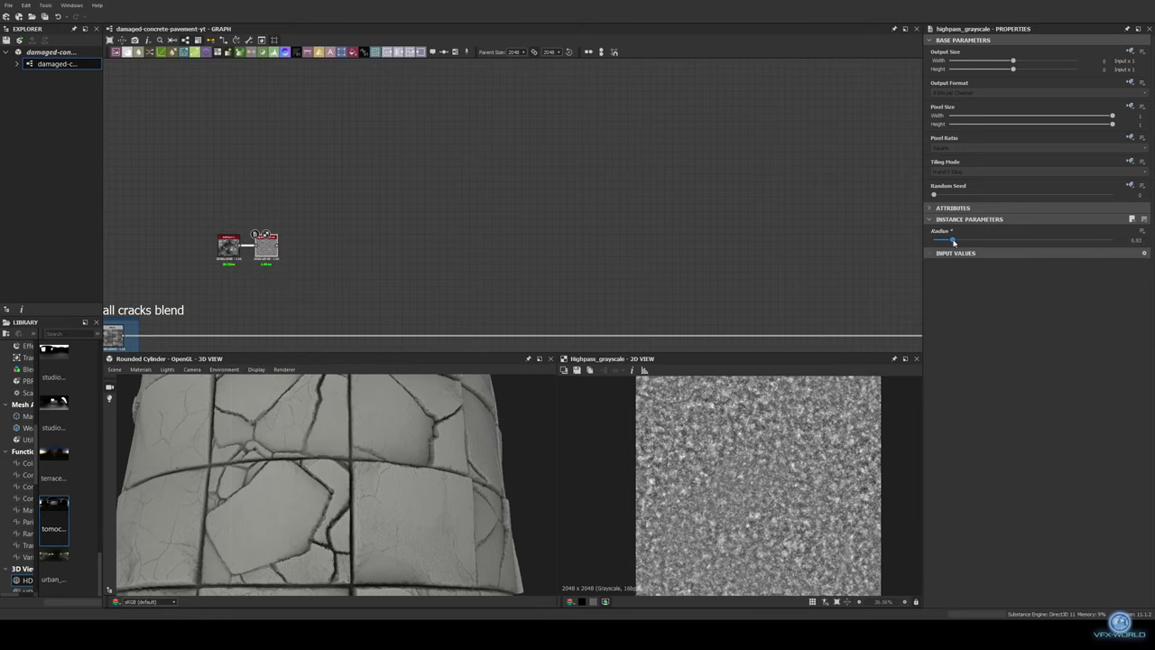
left_click_drag(954, 241, 967, 241)
Add a Histogram Scan after the highpass, positioned so only small specks remain
scroll(392, 222, "up", 4)
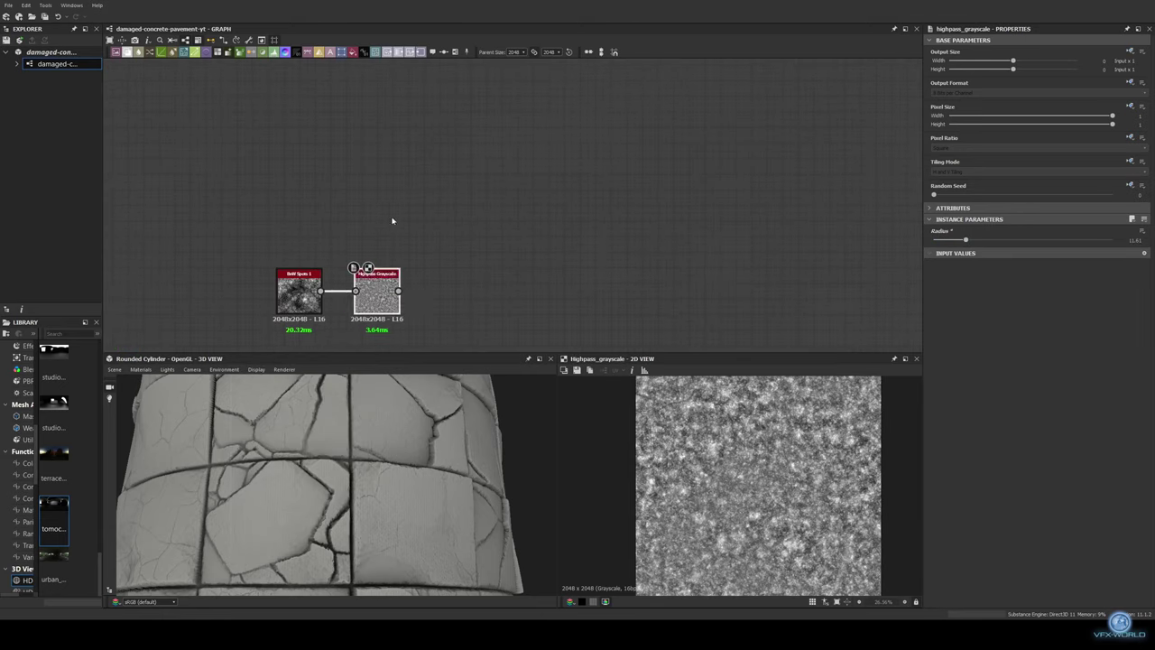
key("space")
type("histogram")
key("Return")
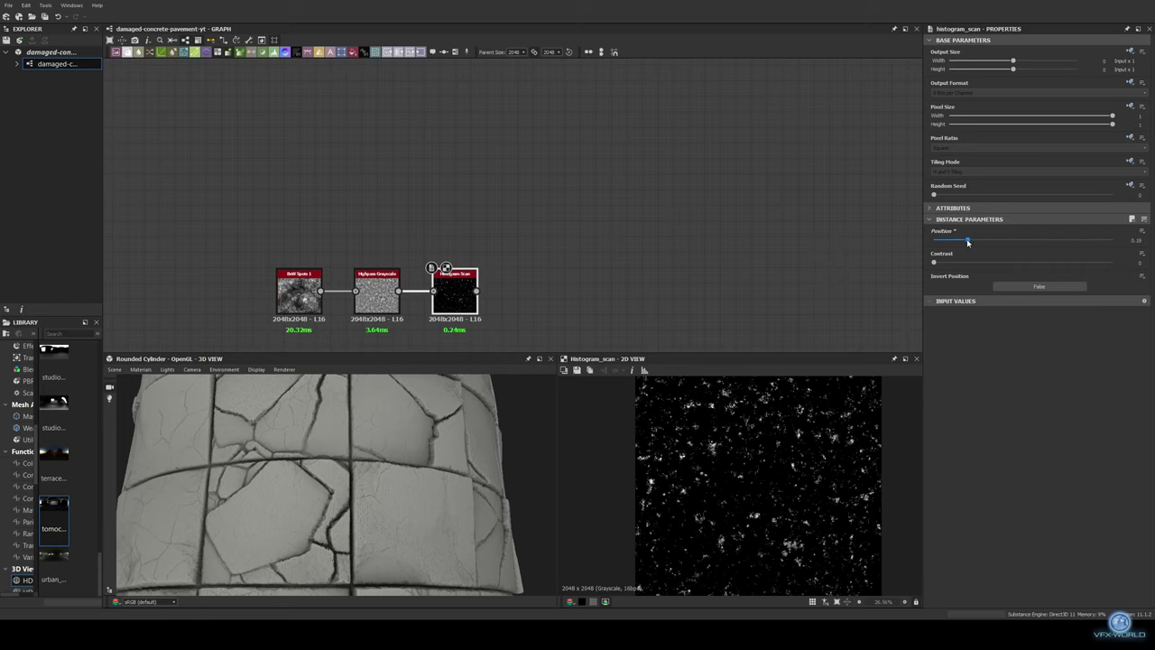
middle_click_drag(478, 291, 436, 237)
Add a Non Uniform Blur Grayscale after the Histogram Scan
left_click_drag(436, 238, 468, 240)
type("non")
left_click(540, 269)
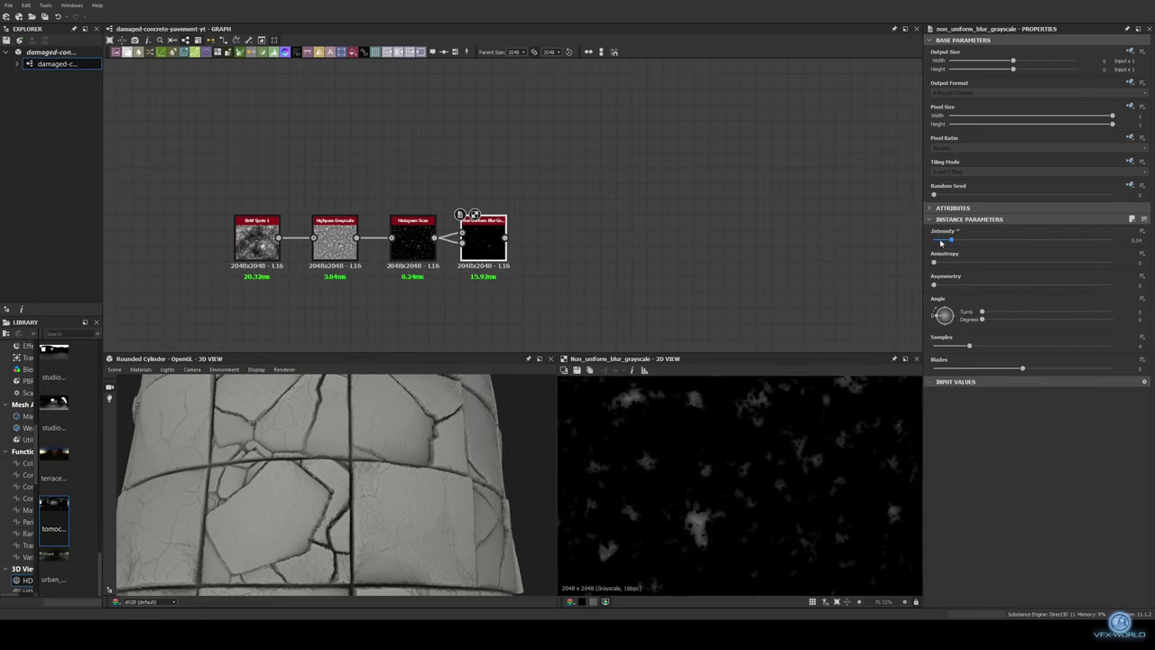
scroll(460, 186, "down", 3)
scroll(571, 172, "down", 2)
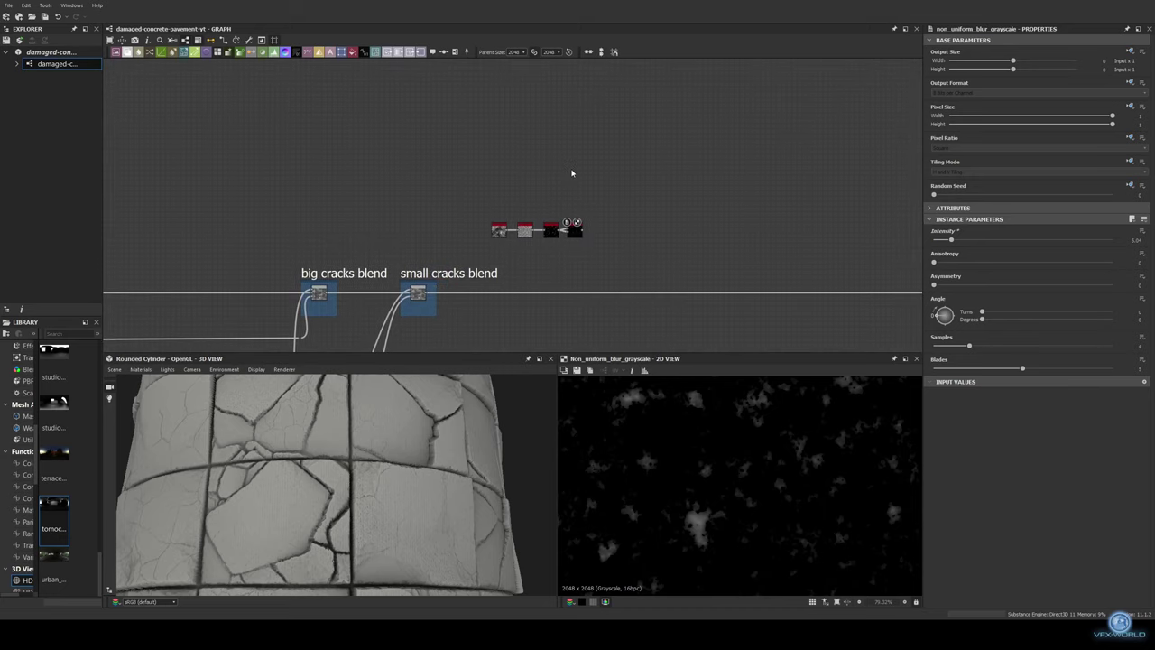
scroll(369, 231, "up", 5)
scroll(368, 231, "up", 3)
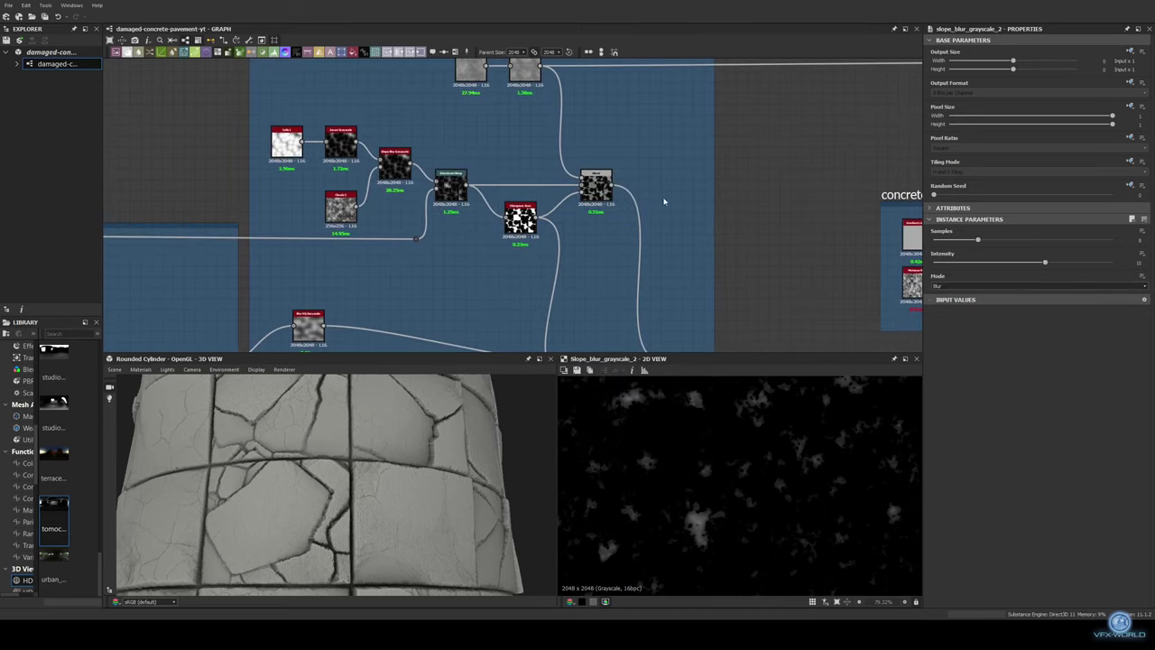
Feed Clouds_3 into the Slope Blur's slope input and tune the slope blur
double_click(343, 209)
scroll(369, 231, "down", 3)
left_click_drag(361, 169, 674, 142)
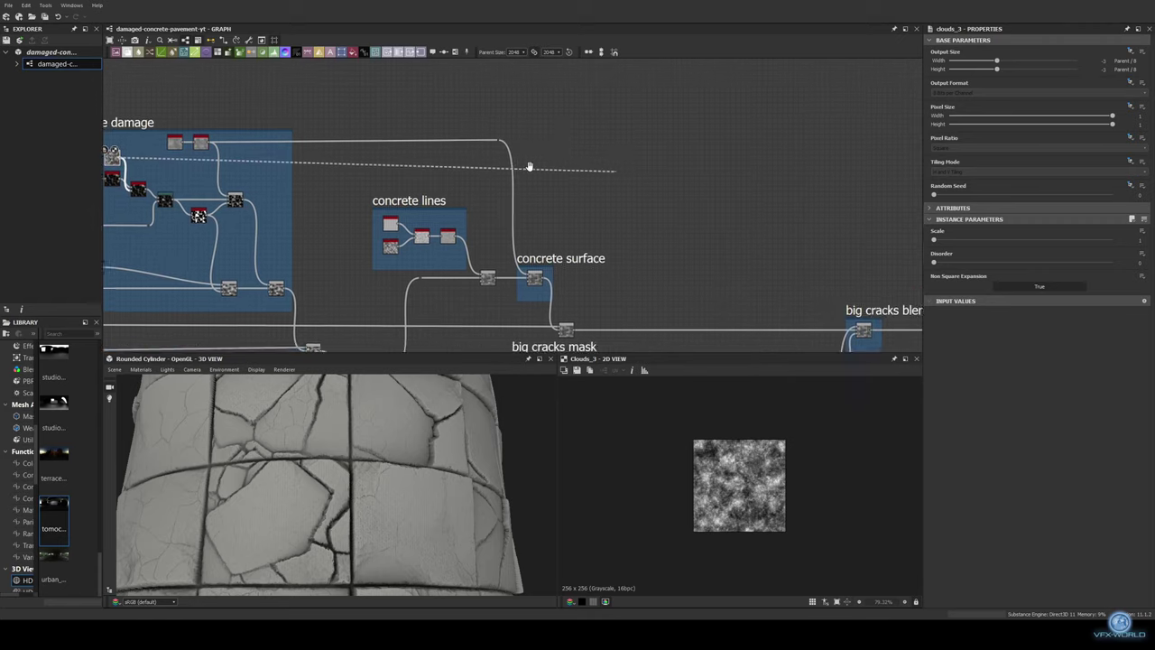
left_click_drag(723, 216, 723, 222)
scroll(572, 223, "up", 3)
left_click(571, 204)
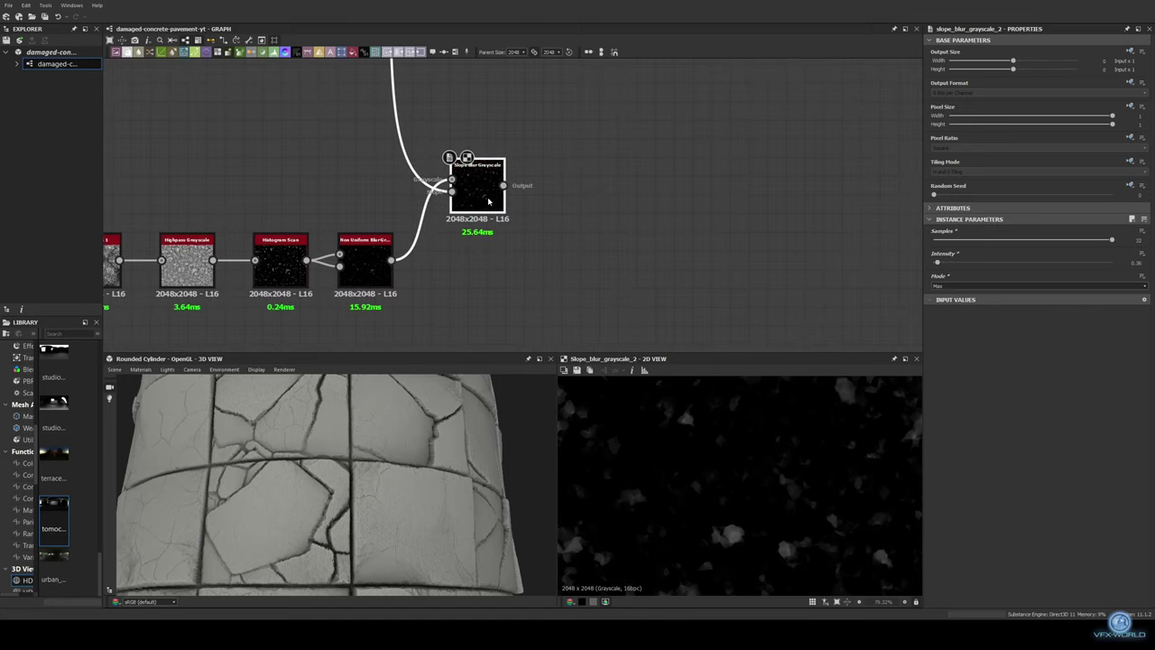
Add a Multi Directional Warp Grayscale after the Slope Blur
scroll(539, 202, "up", 2)
left_click_drag(524, 168, 584, 169)
left_click_drag(495, 182, 484, 276)
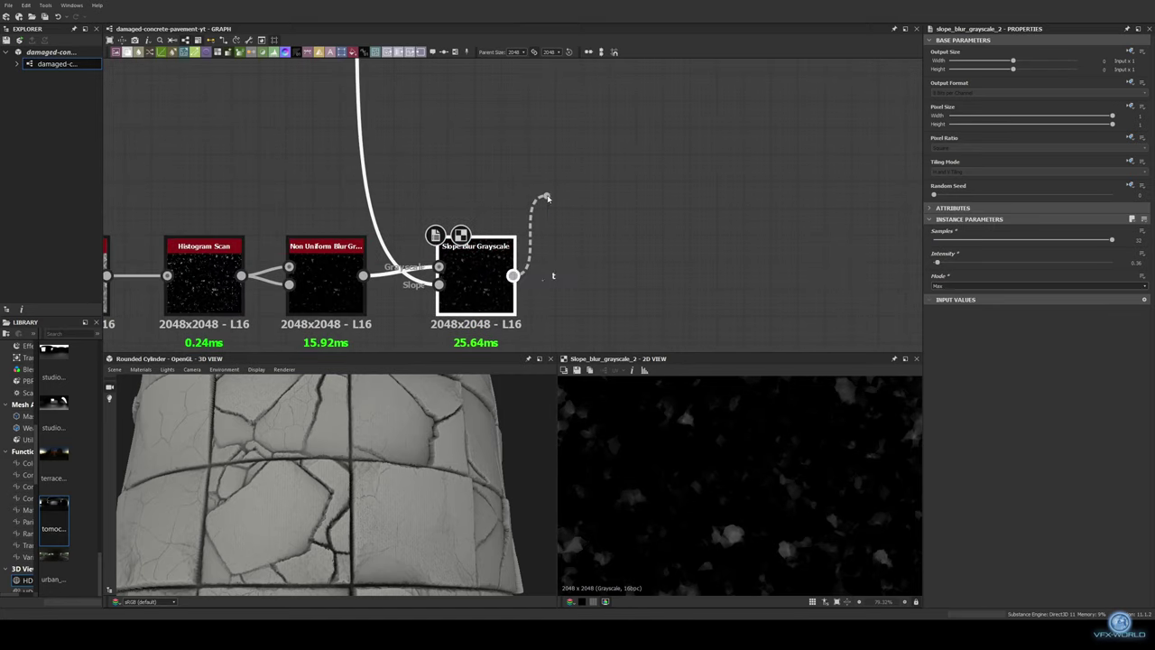
left_click(587, 214)
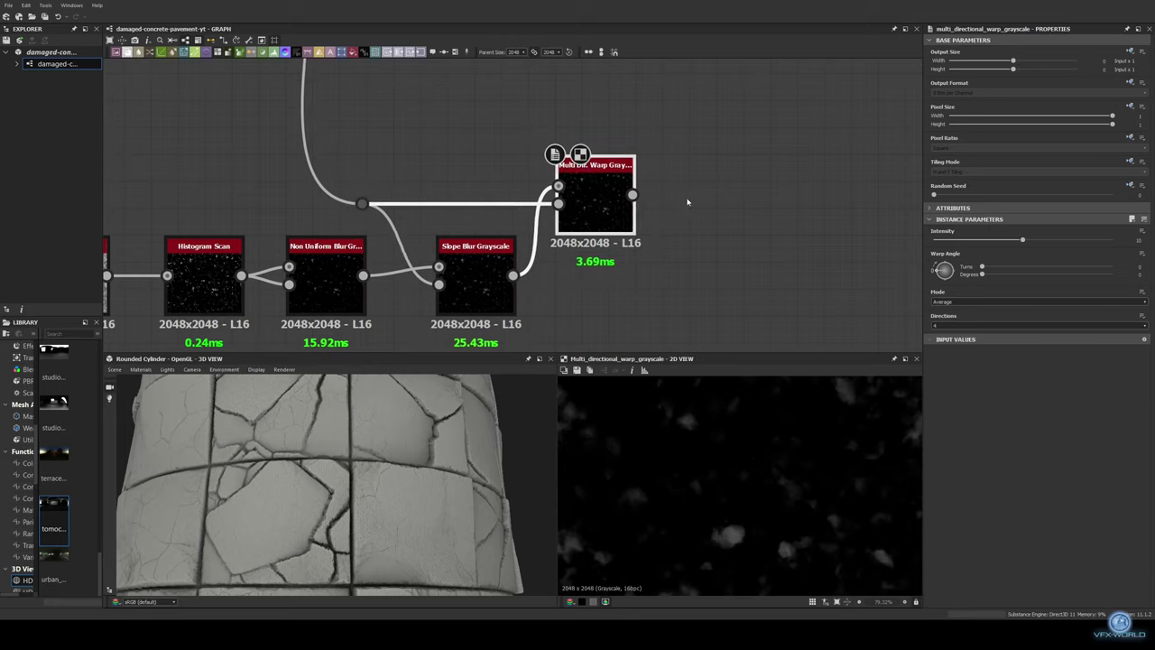
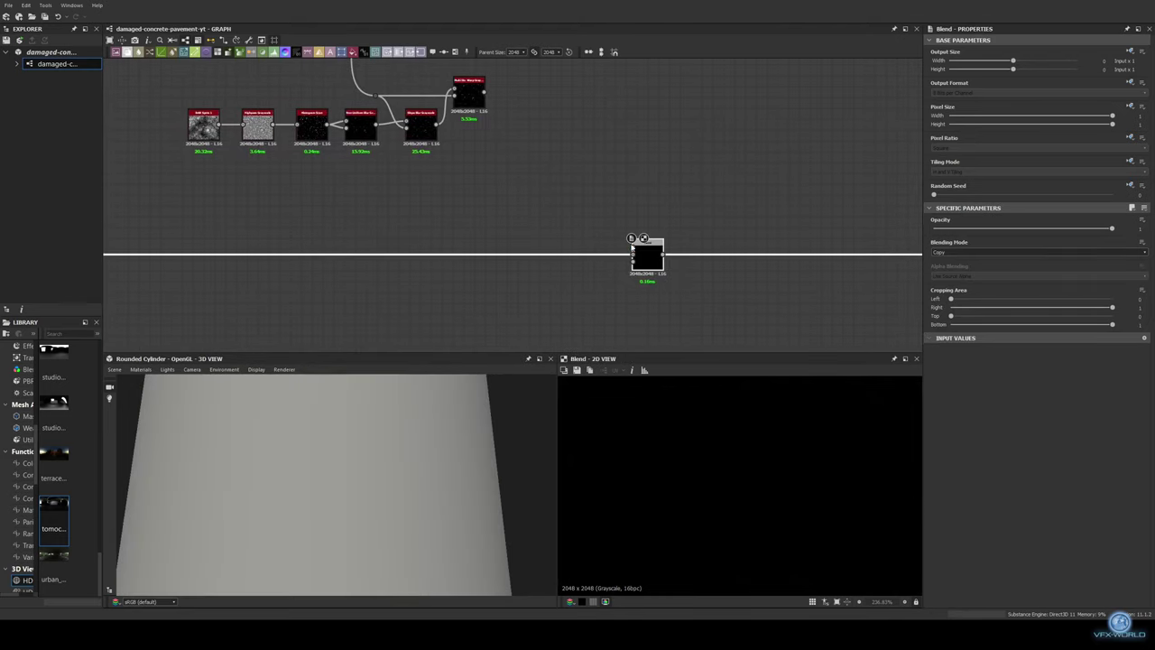
Feed the imperfections output into a Blend set to Subtract at low opacity
left_click_drag(486, 96, 531, 251)
left_click_drag(544, 261, 567, 261)
left_click(1039, 252)
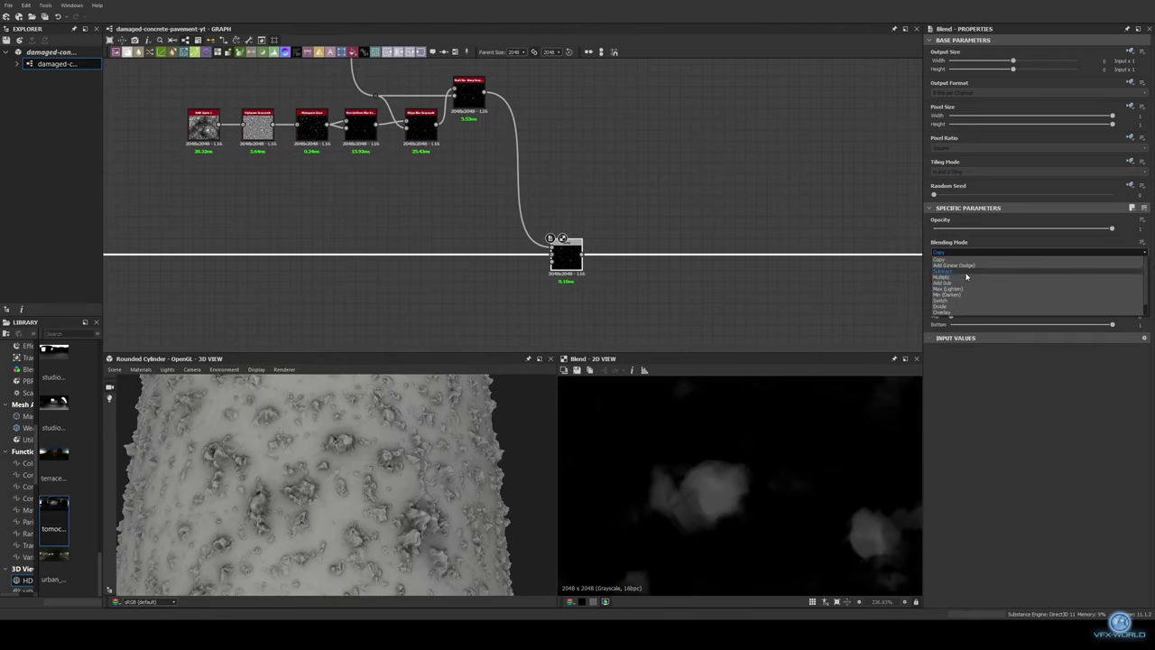
left_click(1038, 274)
left_click_drag(1112, 228, 952, 229)
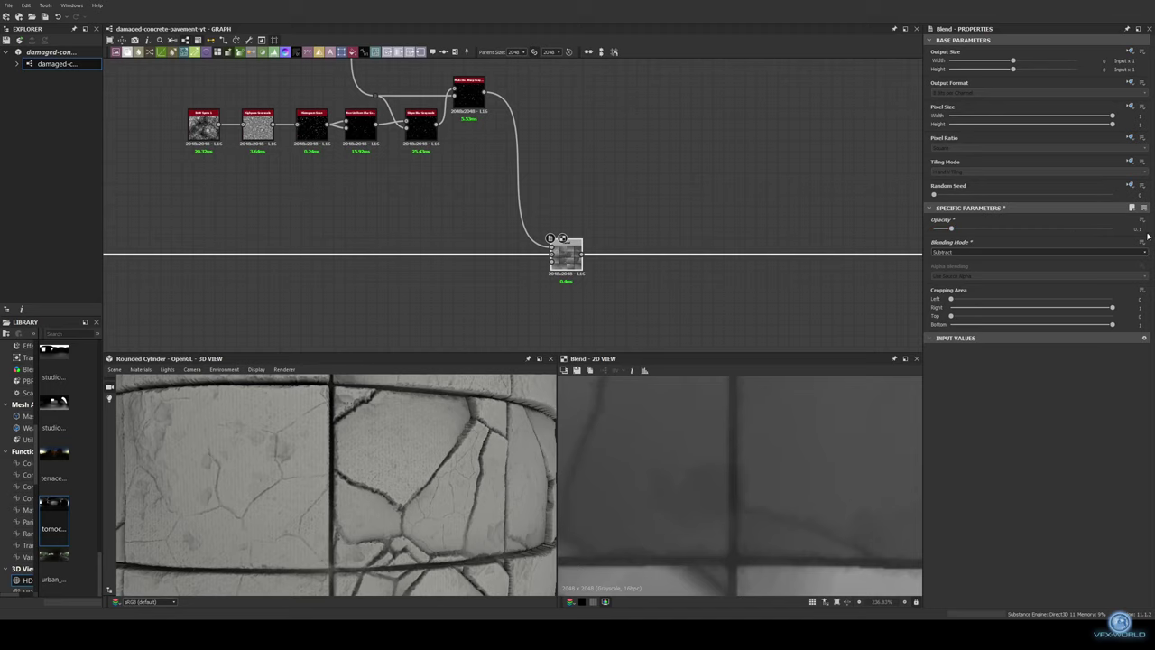
Add a Perlin Noise with lowered scale and a high-contrast Histogram Scan as the mask
middle_click_drag(849, 203, 873, 176)
key("space")
type("perlin")
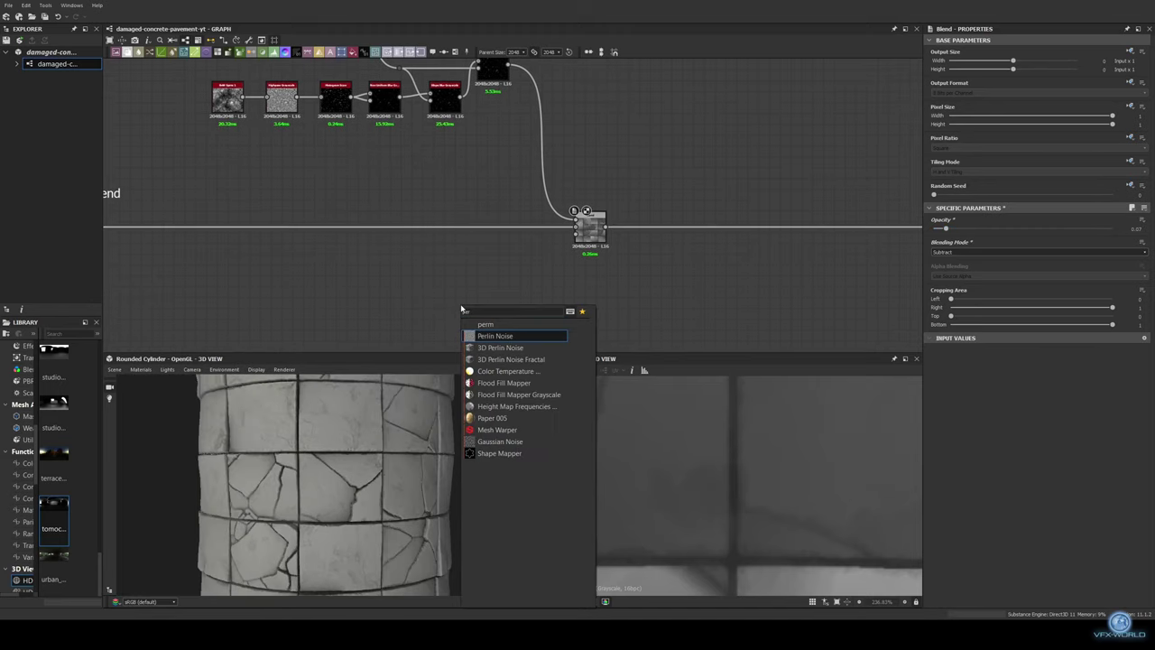
key("Return")
left_click_drag(1020, 240, 952, 240)
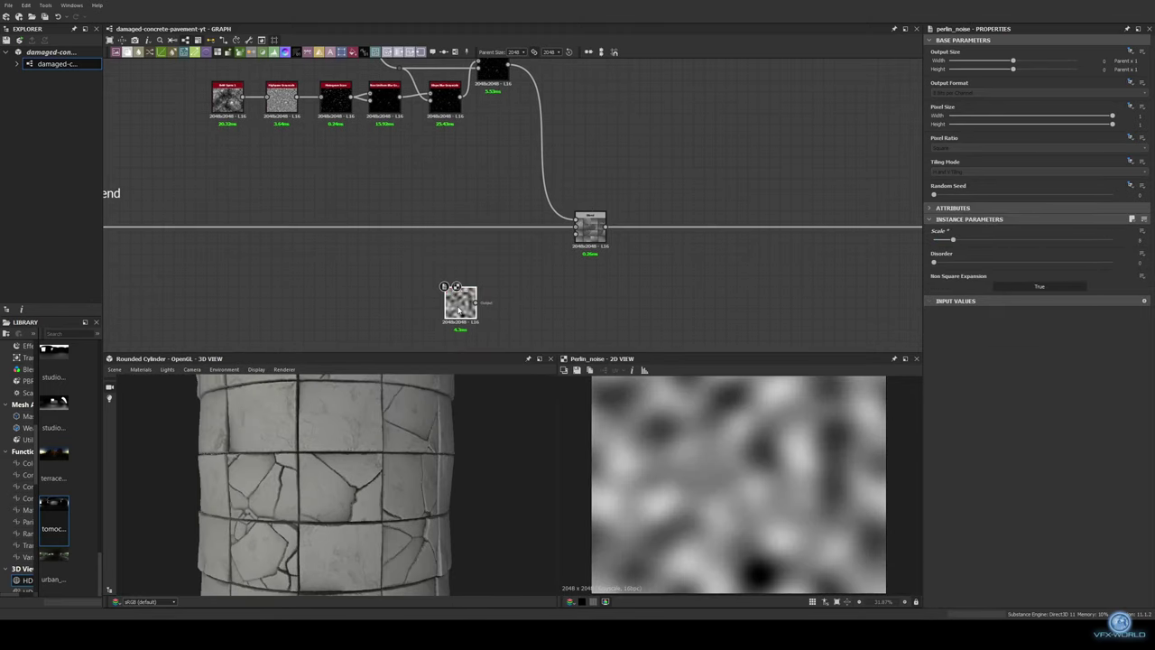
key("space")
key("Return")
mouse_move(966, 262)
left_mouse_down()
mouse_move(1060, 262)
mouse_move(1015, 242)
left_mouse_up()
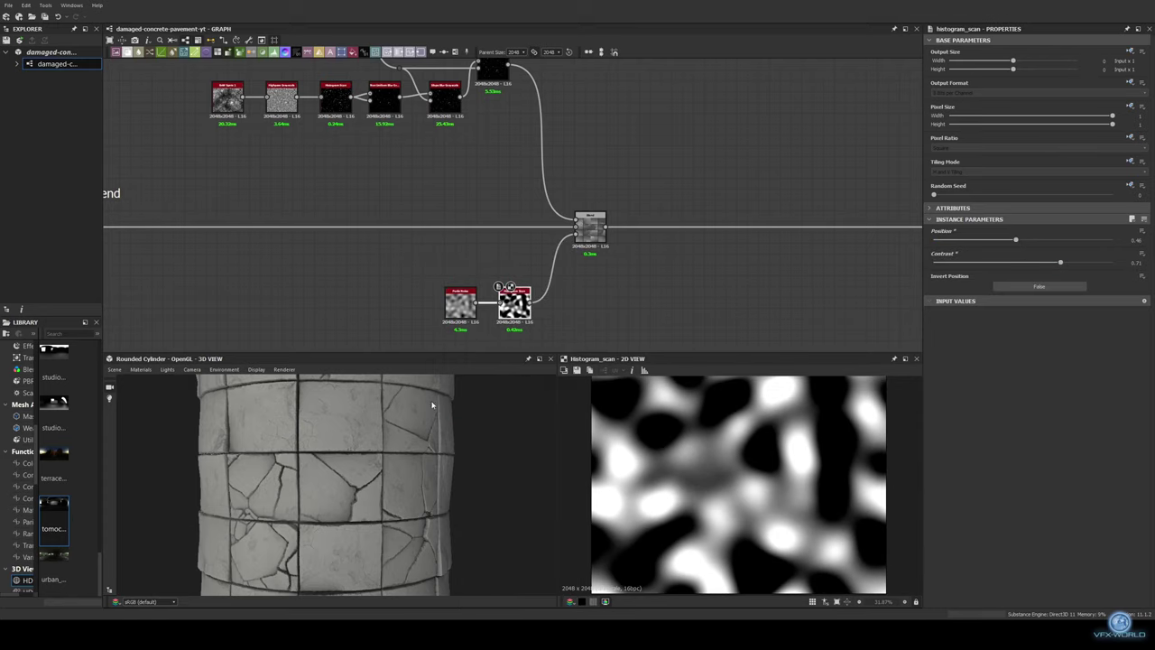
Add a Safe Transform Grayscale after the Histogram Scan and check the second Blend's result
scroll(432, 405, "up", 3)
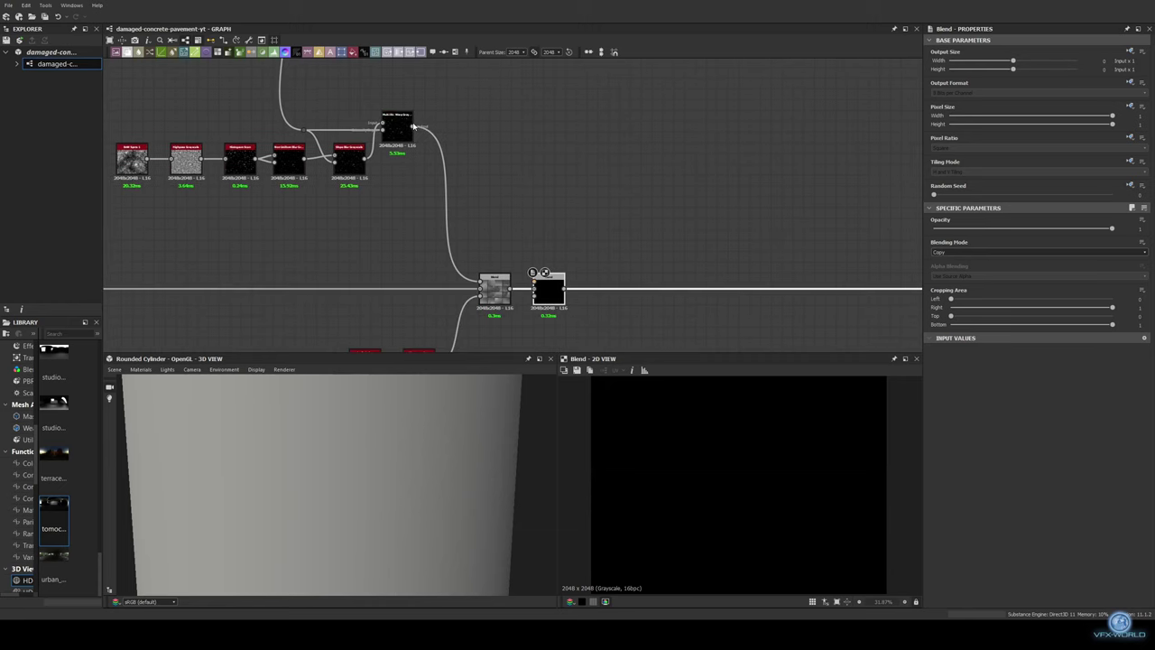
left_click_drag(414, 126, 465, 125)
left_click(492, 147)
middle_click_drag(551, 281, 559, 206)
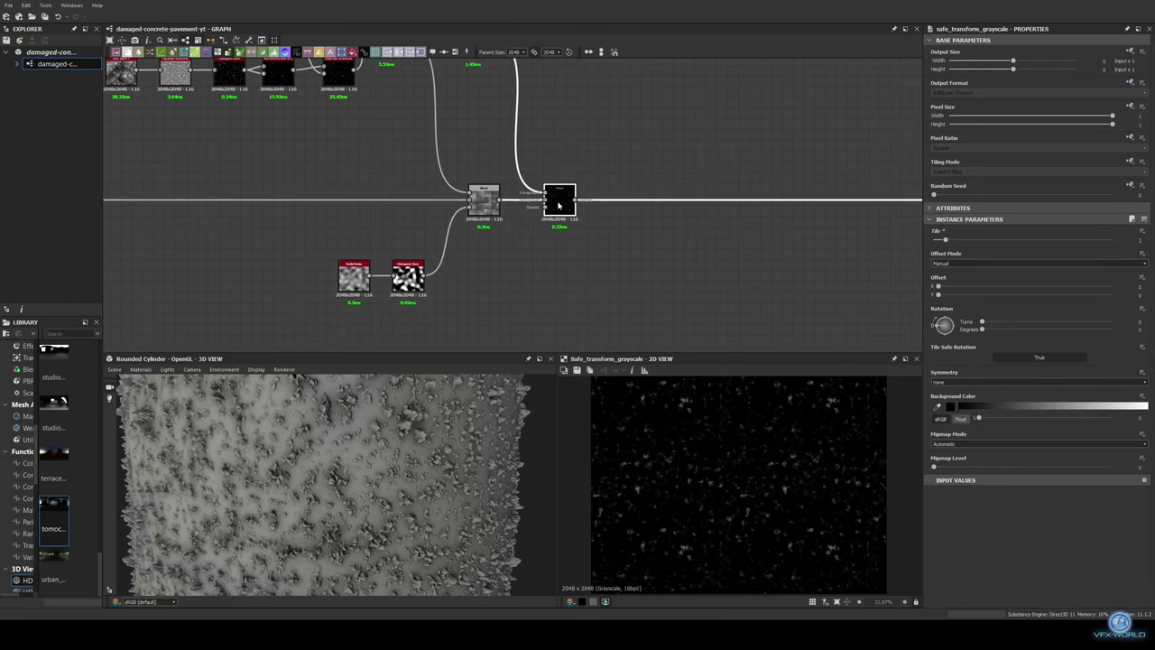
left_click(559, 201)
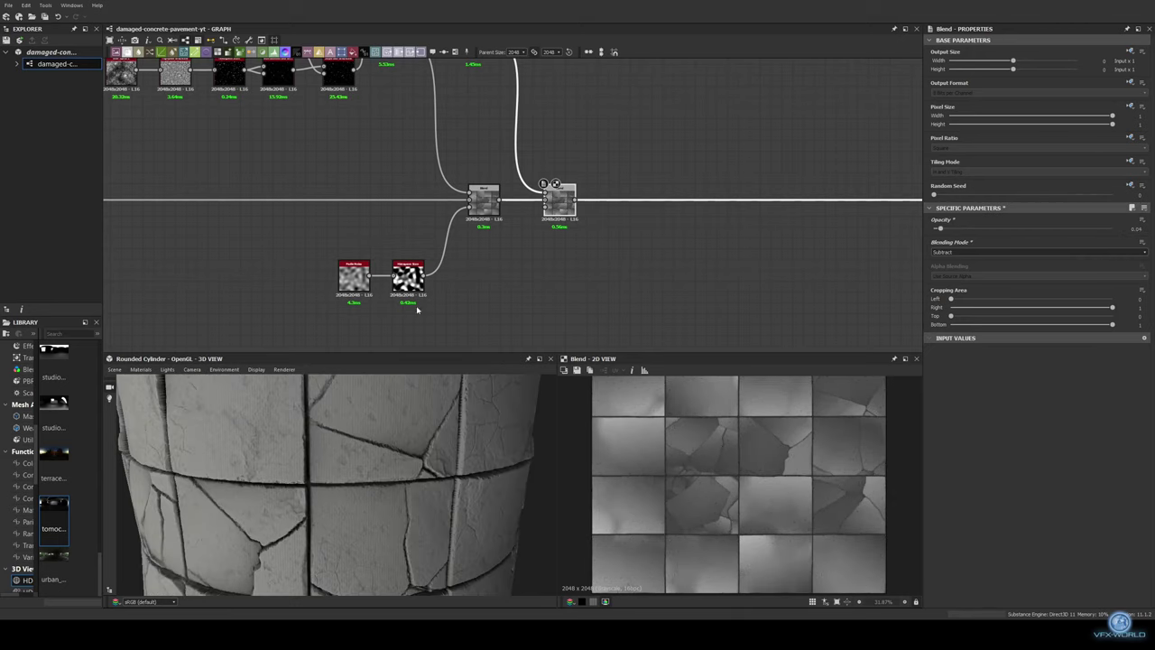
Insert an Invert Grayscale before the Blend and frame the chain as 'surface imperfections'
mouse_move(424, 275)
left_mouse_down()
mouse_move(478, 280)
mouse_move(545, 215)
left_mouse_up()
type("invert")
key("Return")
scroll(413, 443, "down", 3)
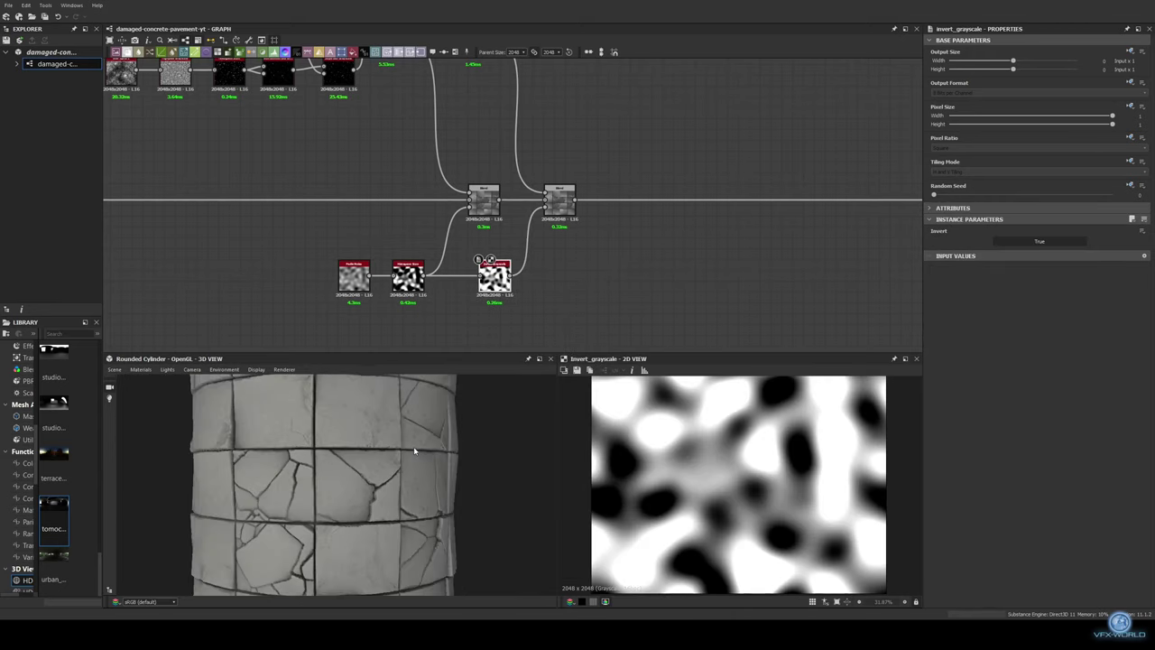
mouse_move(413, 444)
left_mouse_down()
mouse_move(338, 451)
mouse_move(470, 434)
left_mouse_up()
mouse_move(578, 66)
middle_mouse_down()
mouse_move(585, 139)
mouse_move(652, 161)
mouse_move(442, 170)
middle_mouse_up()
key("ctrl+f")
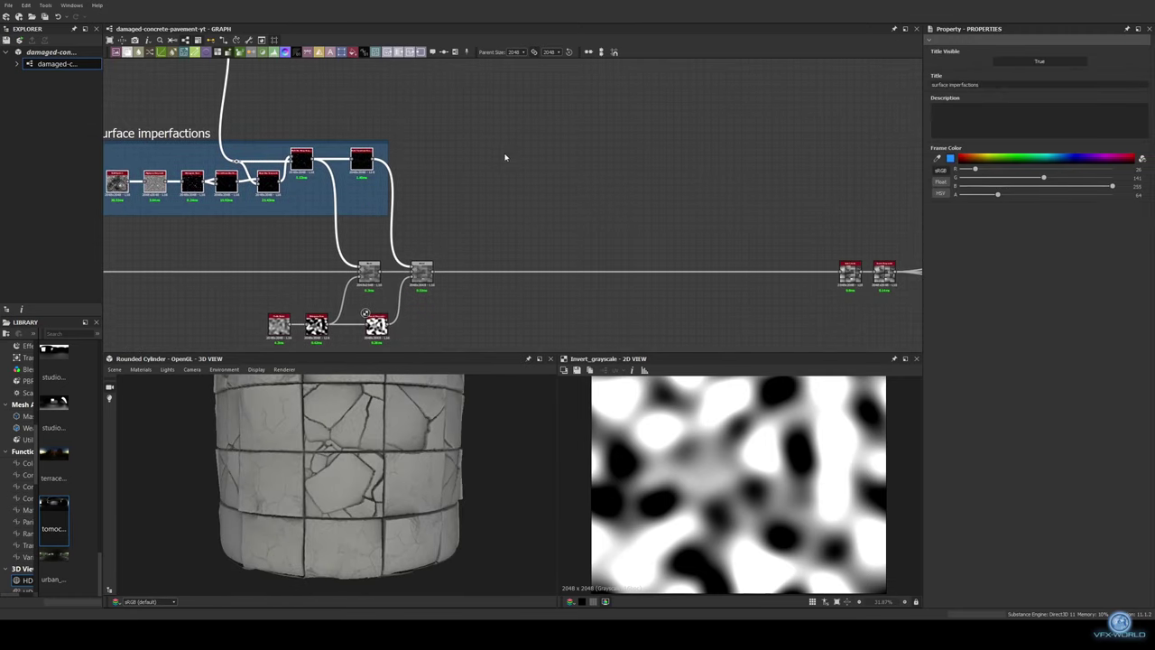
Add a Polygon 2 reduced to 3 sides with inward-curved edges
key("space")
type("polygon")
key("Return")
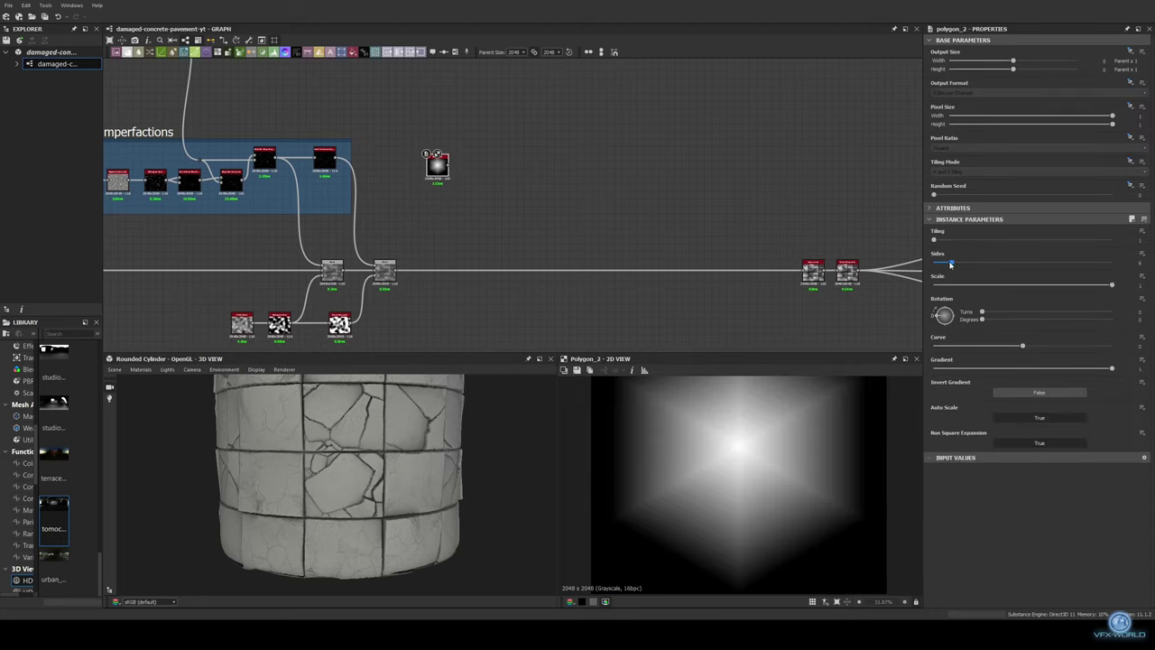
left_click_drag(941, 262, 934, 262)
left_click_drag(1023, 347, 1044, 348)
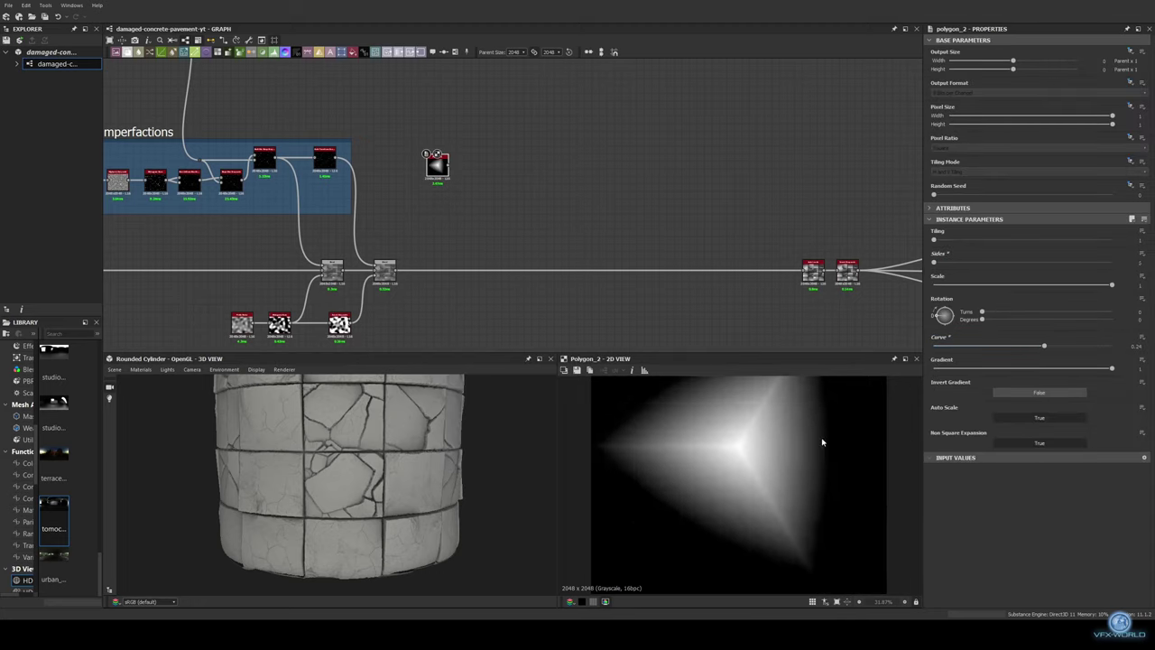
Feed the triangle into a Tile Sampler using Pattern Input with X/Y Amount 1000
scroll(485, 129, "up", 3)
left_click_drag(356, 153, 374, 164)
type("tile")
key("Return")
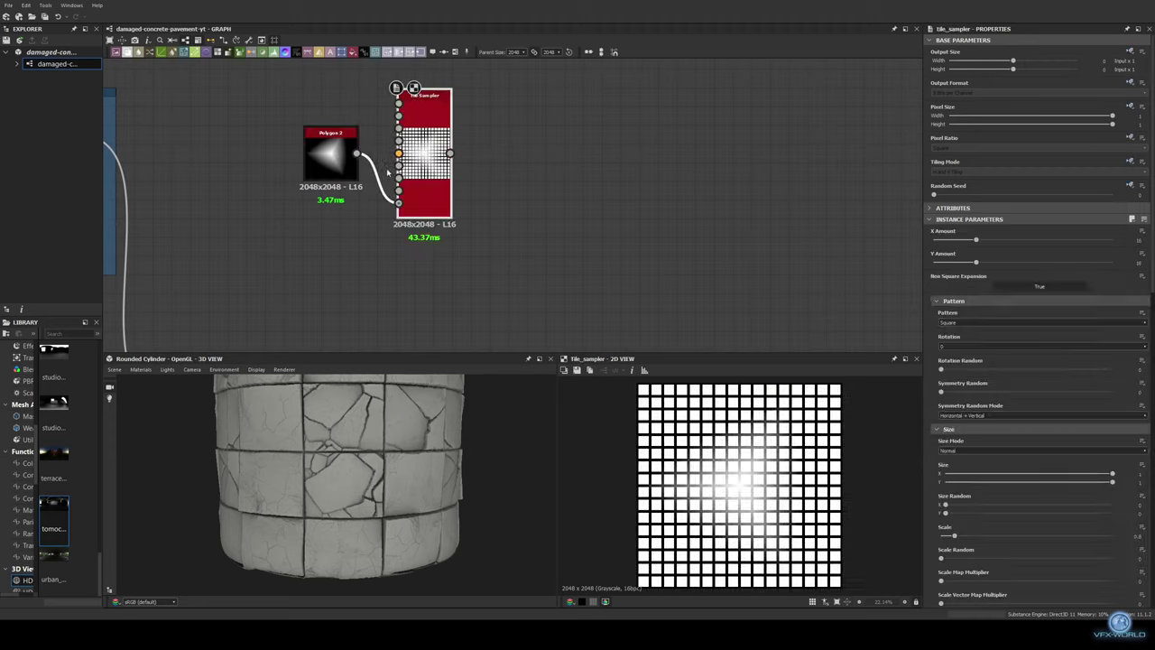
left_click_drag(399, 202, 398, 102)
left_click(1039, 322)
left_click(1039, 335)
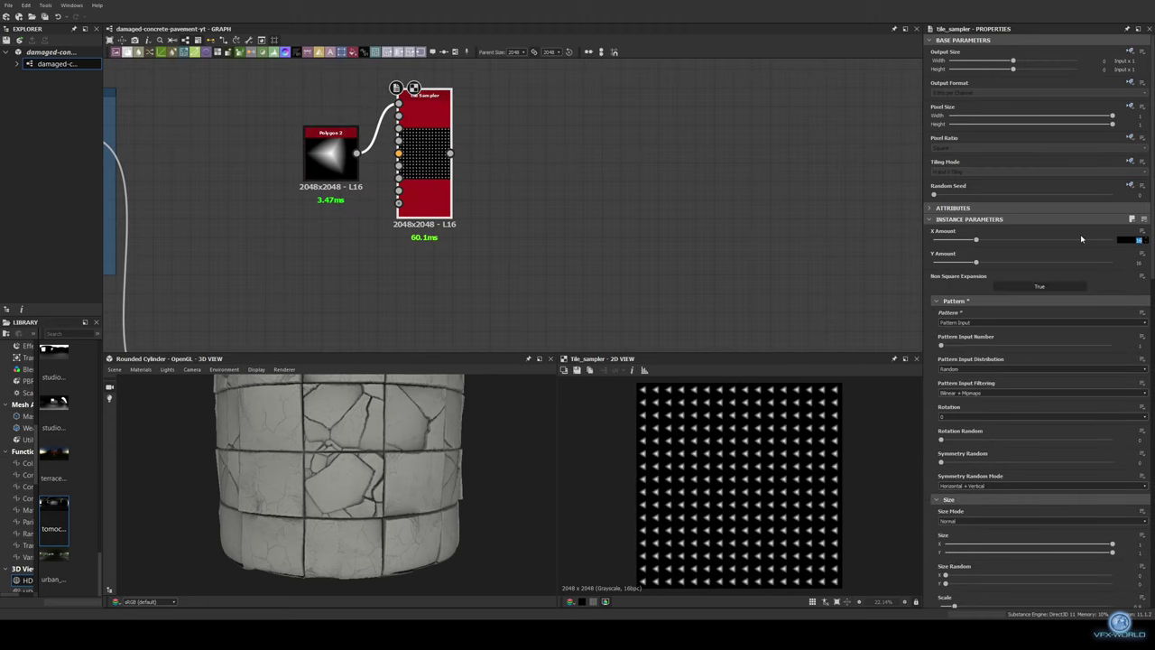
type("1000")
key("Return")
Enlarge the tiles, raise scale, position and color randomness, and add a Safe Transform Grayscale
scroll(1005, 517, "down", 3)
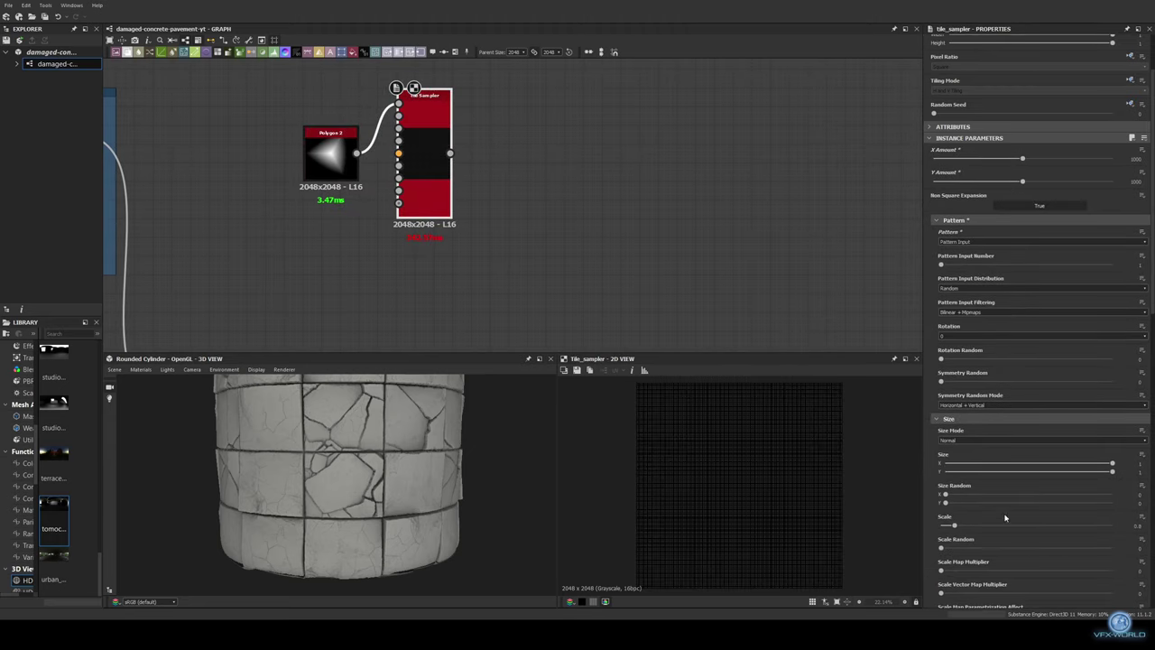
left_click_drag(971, 524, 1033, 525)
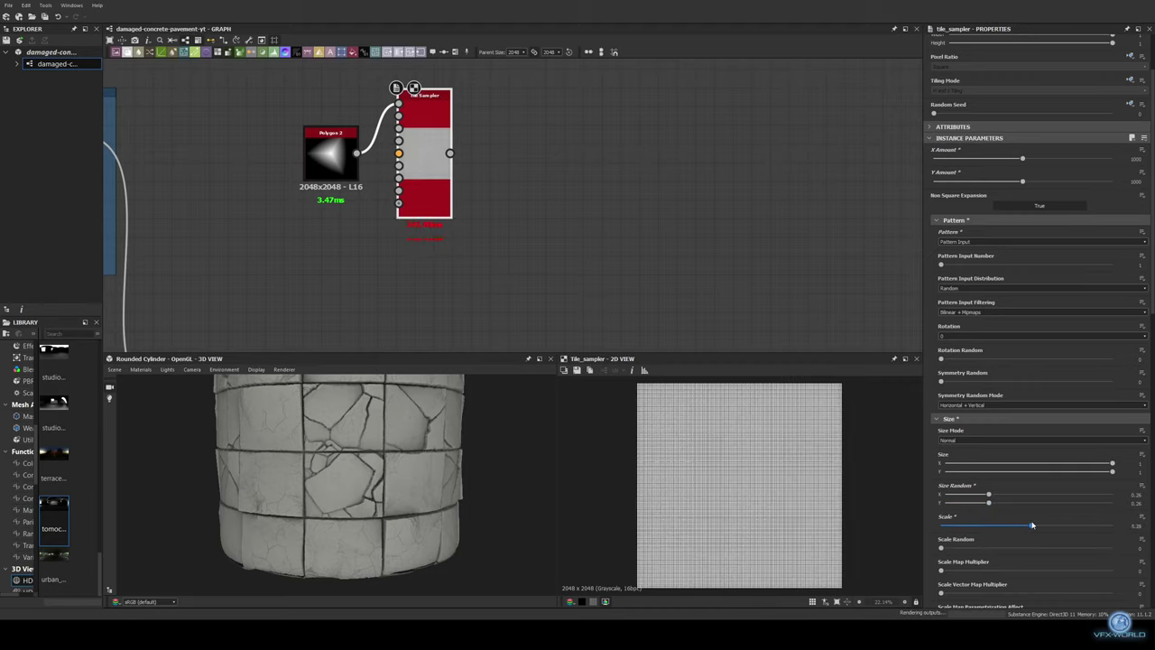
scroll(1013, 542, "down", 2)
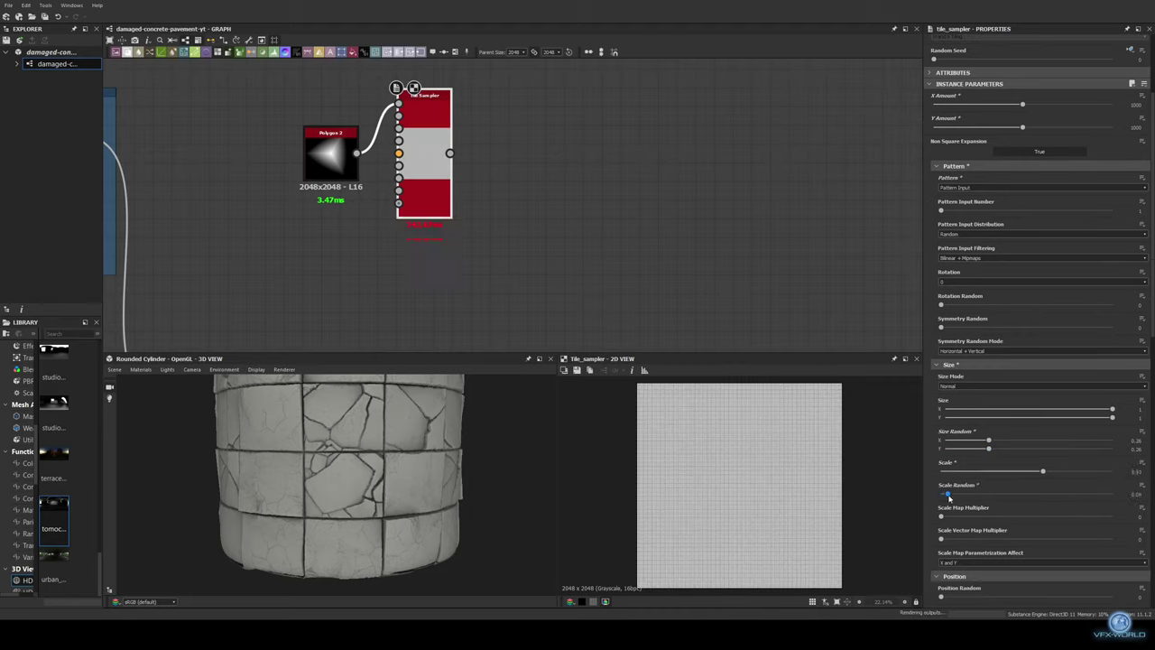
scroll(996, 499, "down", 4)
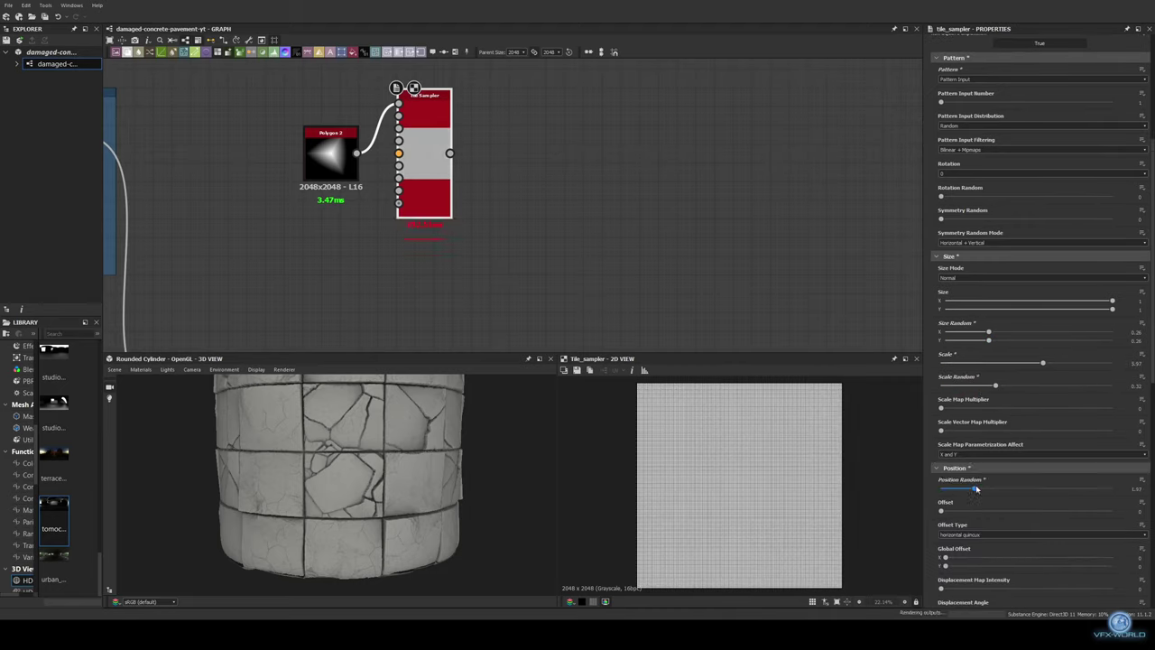
left_click_drag(941, 489, 986, 490)
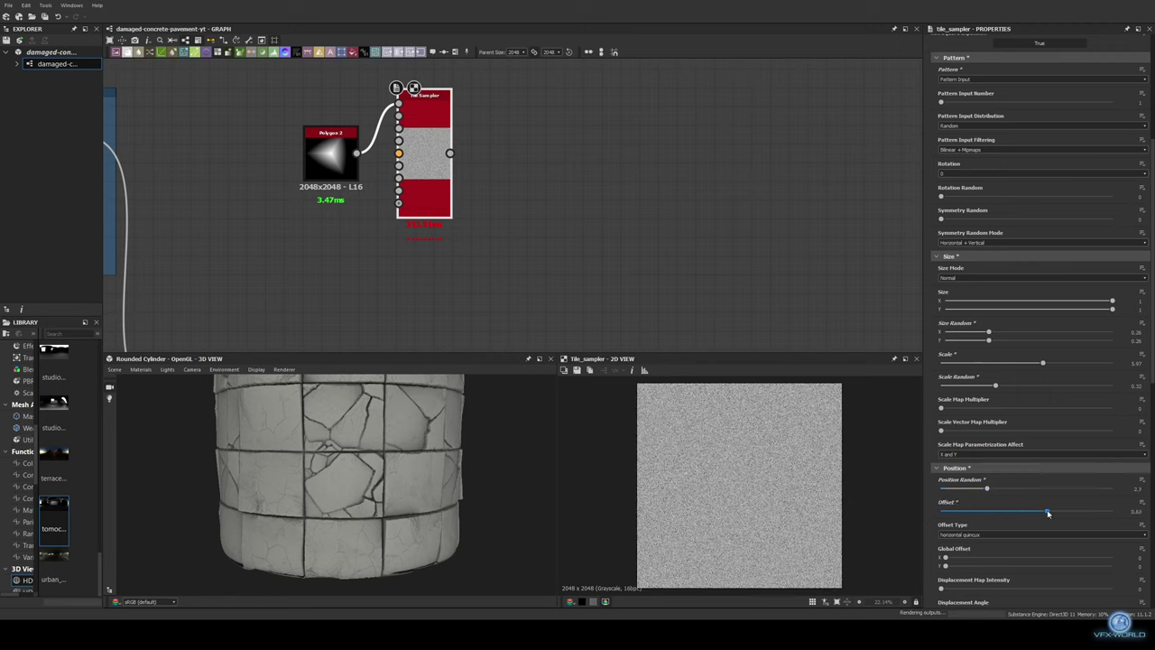
scroll(1028, 512, "down", 10)
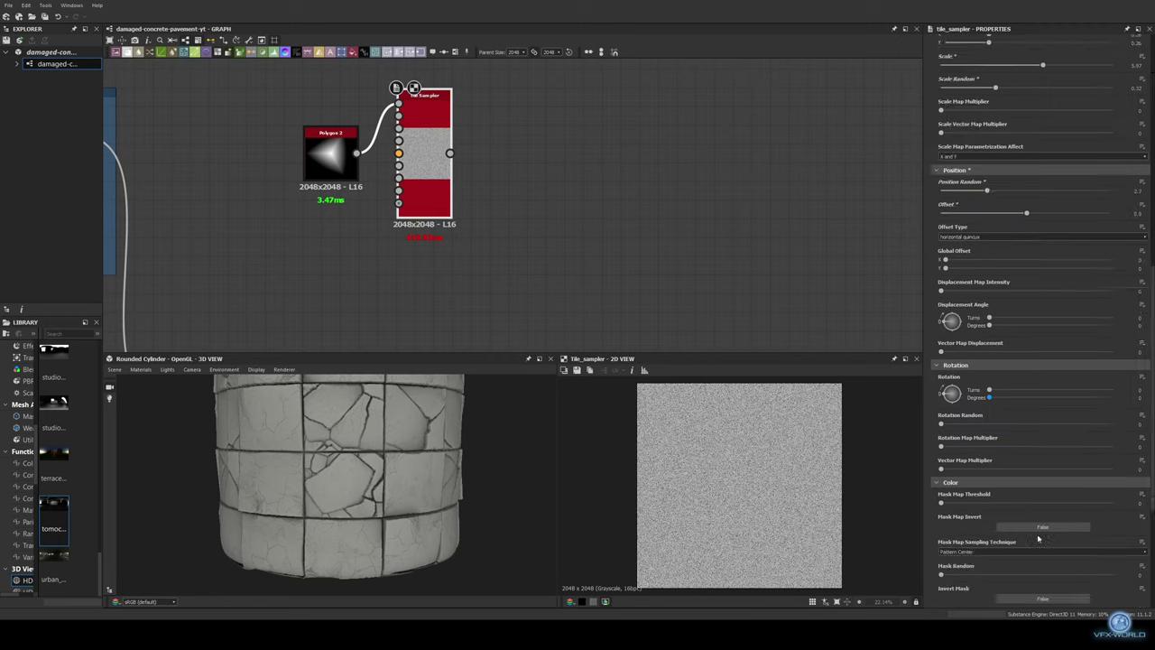
scroll(1027, 513, "down", 7)
left_click_drag(1030, 524, 1038, 525)
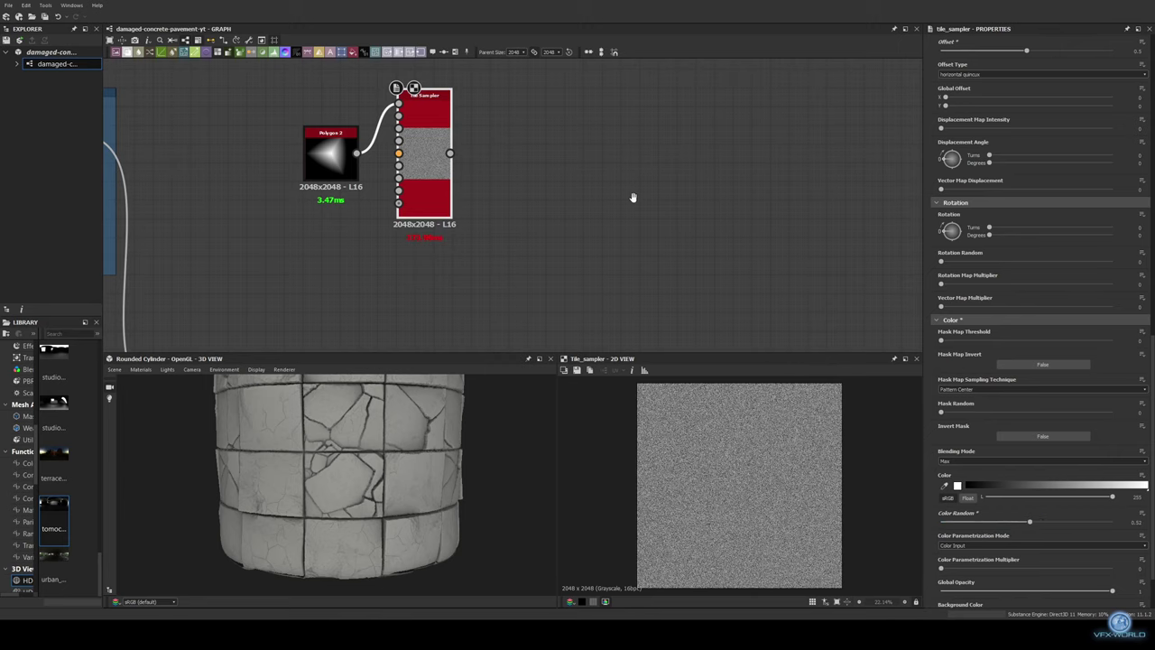
middle_click_drag(633, 197, 566, 225)
scroll(567, 225, "down", 3)
Add a Blend on the main height line with opacity 0.02
key("space")
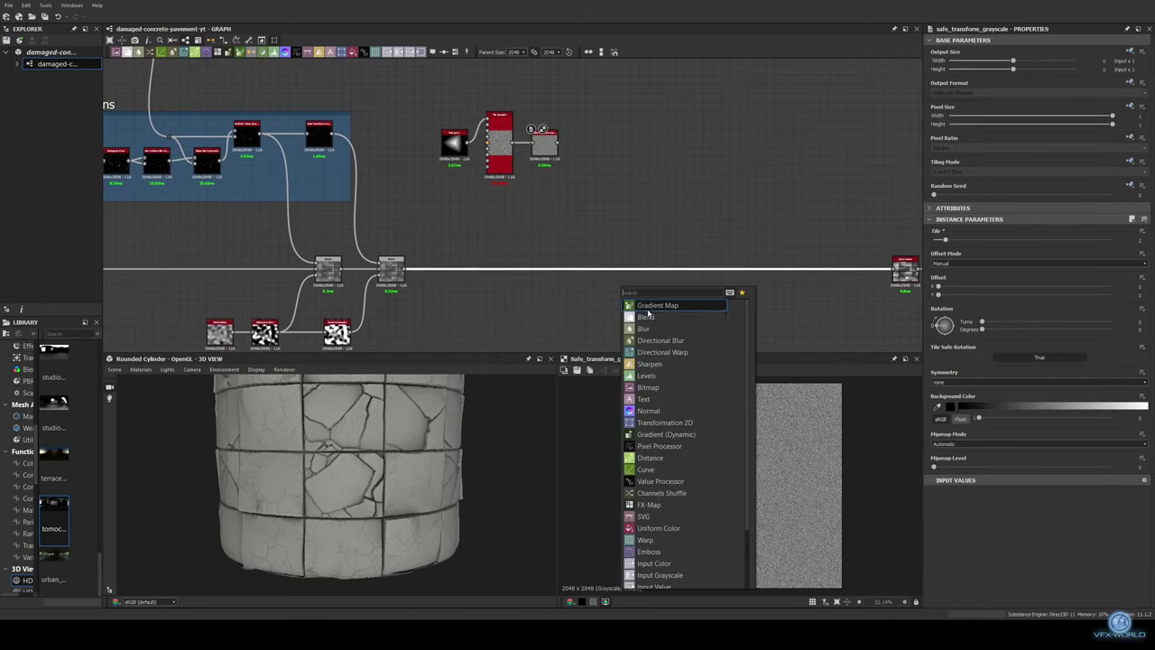
left_click(647, 317)
scroll(419, 443, "up", 3)
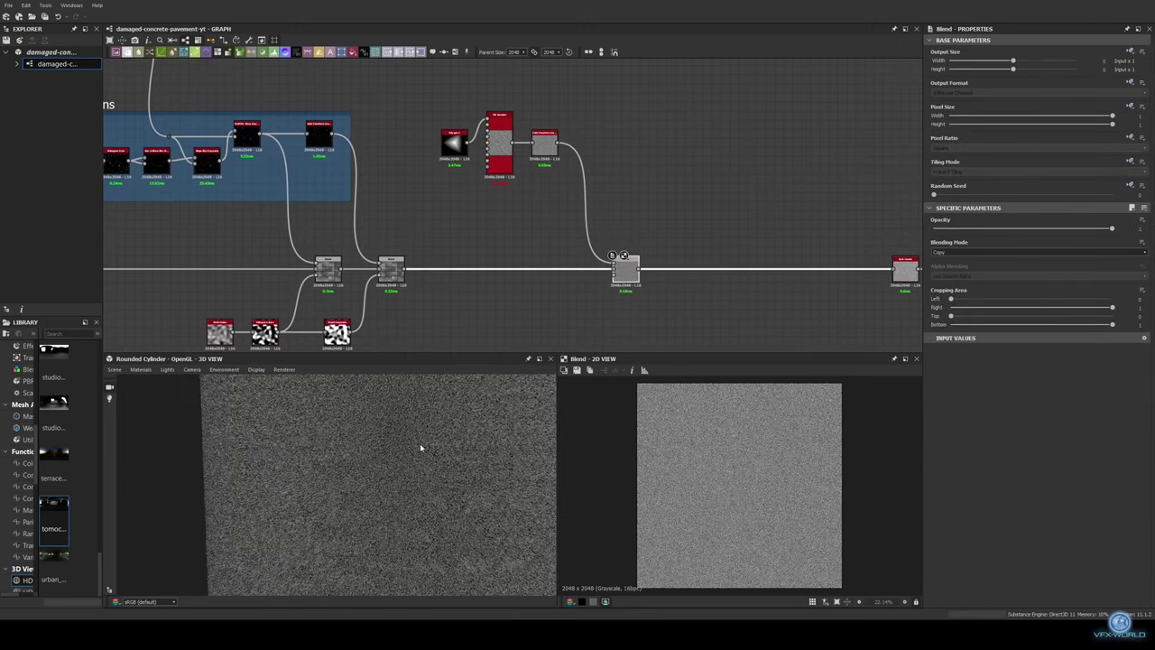
scroll(465, 431, "up", 3)
type("0.1")
key("Return")
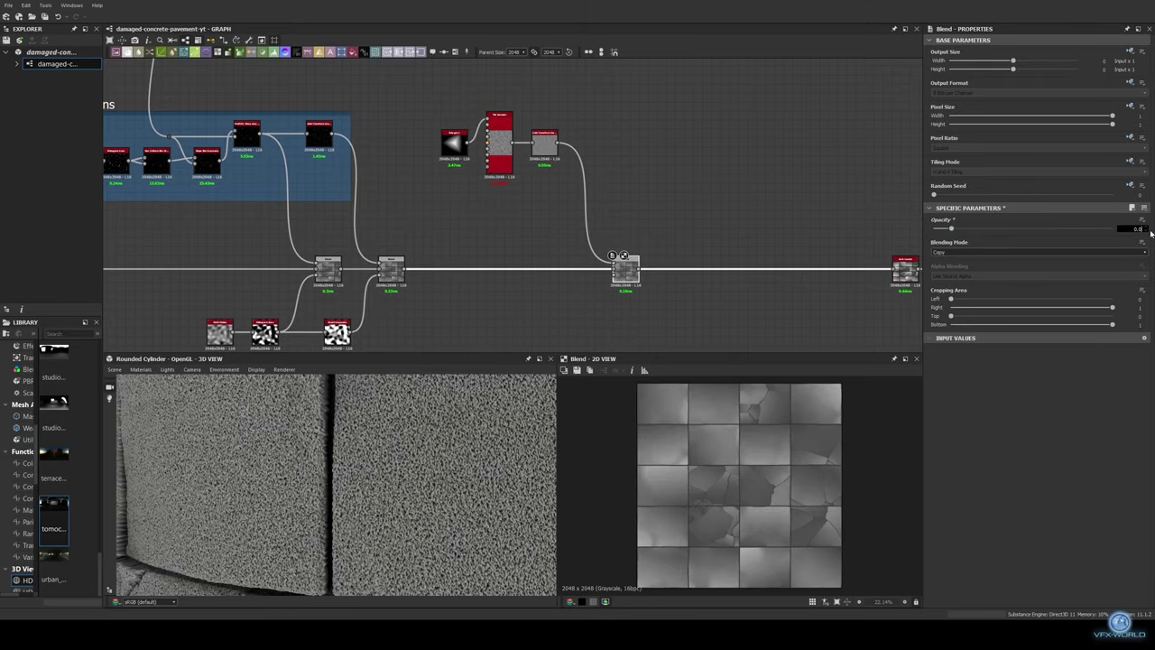
type("2")
key("Return")
Build the blend mask from a Non Uniform Blur Grayscale and Histogram Scan with raised position
middle_click_drag(516, 307, 503, 235)
key("space")
type("gru")
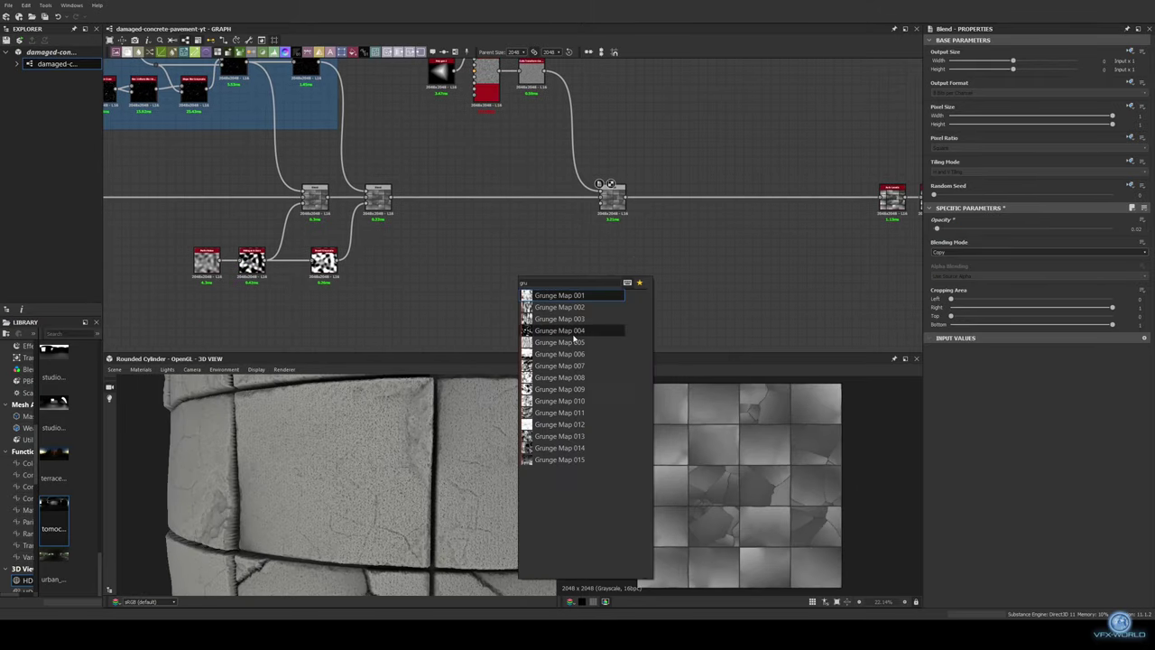
left_click(595, 436)
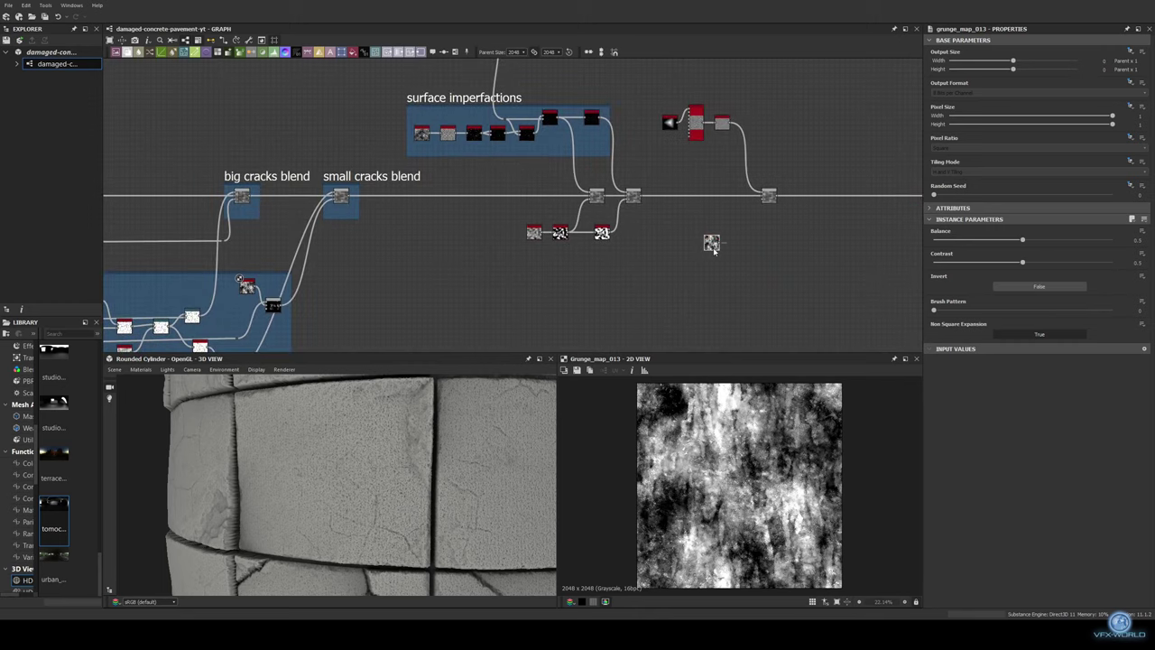
key("Delete")
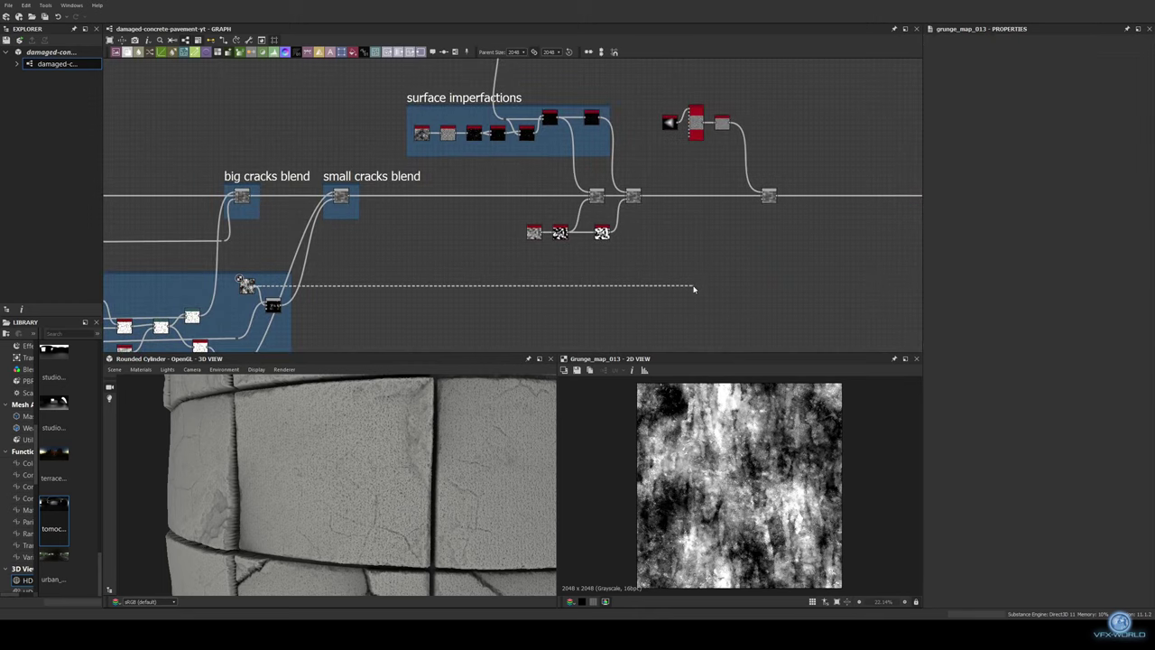
left_click_drag(706, 254, 708, 253)
left_click(774, 286)
scroll(727, 267, "up", 5)
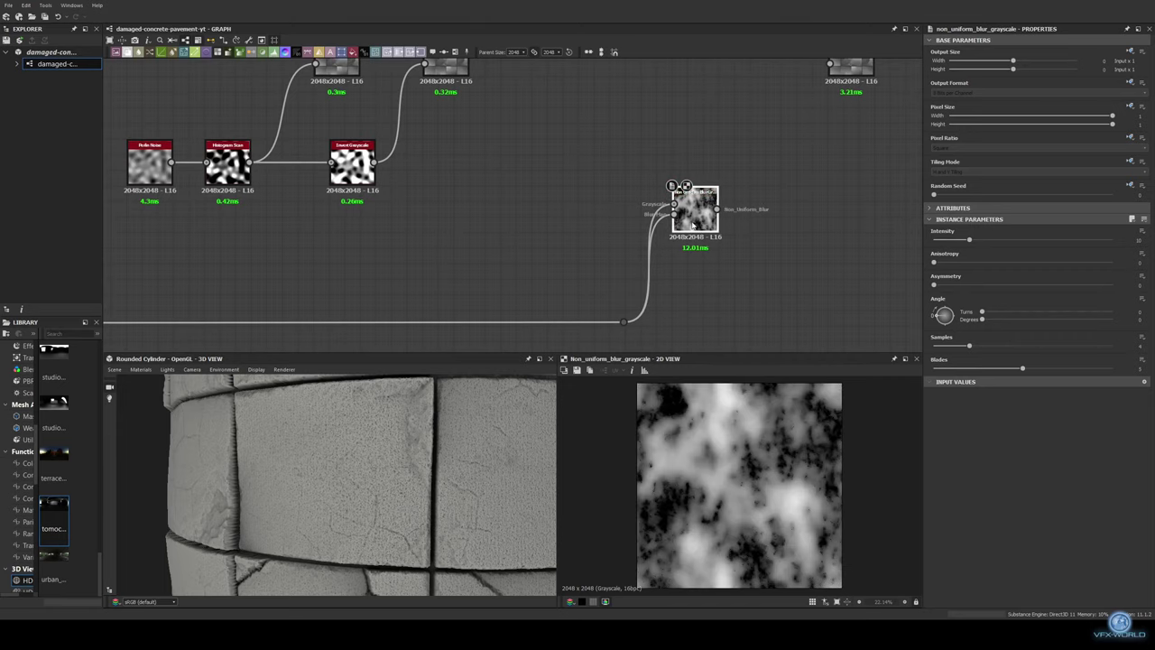
left_click_drag(717, 209, 728, 226)
left_click(763, 240)
mouse_move(934, 239)
left_mouse_down()
mouse_move(1001, 239)
mouse_move(975, 262)
left_mouse_up()
Frame the three detail nodes with Ctrl+F as 'concrete dmg detail'
scroll(668, 242, "down", 2)
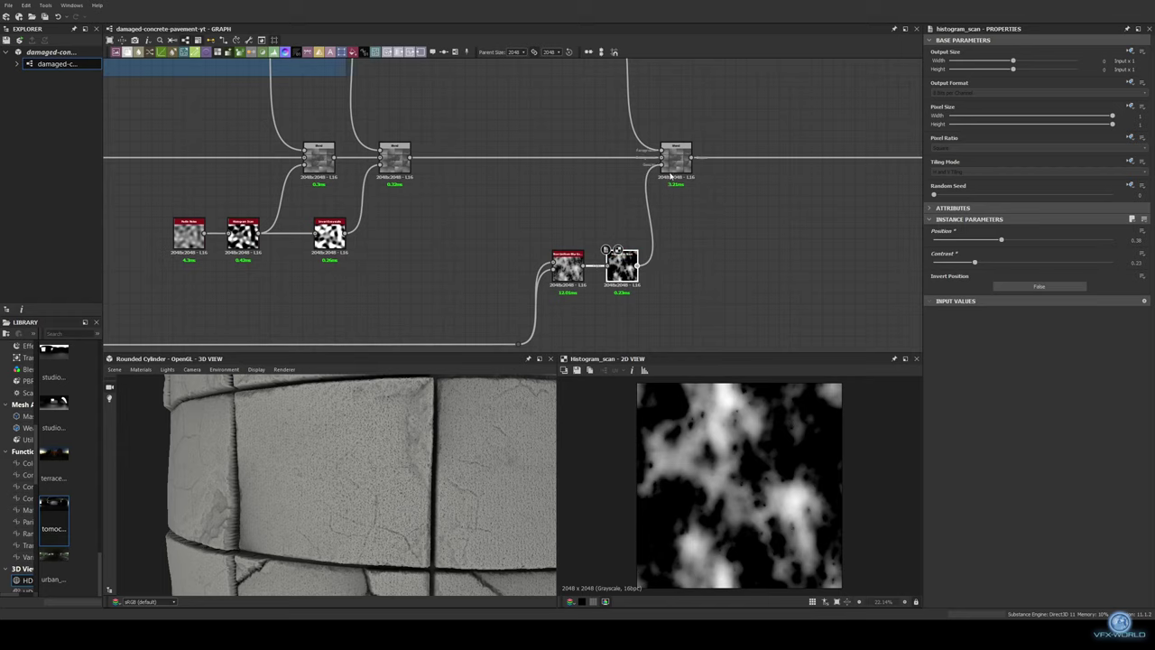
mouse_move(326, 492)
left_mouse_down()
mouse_move(338, 474)
mouse_move(292, 475)
mouse_move(364, 479)
mouse_move(342, 465)
left_mouse_up()
scroll(334, 471, "down", 5)
scroll(596, 238, "down", 1)
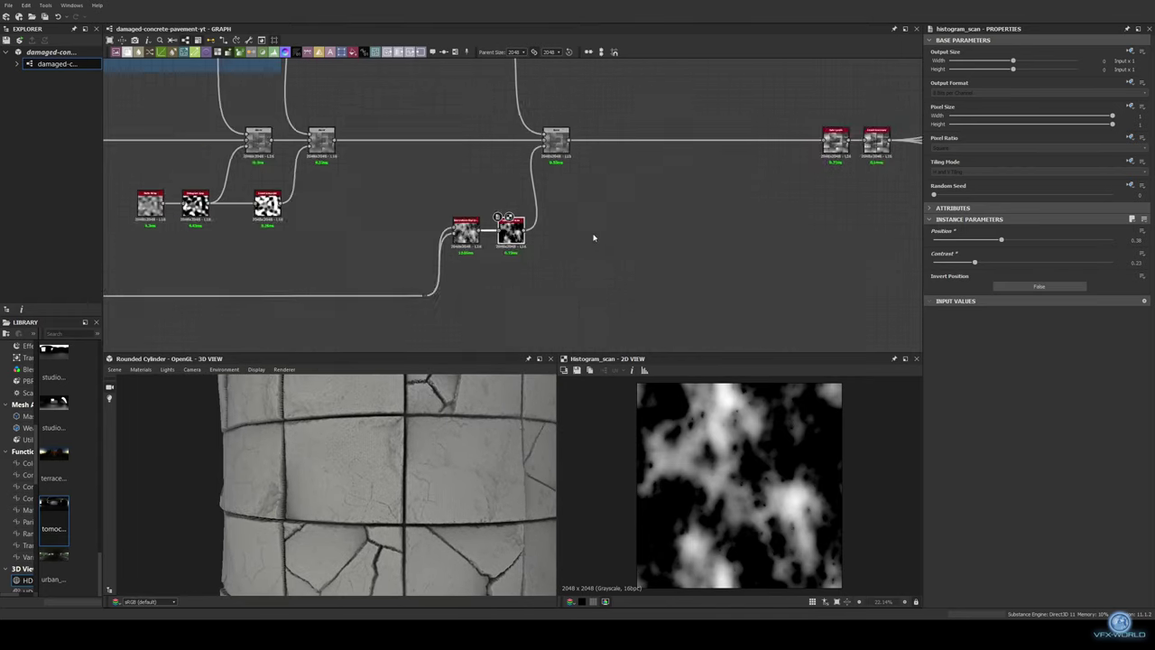
scroll(472, 171, "down", 2)
key("ctrl+f")
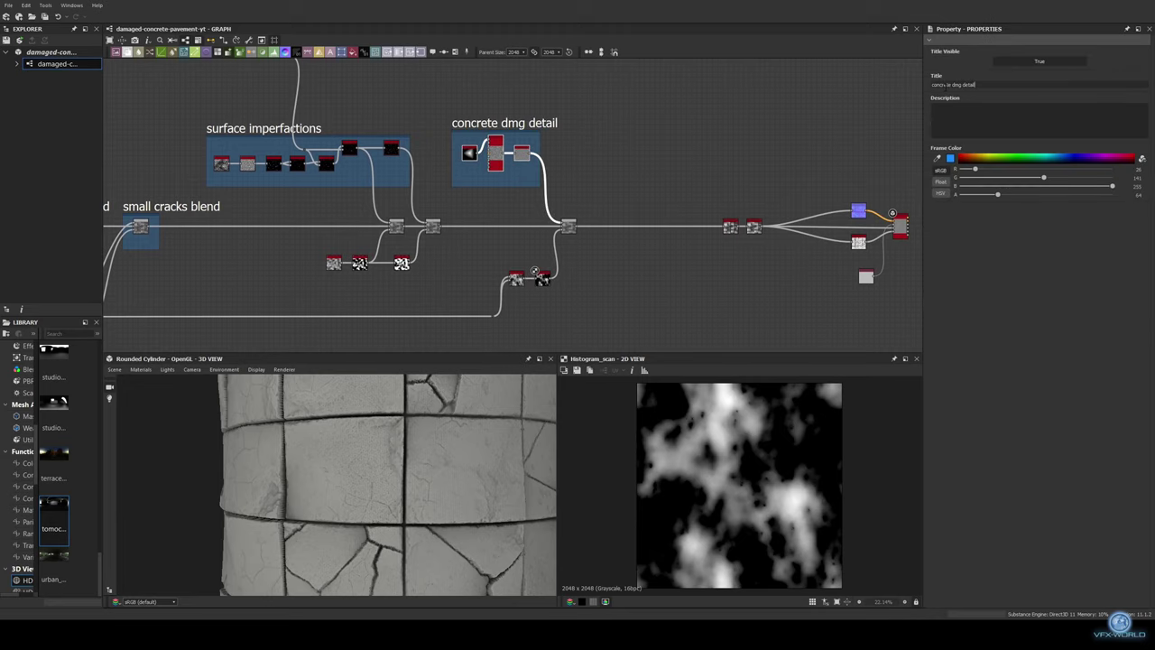
middle_click_drag(534, 271, 505, 194)
middle_click_drag(480, 310, 609, 256)
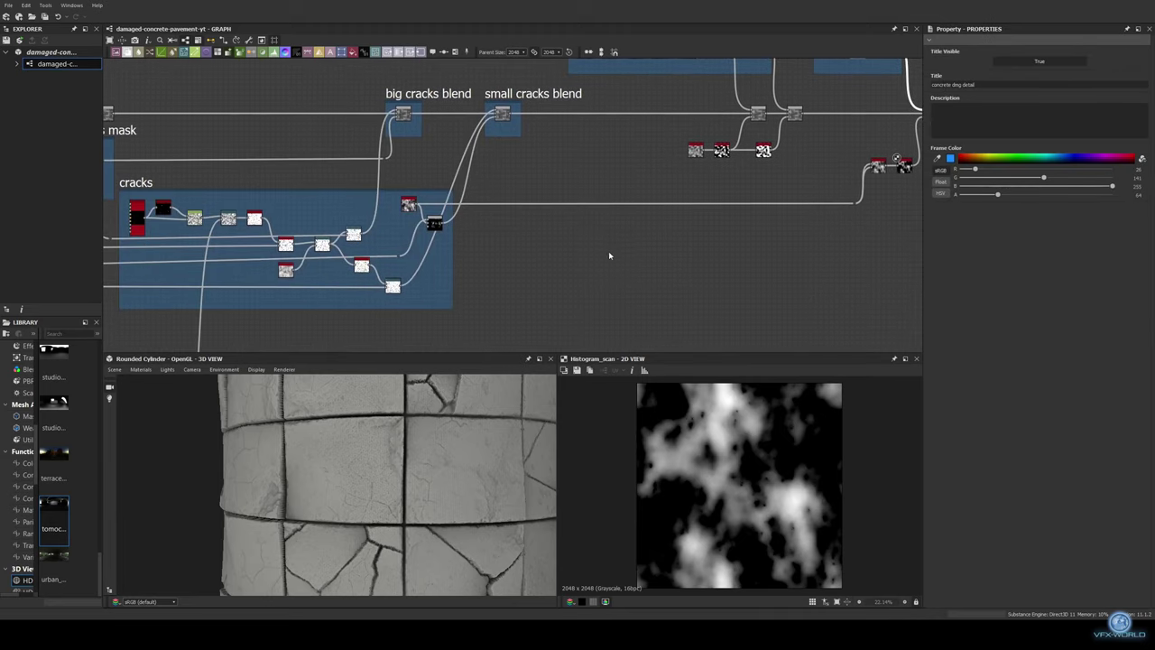
Add BnW Spots 1 into a Multi Dir. Warp Grayscale with increased intensity
middle_click_drag(803, 253, 605, 248)
right_click(605, 242)
left_click(645, 259)
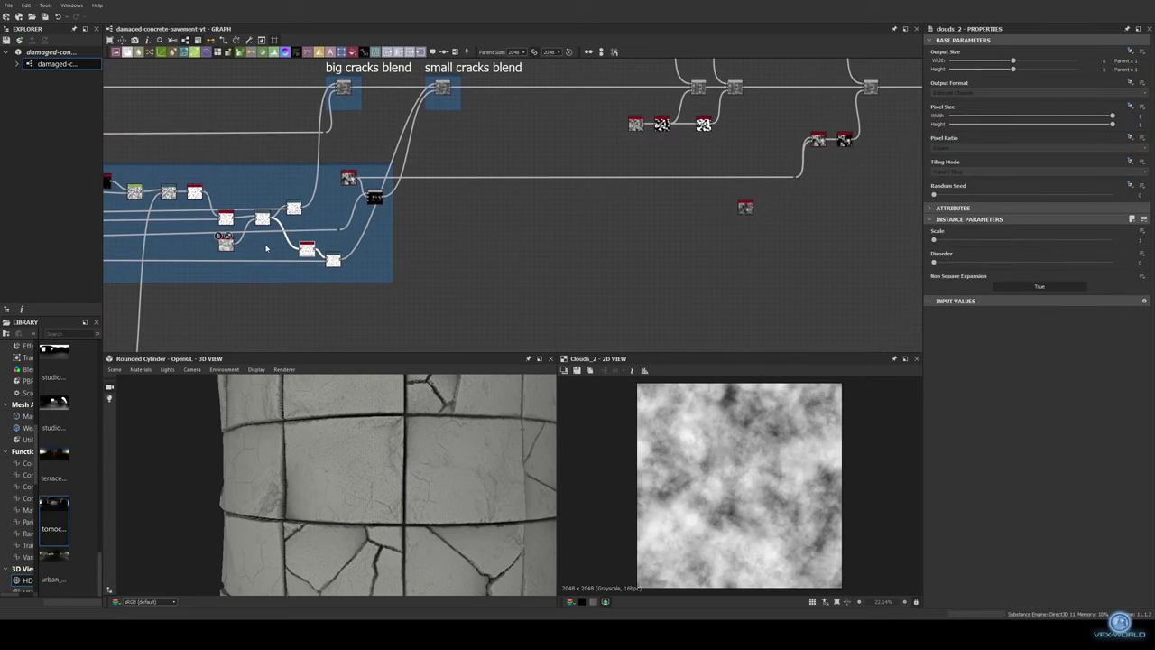
left_click_drag(757, 236, 758, 236)
type("mul")
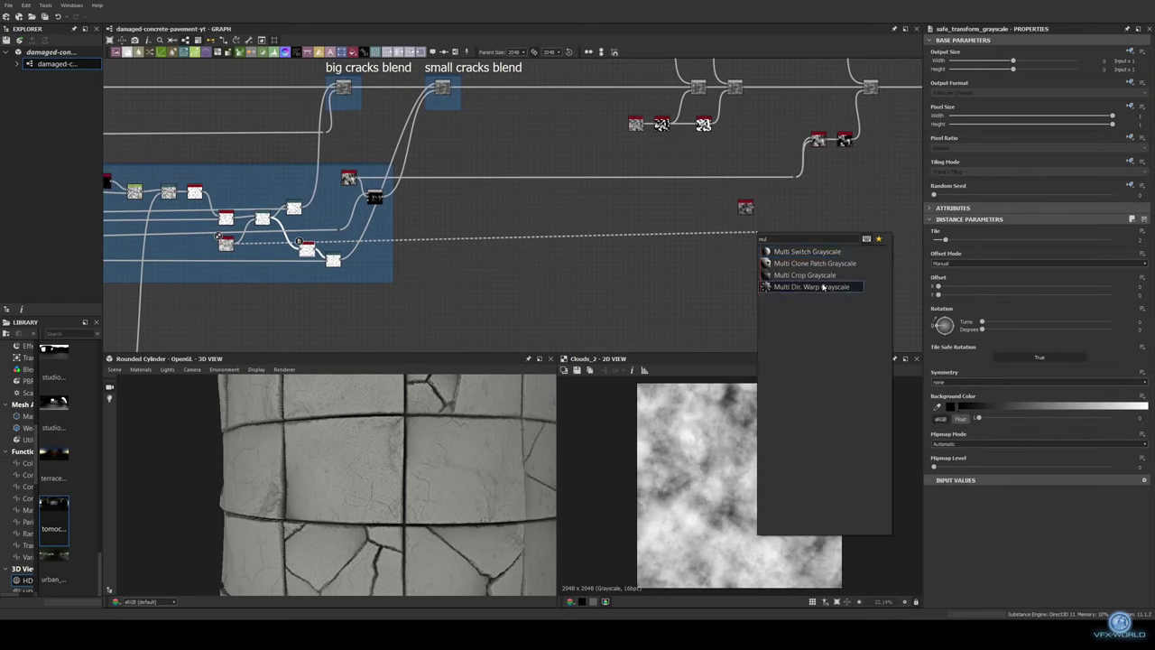
left_click(822, 287)
scroll(813, 235, "up", 3)
scroll(759, 447, "up", 5)
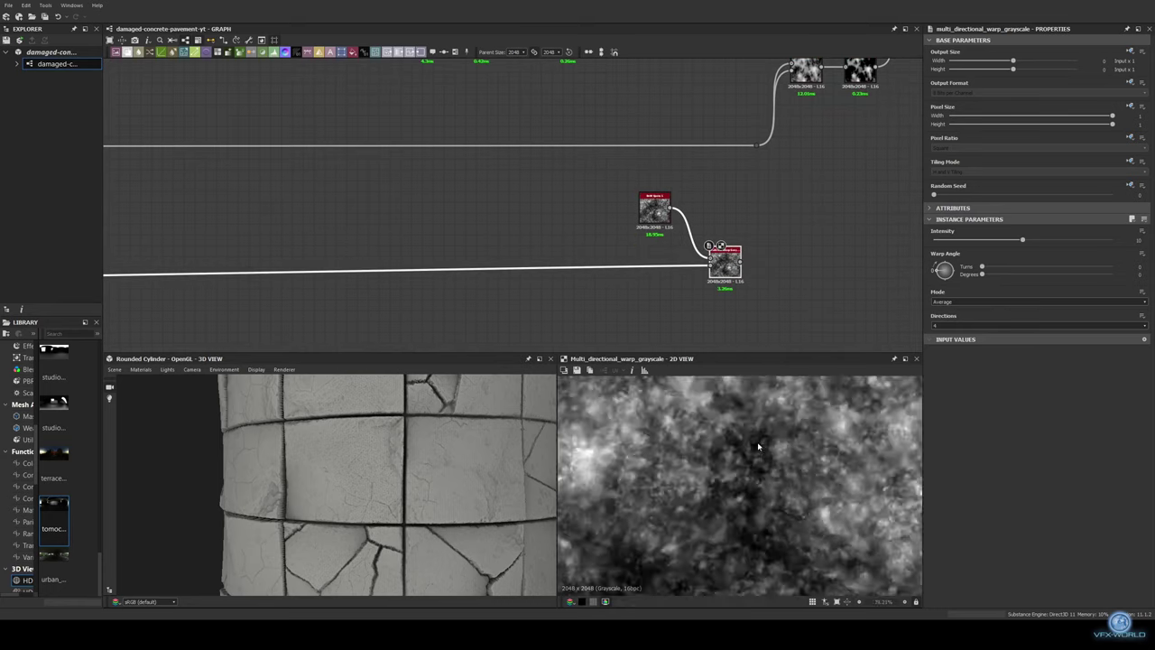
scroll(758, 447, "up", 2)
left_click_drag(1022, 240, 1035, 241)
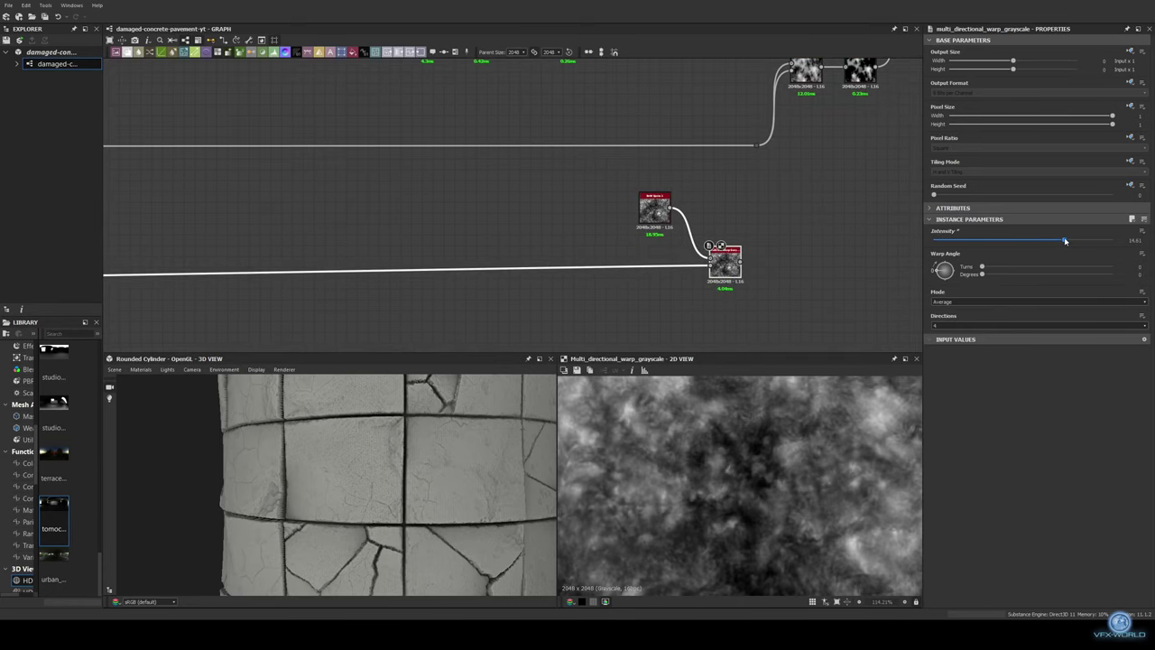
Add a Slope Blur Grayscale after the warp in Min mode with lowered intensity
middle_click_drag(743, 266, 582, 269)
key("space")
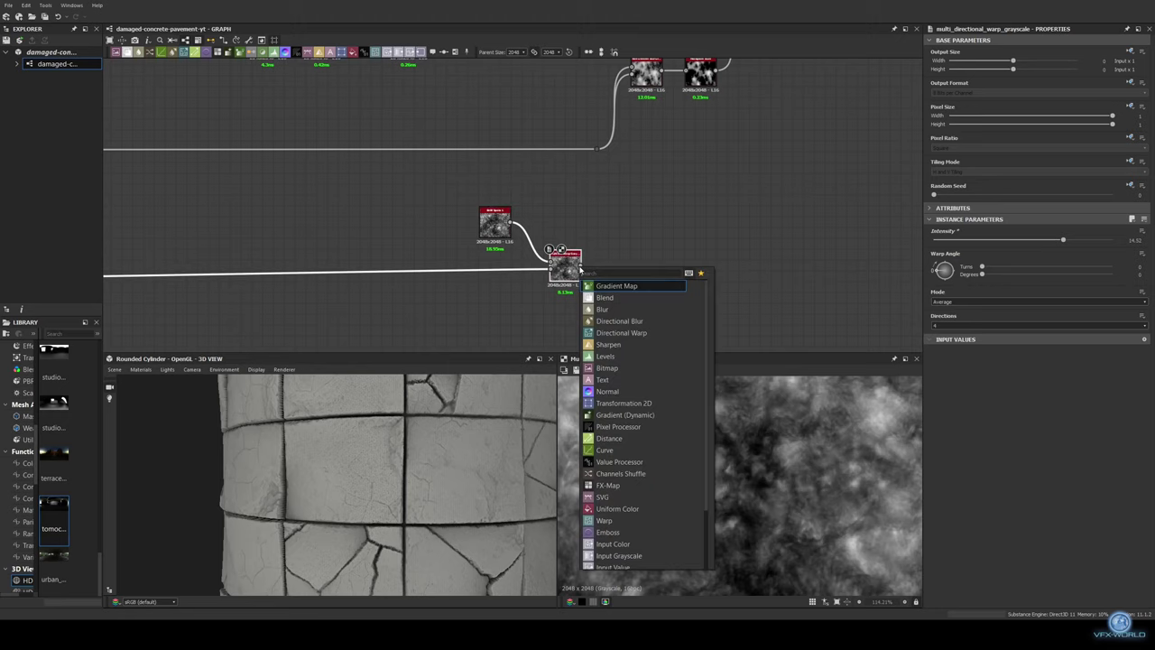
type("non")
key("Return")
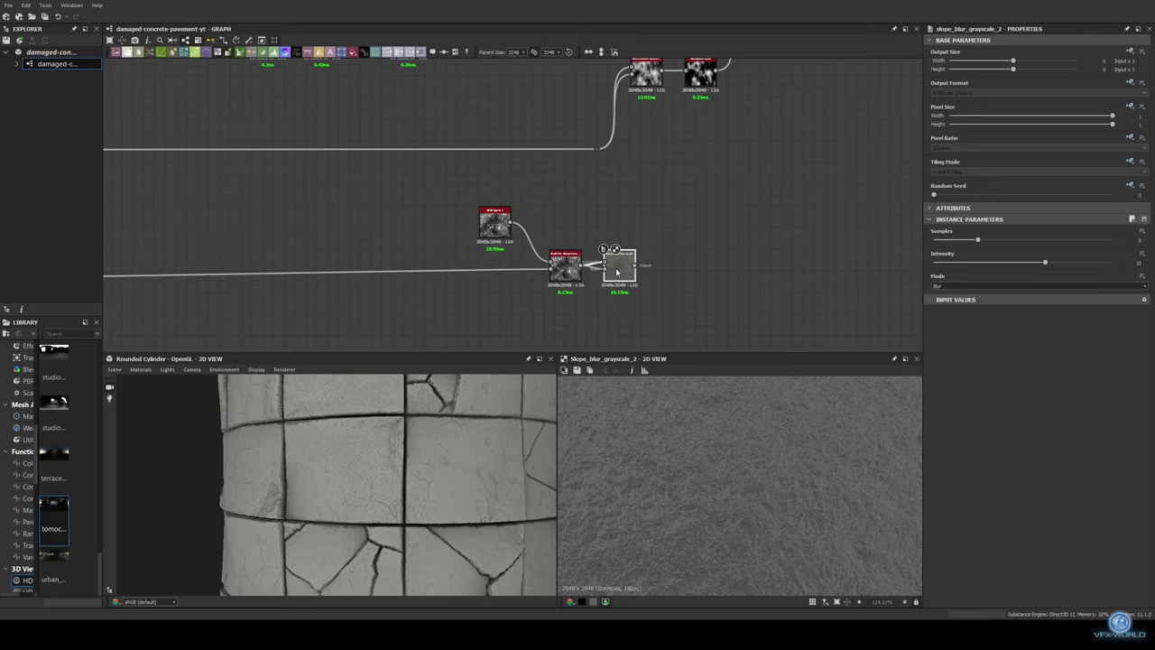
left_click(970, 299)
left_click(939, 263)
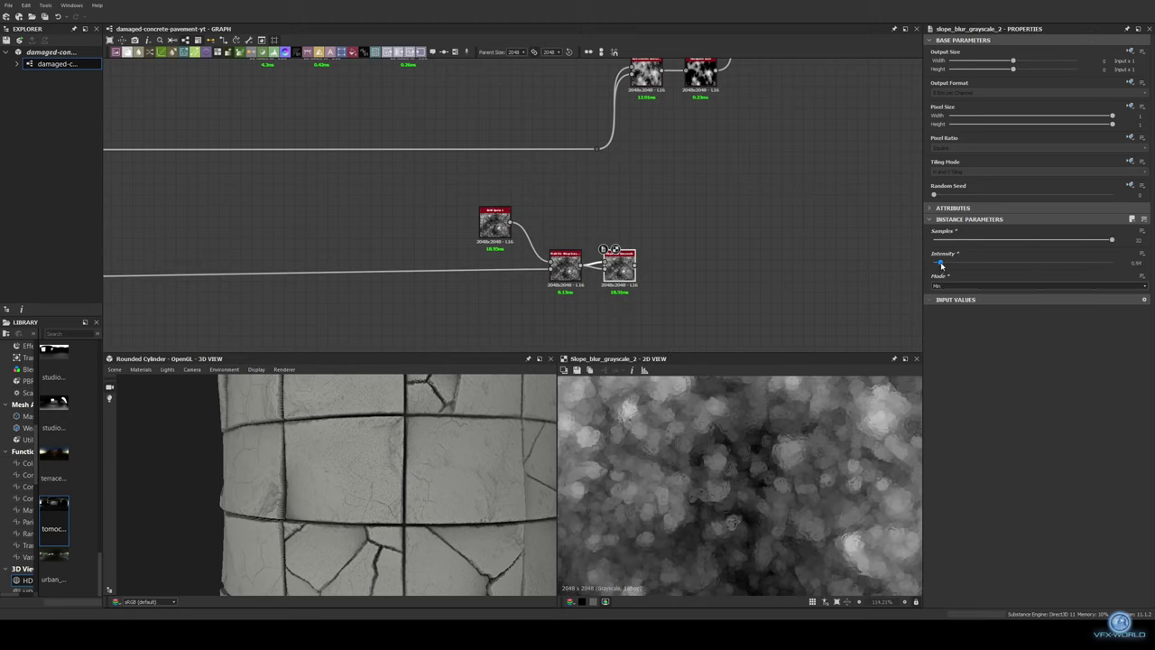
Multiply the slope-blurred spots with the existing noise through a Blend
scroll(756, 398, "up", 1)
middle_click_drag(686, 213, 503, 219)
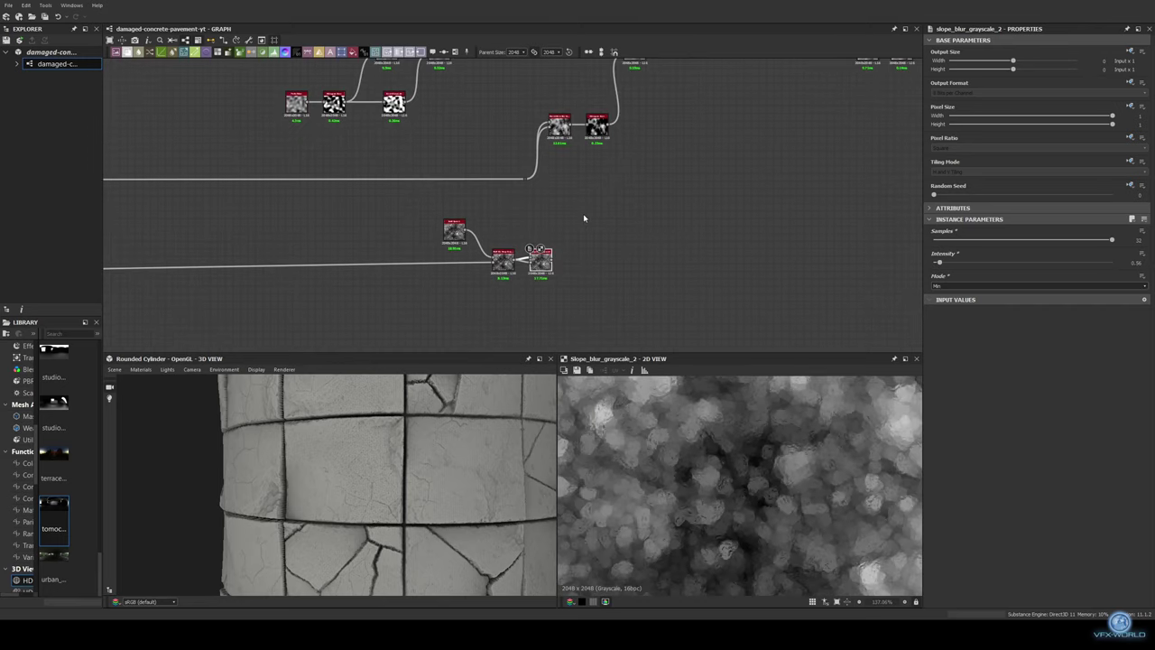
left_click_drag(454, 267, 515, 165)
left_click(540, 194)
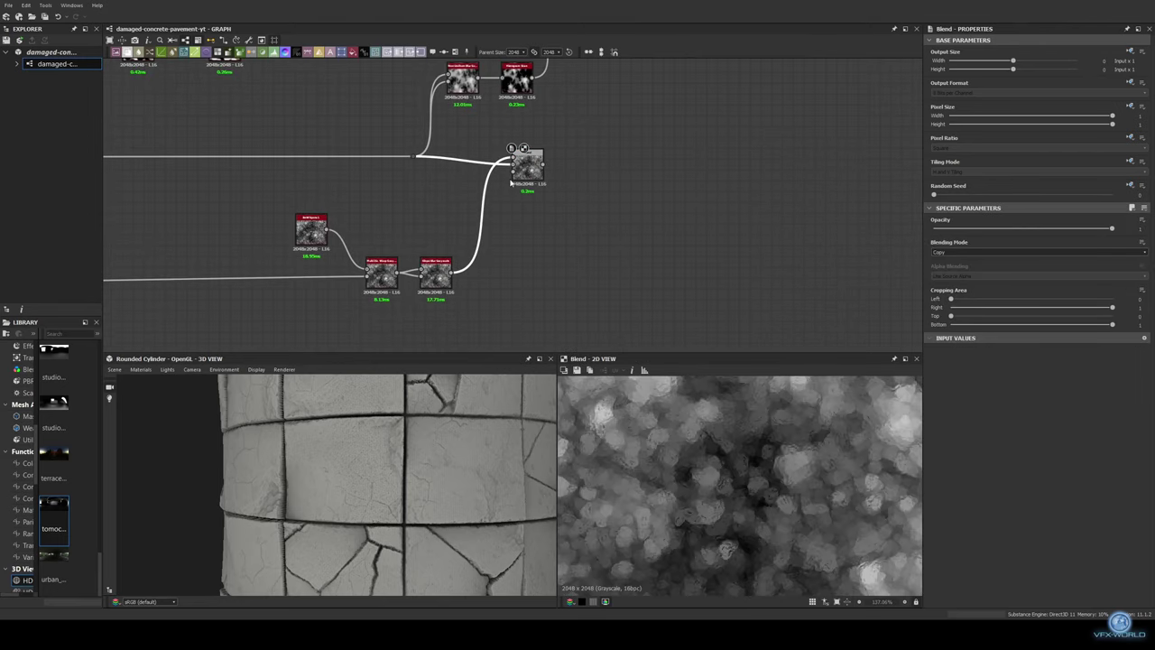
middle_click_drag(530, 165, 413, 168)
left_click(1038, 252)
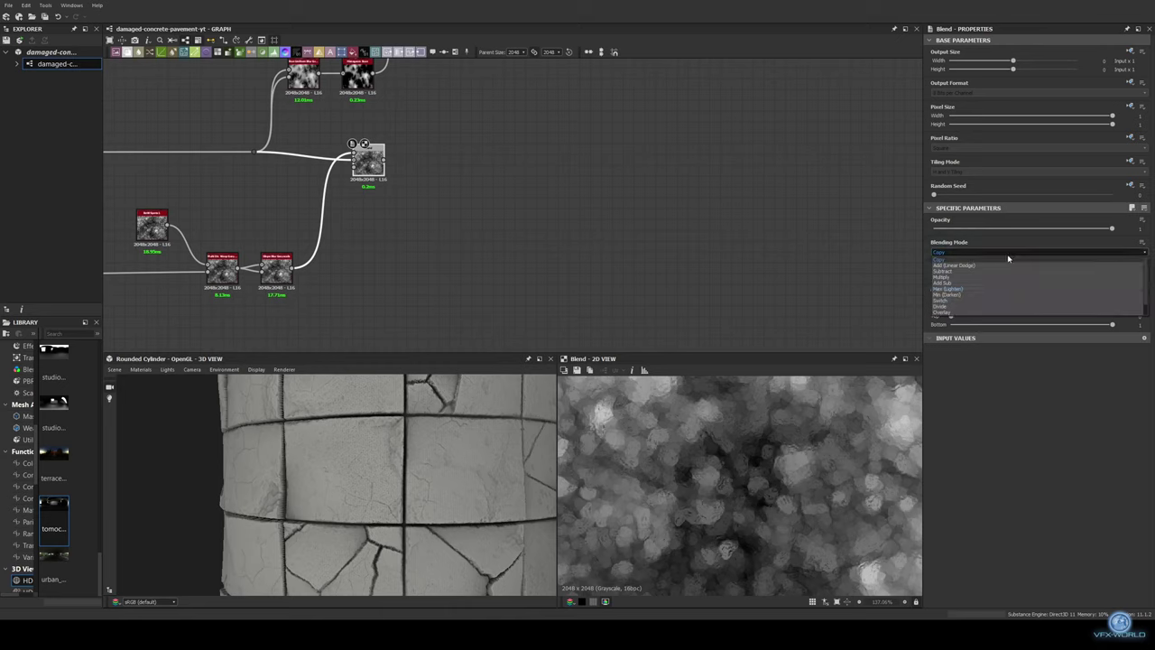
left_click(944, 274)
Soften the result with a Blur HQ Grayscale at intensity 2.7
scroll(725, 402, "down", 5)
middle_click_drag(582, 200, 555, 210)
left_click_drag(358, 166, 414, 170)
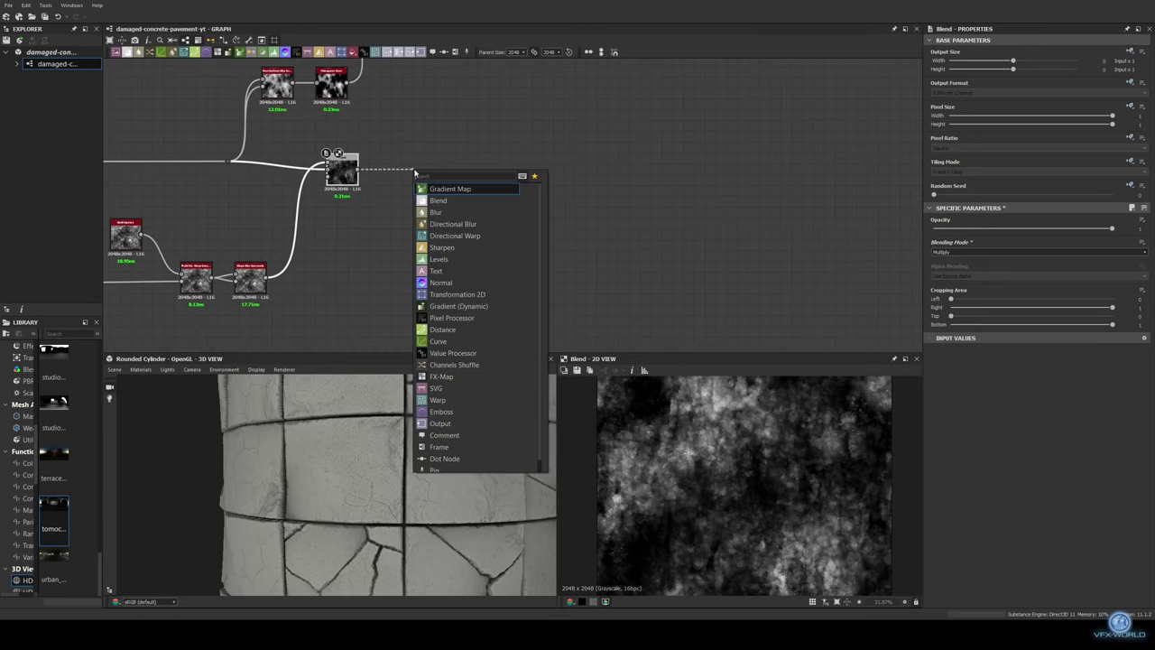
left_click(456, 201)
left_click(958, 239)
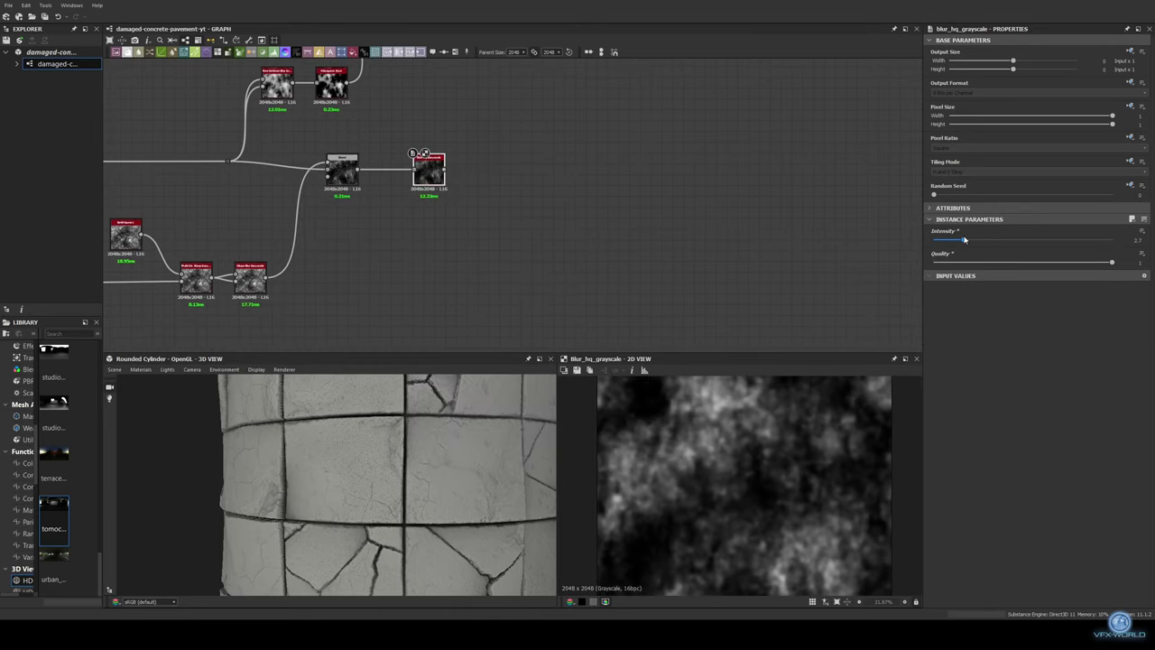
Blend the blurred spot mask with the Dot noise at about 0.42 opacity
right_click(300, 224)
scroll(540, 153, "down", 3)
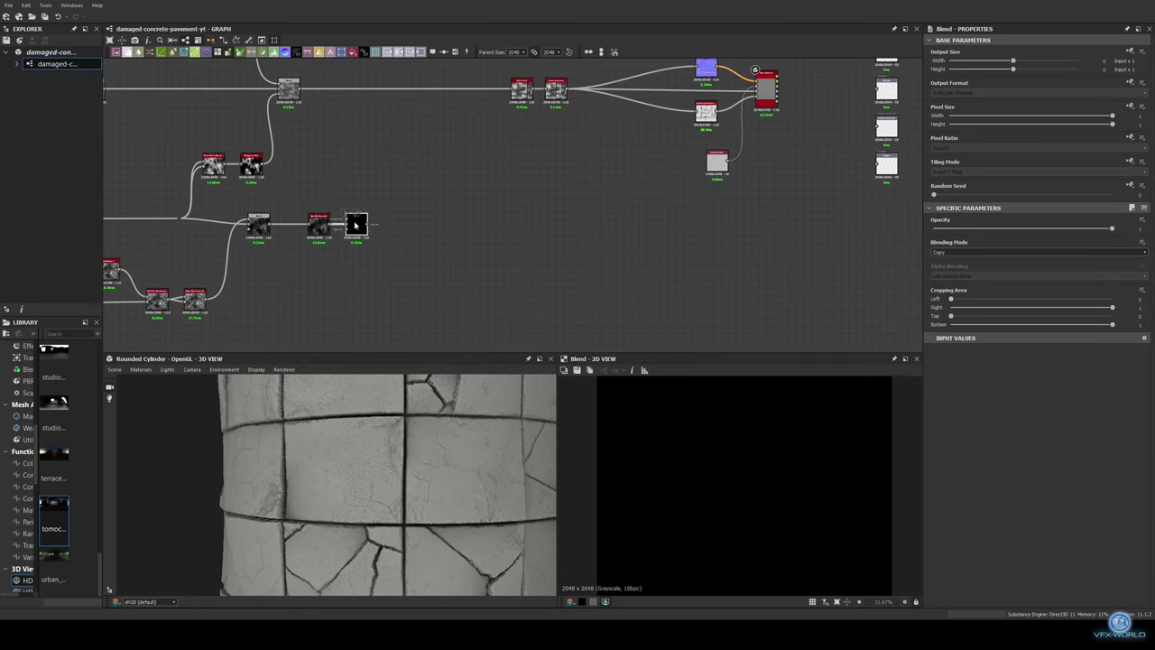
mouse_move(506, 181)
middle_mouse_down()
mouse_move(540, 153)
mouse_move(482, 155)
middle_mouse_up()
double_click(482, 154)
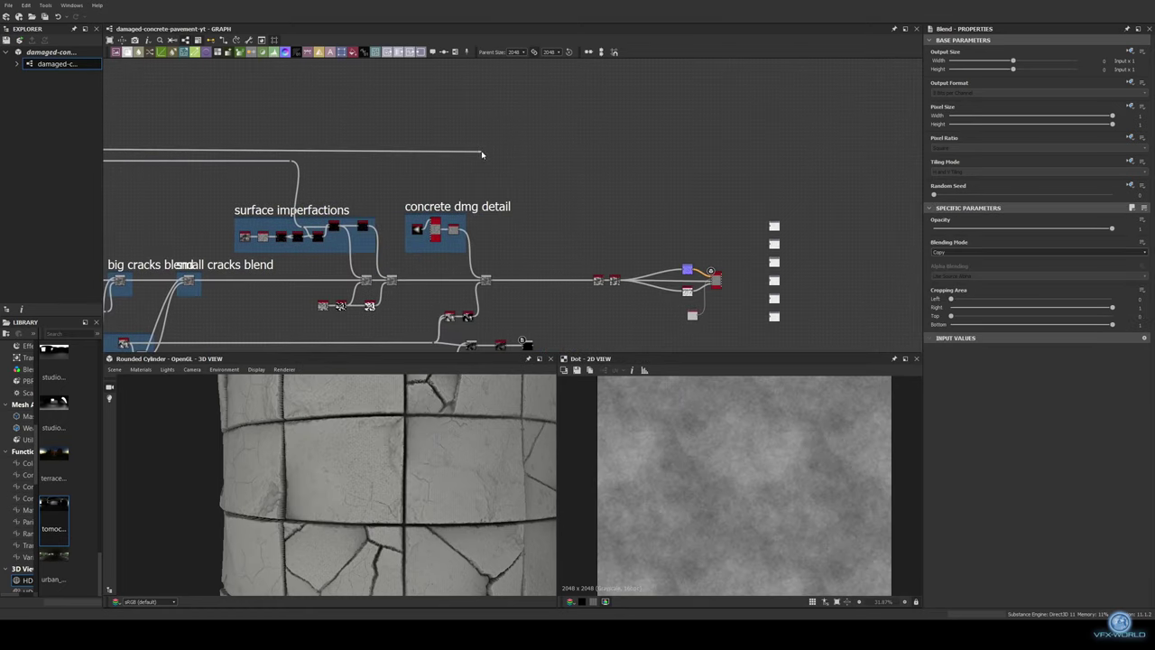
scroll(528, 346, "up", 3)
left_click_drag(1112, 229, 1022, 230)
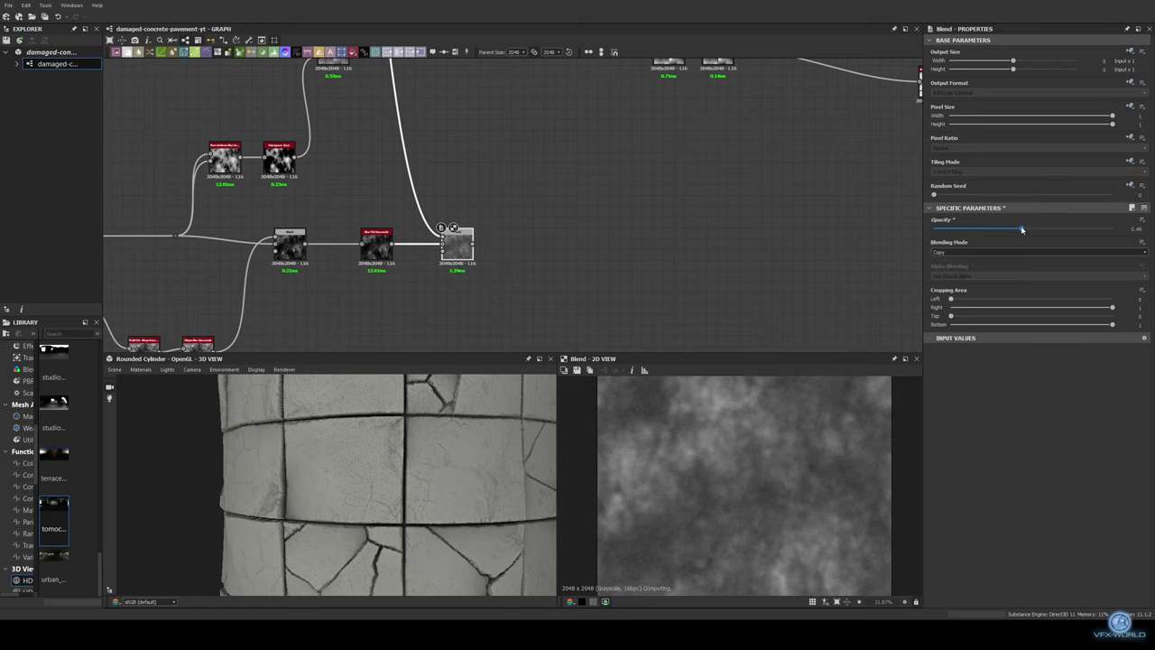
Add a Histogram Range after the new Blend
middle_click_drag(460, 251, 391, 264)
key("space")
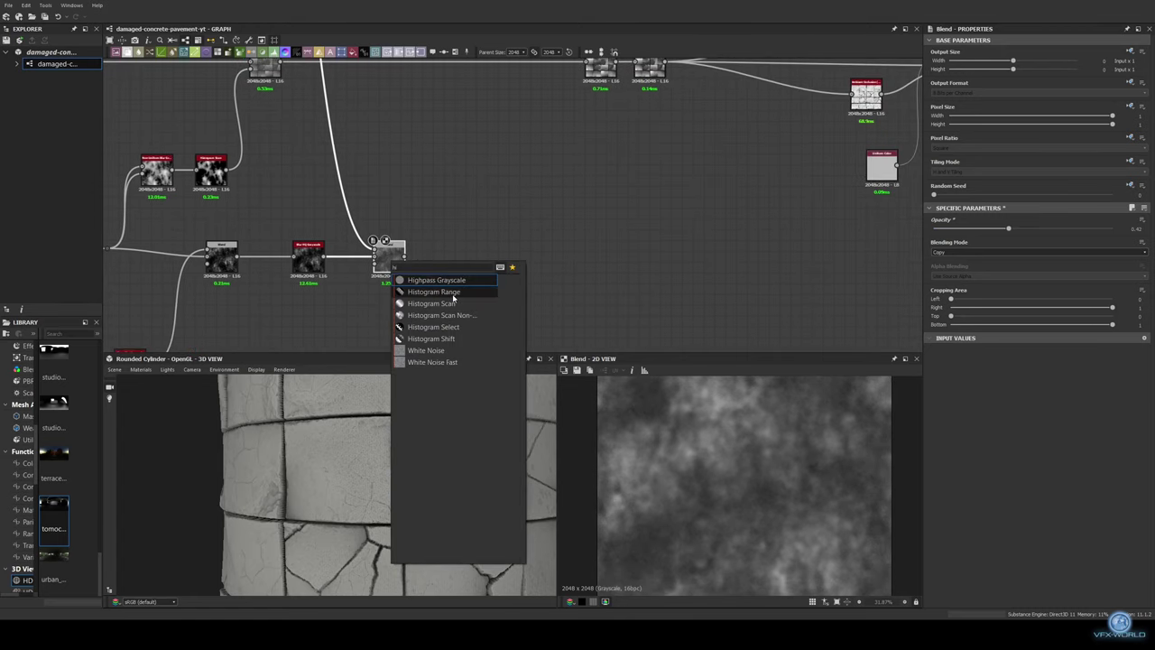
left_click(453, 297)
scroll(518, 238, "down", 3)
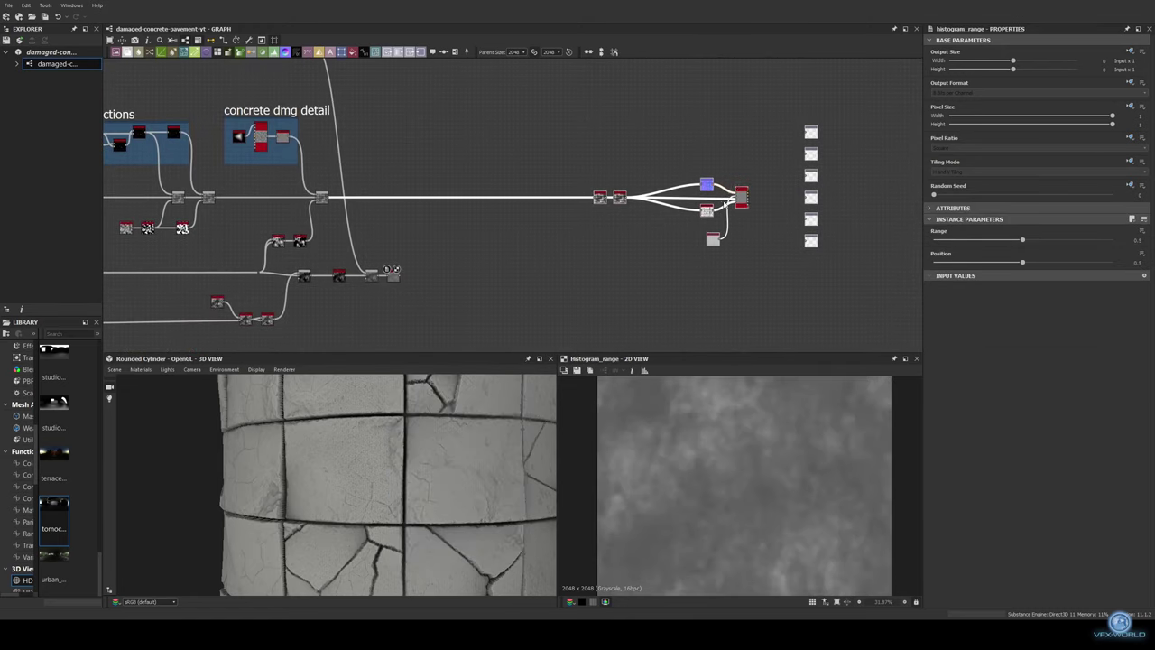
Add a Height Blend on the main height line with contrast 0.95 and height offset 0.63
key("space")
left_click(499, 232)
scroll(455, 199, "up", 2)
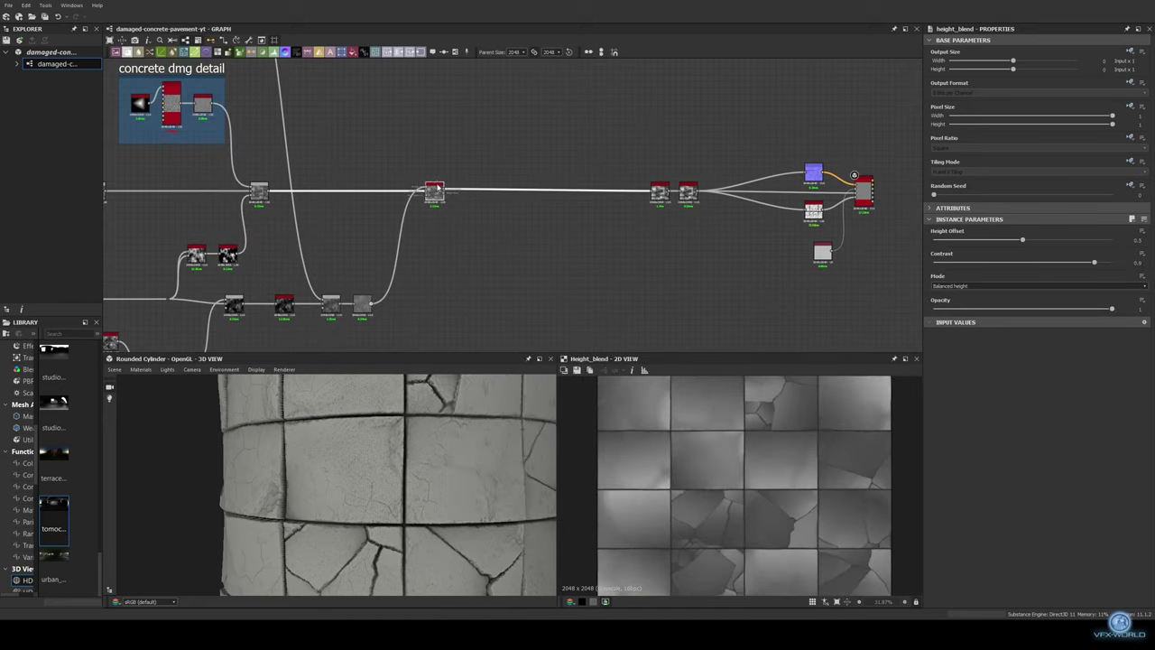
left_click_drag(1095, 264, 1096, 263)
scroll(304, 460, "up", 5)
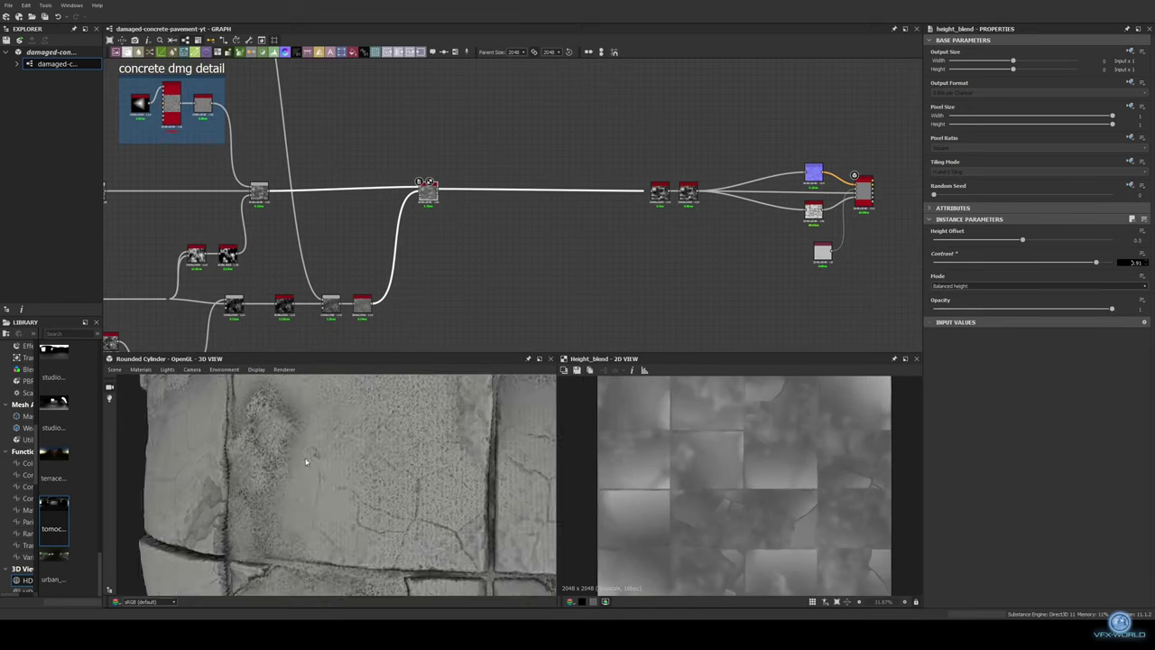
scroll(299, 479, "up", 2)
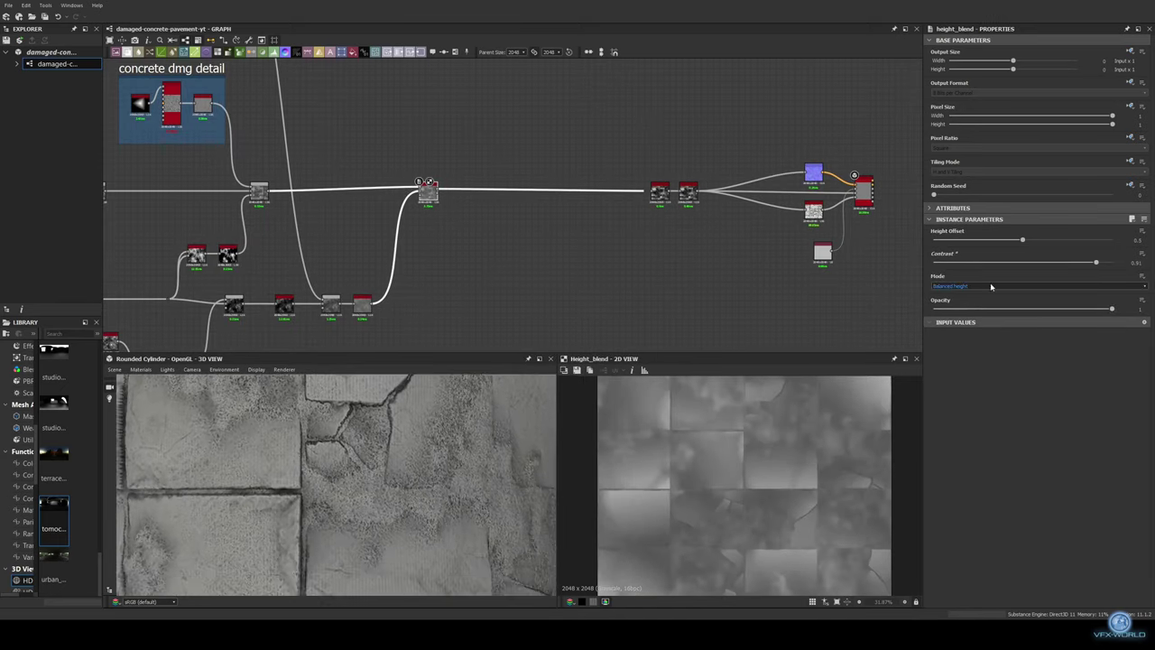
left_click_drag(982, 241, 1055, 242)
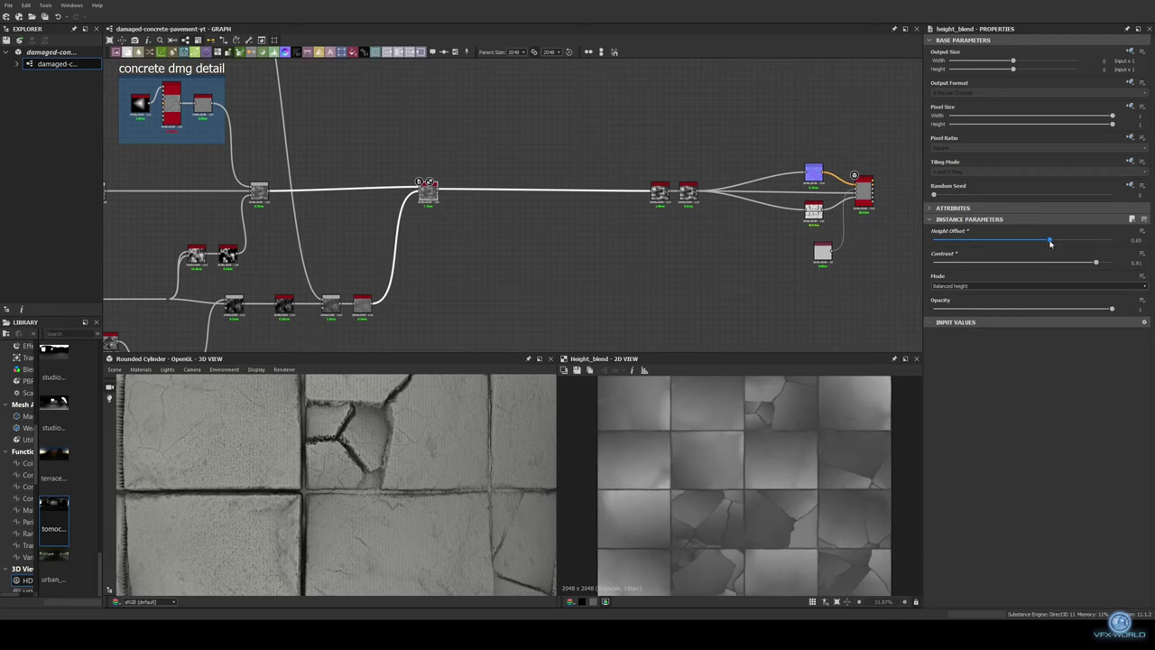
scroll(431, 464, "down", 3)
scroll(402, 462, "down", 3)
scroll(403, 462, "up", 3)
scroll(402, 463, "down", 3)
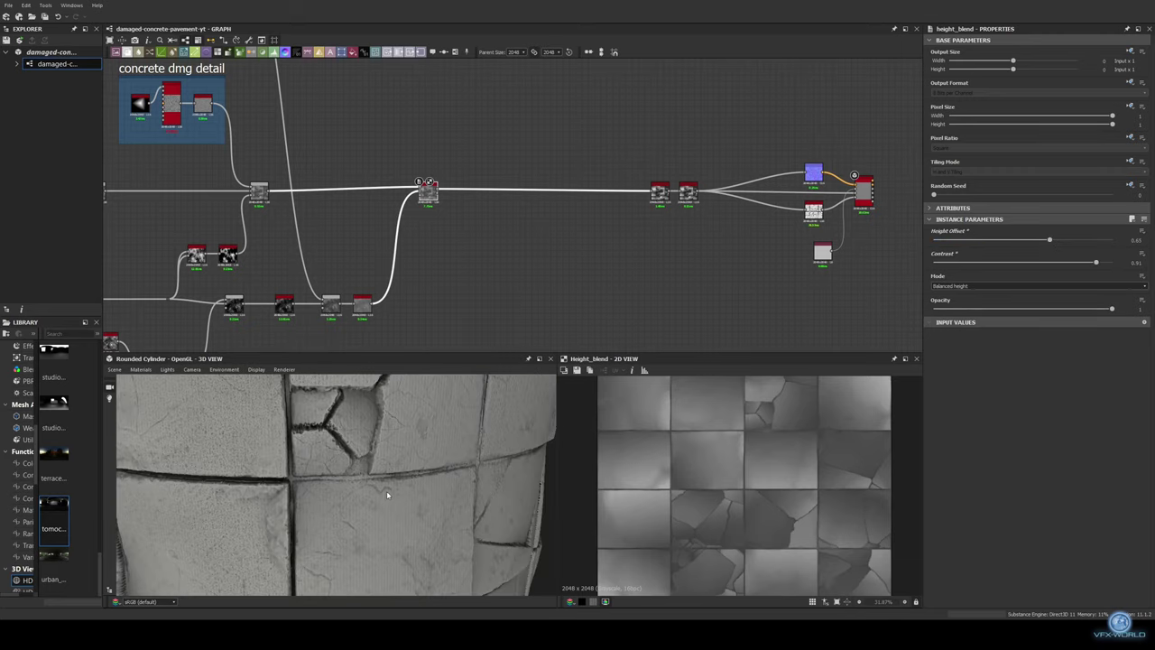
mouse_move(377, 484)
left_mouse_down("alt")
mouse_move(333, 473)
mouse_move(379, 469)
left_mouse_up("alt")
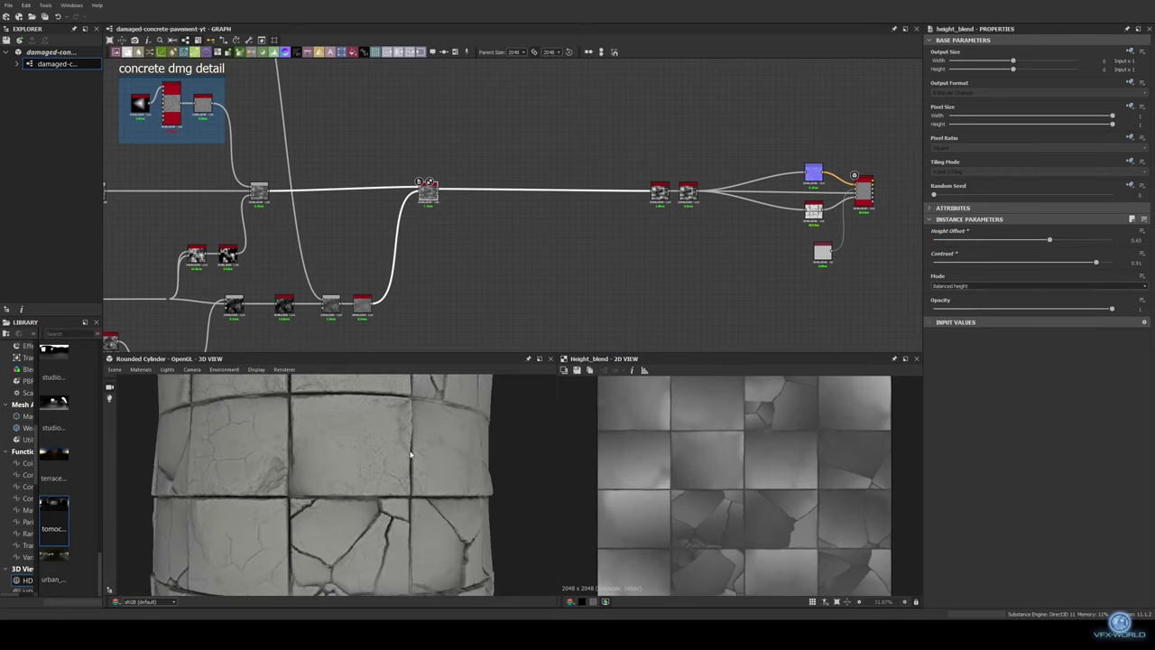
mouse_move(392, 262)
middle_mouse_down()
mouse_move(551, 267)
mouse_move(710, 312)
mouse_move(583, 209)
middle_mouse_up()
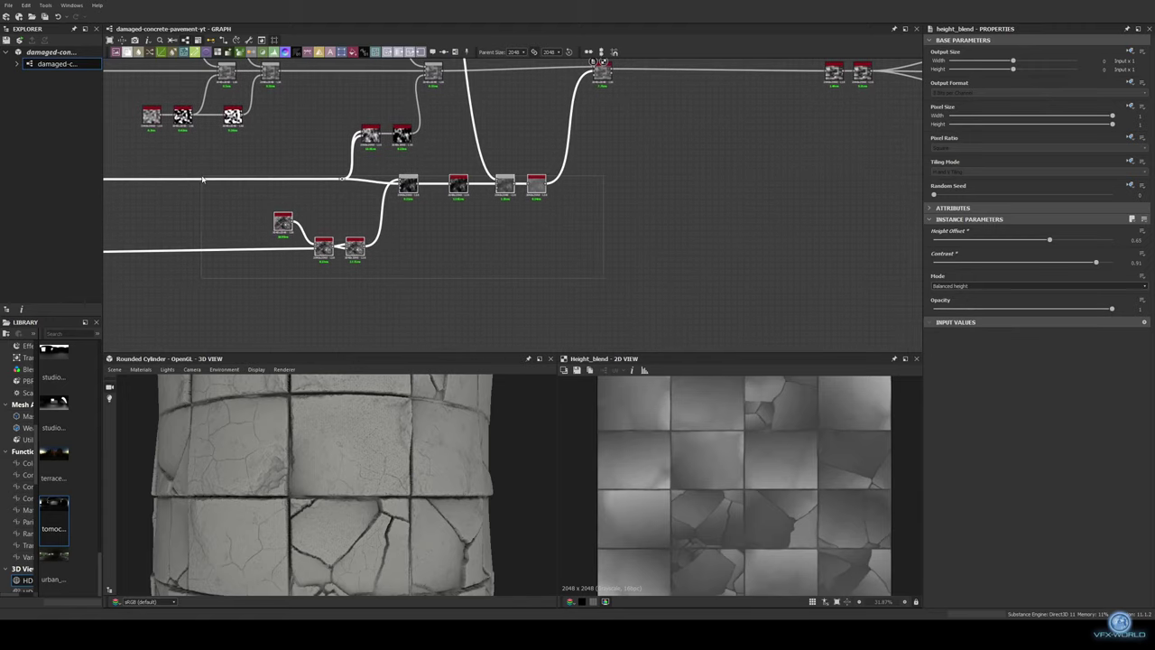
Wrap the new dirt nodes in a frame titled 'dirt height blend'
key("ctrl+f")
type("nd")
key("Return")
Move to the nodes further right and preview the dot node in the 2D view
middle_click_drag(716, 169, 351, 239)
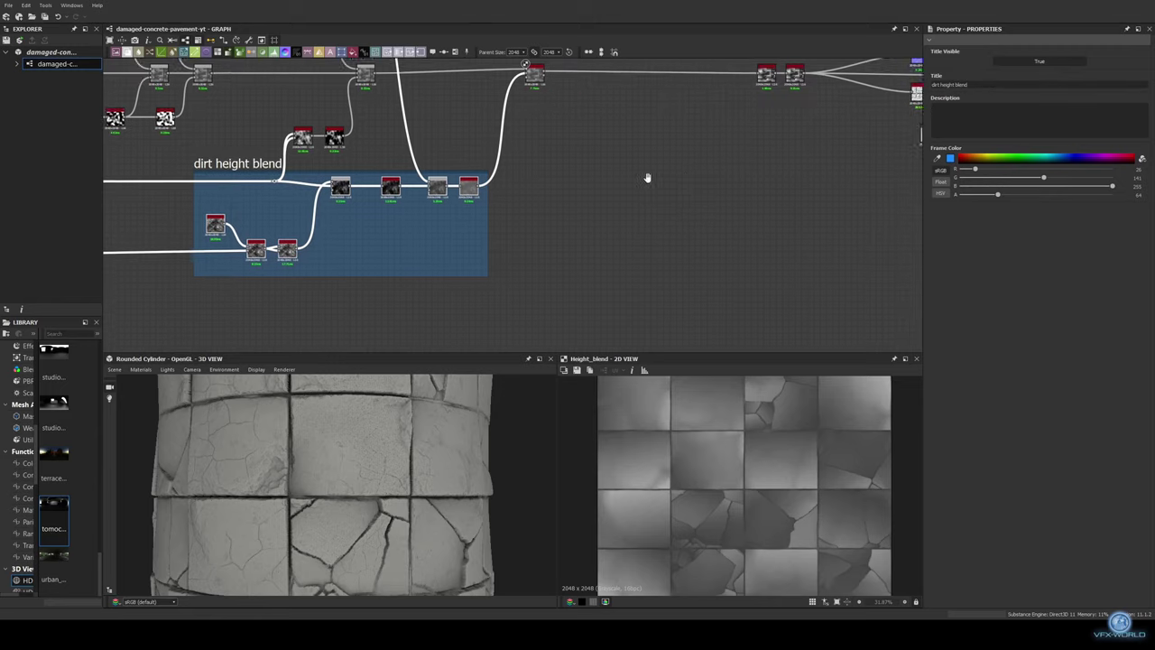
scroll(459, 262, "down", 3)
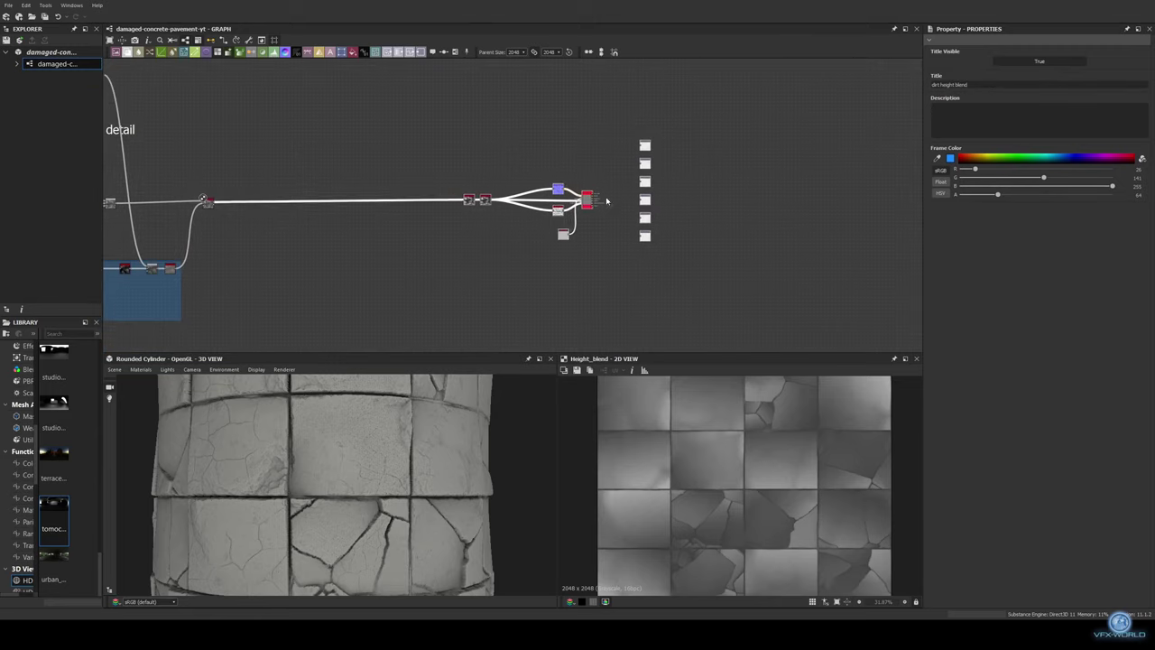
middle_click_drag(538, 252, 384, 252)
scroll(384, 251, "down", 5)
scroll(488, 229, "up", 6)
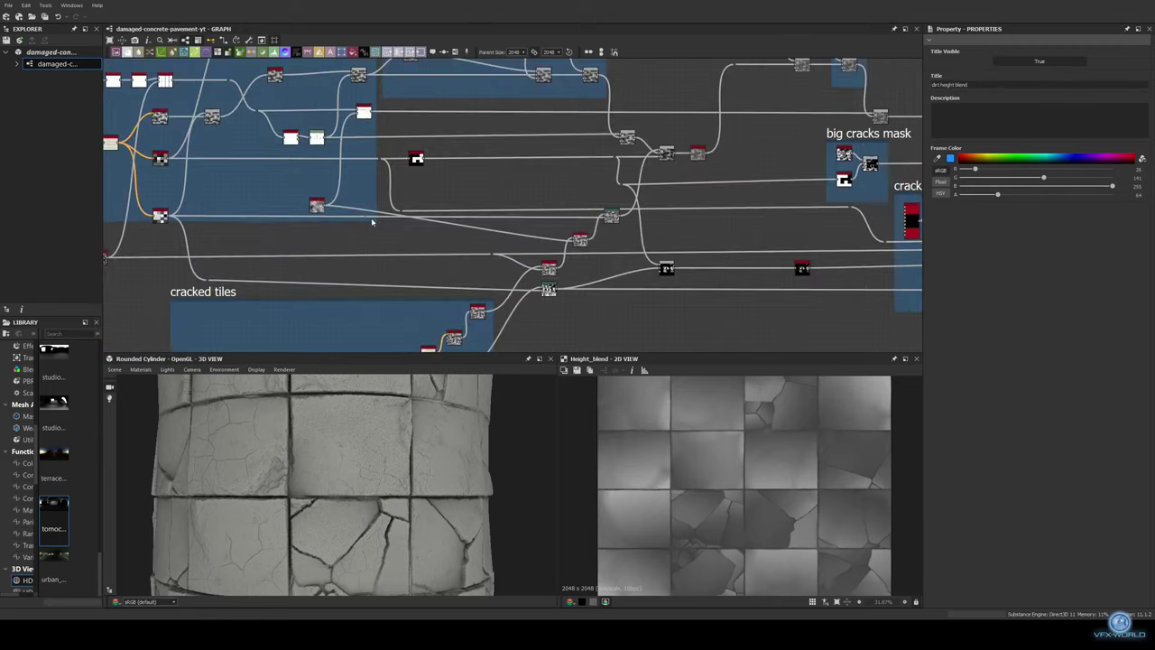
double_click(489, 229)
scroll(521, 315, "down", 5)
scroll(415, 307, "up", 3)
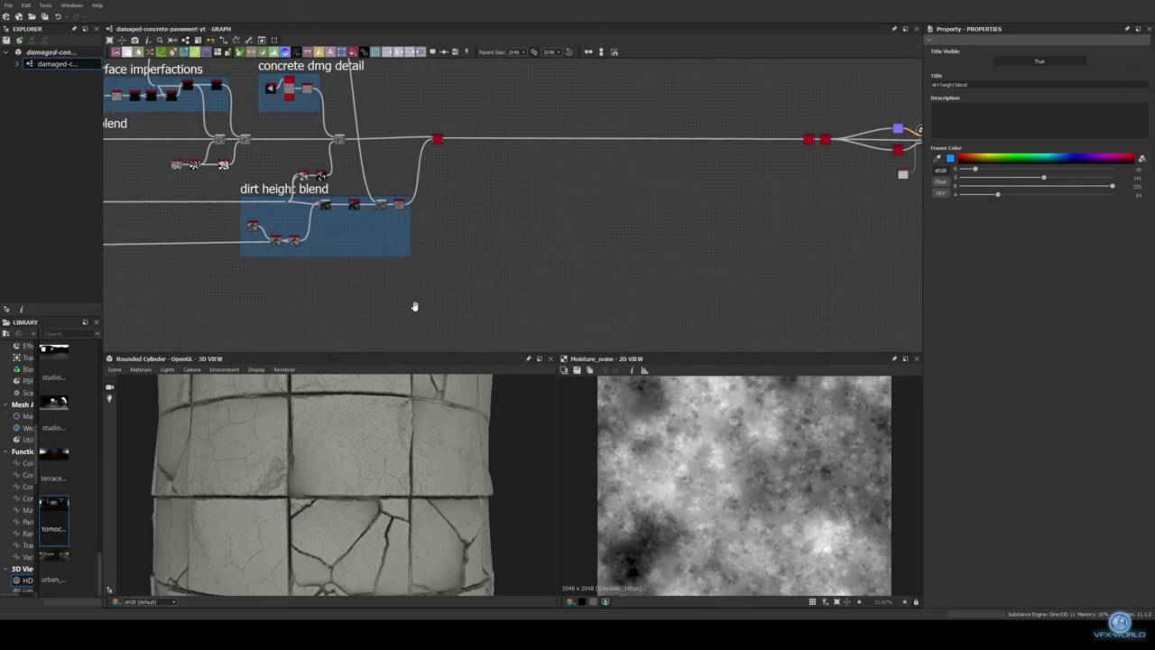
scroll(418, 232, "up", 3)
Add a Perlin Noise node beside the dirt height blend frame and preview it
key("space")
type("per")
key("Return")
scroll(420, 228, "down", 3)
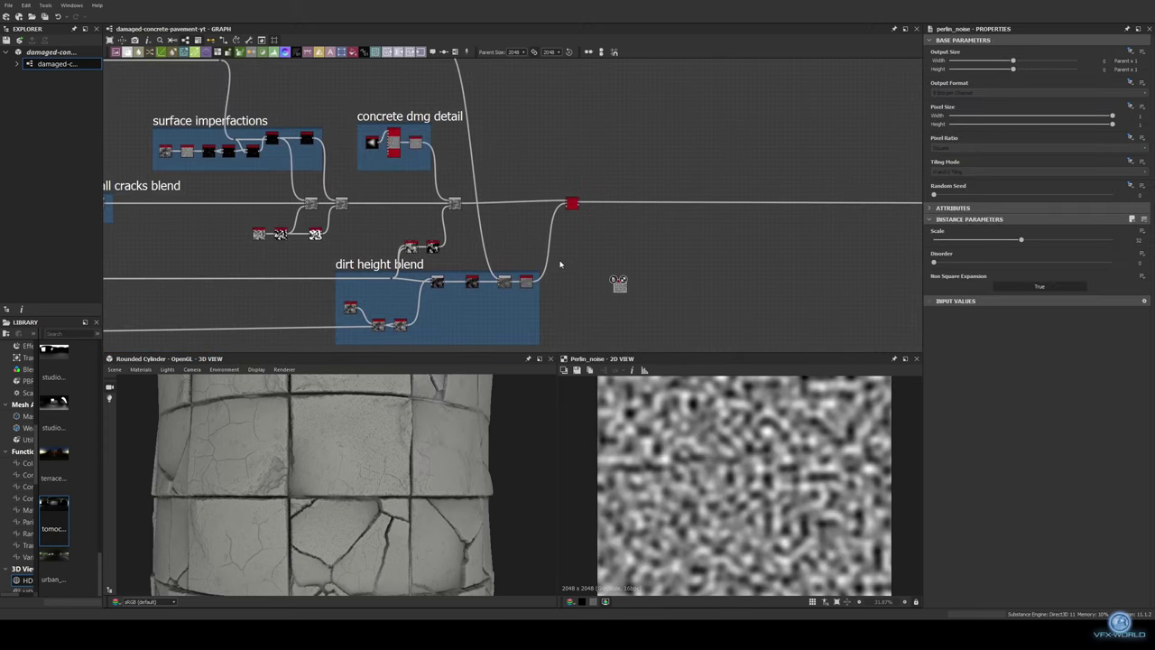
scroll(218, 205, "up", 3)
mouse_move(219, 205)
middle_mouse_down()
mouse_move(760, 182)
mouse_move(259, 232)
middle_mouse_up()
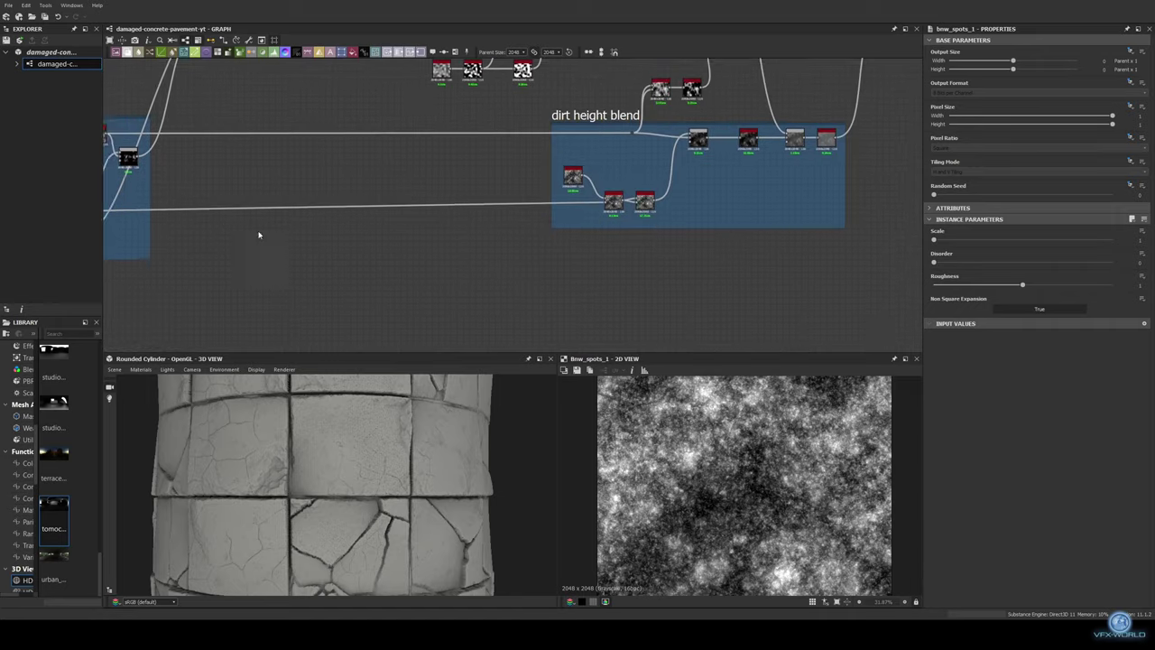
scroll(366, 220, "up", 3)
scroll(458, 250, "down", 3)
scroll(458, 250, "up", 3)
left_click(384, 131)
scroll(397, 175, "down", 2)
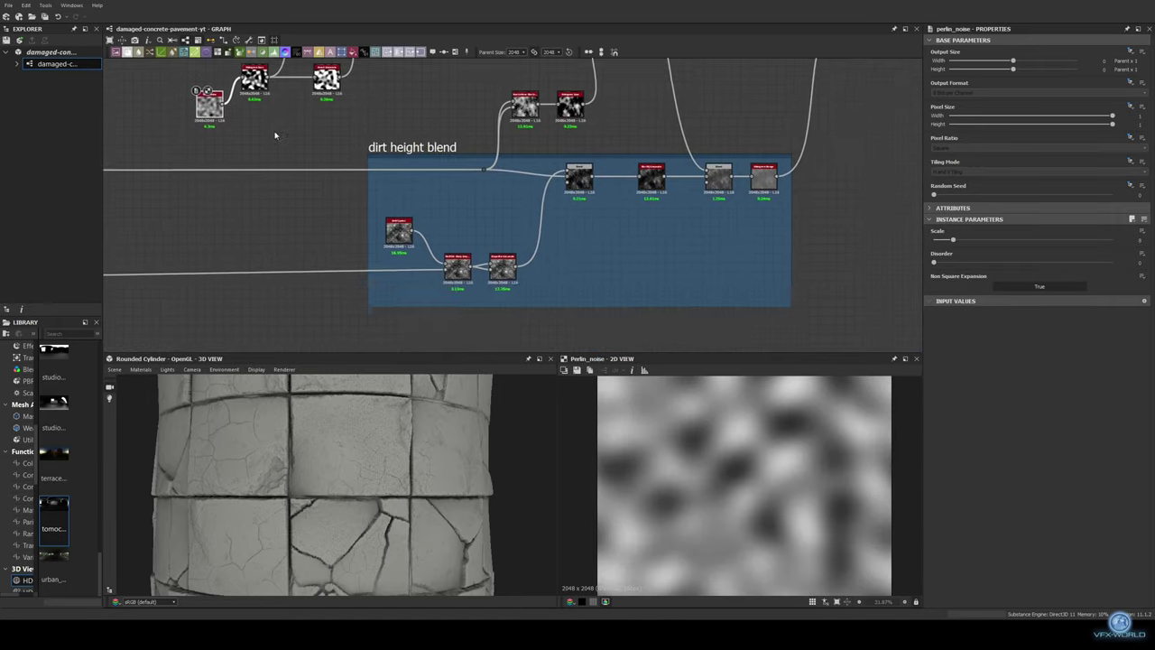
scroll(650, 181, "down", 2)
scroll(238, 118, "up", 1)
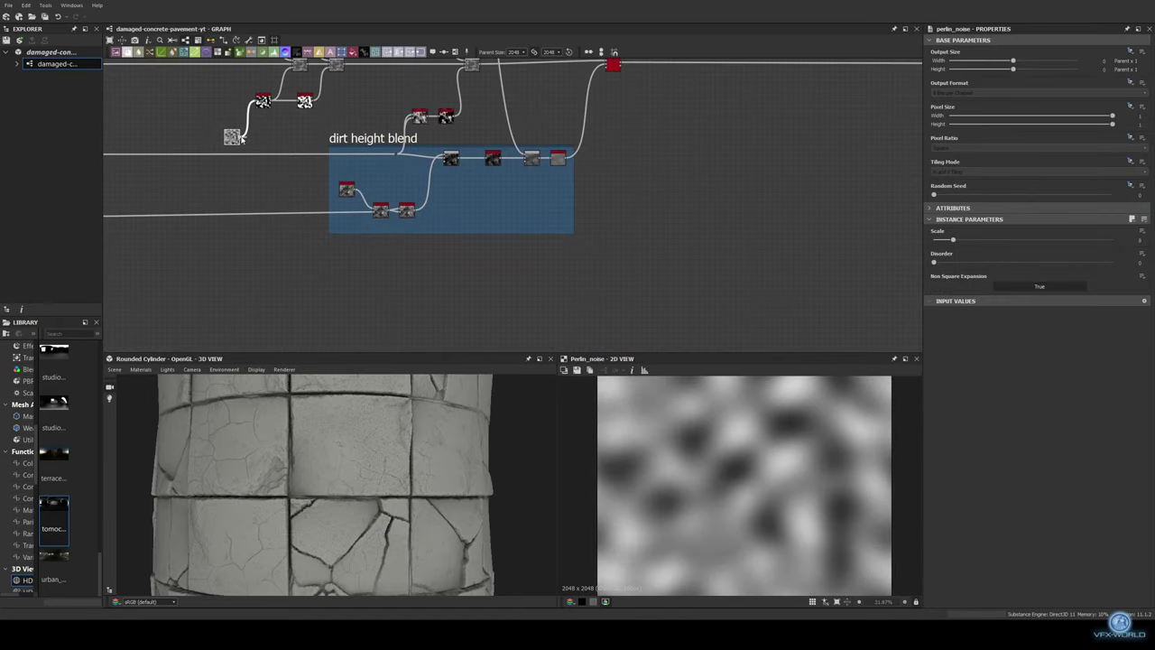
Create a Polygon 2 node from the noise output and reduce it to five sides
left_click_drag(696, 139, 458, 214)
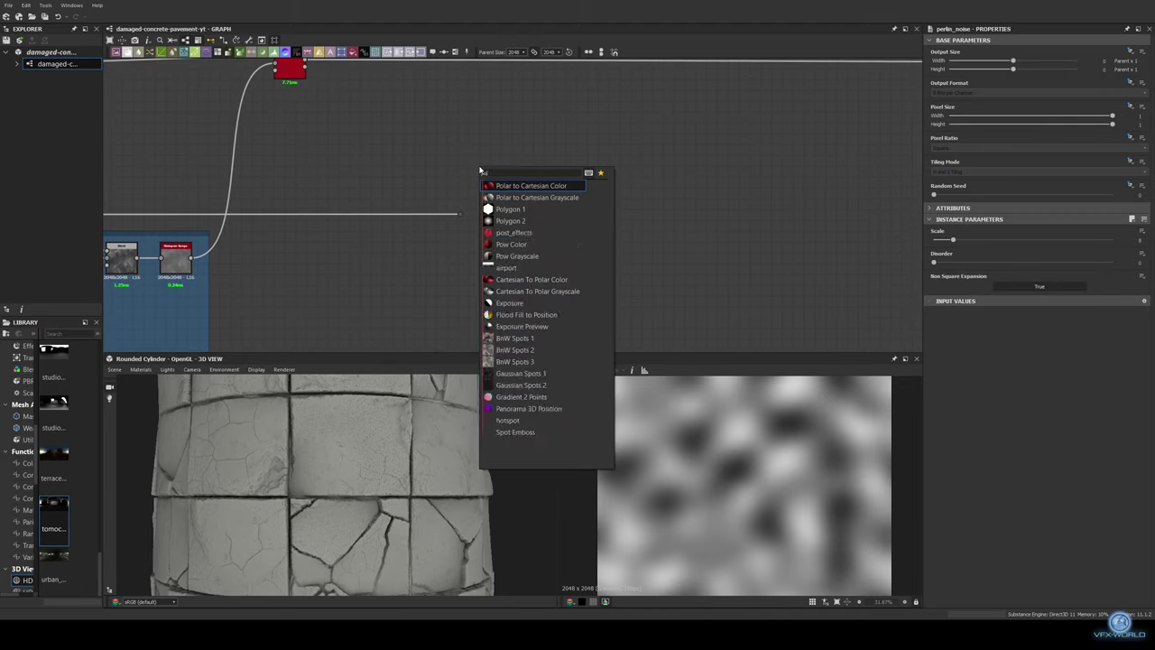
key("Return")
left_click_drag(952, 262, 946, 262)
scroll(745, 454, "down", 2)
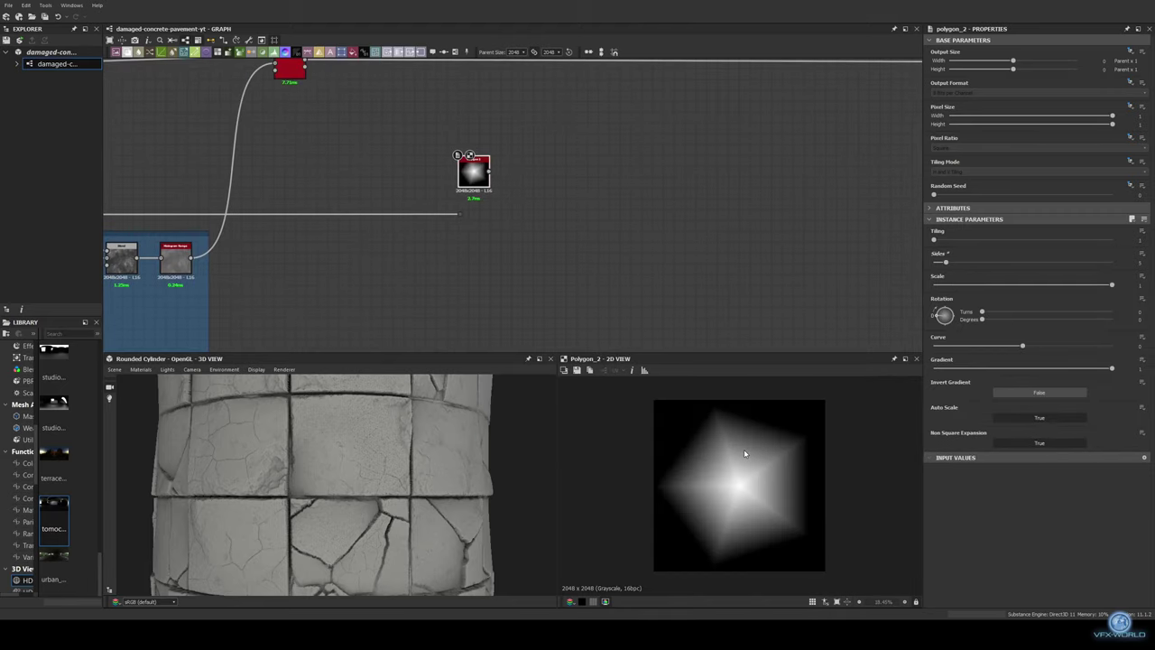
scroll(603, 230, "up", 2)
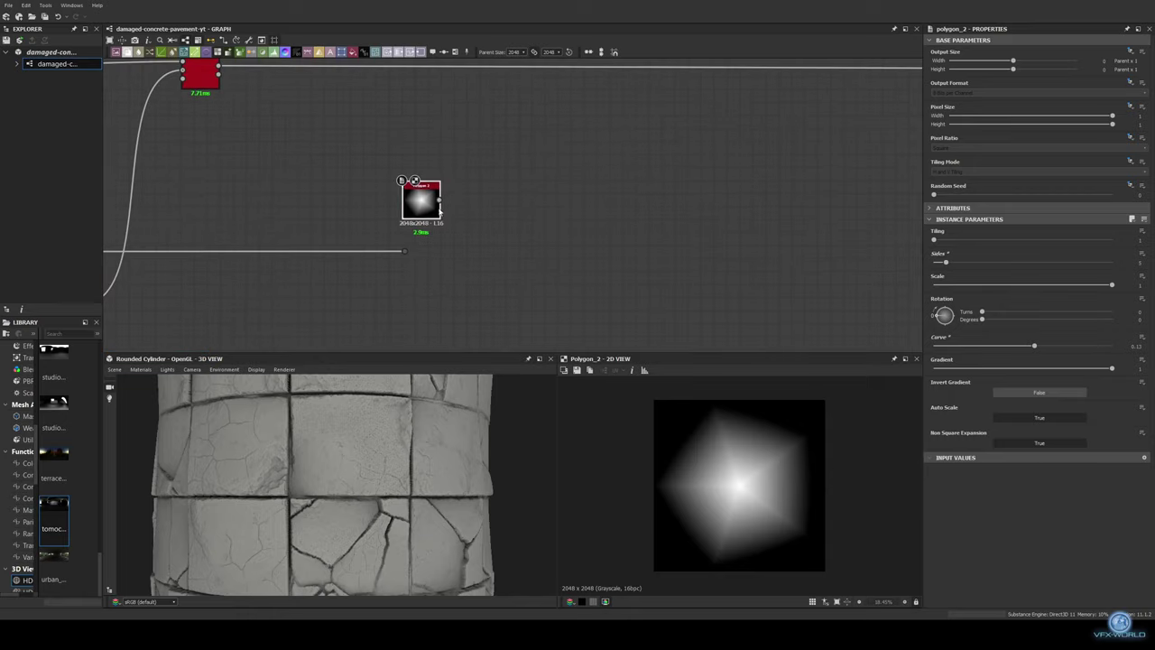
Add a Cells 1 node with lowered scale for larger cells
key("space")
type("cells")
key("Return")
left_click_drag(955, 239, 936, 239)
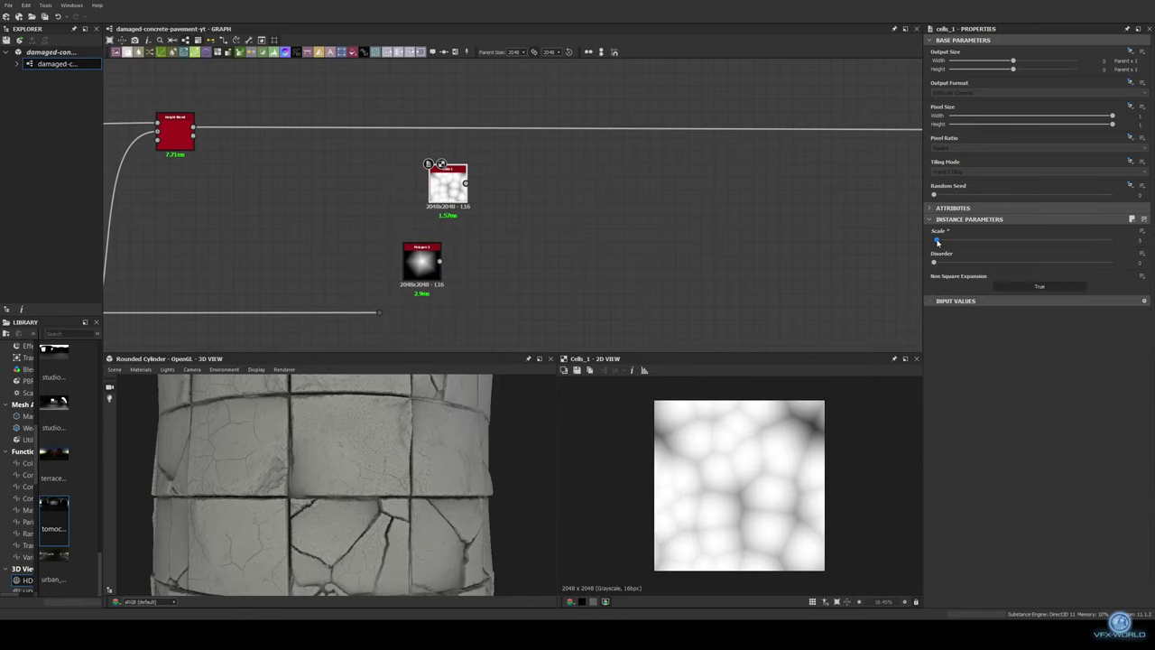
scroll(423, 187, "up", 2)
Blend Polygon 2 and Cells 1 in a new Blend node set to Subtract
left_click_drag(371, 251, 471, 189)
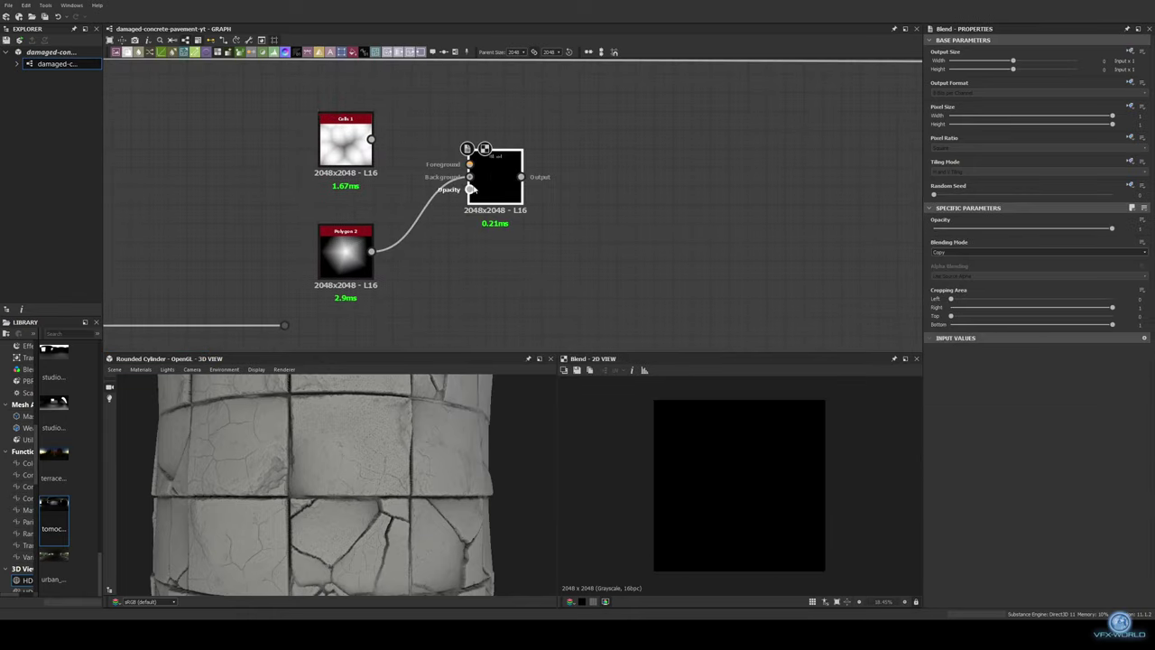
left_click_drag(371, 139, 450, 174)
left_click(1038, 252)
left_click(1020, 273)
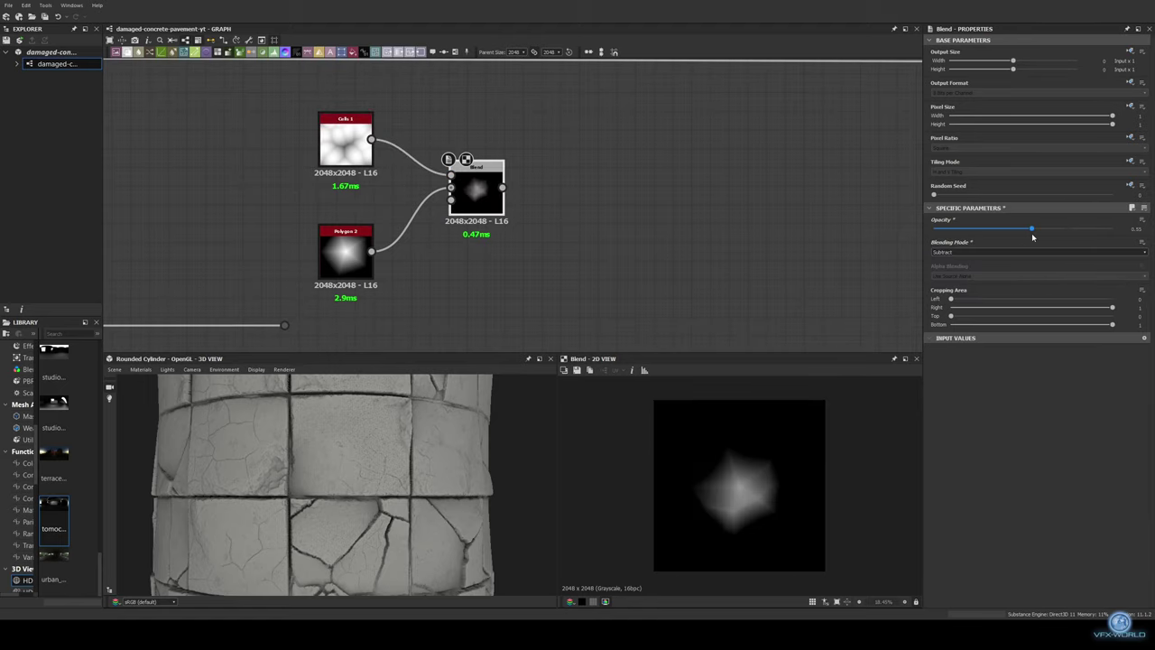
Add a Directional Warp after the blend, driven by the Perlin noise, and preview it
middle_click_drag(619, 225, 617, 231)
right_click(491, 201)
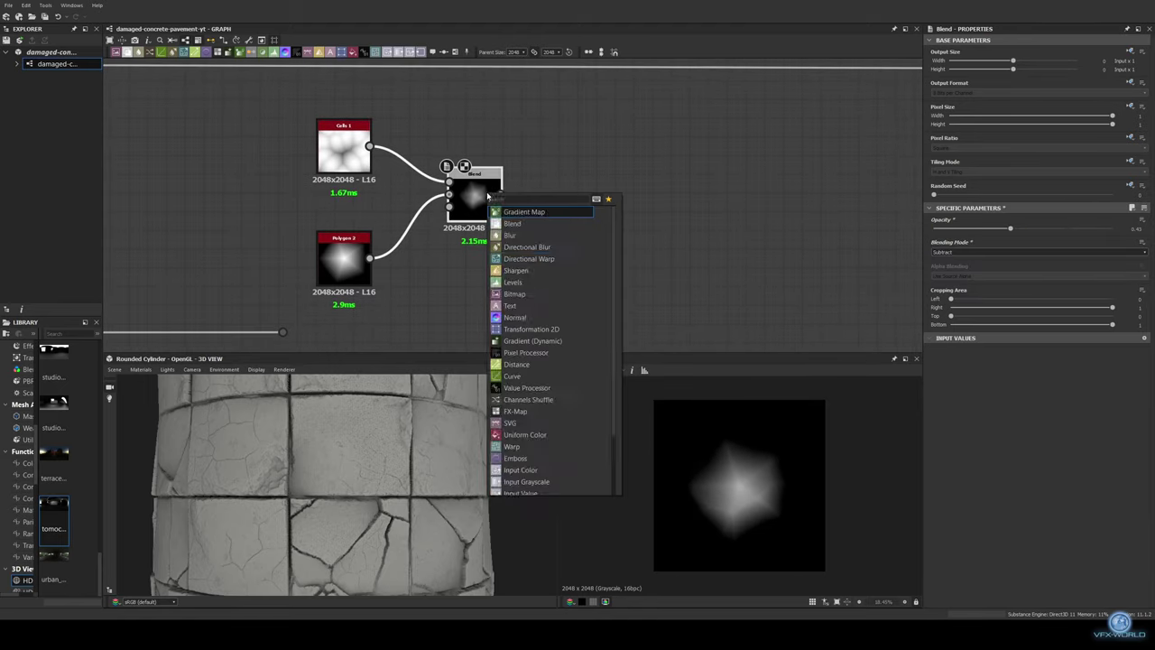
key("Escape")
left_click_drag(283, 332, 550, 137)
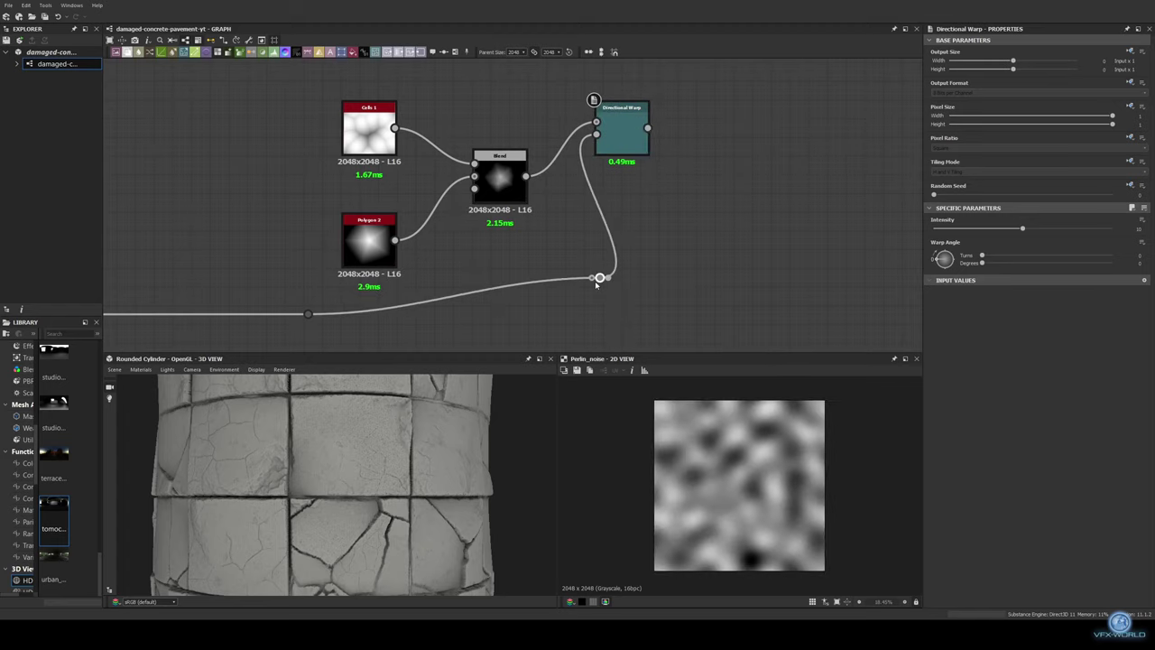
double_click(581, 137)
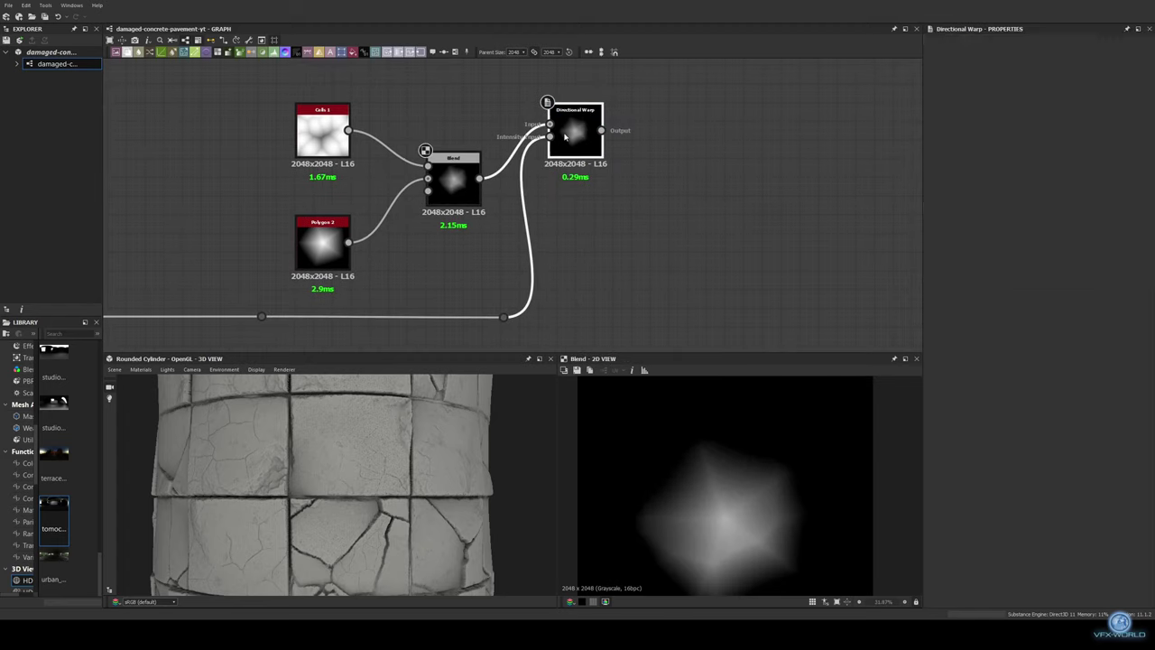
Combine the warped result in a new Blend node set to Min (Darken)
left_click_drag(480, 178, 613, 172)
left_click(644, 204)
left_click_drag(601, 130, 651, 158)
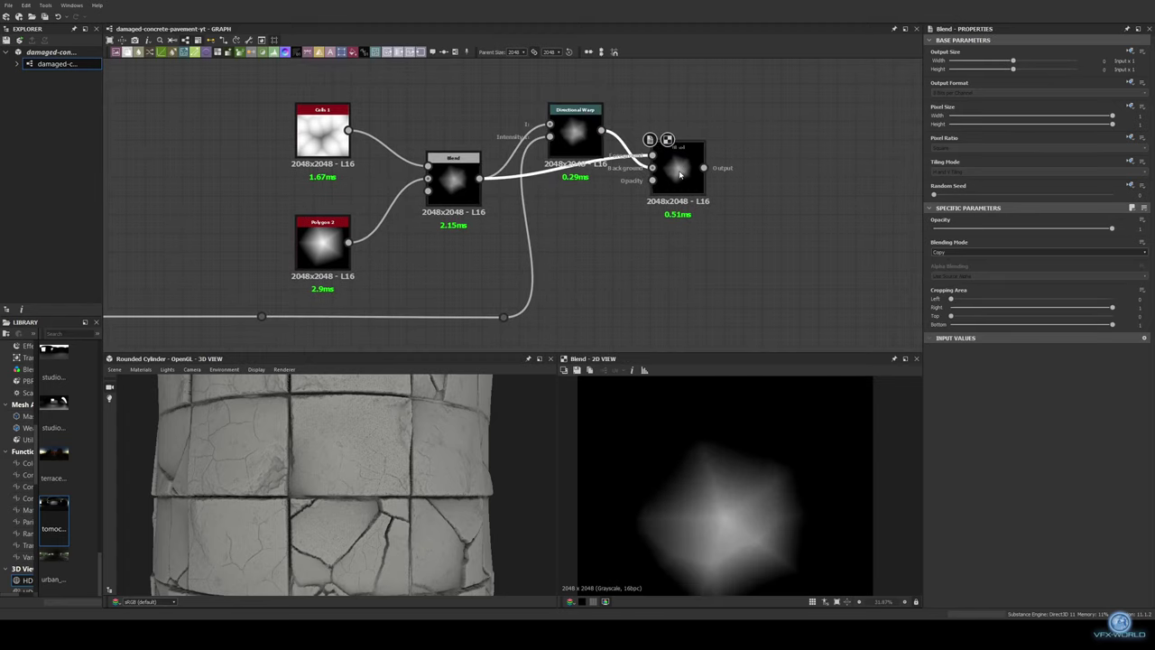
left_click(973, 252)
left_click(974, 295)
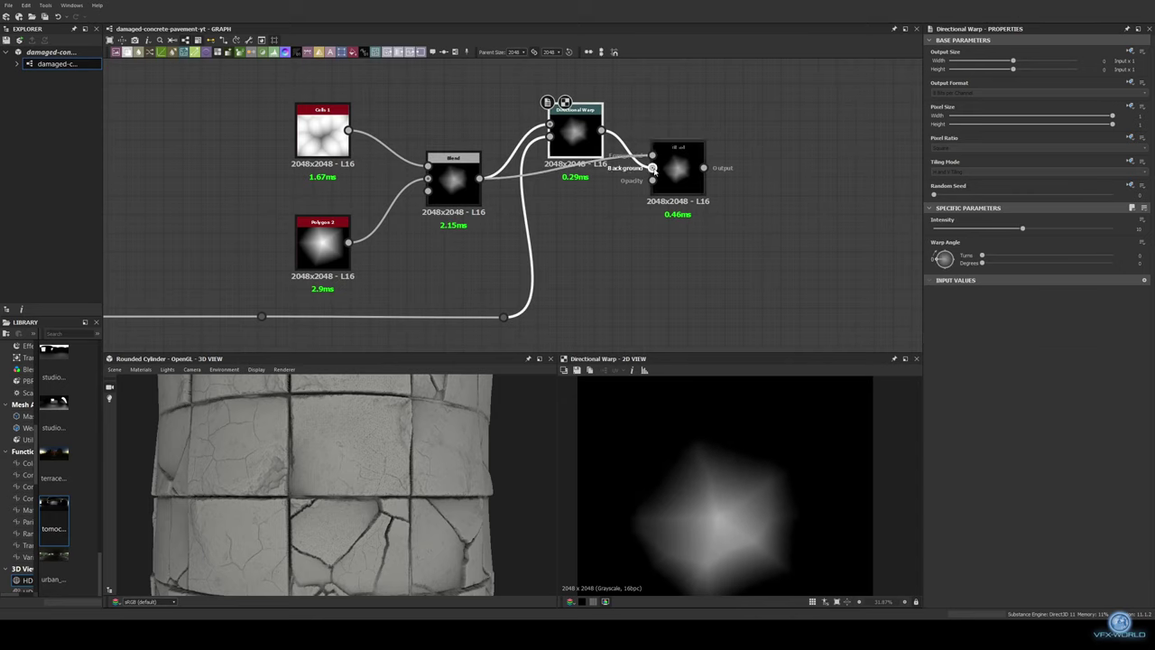
scroll(686, 136, "down", 1)
Add a Slope Blur Grayscale driven by the Perlin noise, maximum samples, lowered intensity
middle_click_drag(686, 136, 502, 157)
key("space")
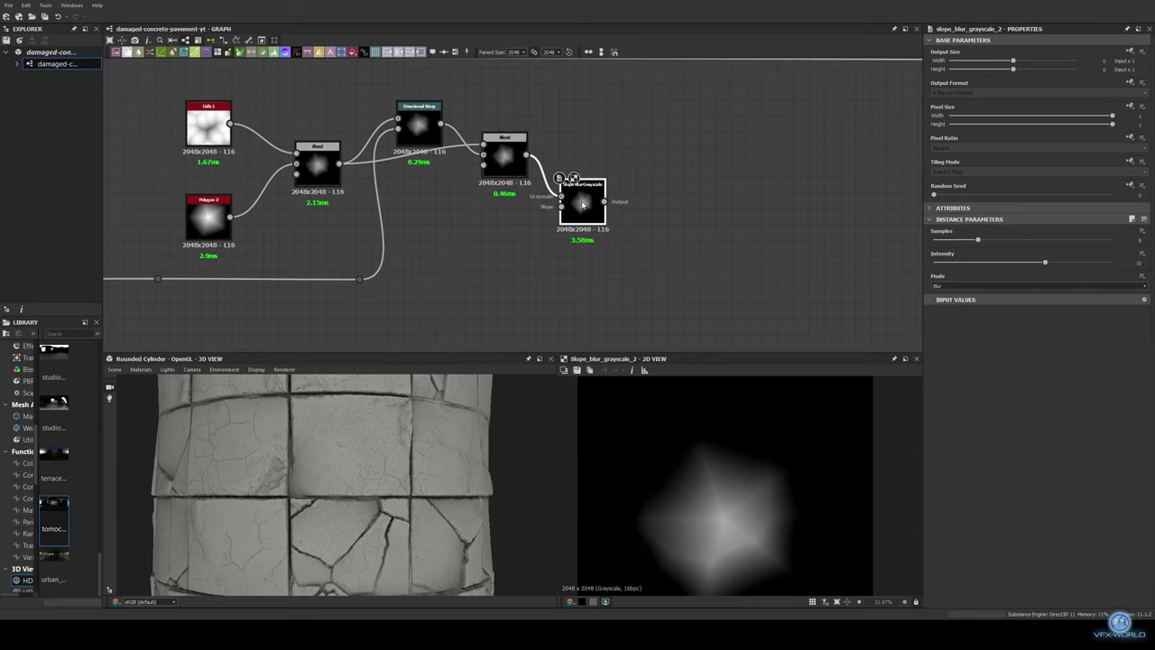
middle_click_drag(462, 232, 402, 221)
middle_click_drag(520, 205, 459, 202)
left_click_drag(978, 239, 1112, 240)
left_click_drag(1045, 262, 943, 264)
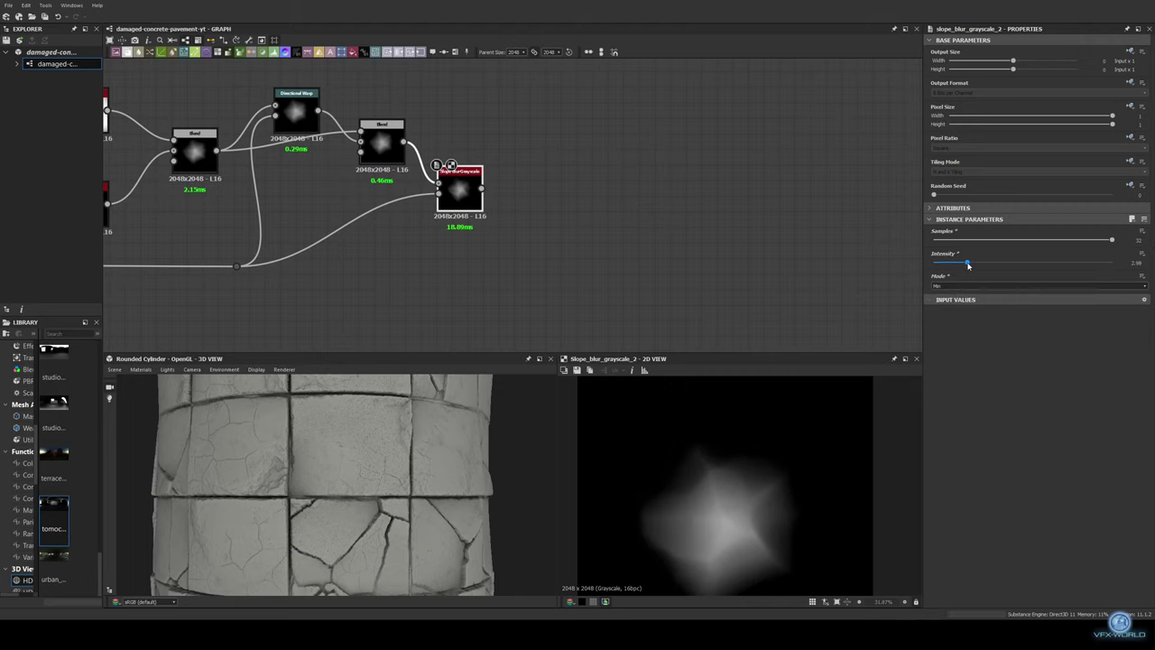
End the chain with an Auto Levels node after the slope blur
middle_click_drag(537, 176, 571, 182)
key("space")
left_click(577, 237)
Duplicate Polygon 2 as a triangle with a raised curve, placed below the chain
middle_click_drag(489, 255, 623, 247)
left_click(377, 200)
key("ctrl+d")
middle_click_drag(388, 280, 451, 280)
scroll(521, 273, "down", 2)
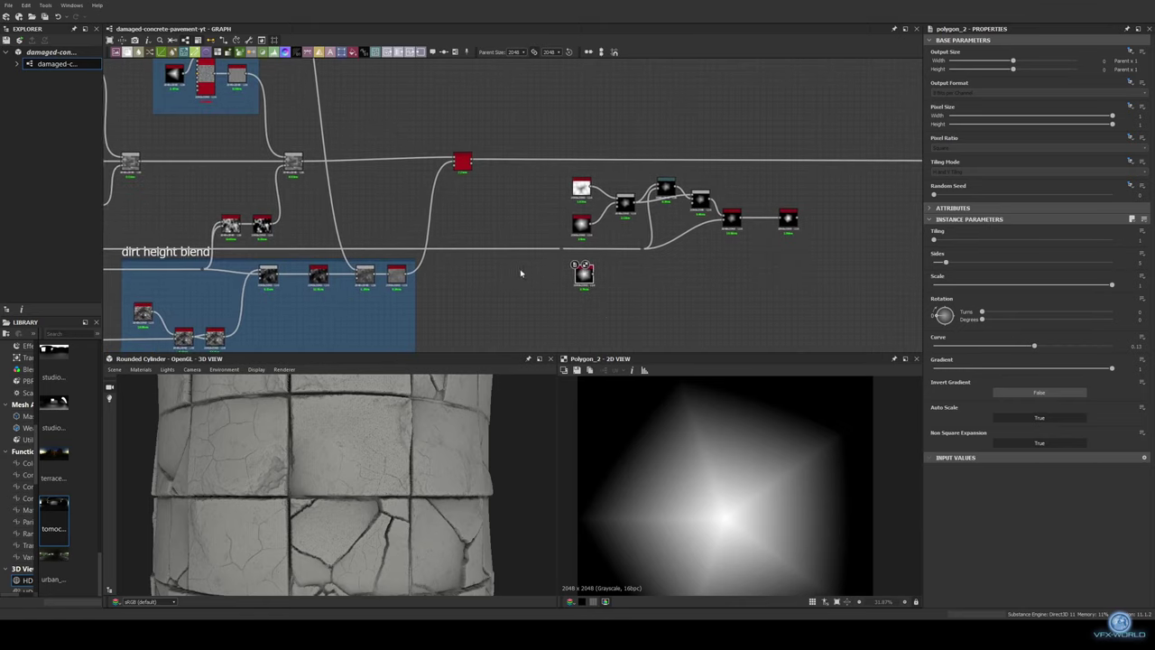
middle_click_drag(521, 273, 432, 277)
left_click_drag(946, 262, 934, 262)
left_click_drag(1035, 346, 1047, 348)
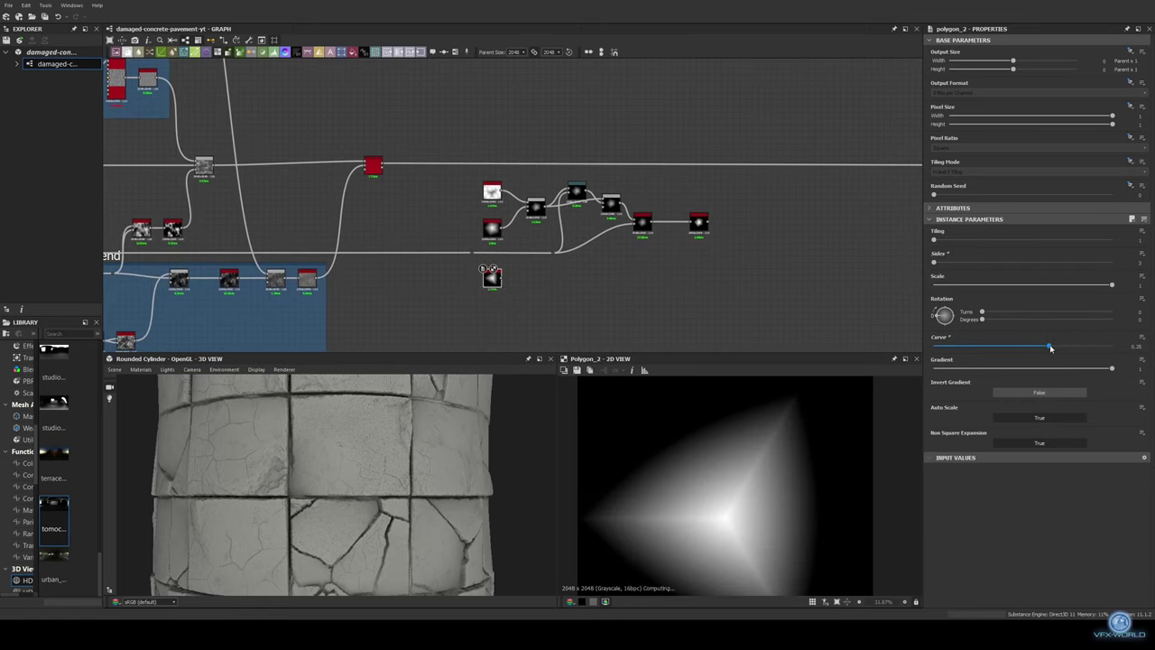
scroll(685, 256, "up", 3)
scroll(464, 235, "up", 1)
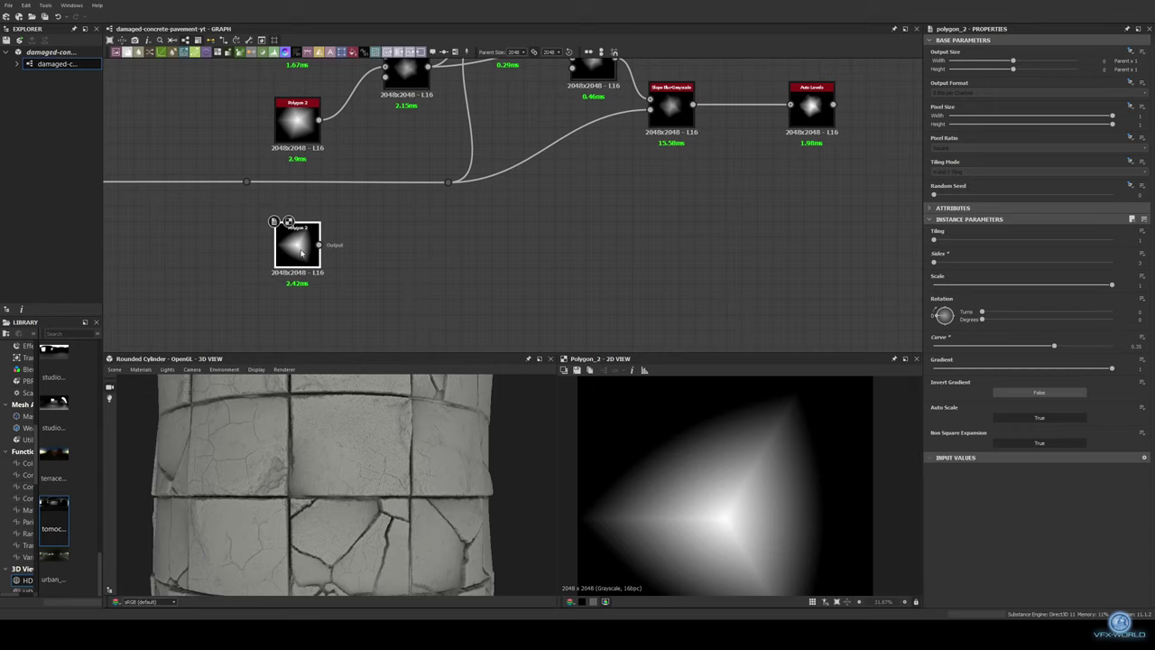
middle_click_drag(457, 239, 475, 293)
scroll(476, 294, "down", 2)
scroll(384, 336, "up", 1)
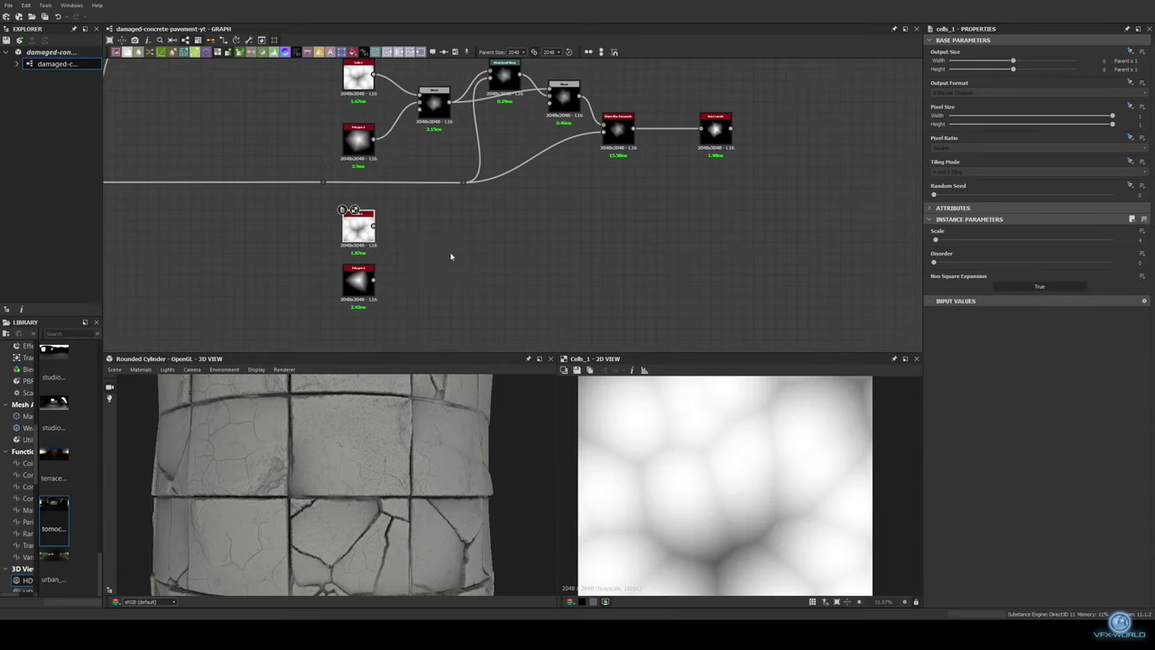
Wire the triangle and copied cells into a new blend feeding the copied warp chain
middle_click_drag(452, 253, 477, 232)
left_click(479, 226)
left_click_drag(430, 193, 462, 217)
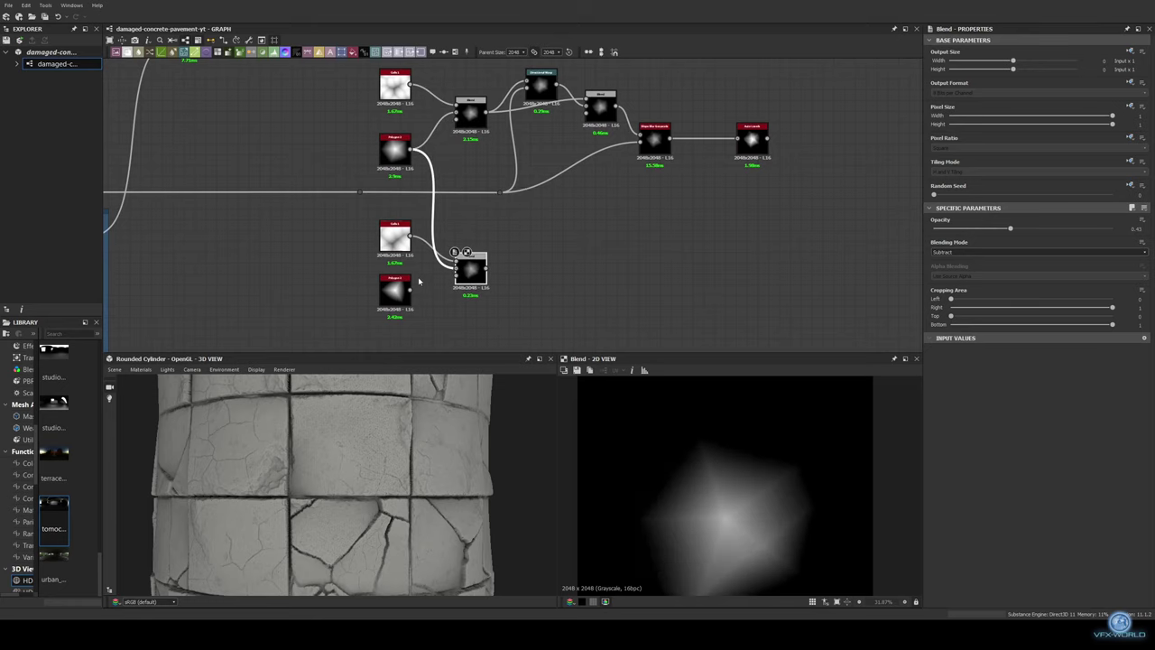
left_click_drag(411, 282, 456, 271)
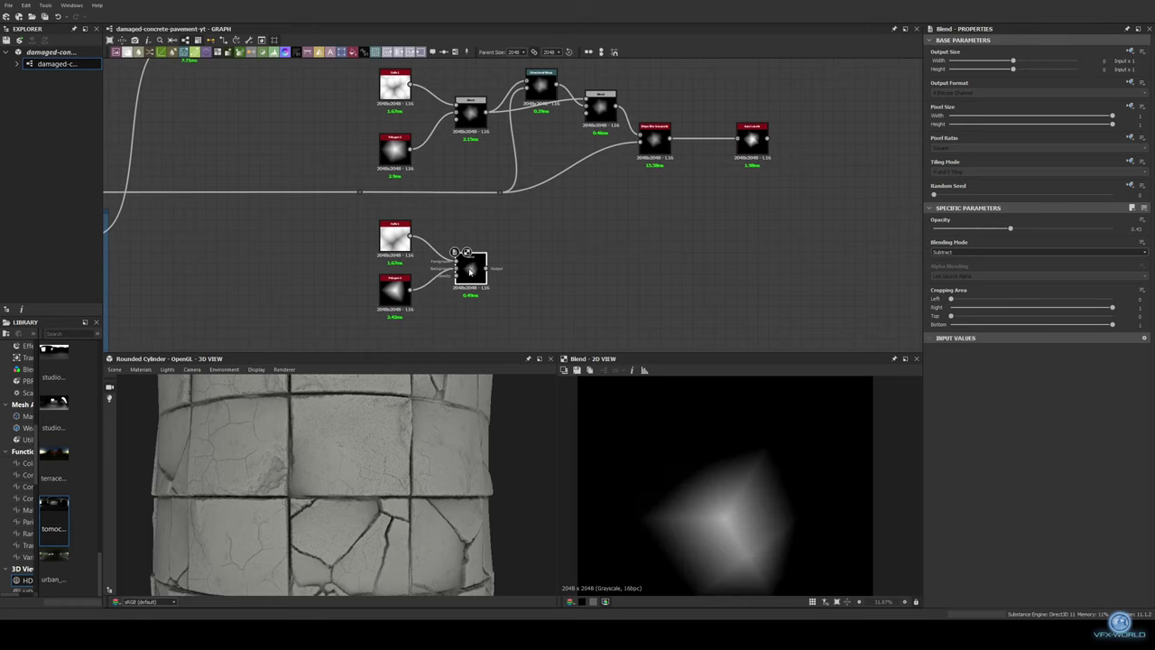
scroll(578, 230, "down", 2)
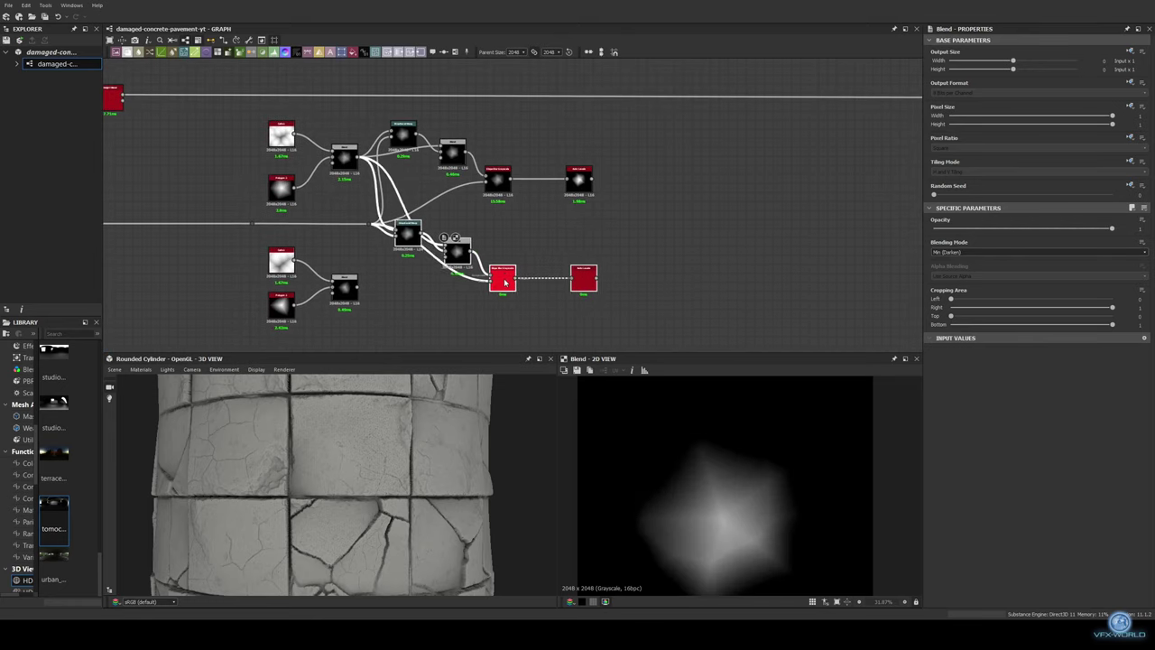
scroll(416, 282, "up", 2)
left_click_drag(331, 289, 392, 236)
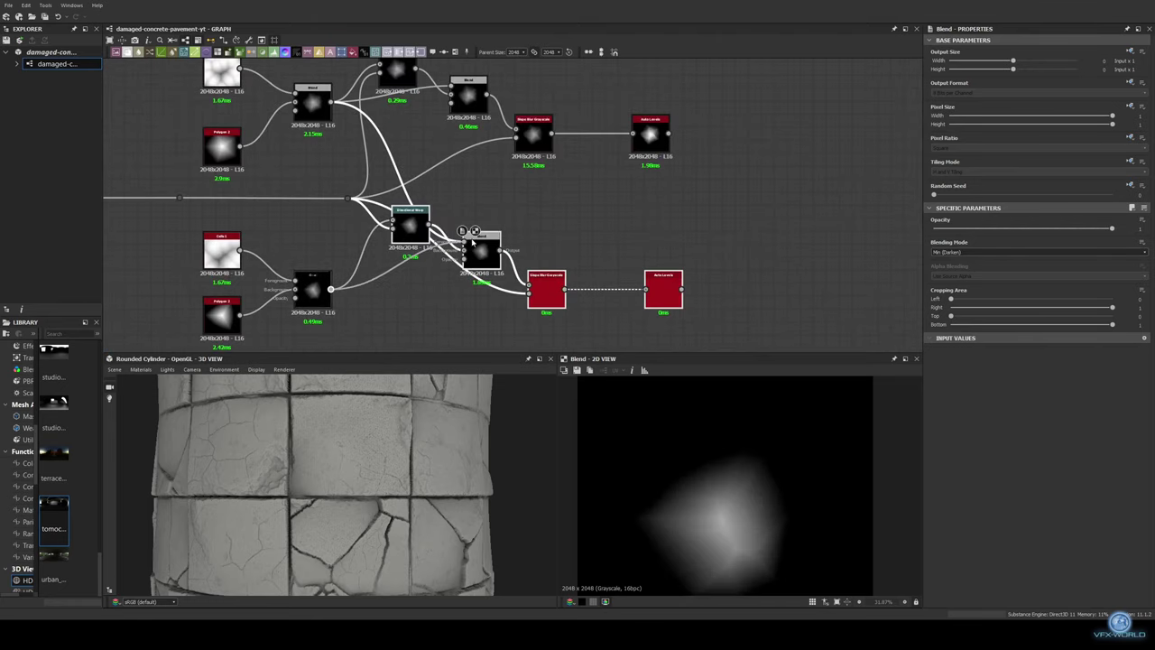
double_click(663, 289)
Center the view on the copied chain and preview the third Auto Levels result
scroll(655, 289, "down", 1)
middle_click_drag(632, 289, 656, 313)
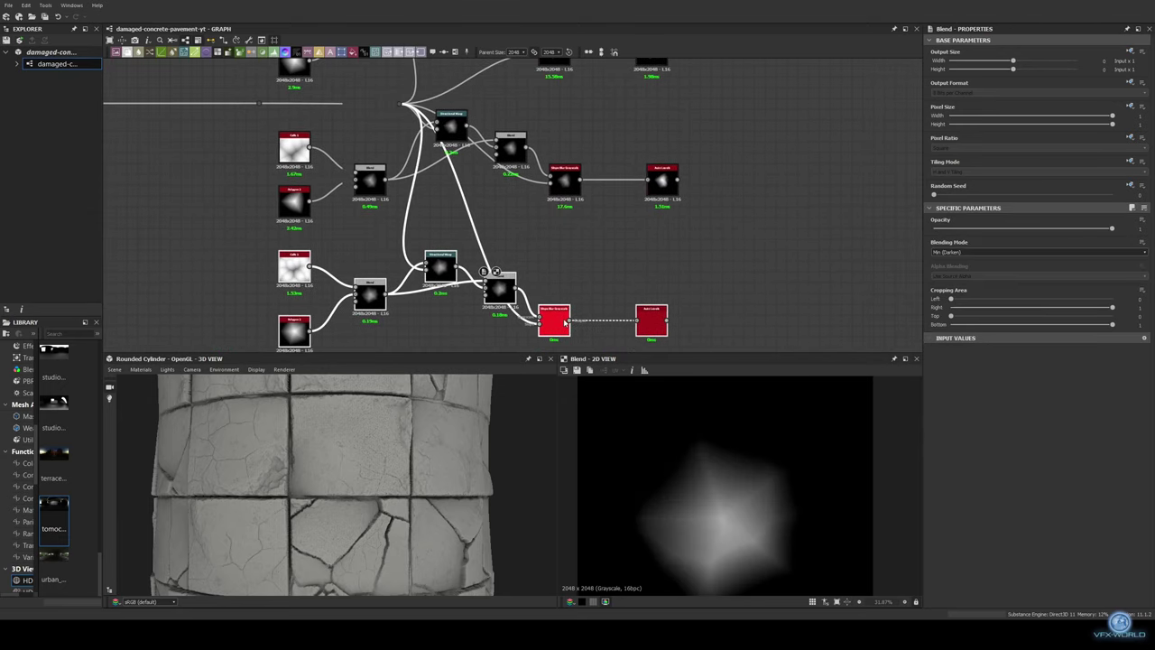
mouse_move(566, 310)
middle_mouse_down()
mouse_move(413, 339)
mouse_move(280, 306)
middle_mouse_up()
double_click(573, 192)
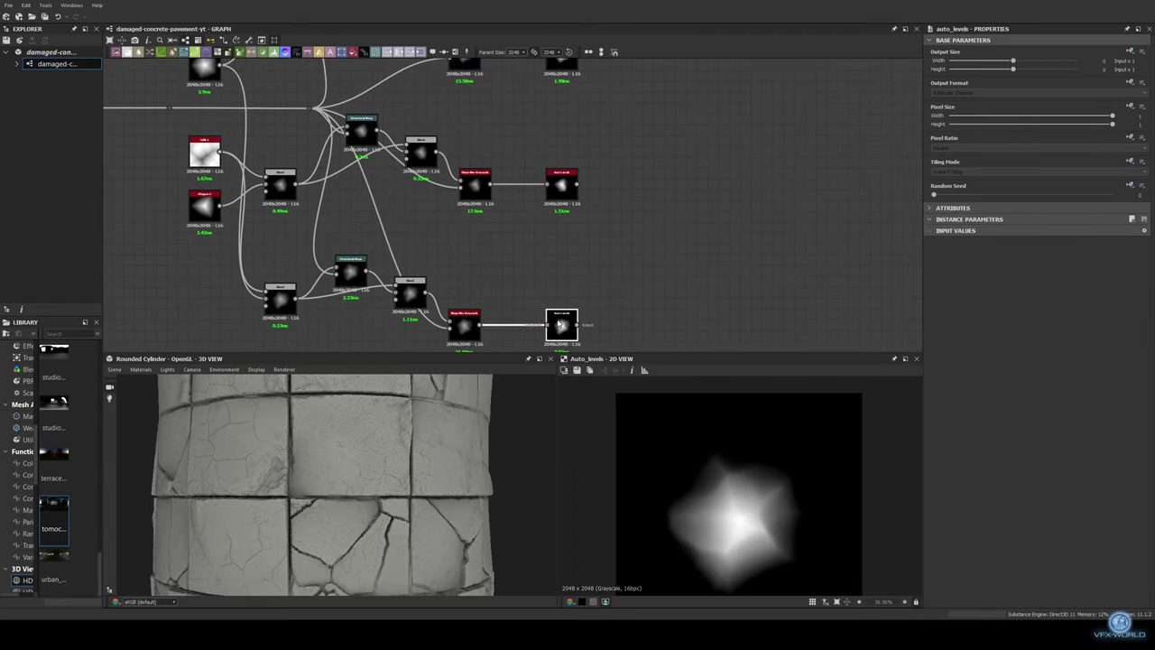
Align the lower Blend, Histogram Scan and Auto Levels nodes into neat rows
left_click_drag(409, 293, 408, 251)
left_click_drag(465, 323, 452, 269)
left_click_drag(562, 323, 562, 264)
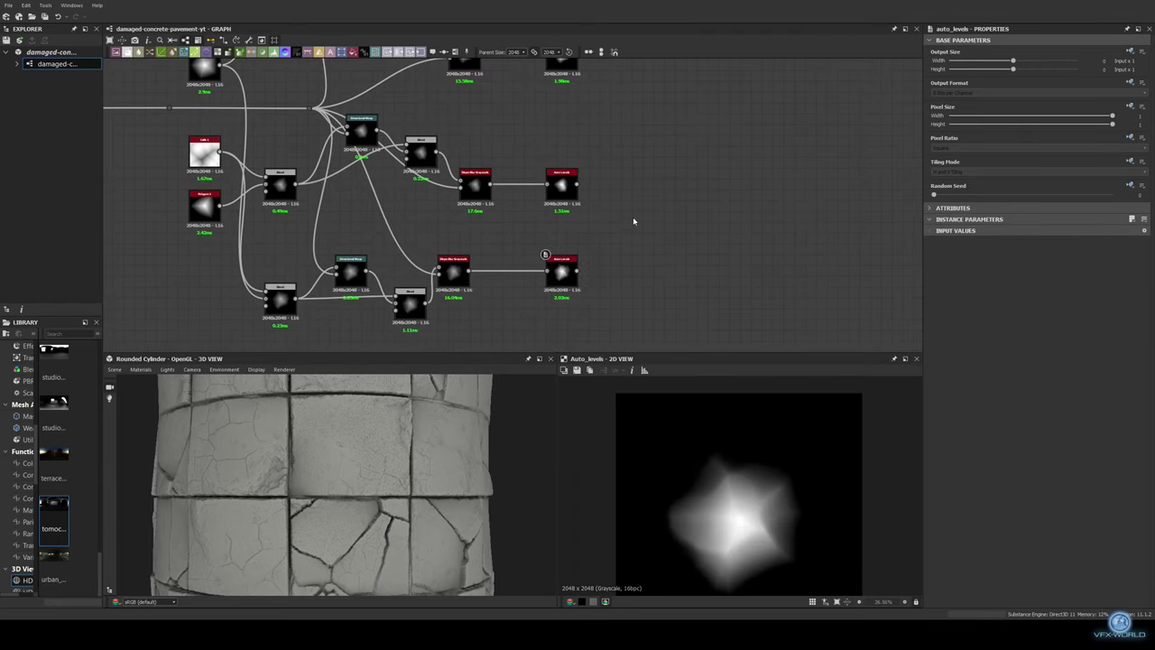
middle_click_drag(483, 184, 416, 256)
left_click(416, 256)
scroll(503, 233, "down", 4)
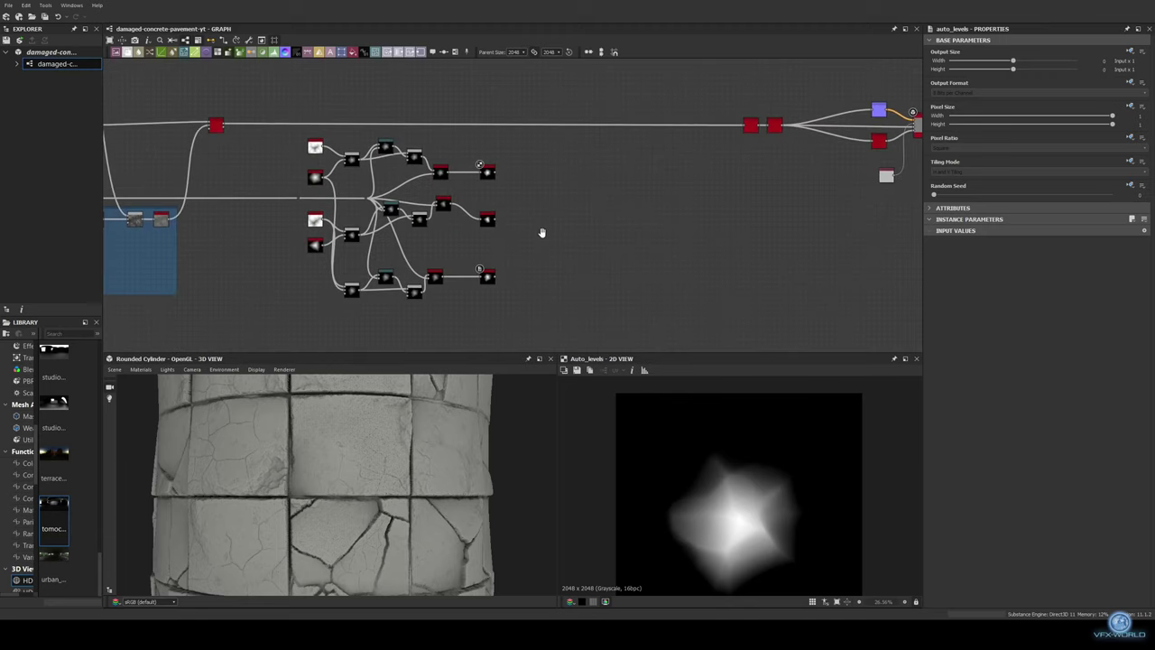
Add a Shape Splatter node with Random pattern distribution
scroll(546, 216, "up", 4)
key("space")
type("shape splatter")
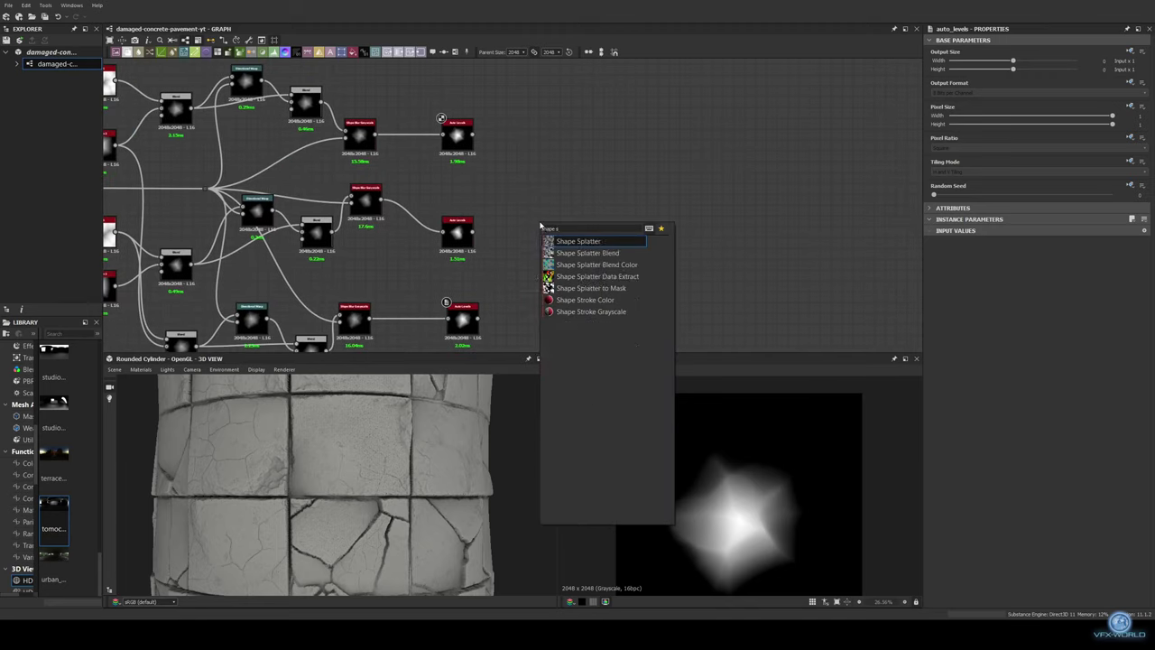
key("Return")
left_click(994, 320)
left_click(994, 327)
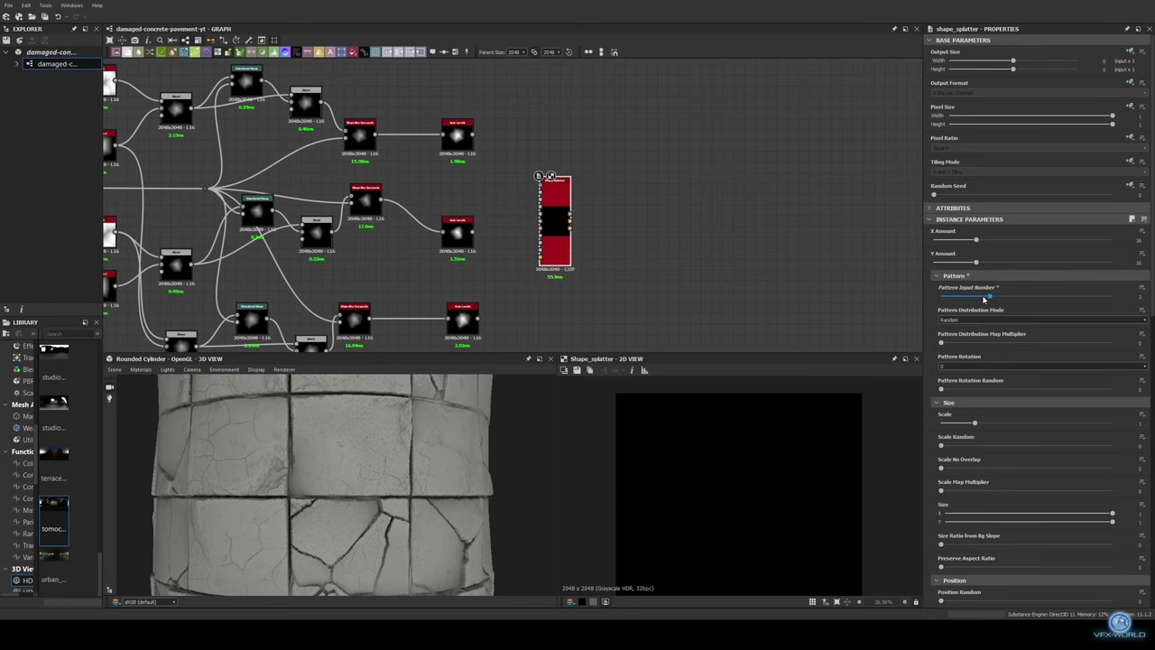
Feed Auto Levels into the background height, plug in the pebble shapes, and set 32×32 pebbles
scroll(605, 190, "up", 1)
left_click_drag(446, 124, 541, 196)
scroll(542, 204, "down", 5)
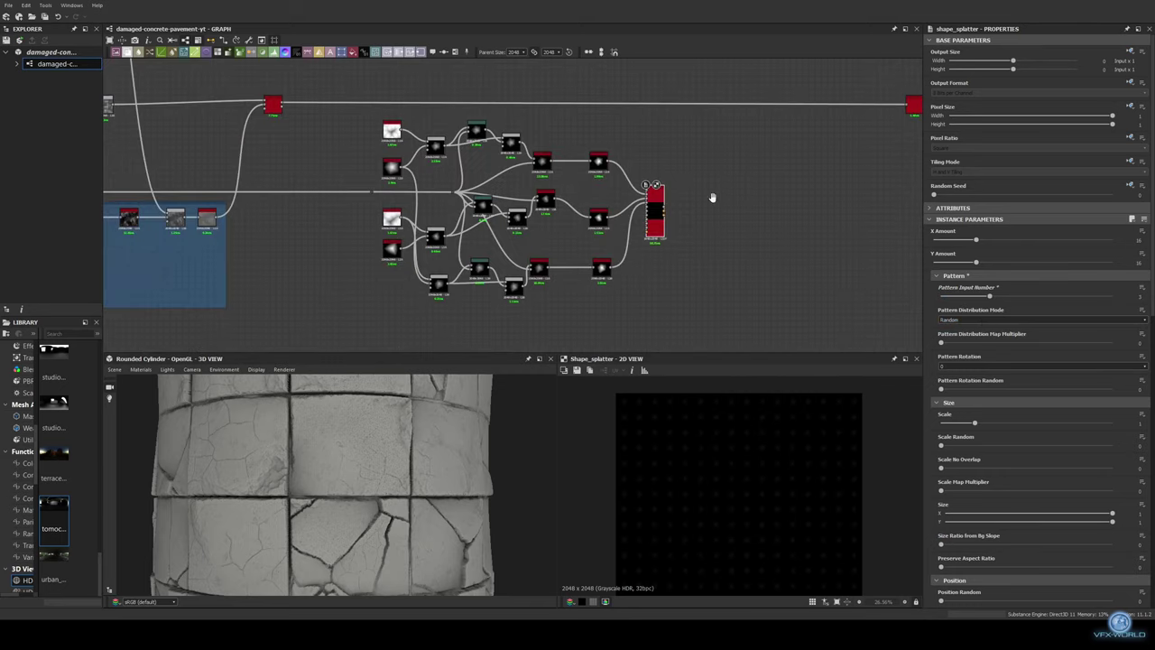
scroll(638, 159, "up", 2)
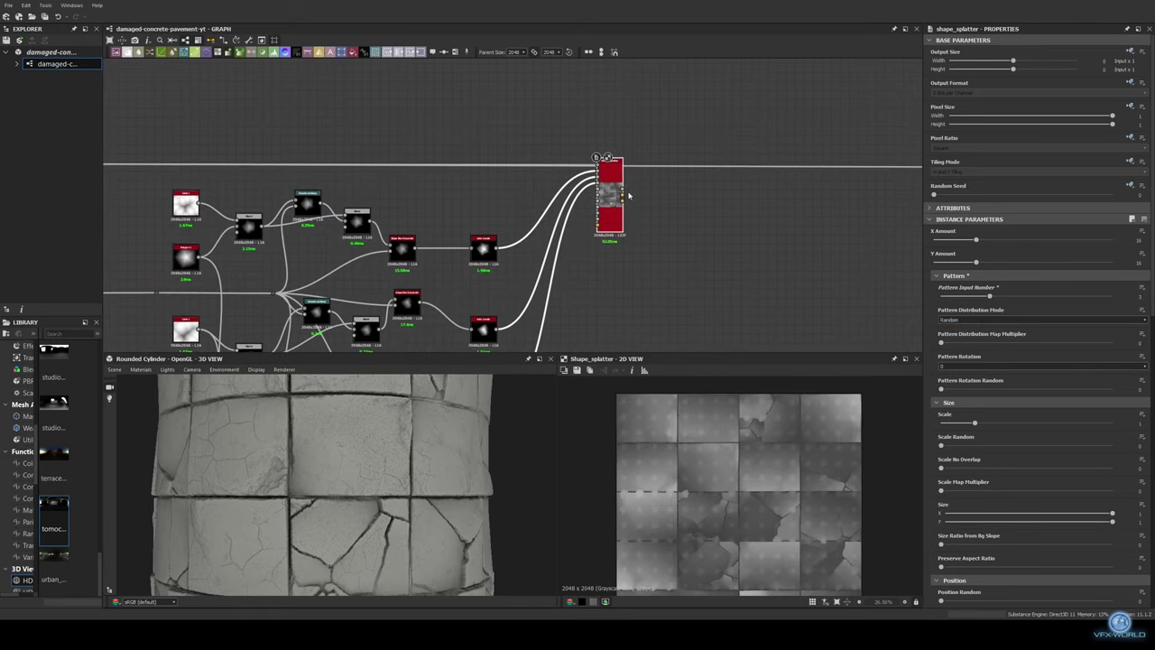
middle_click_drag(638, 159, 702, 272)
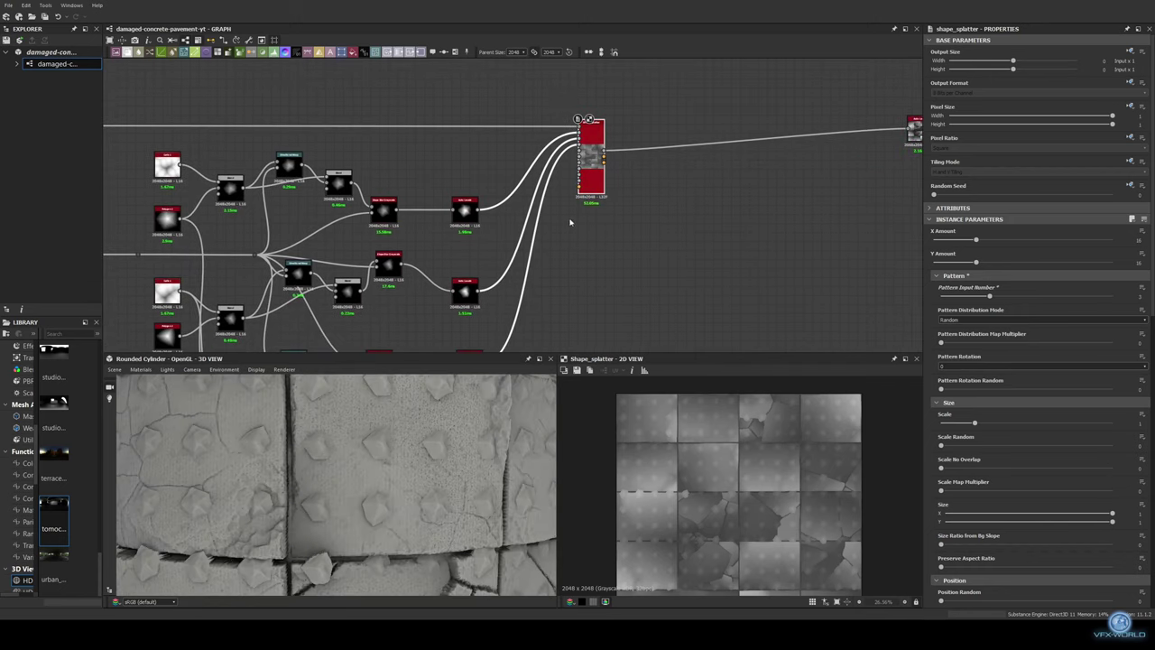
key("Return")
scroll(382, 482, "down", 5)
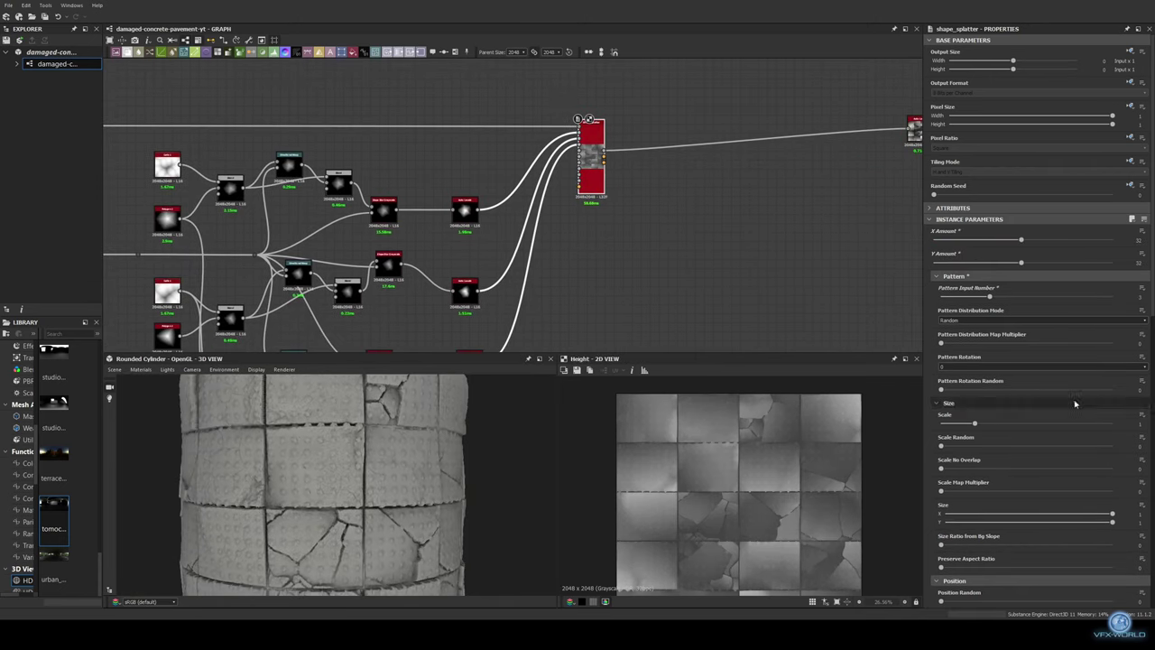
scroll(392, 453, "up", 5)
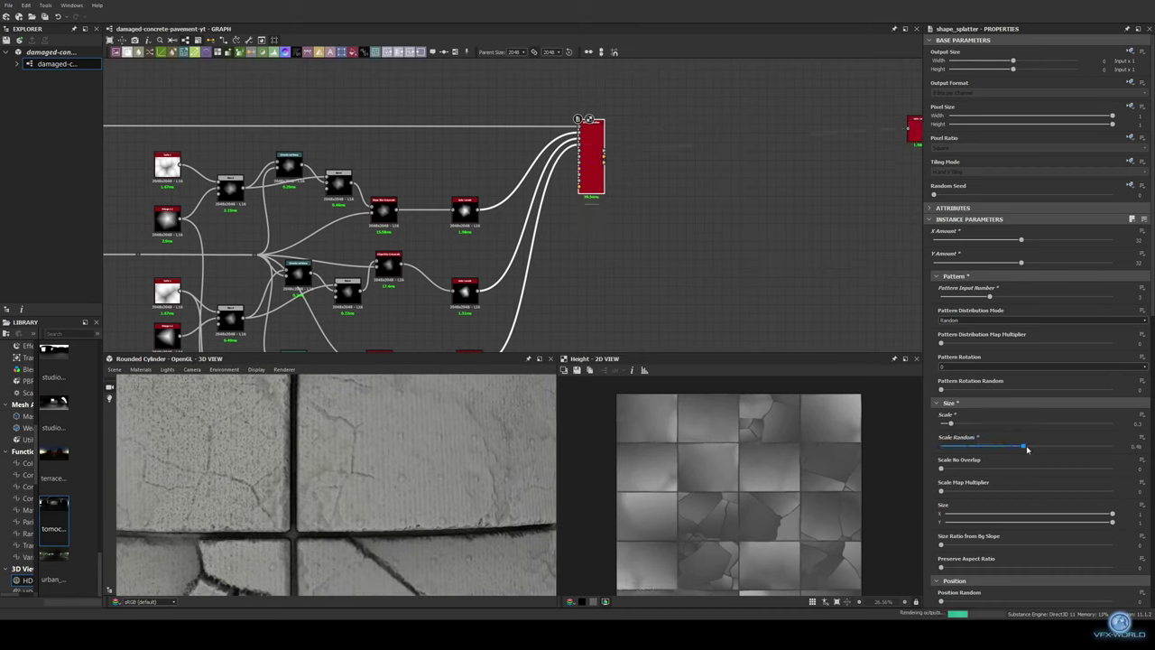
Raise the pebbles' height offset and inspect them on the 3D cylinder preview
left_click_drag(502, 452, 490, 465, "alt")
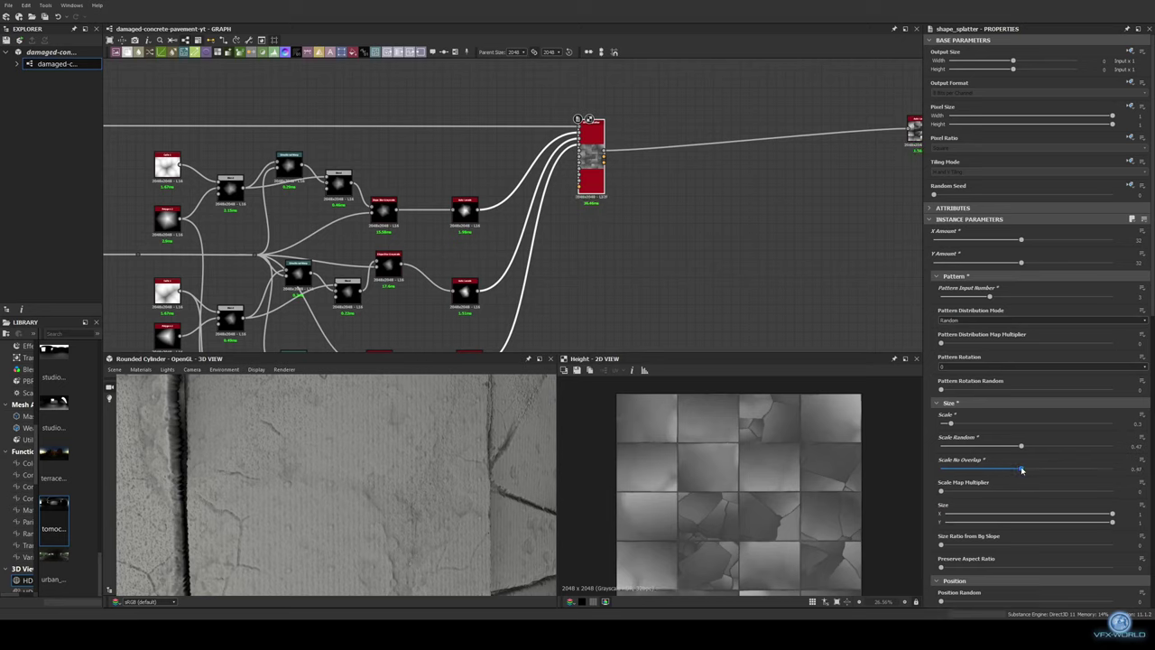
scroll(1023, 490, "down", 3)
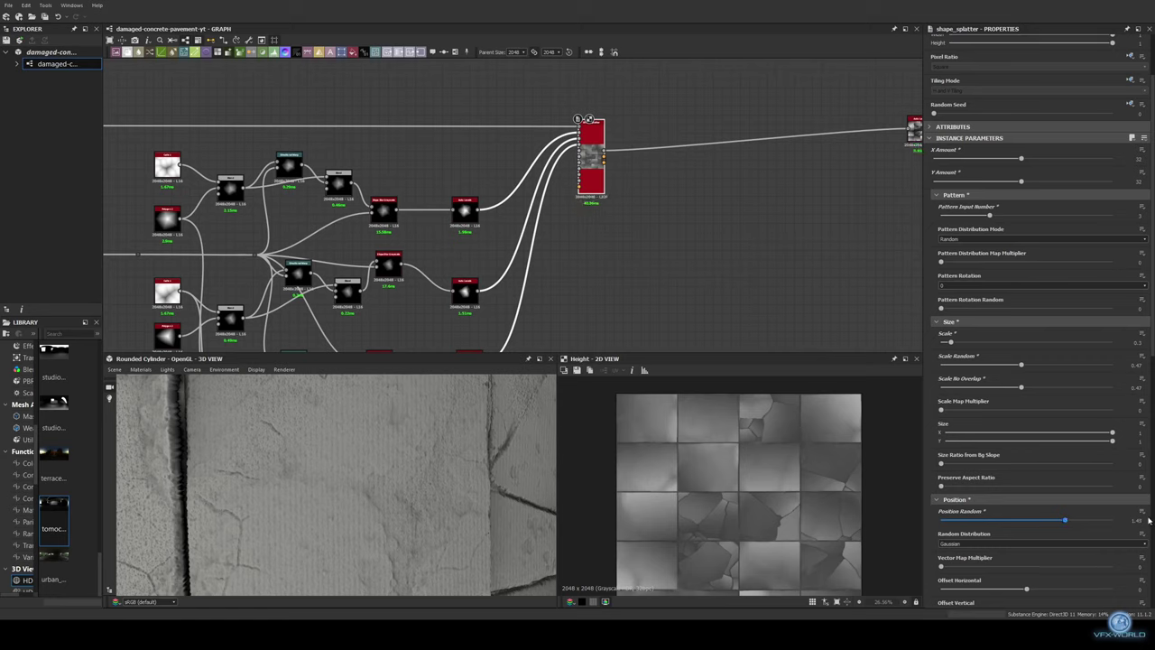
scroll(1094, 500, "down", 5)
scroll(1093, 451, "down", 3)
scroll(1076, 467, "down", 6)
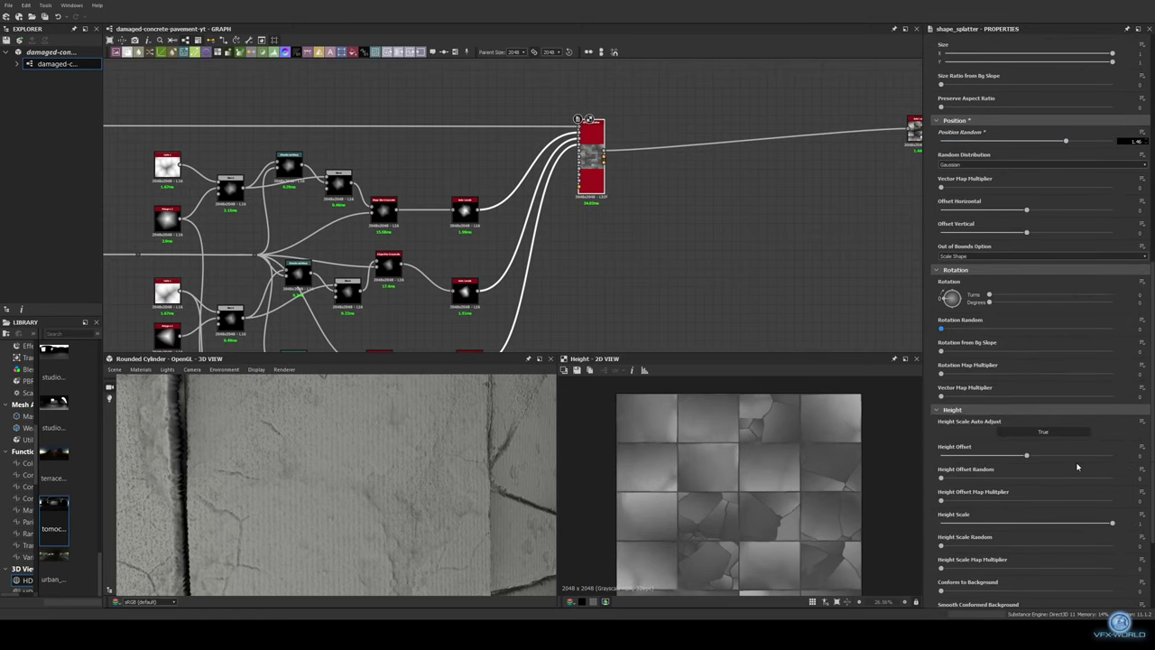
left_click_drag(1046, 458, 1050, 456)
scroll(764, 479, "up", 5)
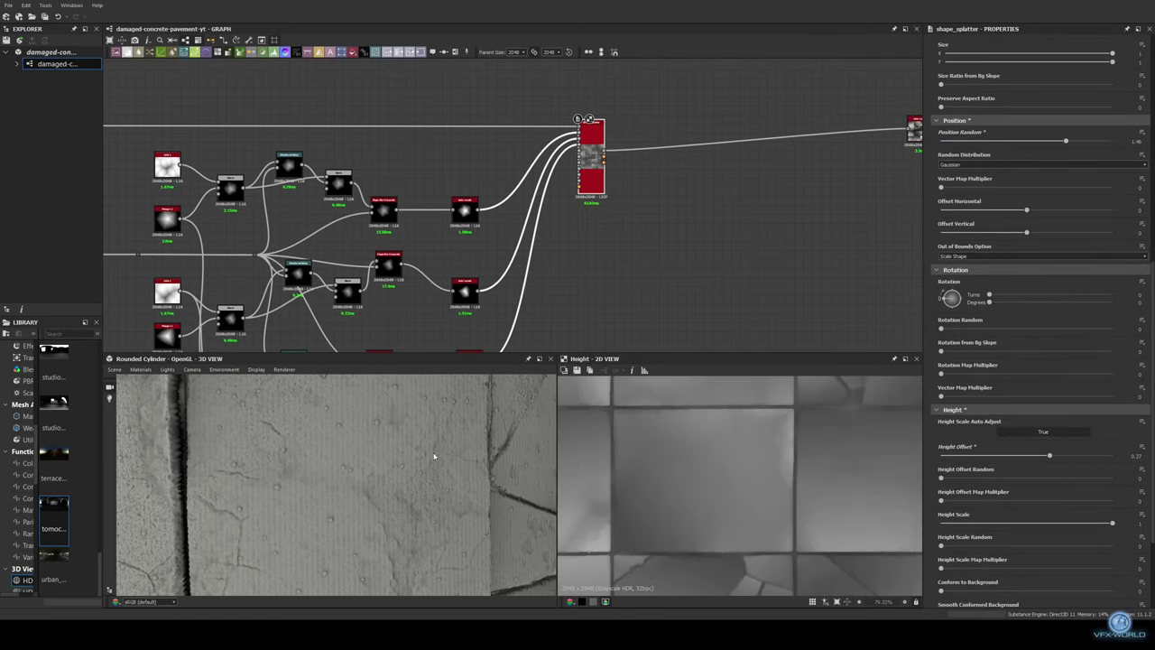
scroll(434, 454, "up", 3)
scroll(548, 480, "up", 2)
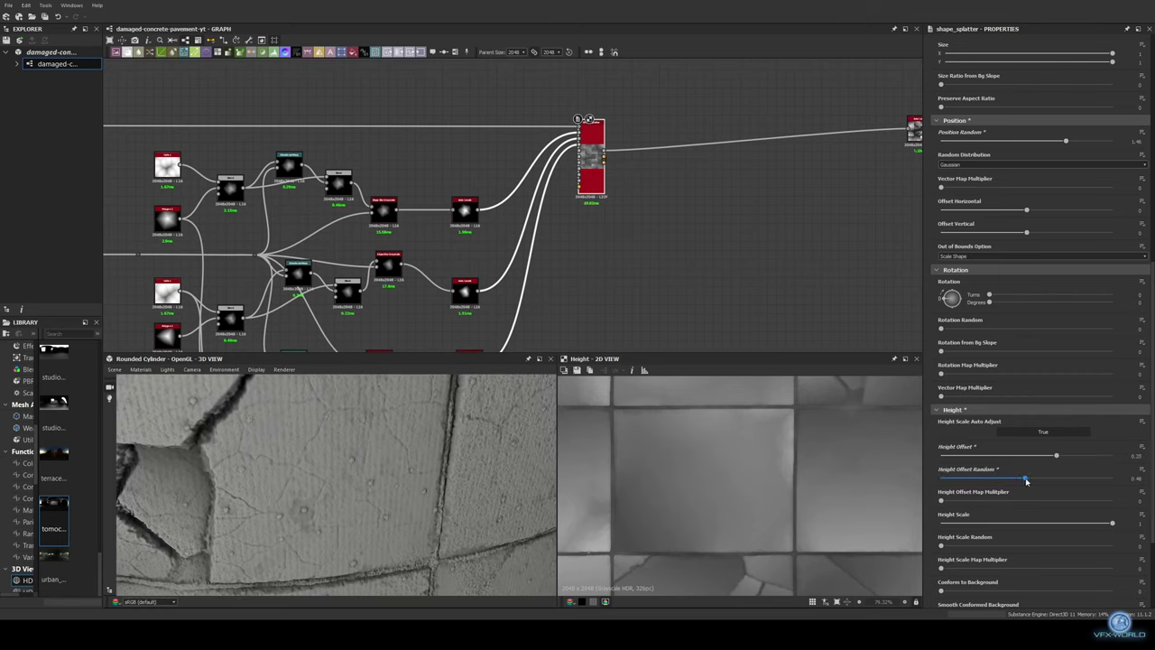
scroll(1027, 481, "down", 5)
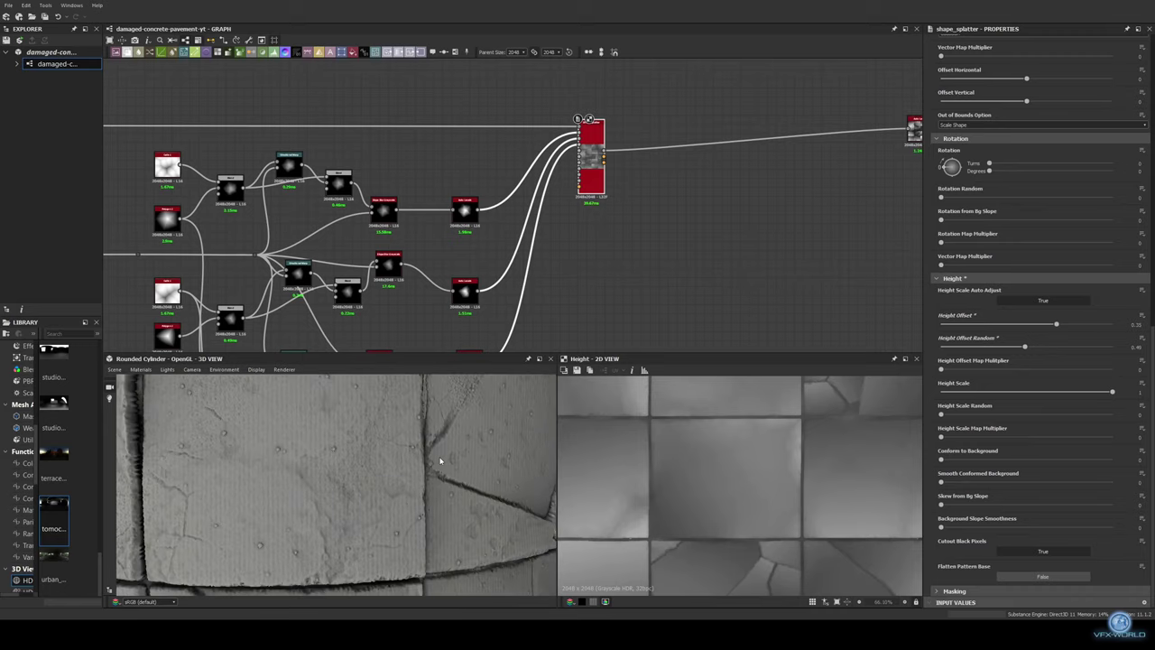
mouse_move(389, 458)
left_mouse_down()
mouse_move(353, 472)
mouse_move(413, 428)
mouse_move(451, 477)
left_mouse_up()
scroll(443, 470, "down", 5)
middle_click_drag(861, 221, 449, 279)
scroll(666, 250, "down", 4)
Select the 'pebbles' frame around the new nodes and view the nodes to its right
left_click(653, 169)
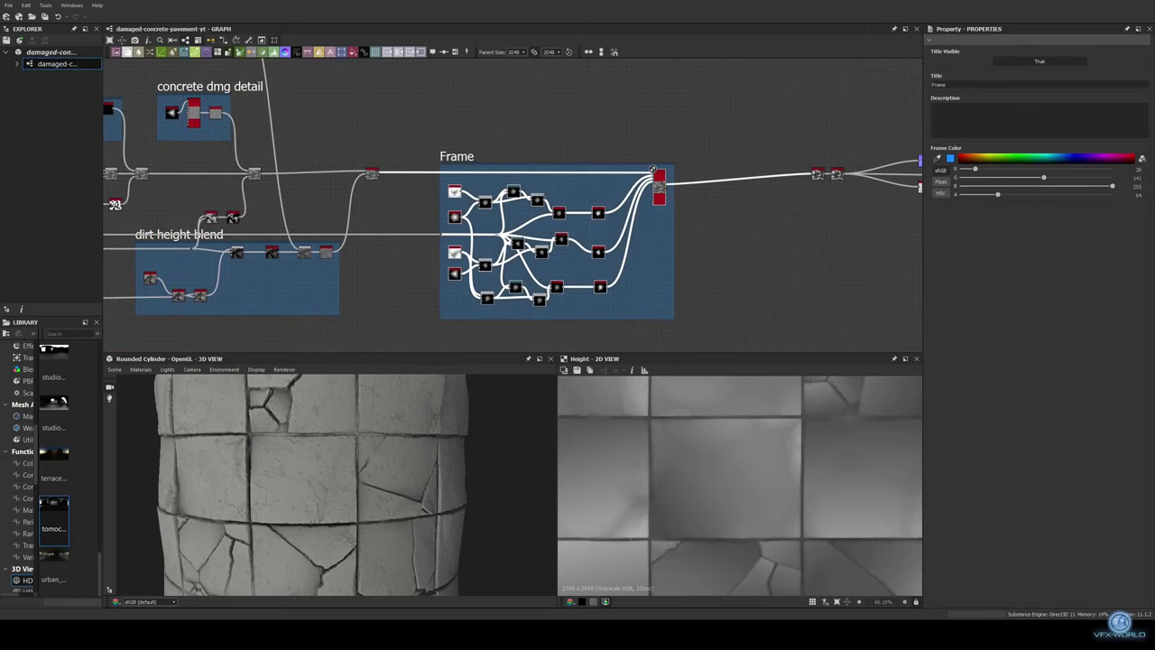
middle_click_drag(763, 253, 424, 261)
scroll(361, 243, "up", 2)
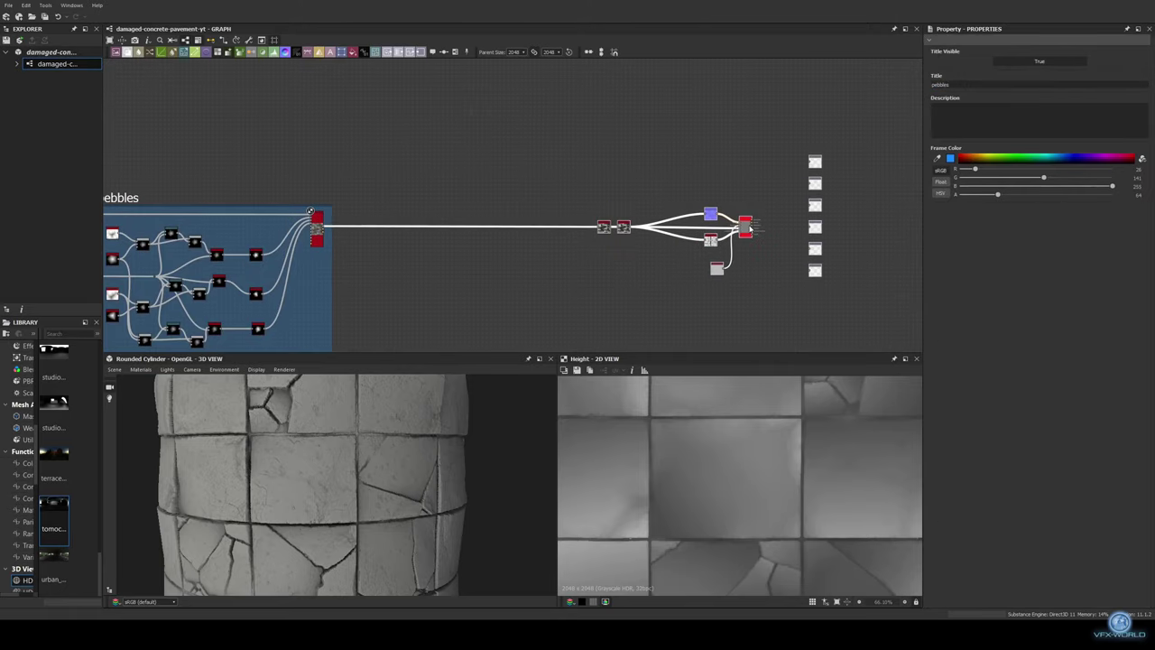
scroll(587, 226, "up", 2)
mouse_move(650, 262)
middle_mouse_down()
mouse_move(562, 273)
mouse_move(518, 180)
mouse_move(774, 211)
mouse_move(488, 197)
mouse_move(532, 202)
middle_mouse_up()
scroll(562, 272, "down", 3)
Apply a sampled noisy colour gradient to the Gradient Map
scroll(584, 111, "down", 2)
double_click(583, 248)
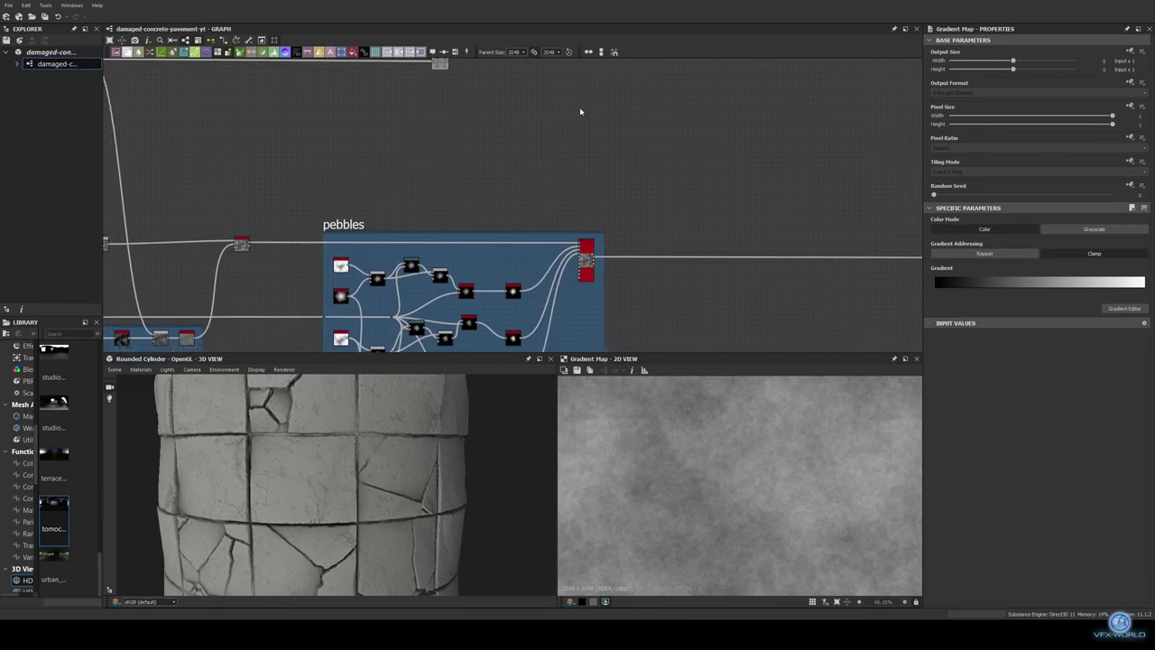
scroll(656, 116, "up", 2)
middle_click_drag(903, 330, 746, 287)
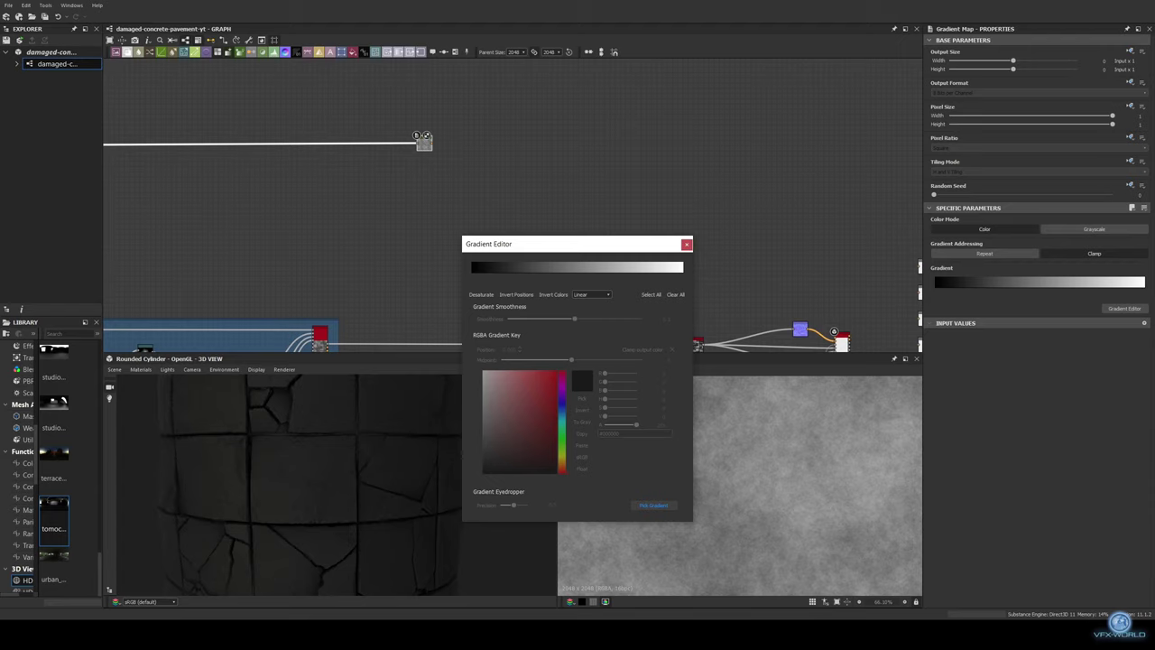
left_click(687, 244)
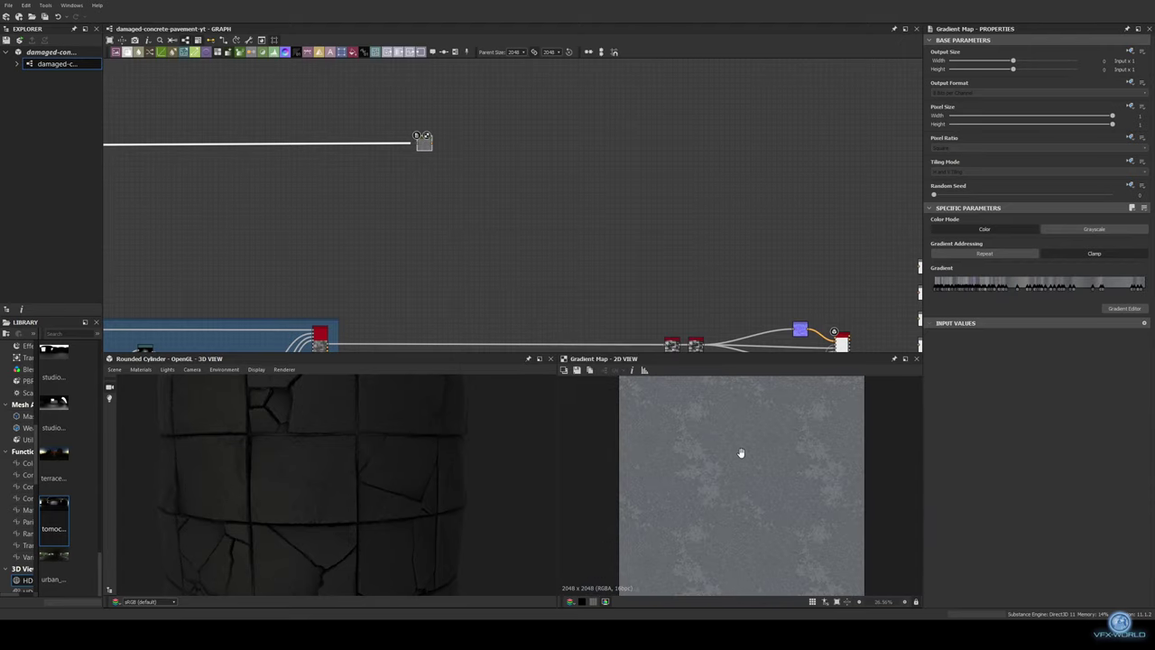
Add a second Gradient Map from the dot node and set its gradient
middle_click_drag(163, 239, 592, 196)
mouse_move(359, 287)
left_mouse_down()
mouse_move(411, 187)
mouse_move(551, 152)
left_mouse_up()
left_click(587, 169)
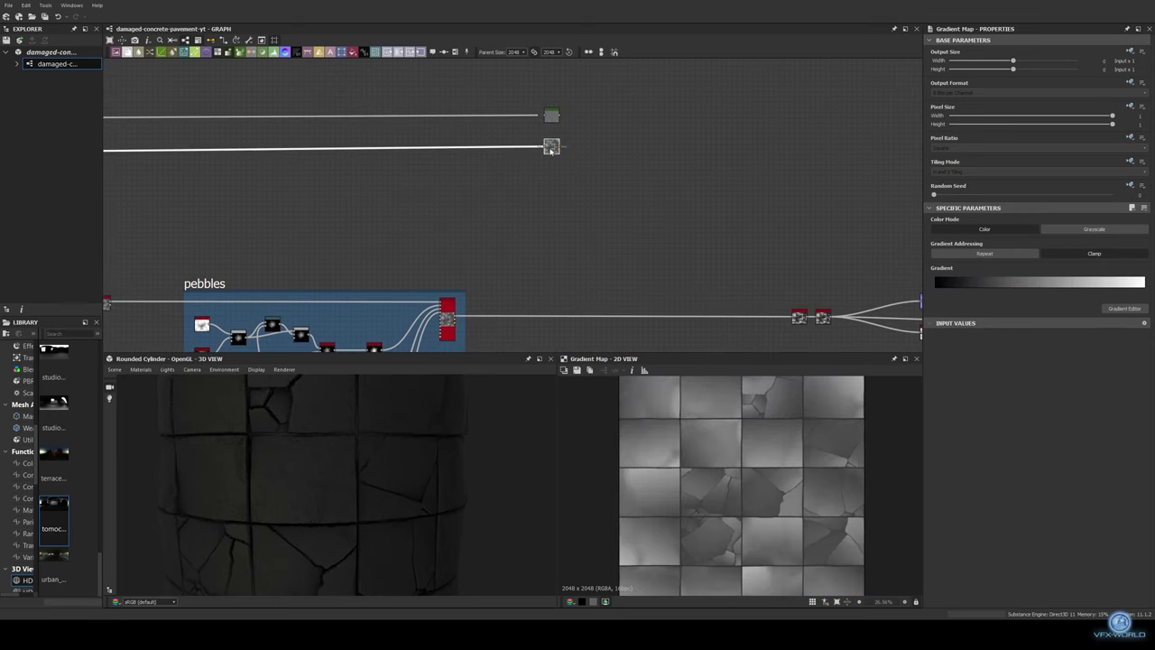
left_click(1124, 308)
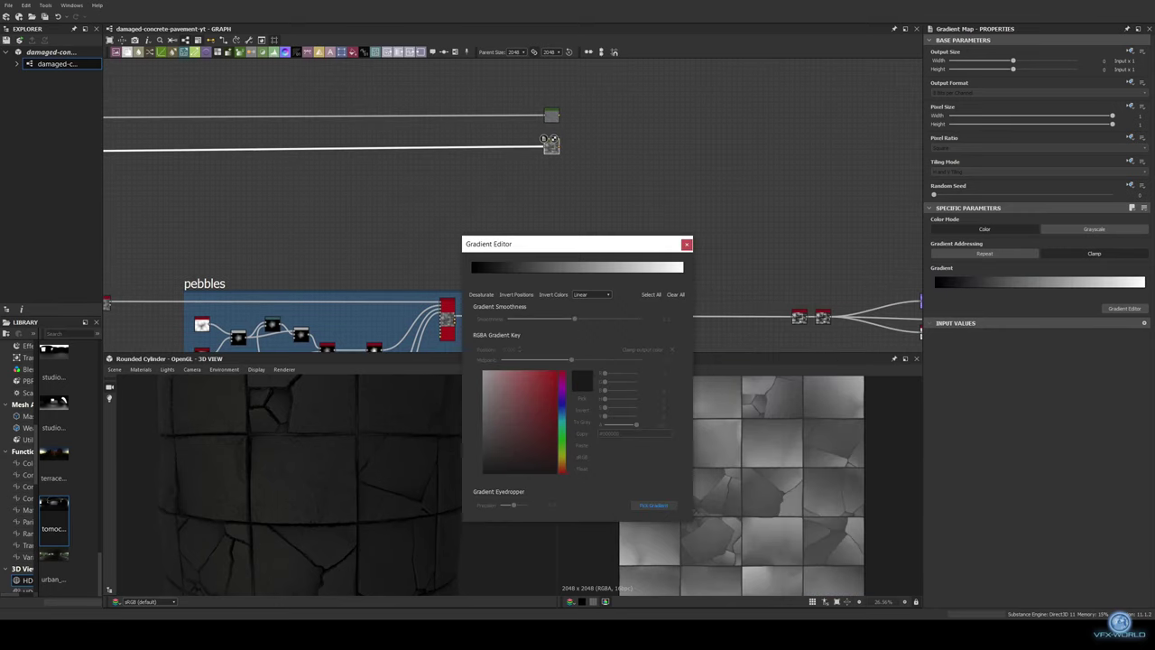
left_click(687, 243)
Combine both gradient maps in a Blend at 0.53 opacity feeding the base colour
key("space")
left_click(488, 161)
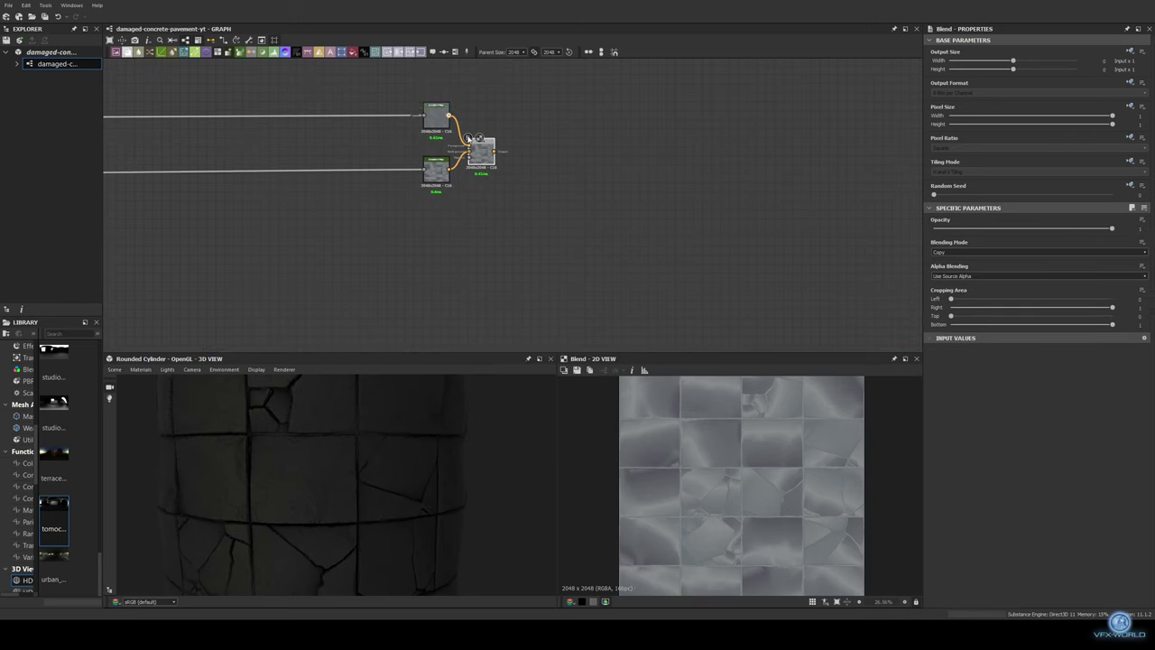
scroll(402, 96, "down", 3)
middle_click_drag(720, 239, 728, 257)
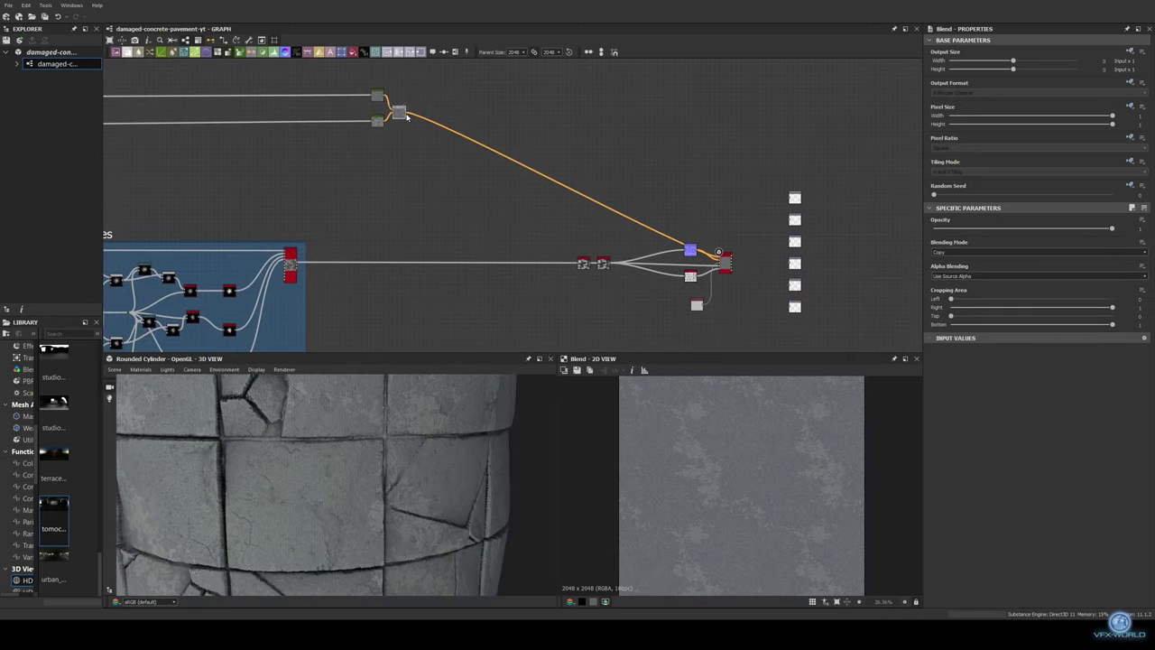
left_click_drag(1074, 232, 1052, 231)
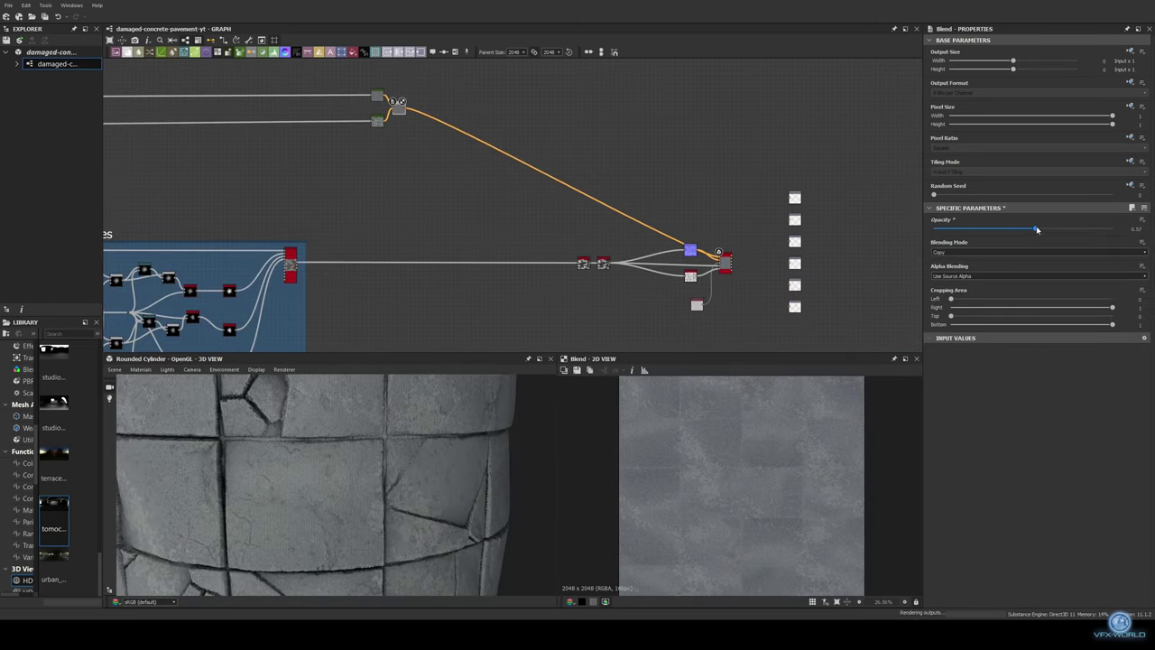
scroll(427, 206, "up", 2)
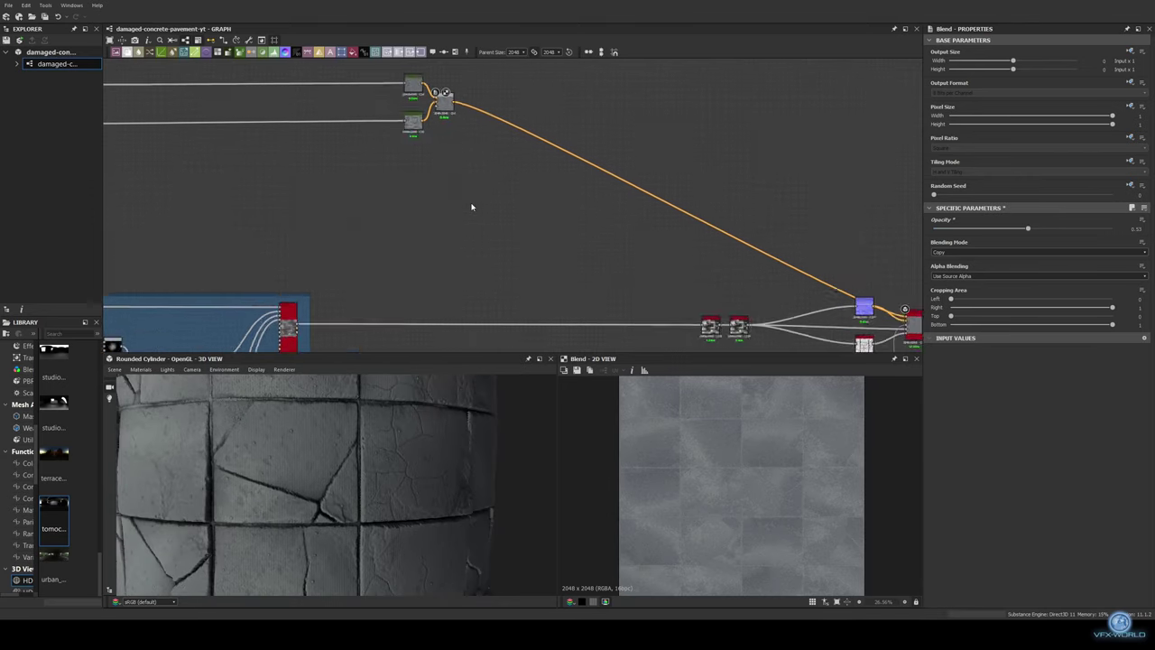
Add a Uniform Color node and wire it into the albedo blend
left_click(427, 52)
key("Delete")
key("space")
key("Return")
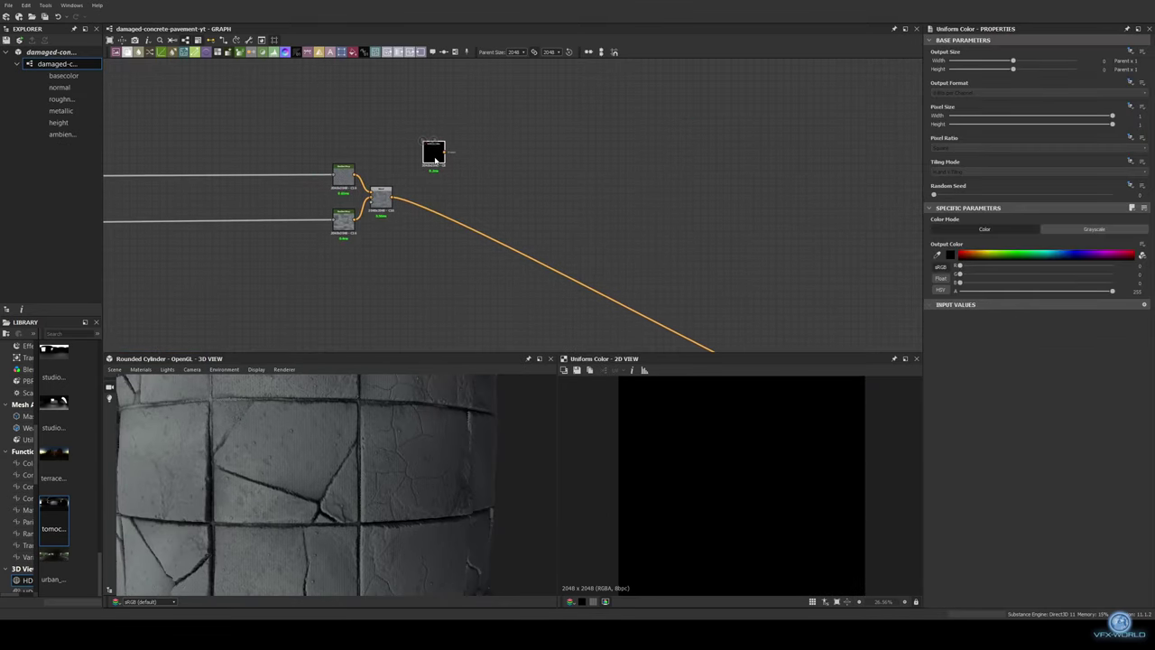
middle_click_drag(432, 142, 367, 137)
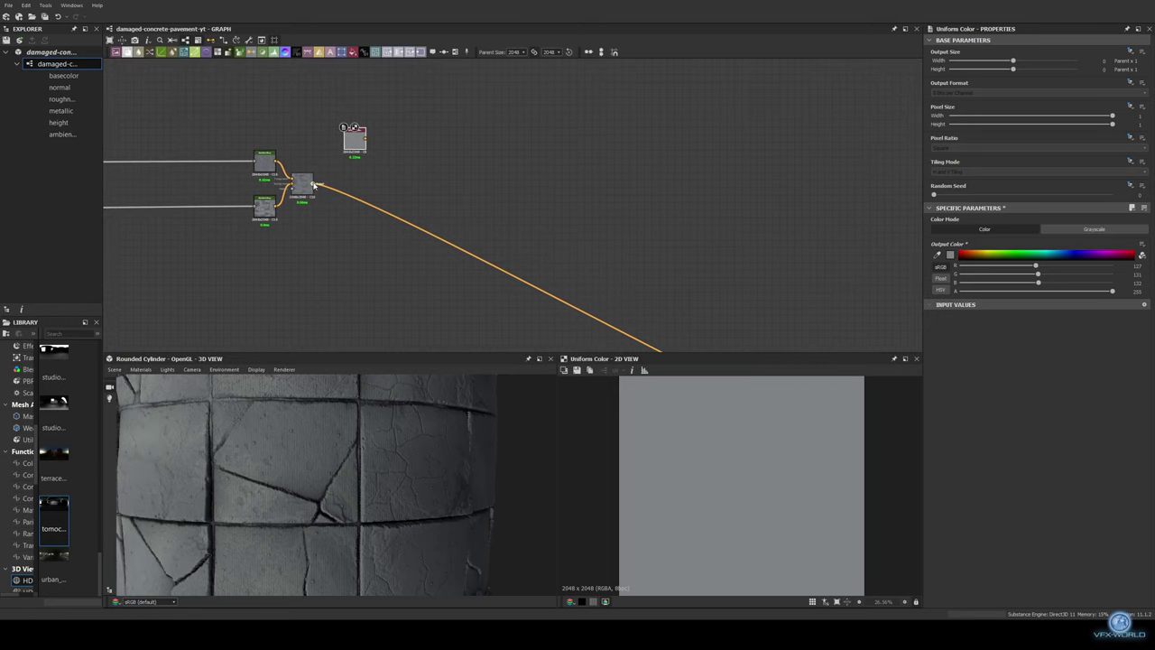
left_click_drag(367, 137, 383, 159)
left_click_drag(390, 172, 394, 152)
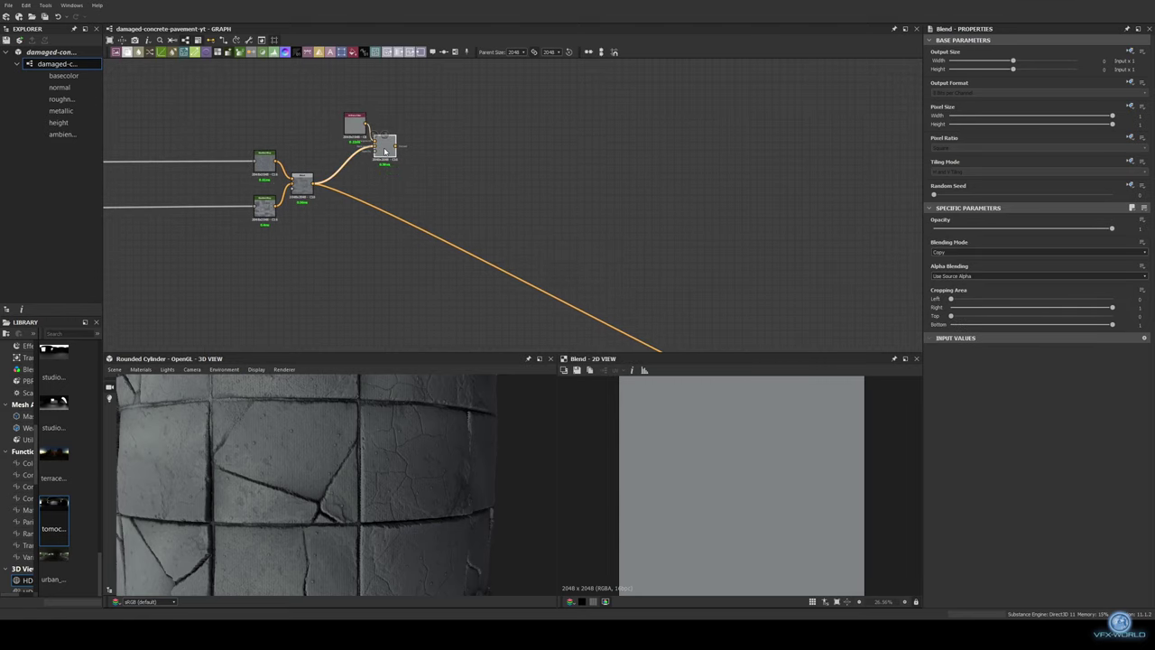
Drive that blend's opacity with a Grunge Map 011 and preview the result
scroll(385, 151, "up", 3)
middle_click_drag(715, 197, 800, 197)
mouse_move(489, 160)
left_mouse_down()
mouse_move(484, 202)
mouse_move(452, 193)
left_mouse_up()
left_click(541, 244)
double_click(491, 178)
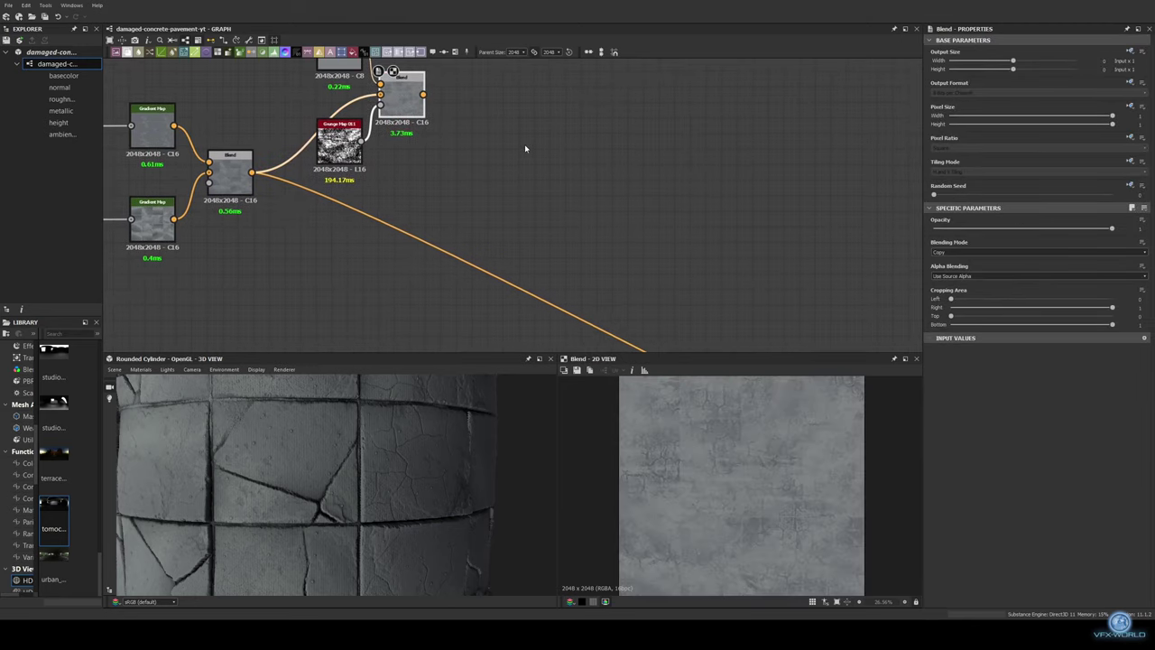
scroll(511, 145, "down", 3)
Insert a new albedo Blend masked by a Get_Slope of the height, with max High Clip Degrees and lower Falloff
left_click(456, 219)
key("space")
left_click(480, 257)
left_click_drag(696, 297, 483, 215)
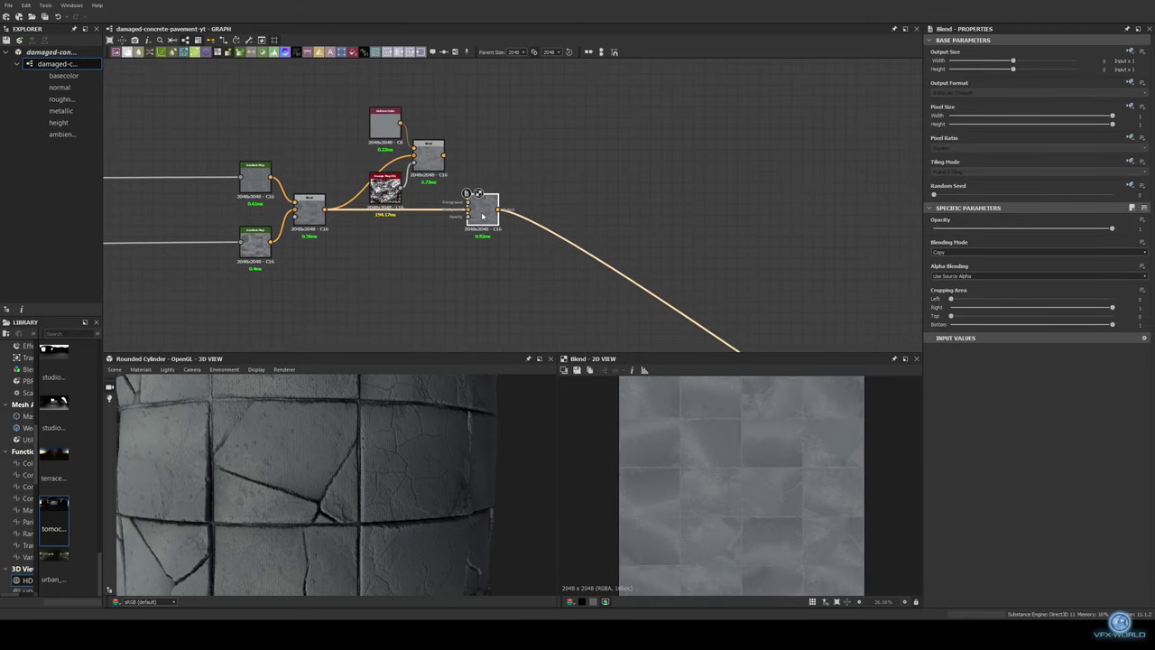
scroll(423, 245, "down", 3)
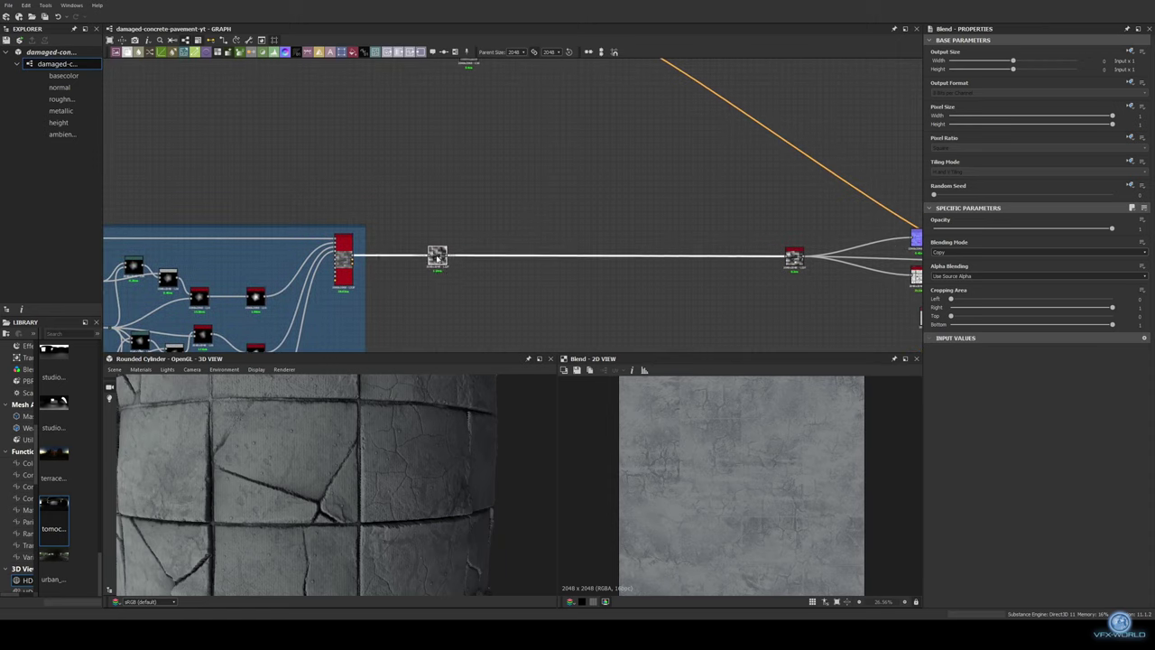
scroll(412, 258, "down", 2)
left_click_drag(408, 281, 507, 131)
left_click(524, 142)
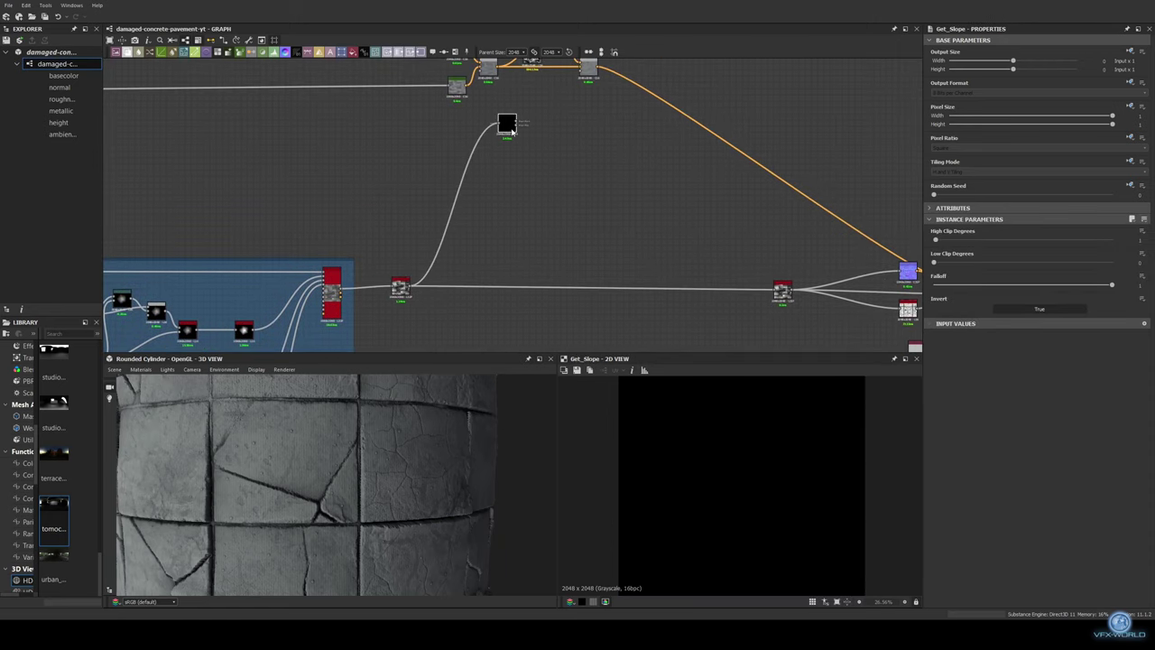
left_click_drag(935, 240, 1110, 240)
mouse_move(1112, 285)
left_mouse_down()
mouse_move(1014, 287)
mouse_move(1095, 264)
left_mouse_up()
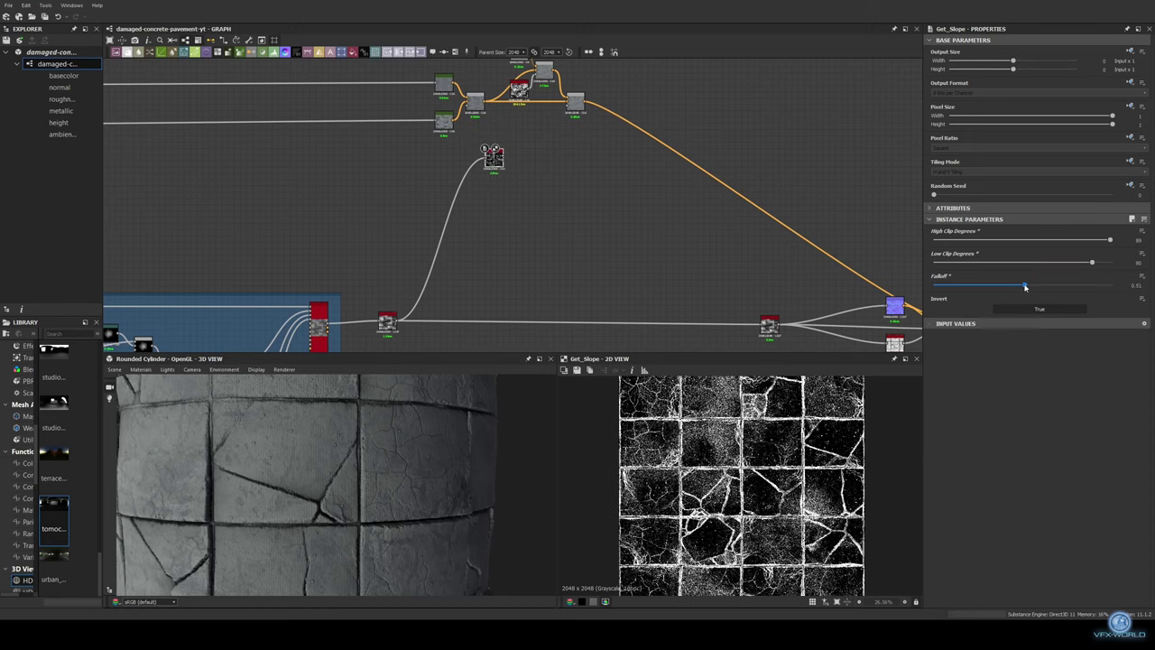
scroll(472, 251, "up", 2)
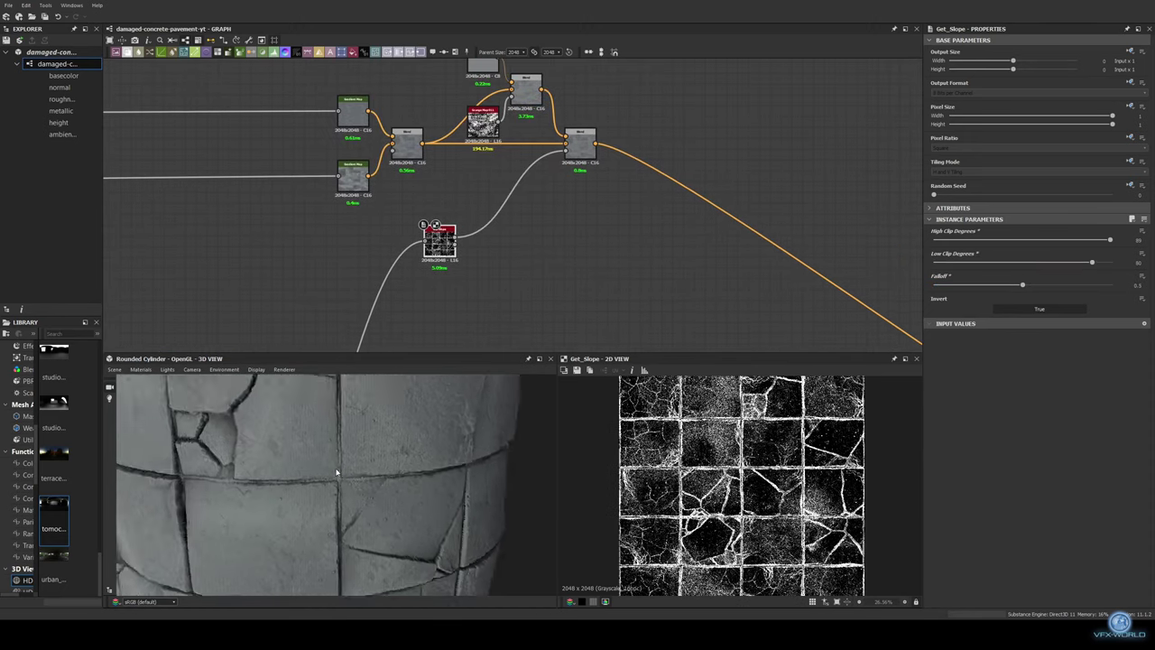
double_click(578, 145)
key("f")
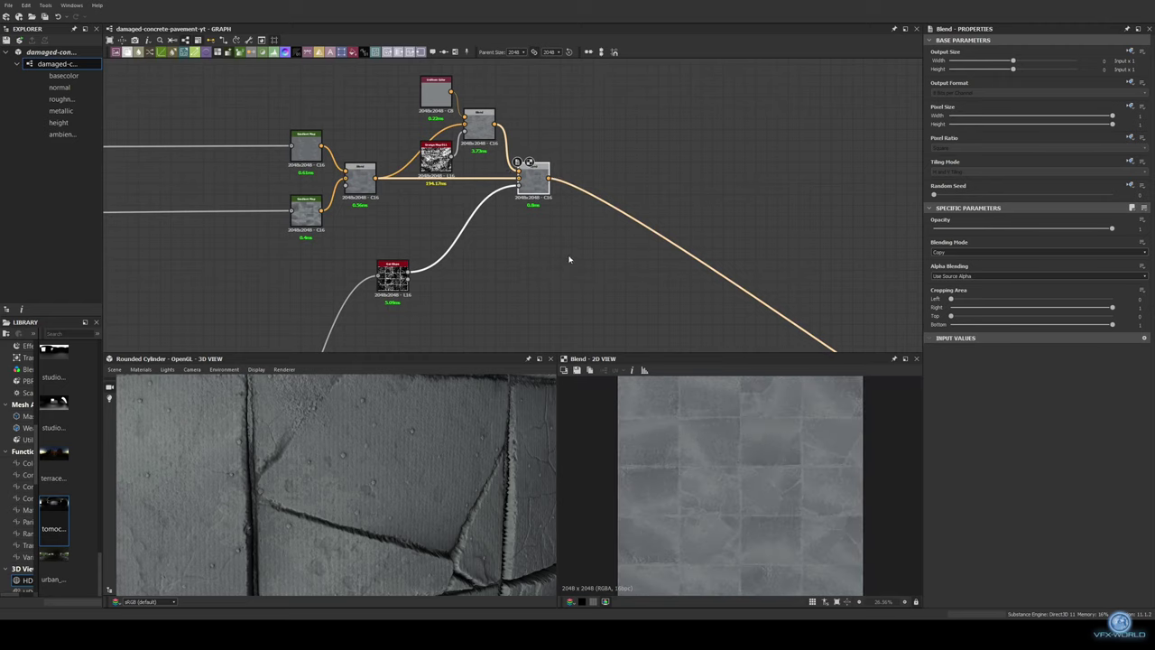
Flip the pebbles height_blend mask with an Invert Grayscale node
scroll(488, 248, "down", 1)
scroll(501, 251, "down", 1)
scroll(496, 244, "down", 1)
middle_click_drag(494, 242, 562, 198)
double_click(311, 262)
mouse_move(335, 239)
middle_mouse_down()
mouse_move(358, 231)
mouse_move(289, 240)
mouse_move(213, 303)
mouse_move(380, 271)
middle_mouse_up()
right_click(390, 188)
left_click(411, 194)
Check the histogram_scan and Grunge Map 013 outputs, then route the grunge noise toward the albedo area
double_click(266, 255)
double_click(352, 293)
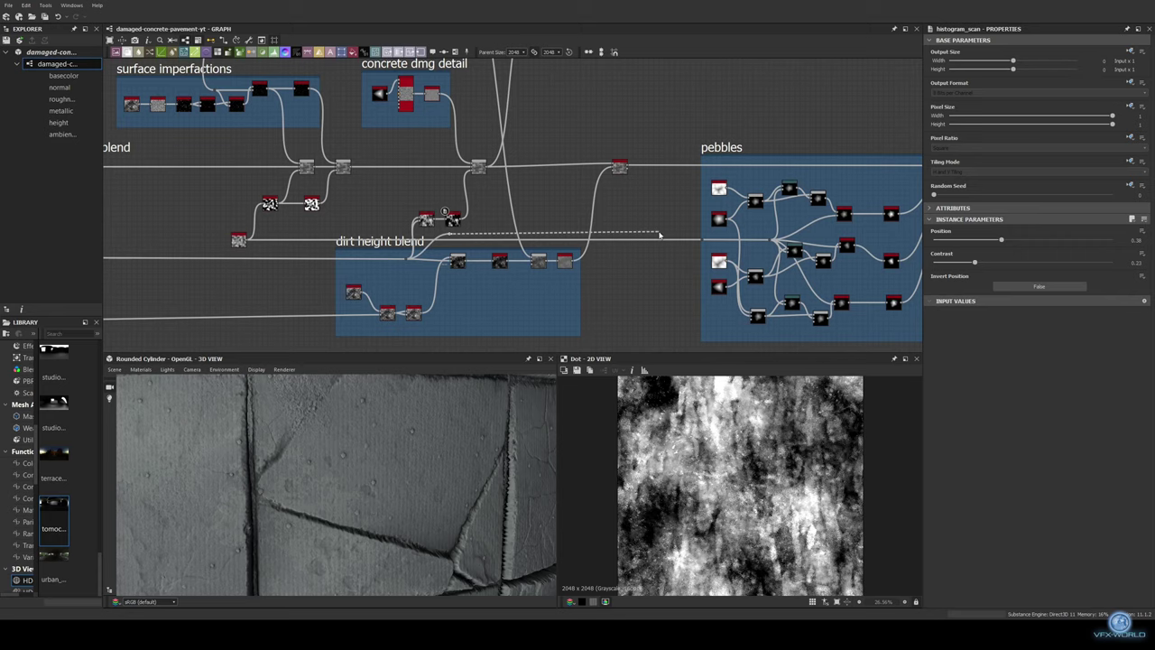
left_click_drag(659, 234, 467, 185)
mouse_move(482, 126)
left_mouse_down()
mouse_move(427, 144)
mouse_move(414, 189)
left_mouse_up()
Feed the grunge into a Gradient Map with a pasted light blue gradient, middle keys removed
left_click_drag(447, 101, 448, 102)
left_click(488, 113)
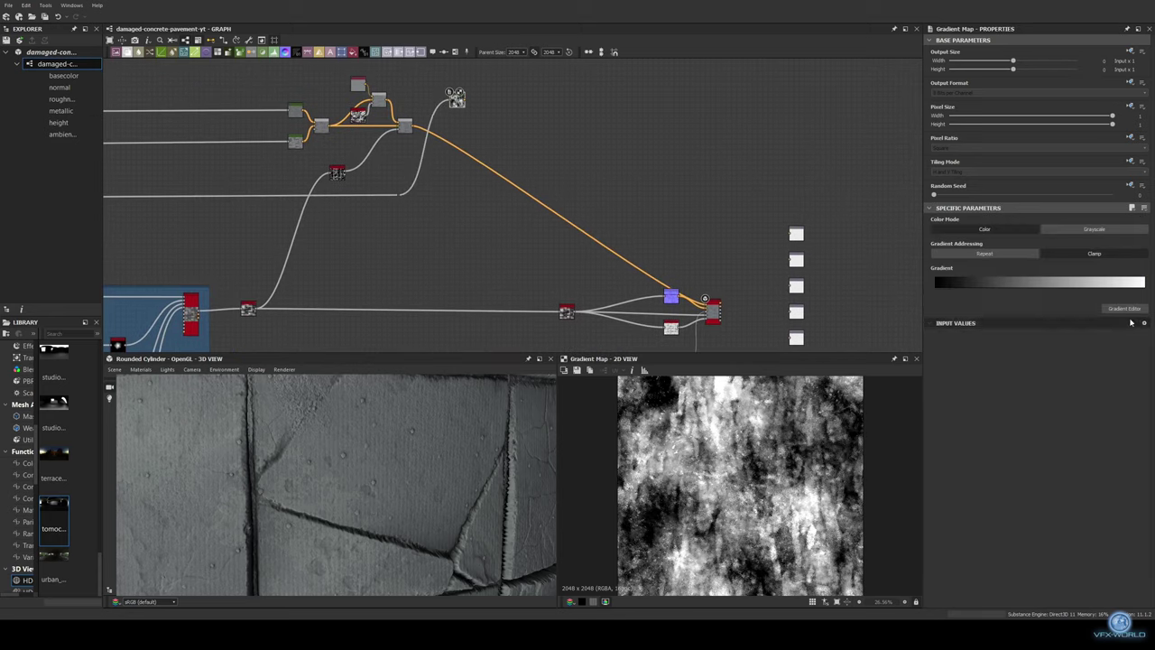
double_click(456, 98)
key("ctrl+v")
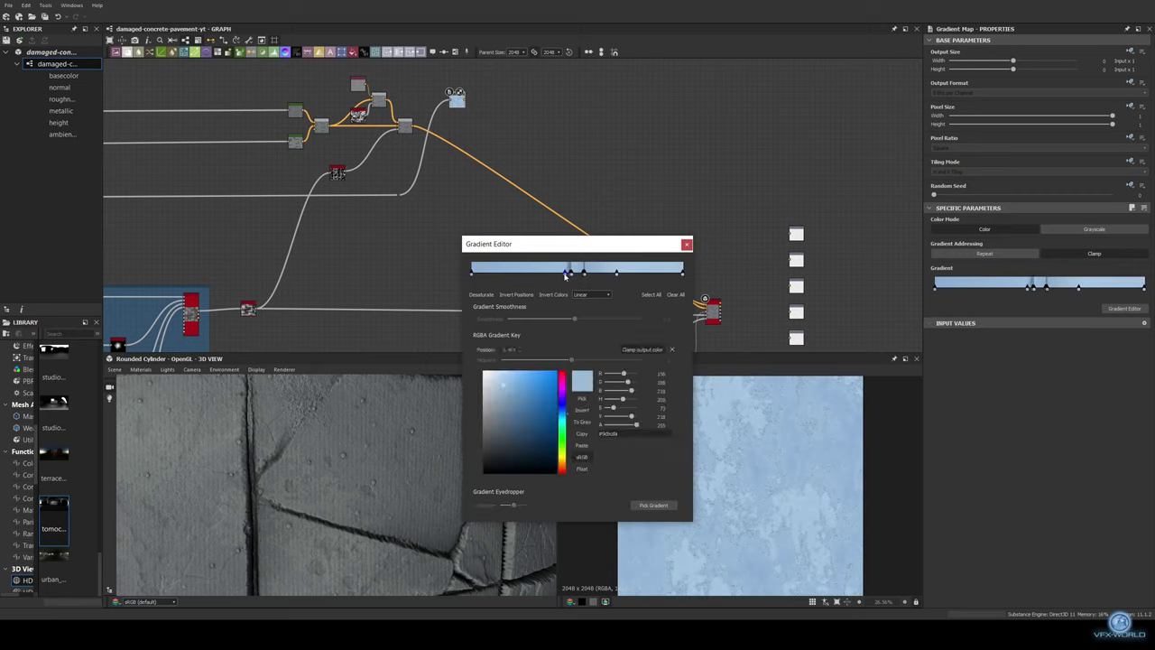
mouse_move(571, 270)
left_mouse_down()
mouse_move(525, 249)
mouse_move(498, 271)
left_mouse_up()
left_click(557, 271)
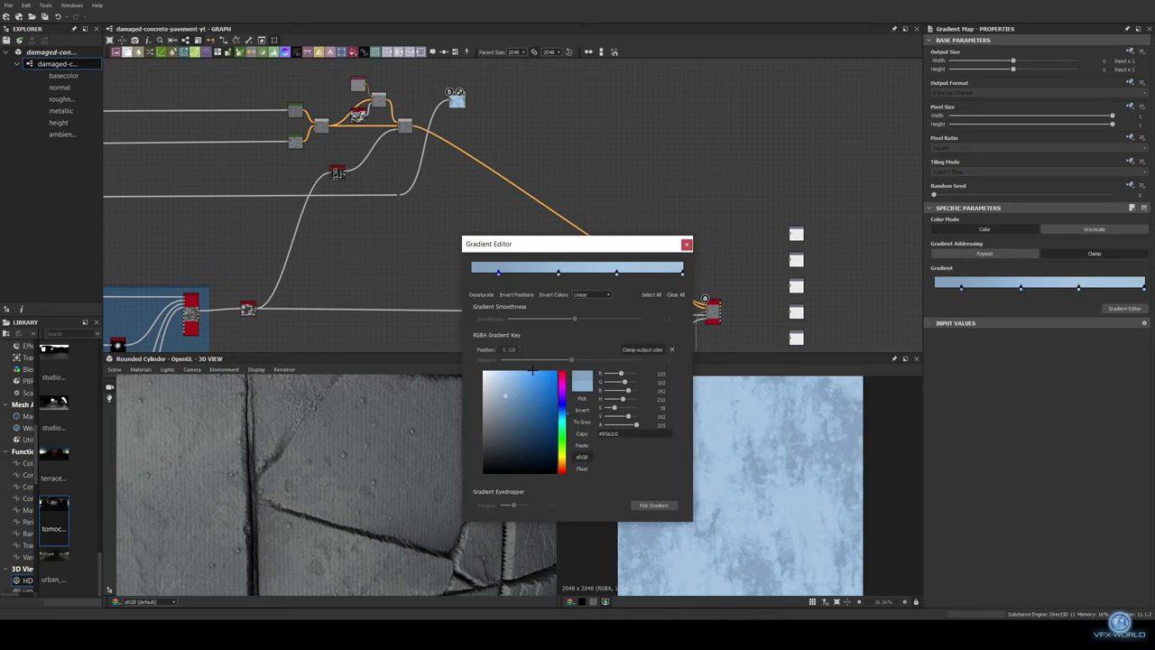
Add an HSL node with saturation lowered to 0.05 and lightness to 0.36
middle_click_drag(533, 370, 534, 445)
key("space")
type("hsl")
key("Return")
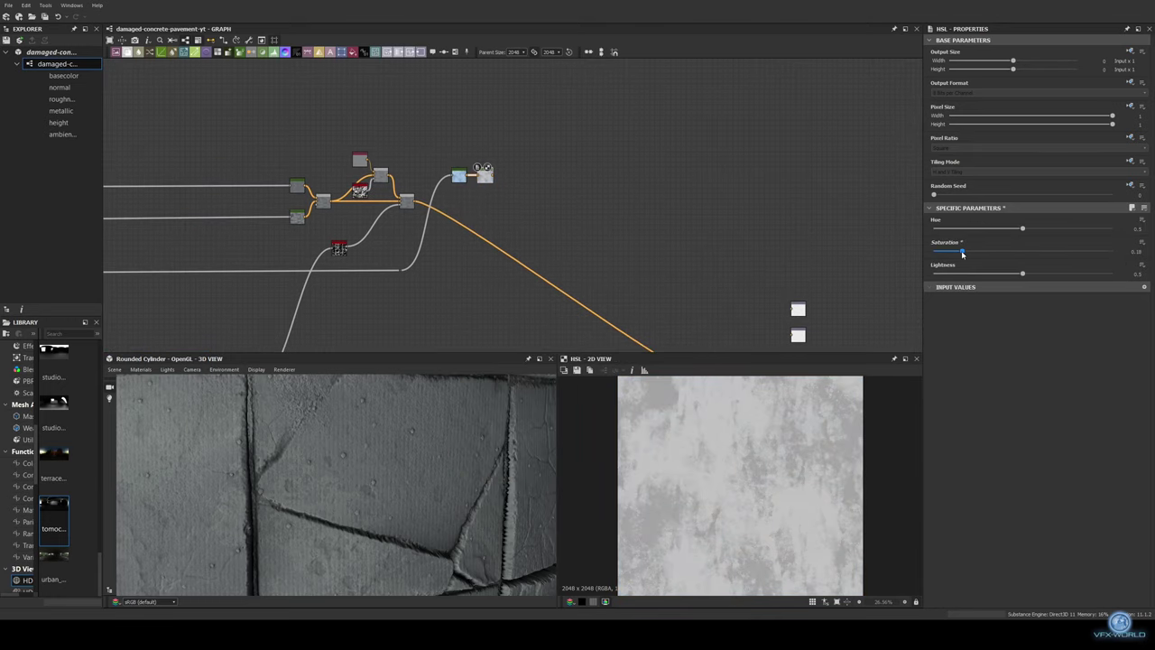
left_click_drag(1022, 276, 1001, 274)
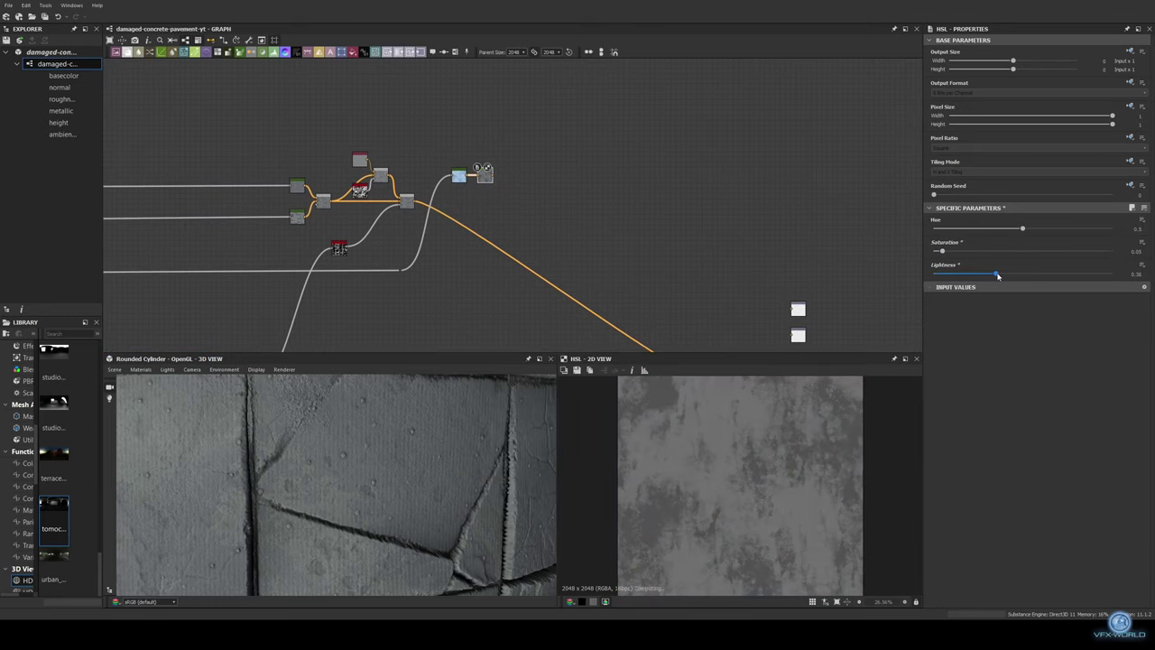
middle_click_drag(445, 241, 548, 230)
Insert a Blend after the HSL to mix the muted blue noise into the base colour
key("space")
type("blend")
key("Return")
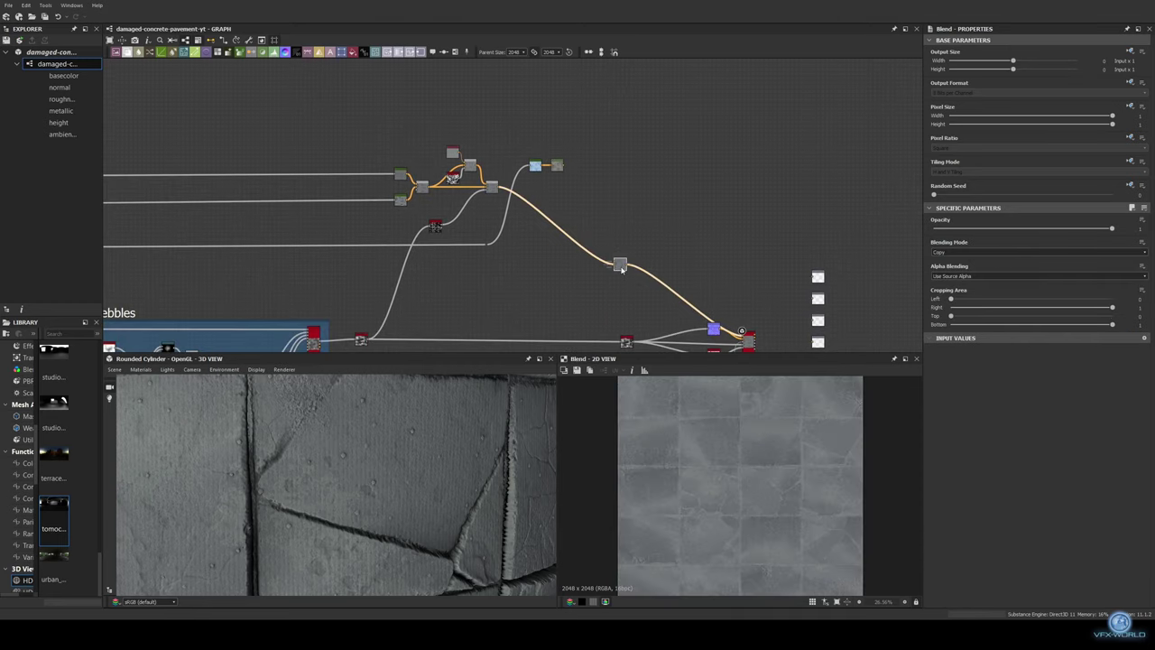
scroll(583, 181, "up", 4)
scroll(446, 490, "down", 3)
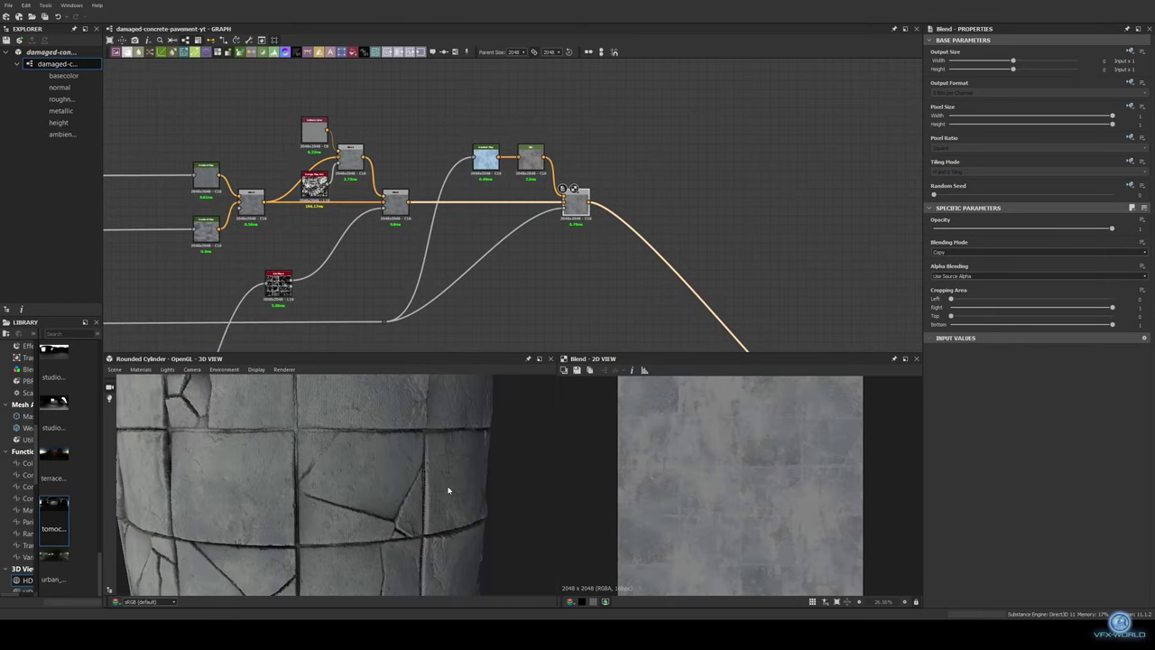
scroll(542, 227, "down", 2)
scroll(375, 482, "down", 2)
scroll(374, 482, "down", 1)
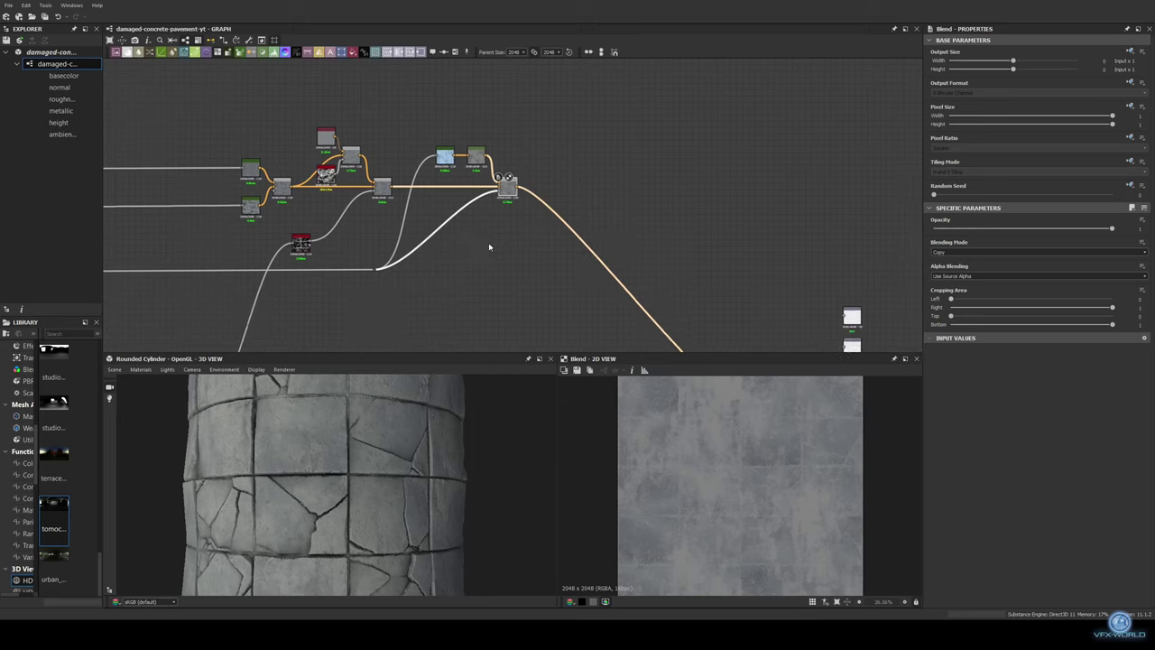
scroll(374, 266, "up", 3)
middle_click_drag(374, 265, 422, 245)
Branch the height Dot into new Normal and HBAO nodes
scroll(423, 244, "down", 2)
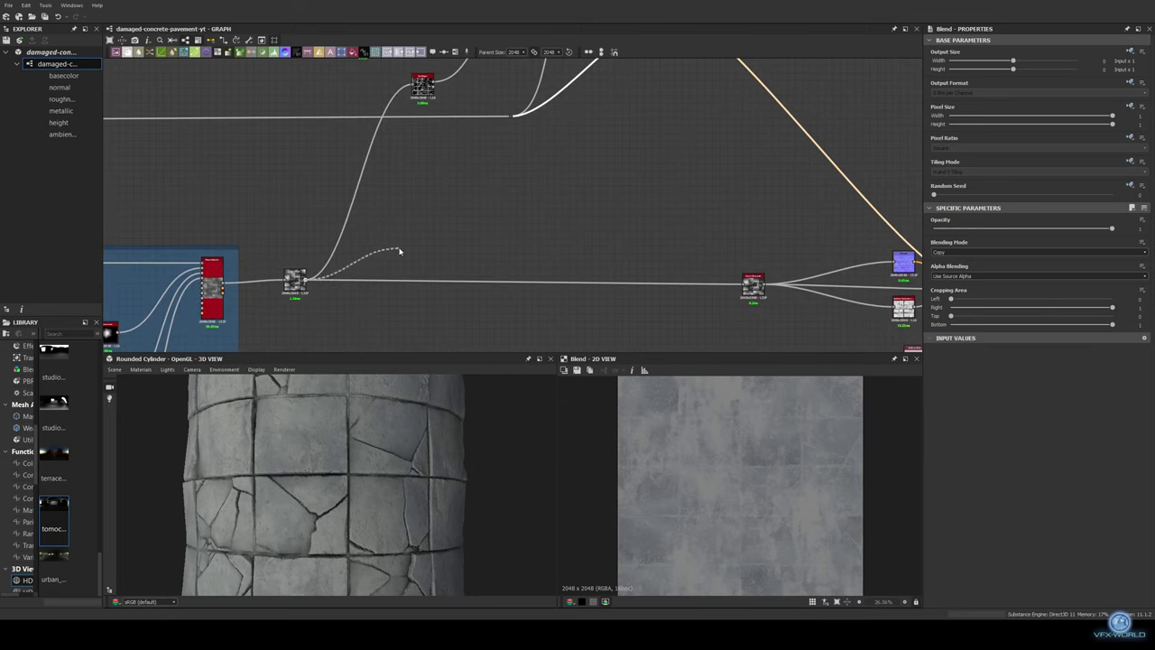
double_click(365, 171)
left_click_drag(493, 173, 493, 172)
left_click(542, 271)
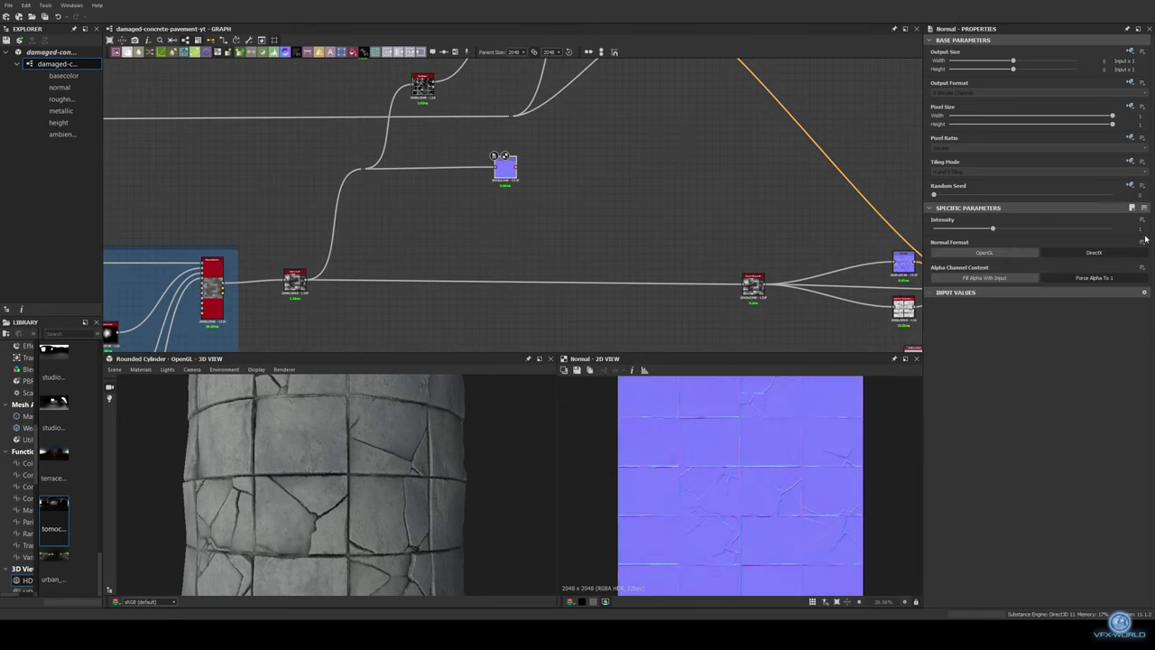
left_click_drag(358, 172, 366, 191)
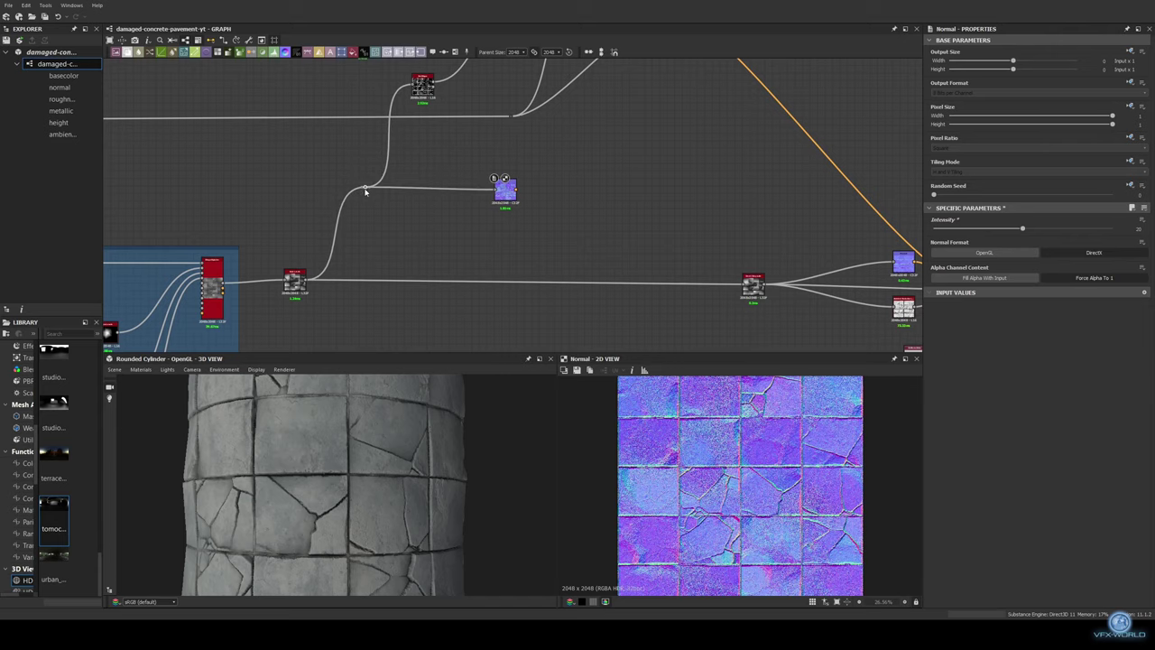
left_click_drag(442, 151, 443, 151)
left_click(492, 147)
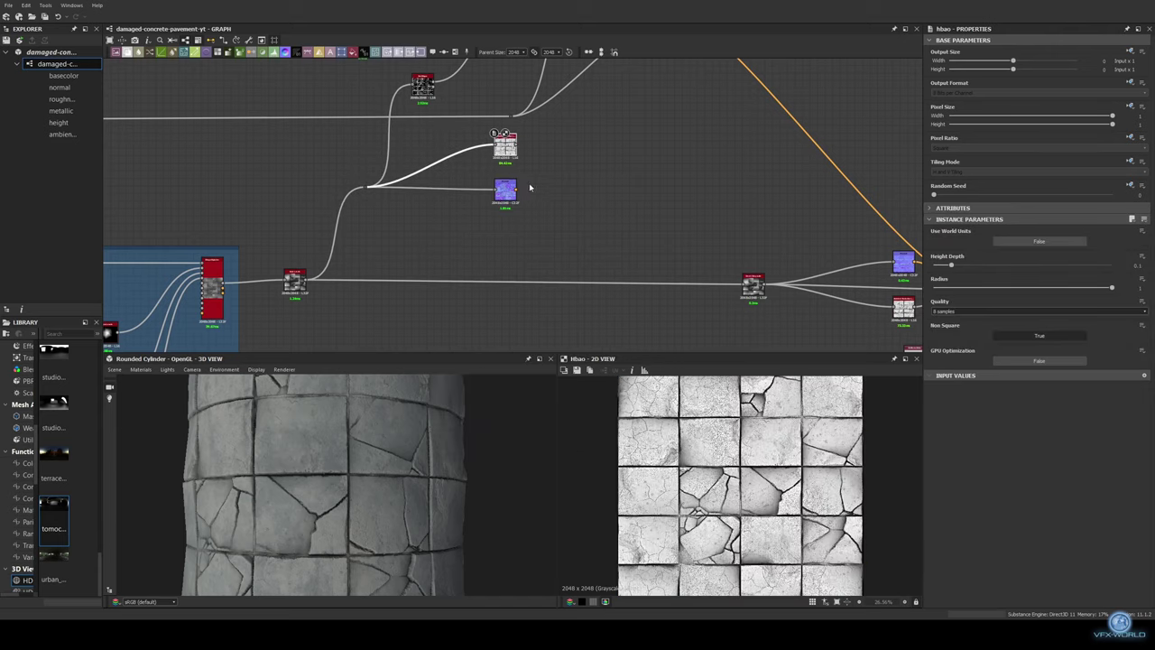
Add an Mg_dirt node fed by the normal and a Curvature Smooth, raising Dirt Level and Grunge Amount
middle_click_drag(530, 188, 392, 202)
right_click(398, 206)
key("Escape")
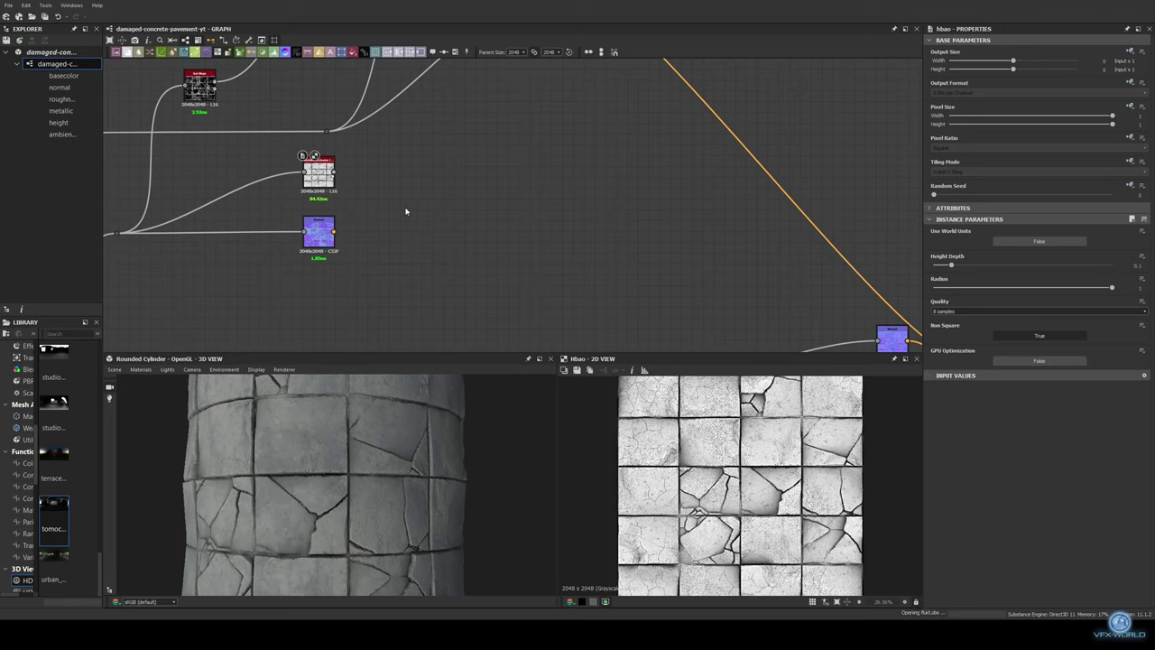
scroll(405, 212, "up", 2)
left_click_drag(376, 217, 469, 201)
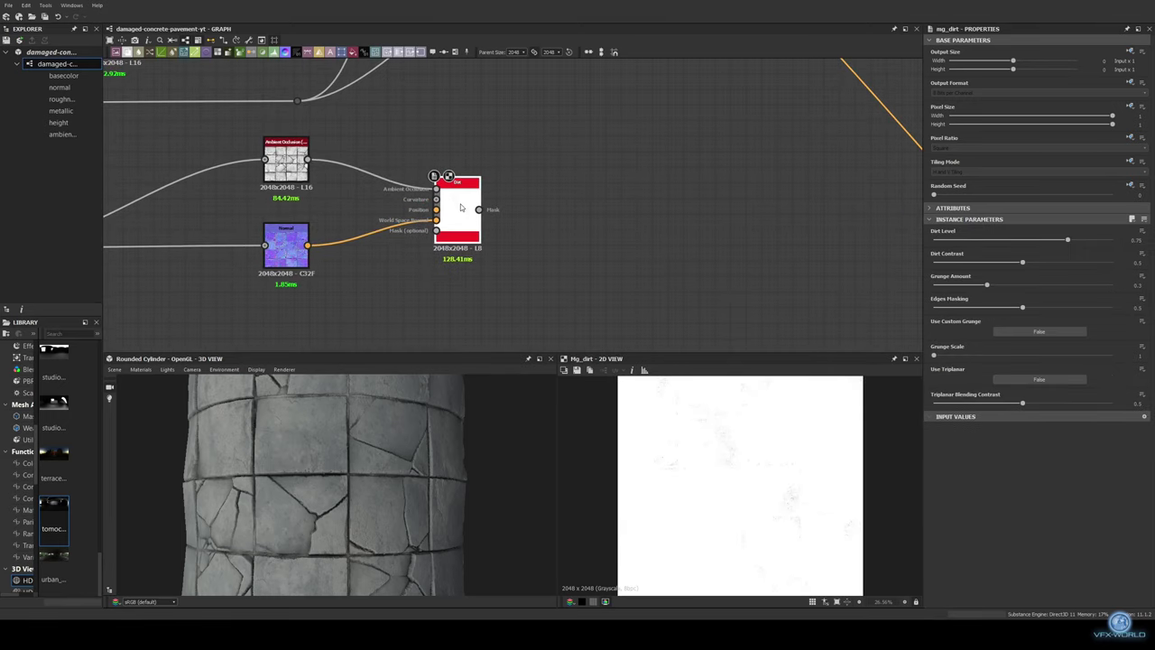
middle_click_drag(312, 253, 387, 189)
left_click_drag(384, 183, 400, 227)
left_click(429, 260)
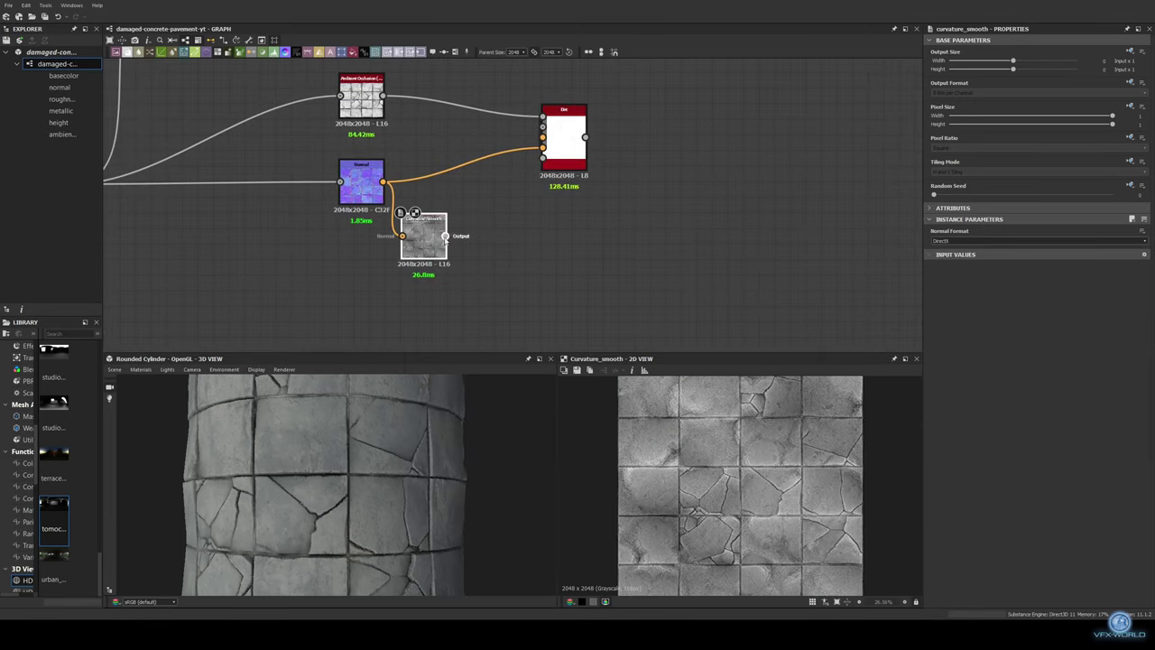
double_click(564, 135)
middle_click_drag(654, 167, 550, 193)
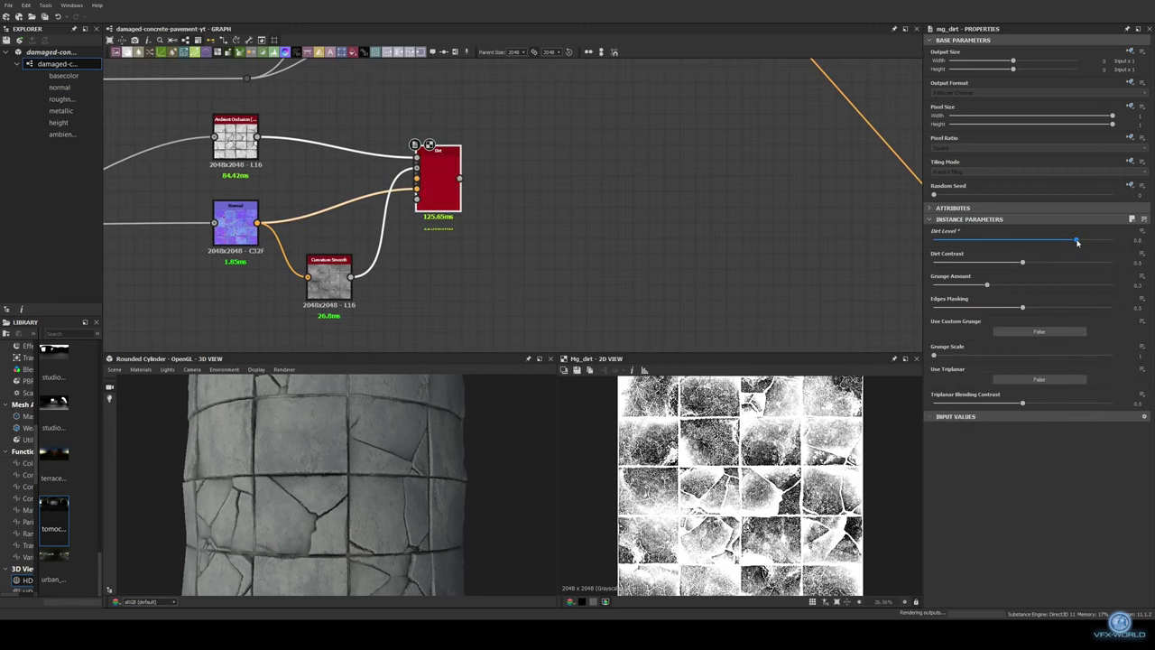
left_click_drag(1023, 240, 1088, 241)
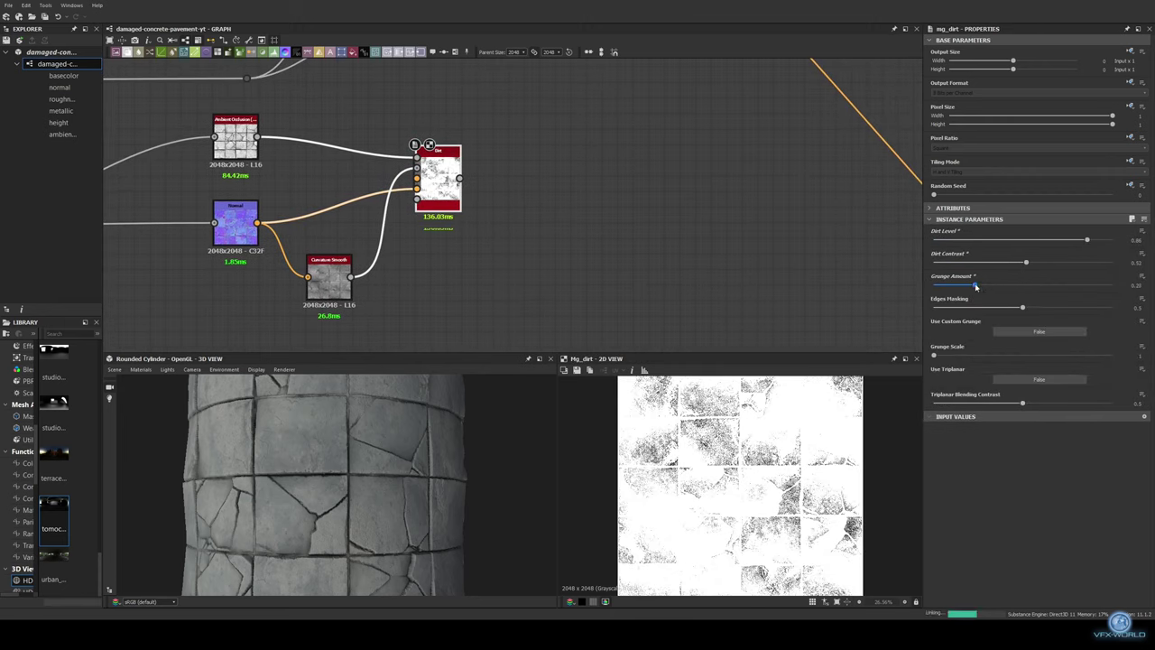
left_click_drag(976, 287, 993, 285)
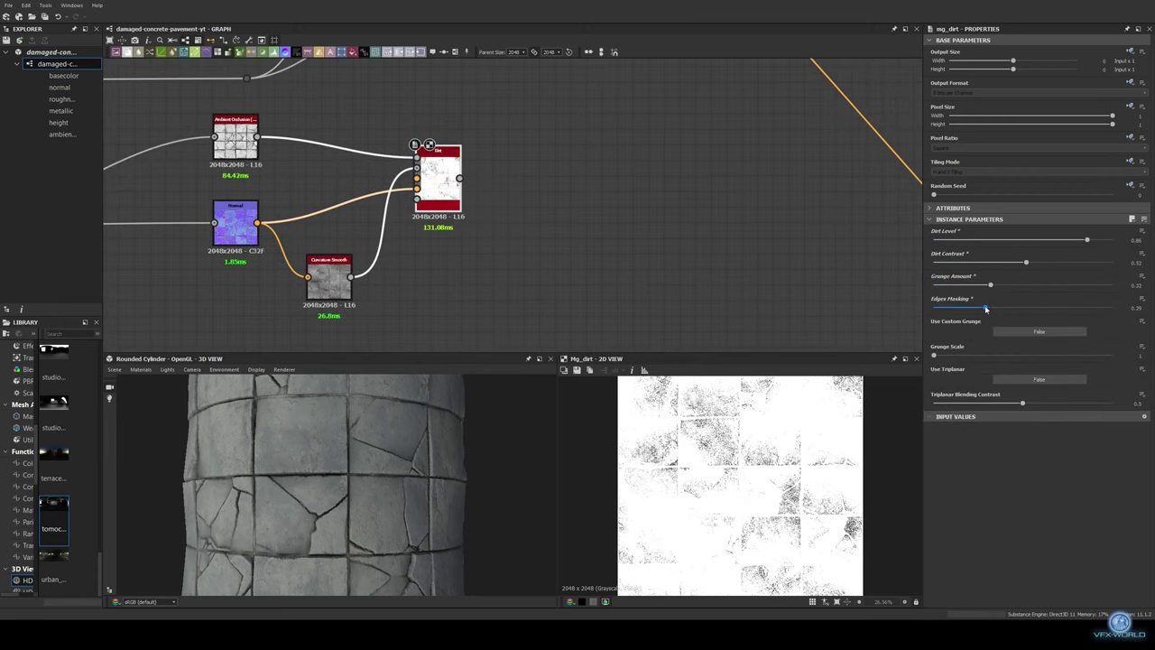
Use the dirt mask to blend a Uniform Color onto the albedo wire
middle_click_drag(723, 232, 529, 245)
left_click_drag(351, 226, 387, 147)
left_click(446, 168)
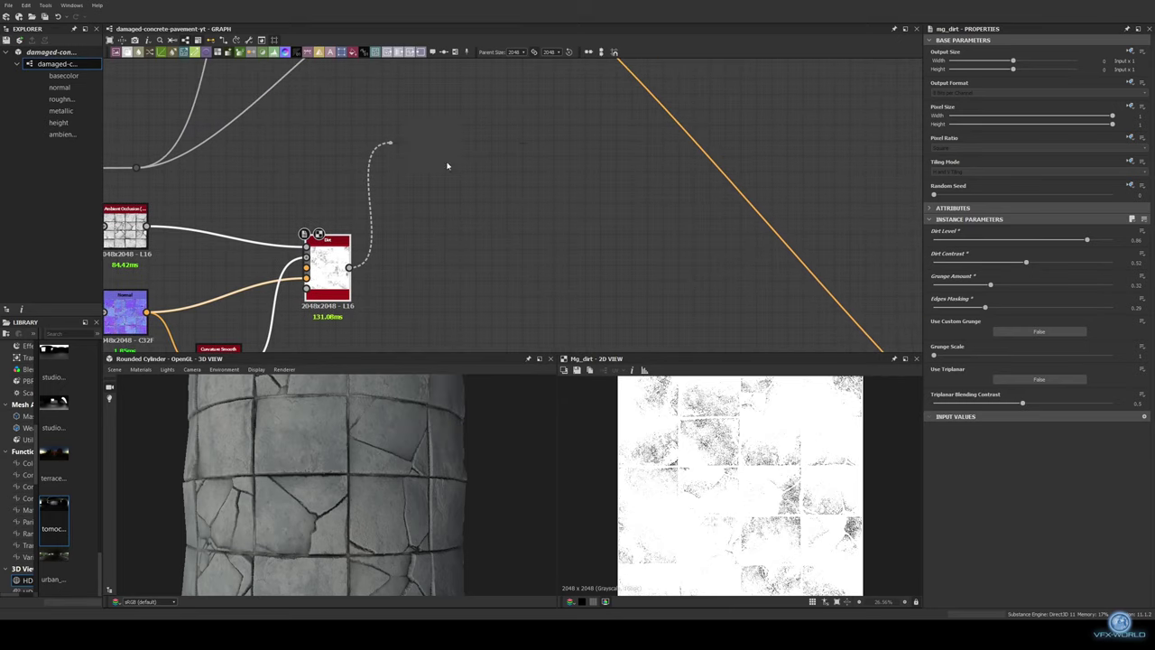
left_click(514, 393)
mouse_move(476, 116)
left_mouse_down()
mouse_move(527, 194)
mouse_move(400, 283)
left_mouse_up()
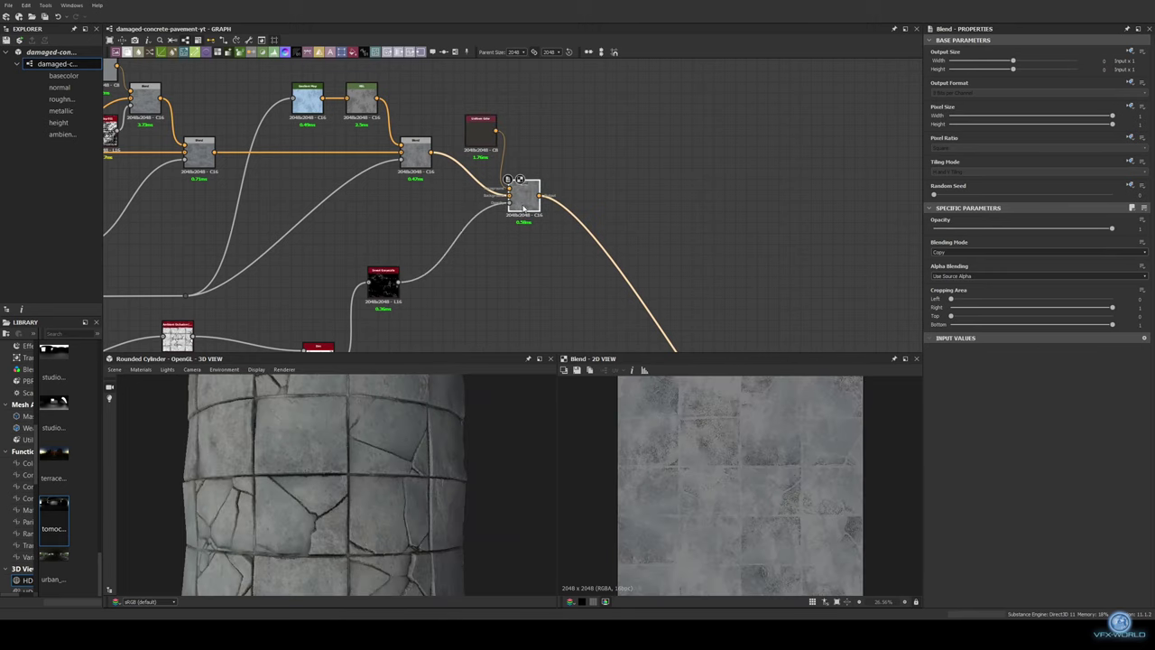
Paste an mg_dust node into the graph and lower its Level to 0.03
scroll(408, 464, "up", 3)
scroll(408, 465, "down", 3)
left_click_drag(404, 463, 392, 457)
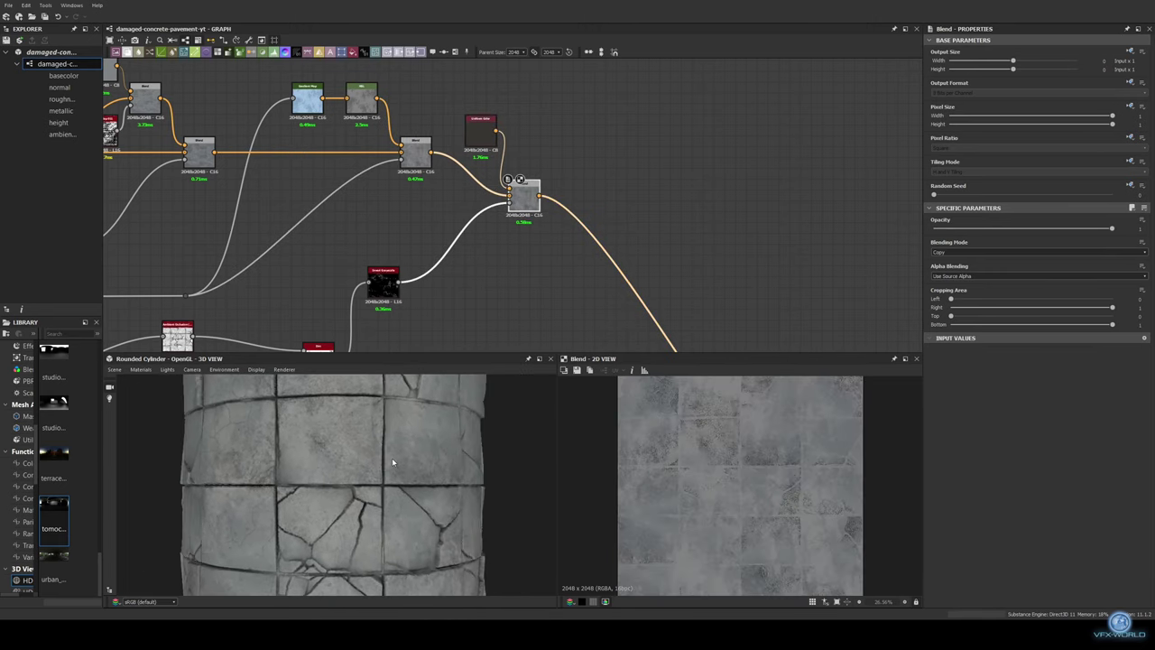
mouse_move(476, 268)
middle_mouse_down()
mouse_move(278, 202)
mouse_move(517, 212)
middle_mouse_up()
scroll(278, 202, "down", 3)
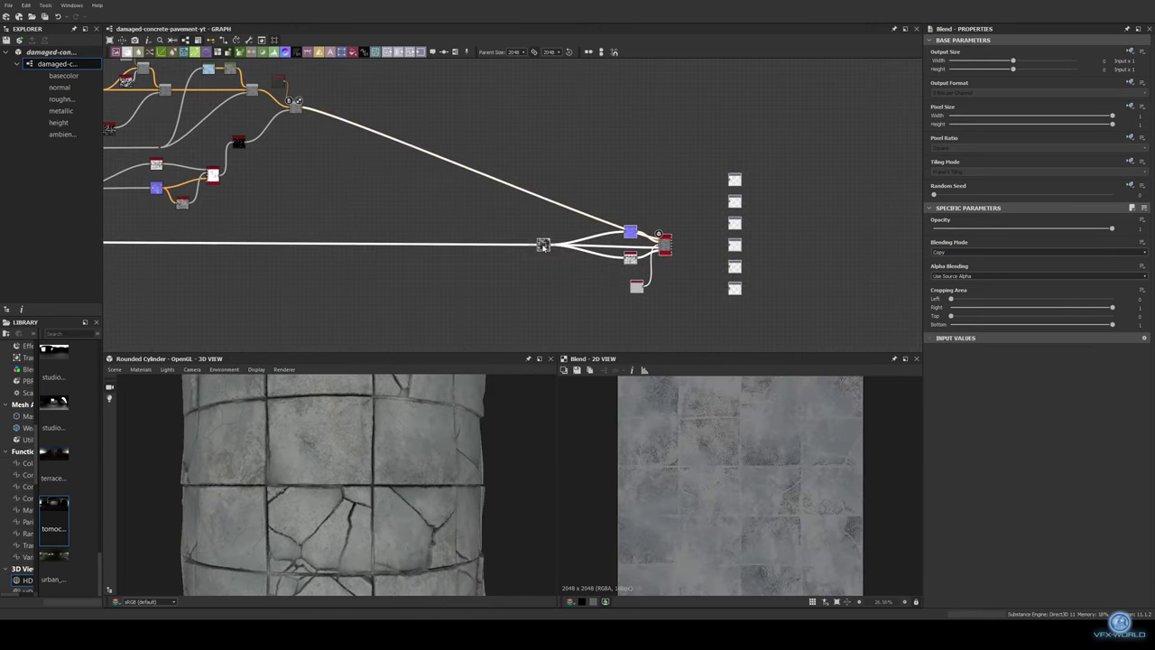
scroll(356, 214, "up", 5)
key("ctrl+v")
scroll(352, 200, "up", 1)
mouse_move(354, 208)
left_mouse_down()
mouse_move(334, 233)
mouse_move(340, 219)
left_mouse_up()
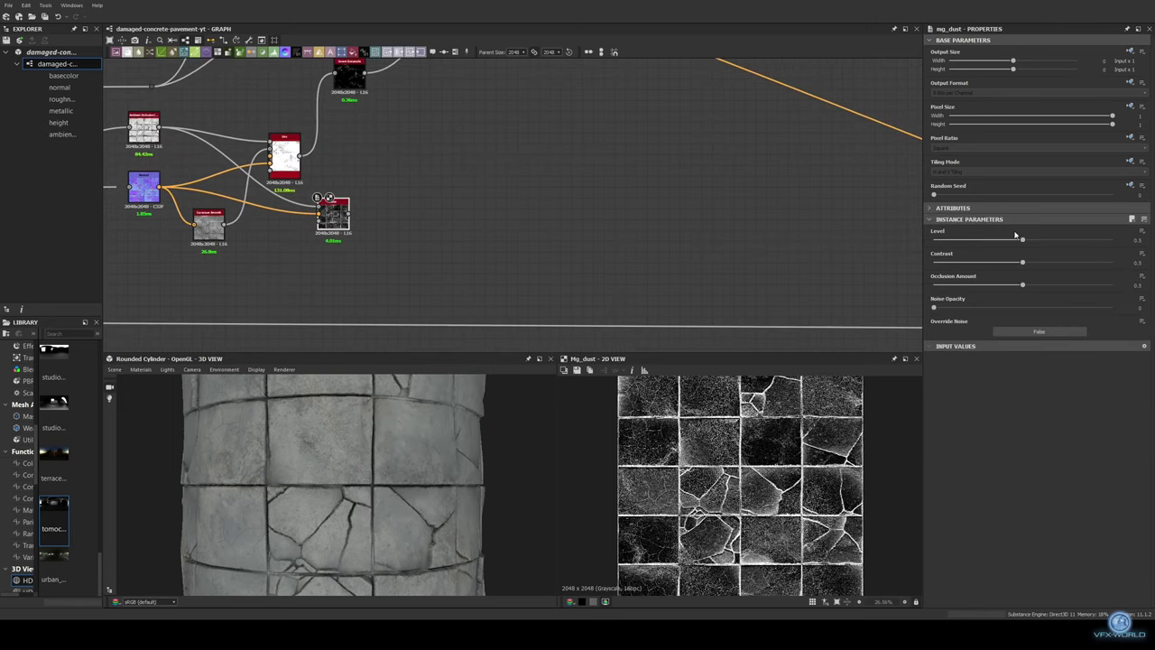
left_click_drag(1016, 238, 958, 241)
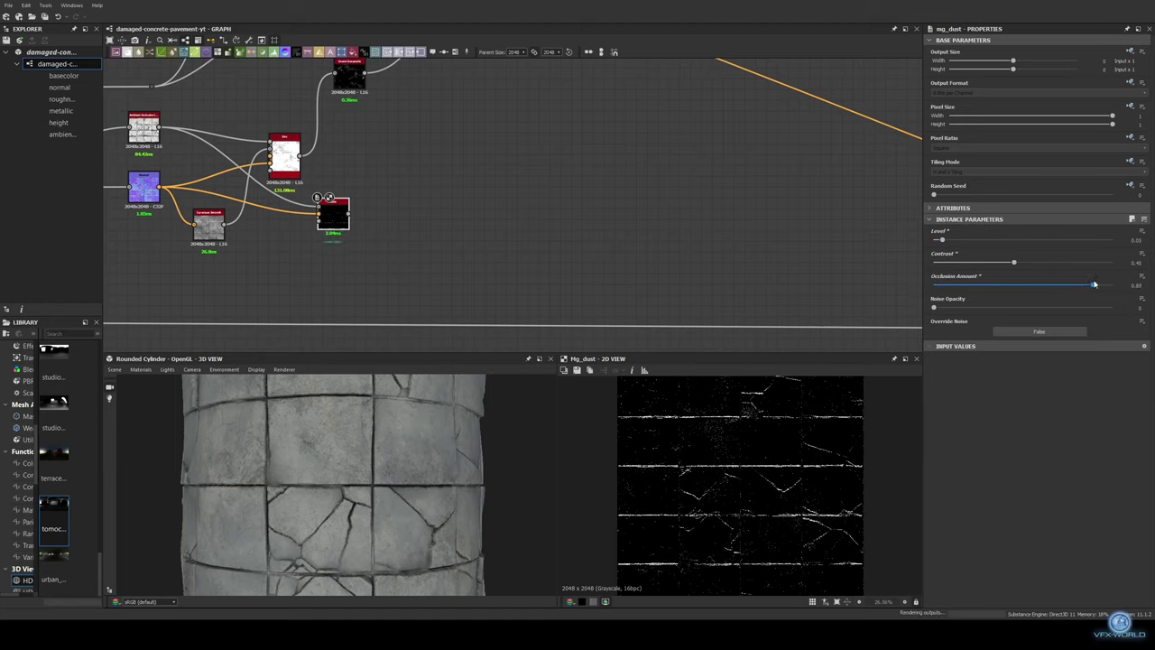
scroll(727, 474, "up", 2)
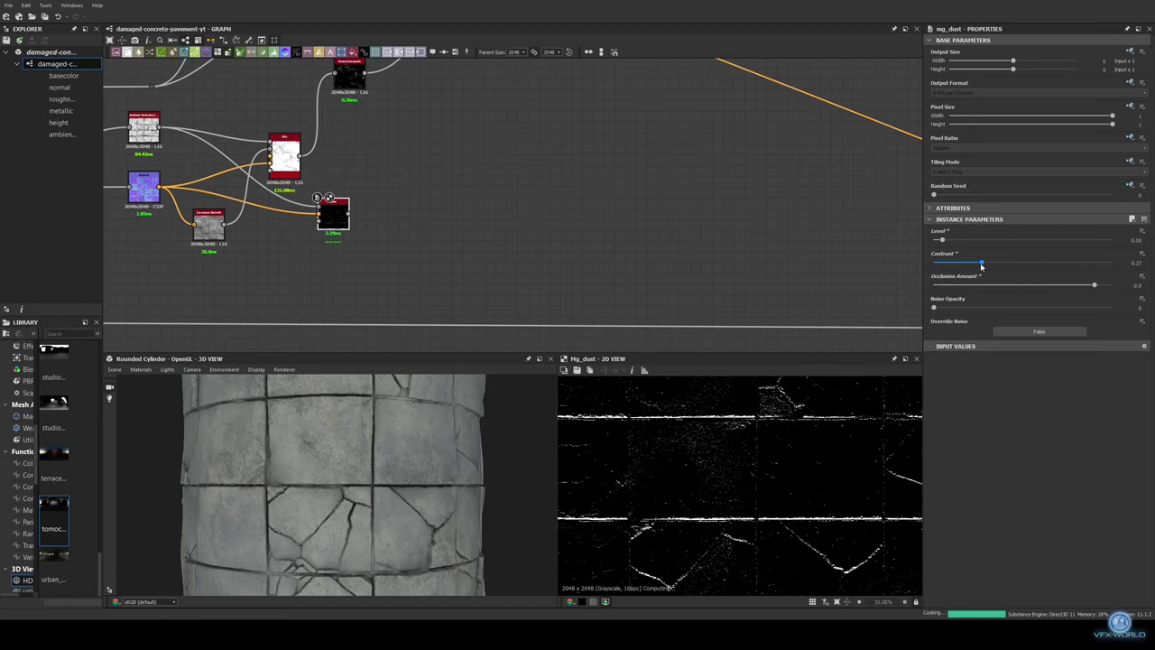
scroll(740, 488, "down", 4)
middle_click_drag(579, 287, 724, 361)
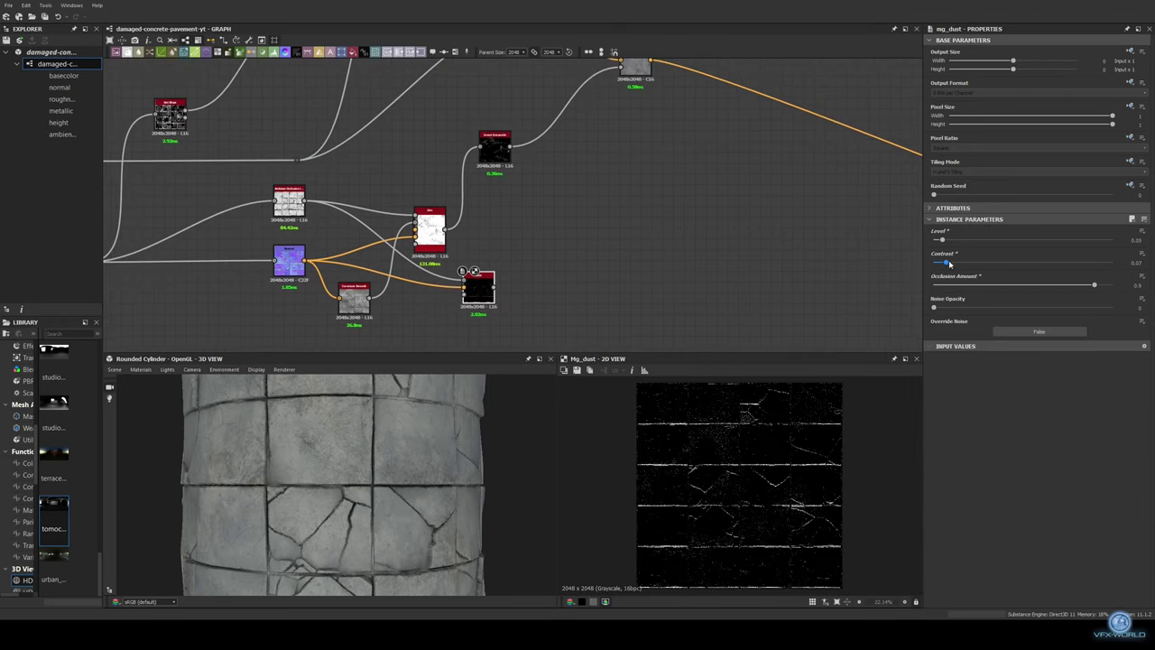
middle_click_drag(578, 271, 631, 226)
Insert a Blend after the last albedo blend, fed by a duplicated dark Uniform Color and the dust mask
right_click(484, 142)
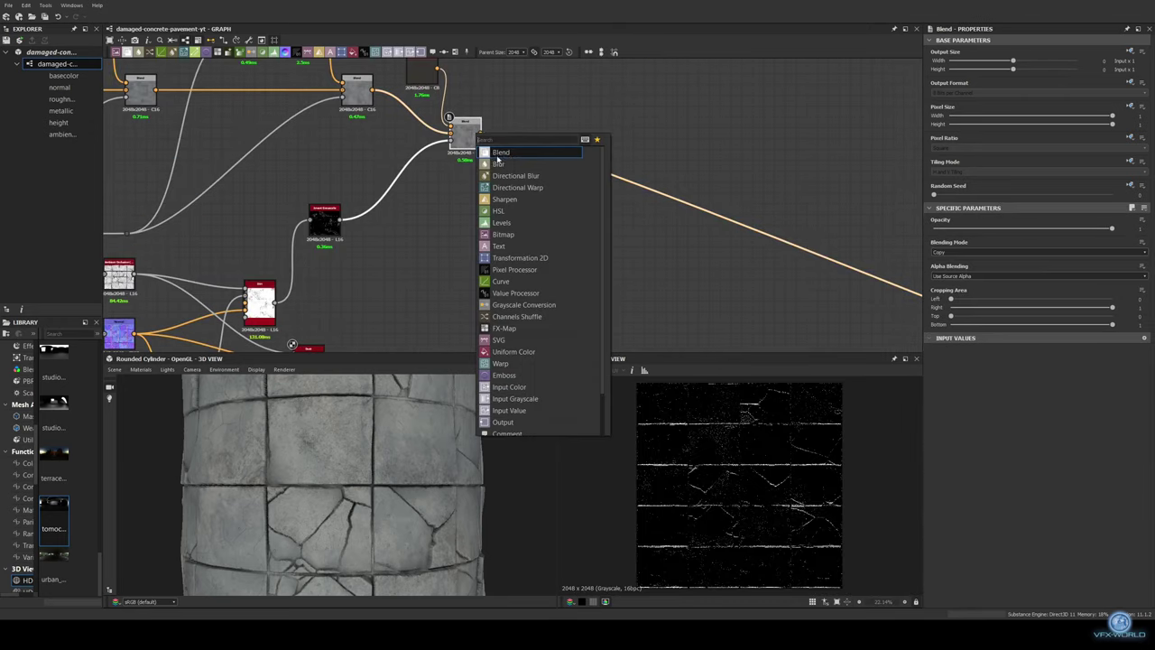
left_click(541, 226)
middle_click_drag(575, 186, 433, 158)
left_click(433, 158)
key("ctrl+d")
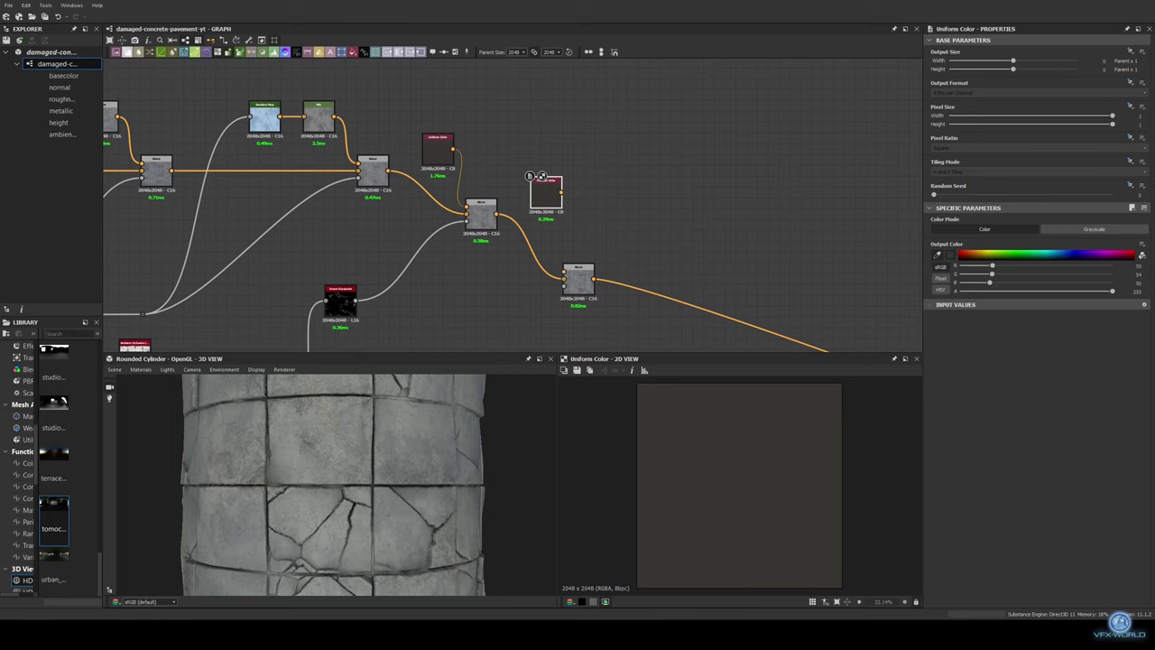
middle_click_drag(542, 176, 460, 136)
left_click_drag(480, 152, 484, 231)
left_click(497, 237)
middle_click_drag(497, 237, 553, 141)
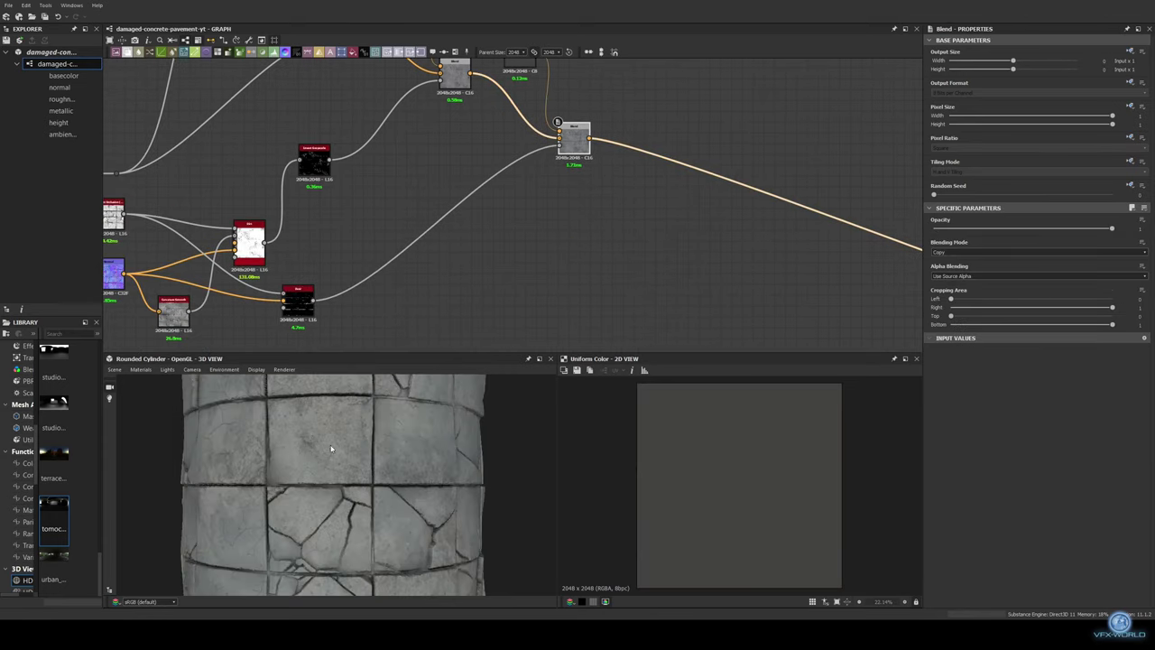
scroll(331, 449, "up", 5)
scroll(332, 448, "down", 5)
scroll(335, 454, "down", 1)
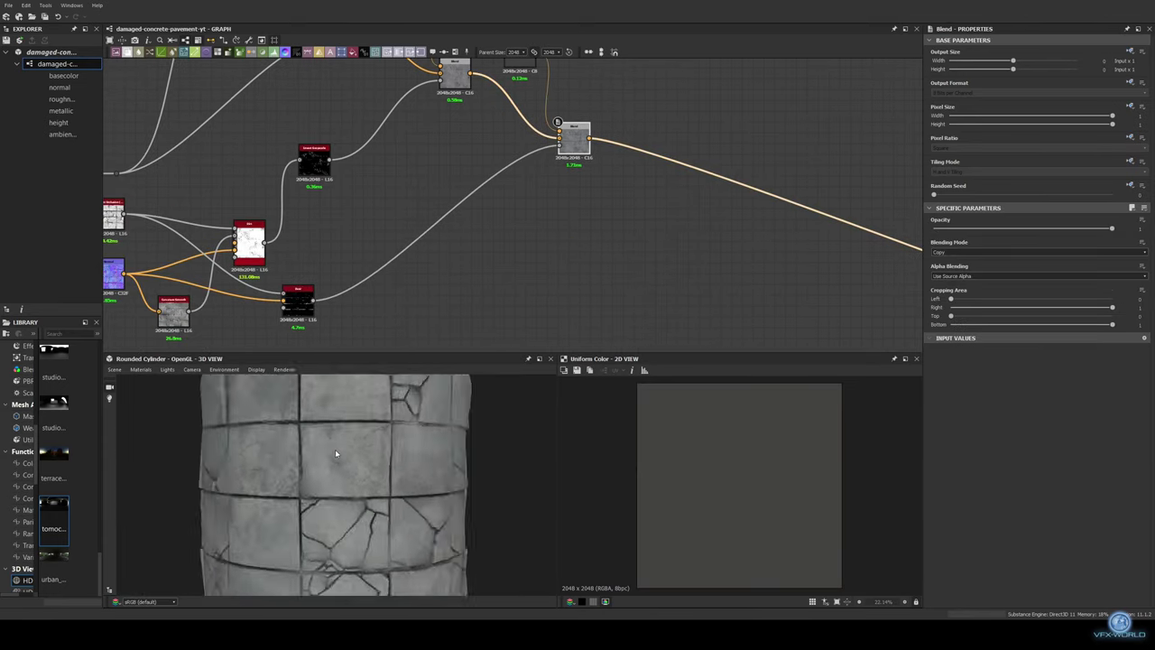
mouse_move(335, 455)
left_mouse_down()
mouse_move(261, 454)
mouse_move(382, 446)
left_mouse_up()
middle_click_drag(634, 196, 446, 240)
scroll(418, 240, "down", 3)
Add a flood_fill_to_random_grayscale node after the pebbles shape_splatter
scroll(375, 260, "down", 2)
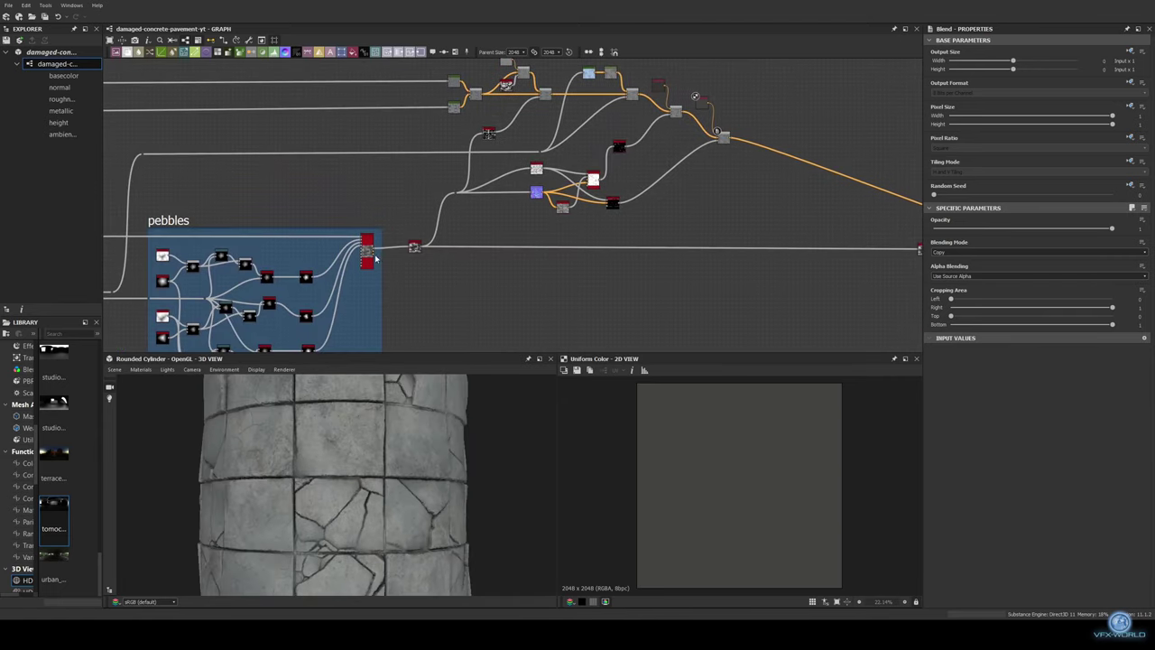
left_click(366, 251)
middle_click_drag(376, 260, 373, 284)
left_click_drag(371, 257, 404, 244)
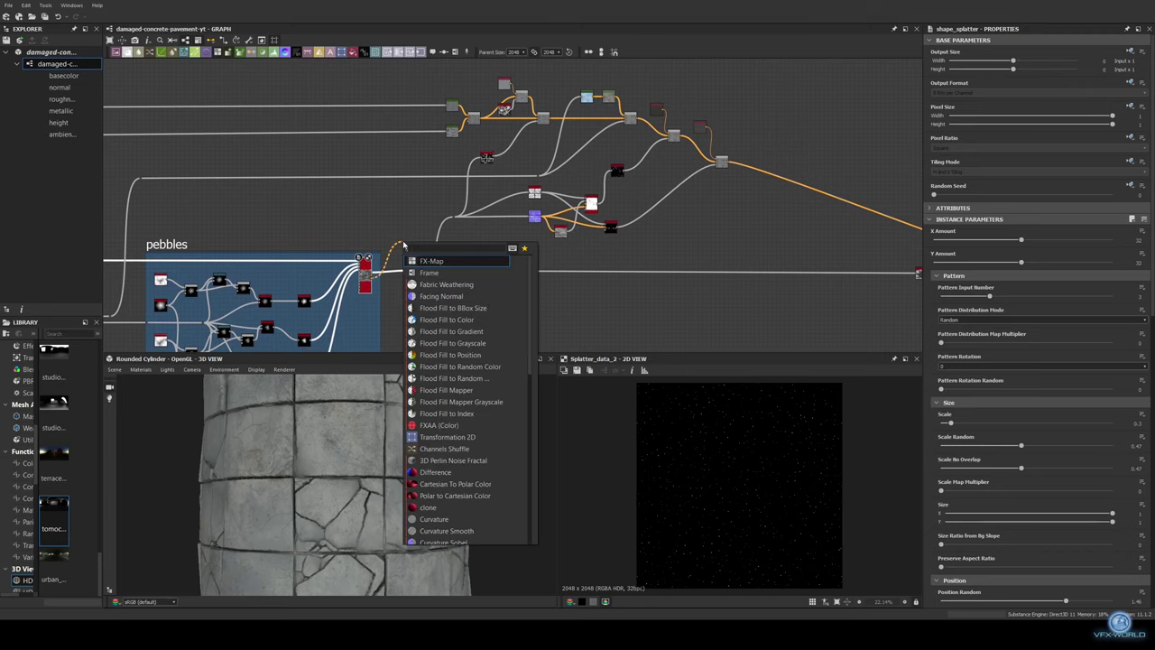
key("Down")
key("Down")
key("Down")
key("Down")
key("Down")
key("Down")
key("Return")
Insert a Blend on the albedo wire, make the Uniform Color lighter grey, and mask it with the dots
middle_click_drag(659, 242, 458, 251)
key("space")
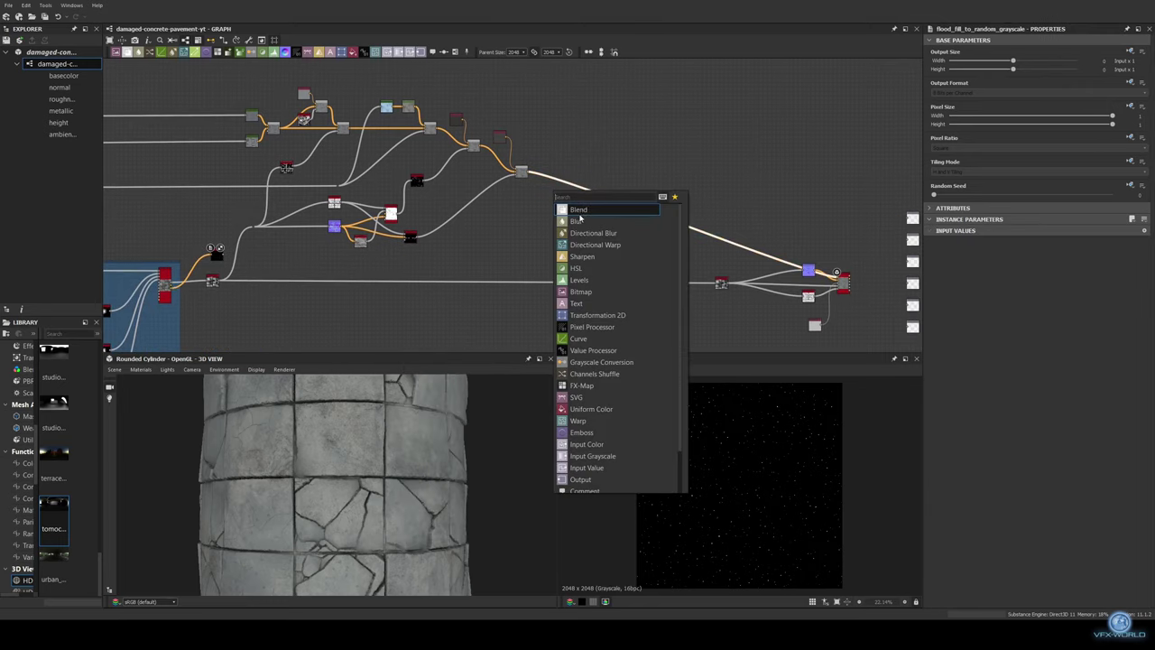
left_click(677, 231)
double_click(501, 146)
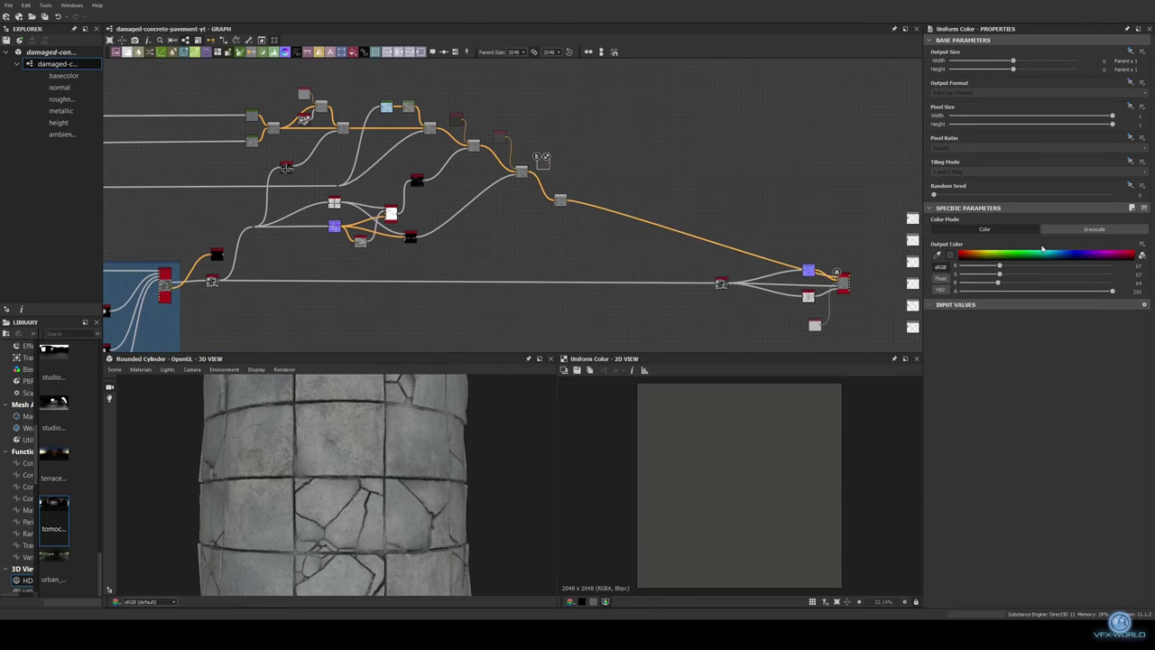
left_click(182, 271)
left_click_drag(507, 257, 557, 206)
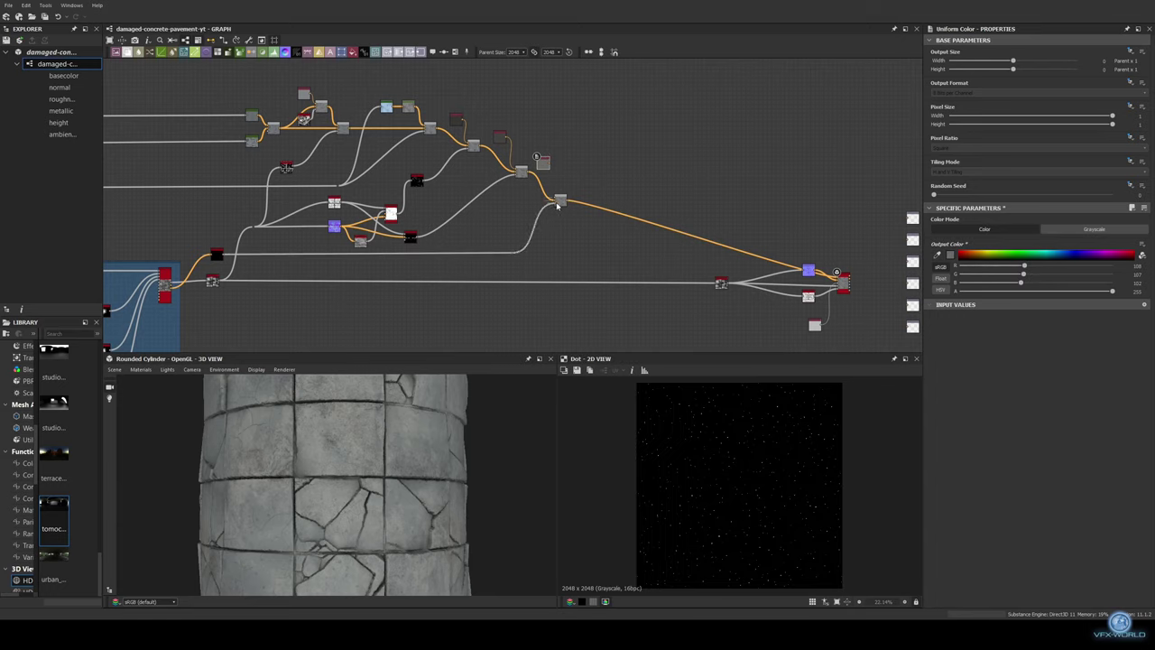
Add another Blend node and feed the Uniform Color into it
scroll(385, 420, "up", 5)
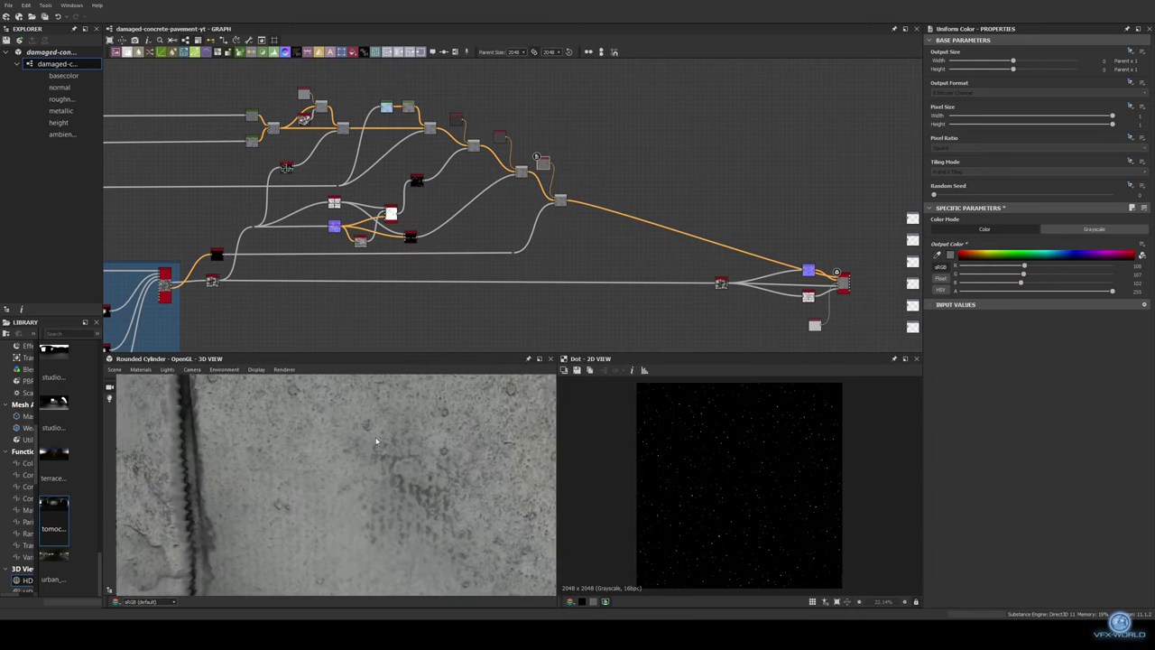
scroll(418, 440, "down", 3)
scroll(411, 442, "up", 1)
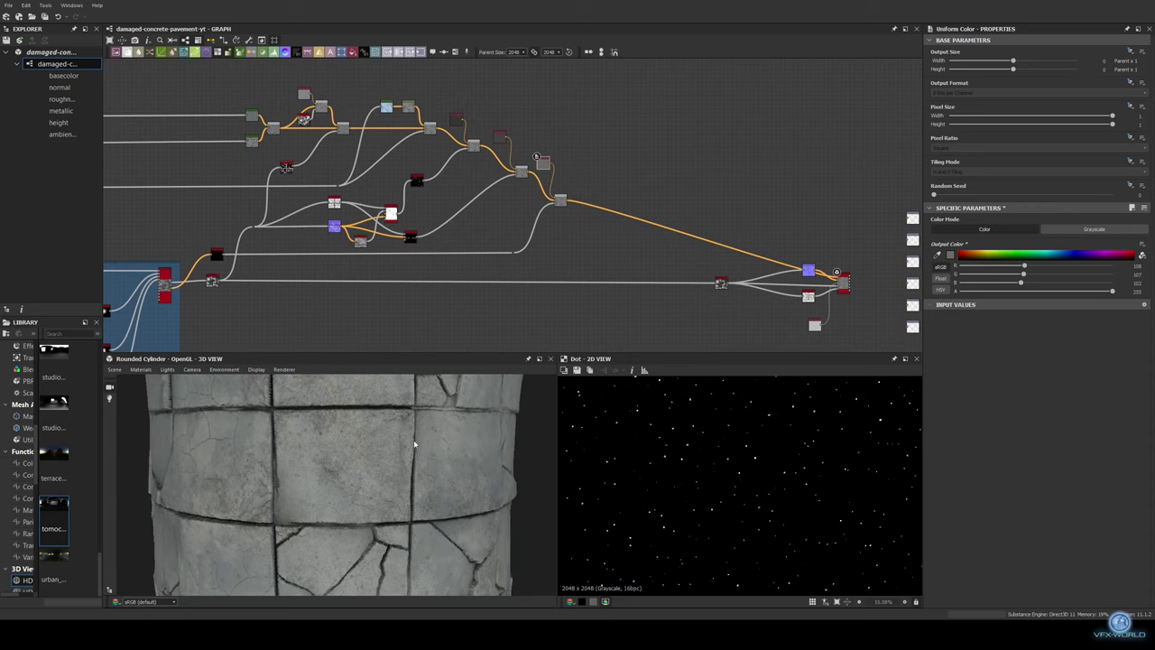
scroll(731, 488, "down", 2)
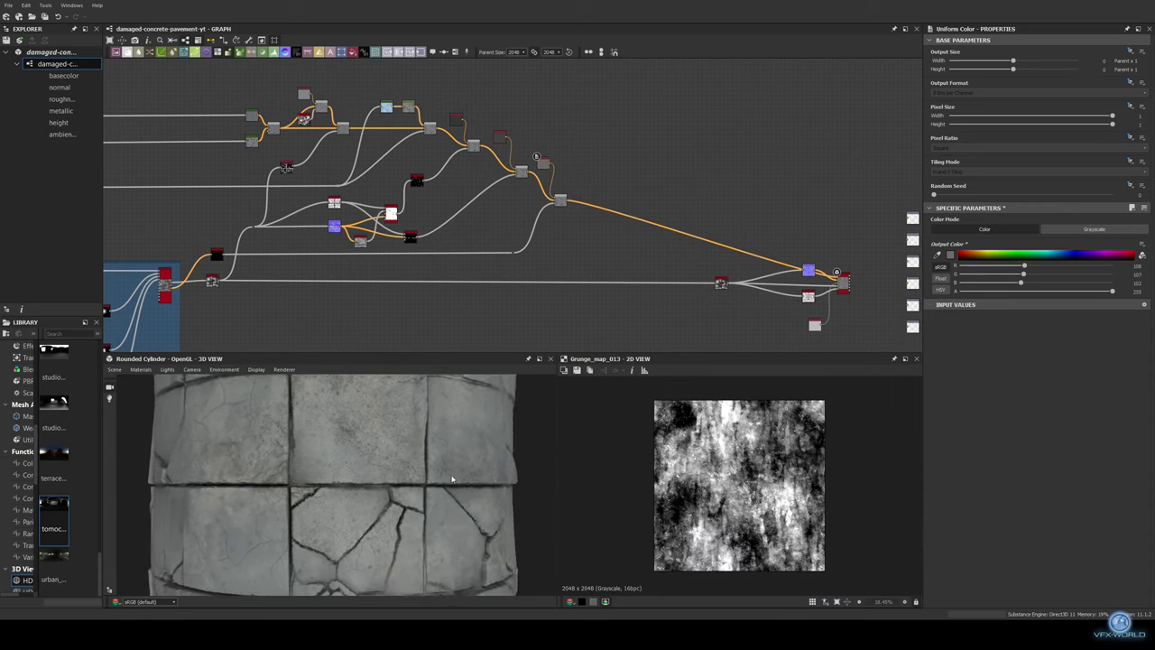
scroll(531, 186, "up", 2)
scroll(473, 187, "up", 2)
scroll(488, 204, "up", 2)
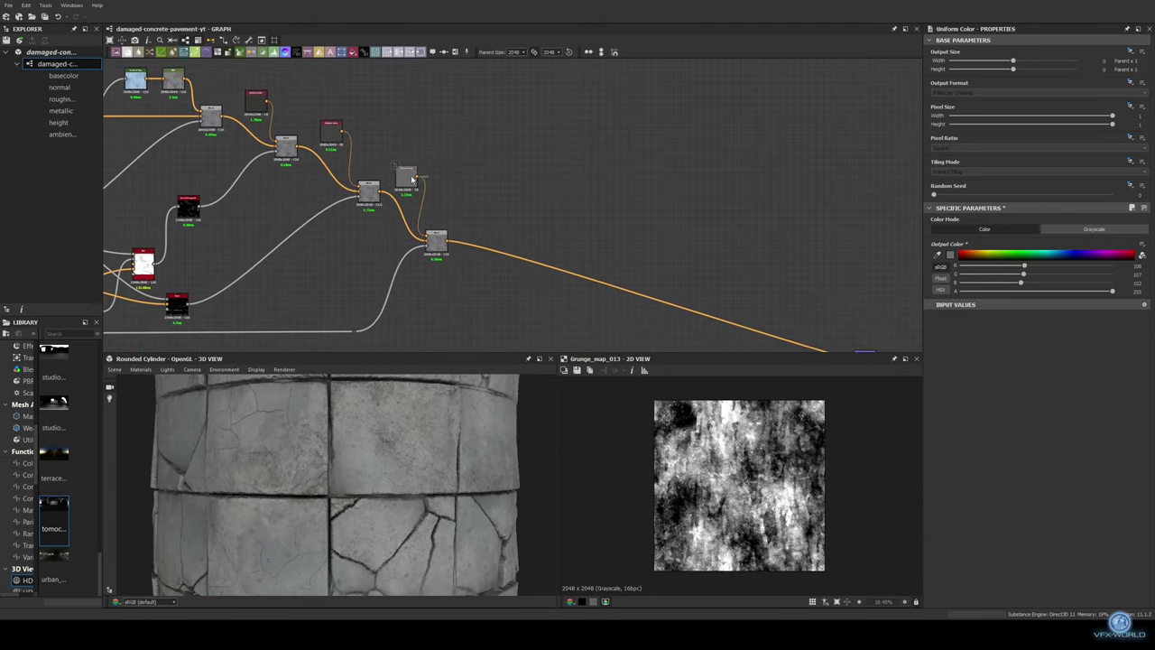
mouse_move(409, 176)
left_mouse_down()
mouse_move(500, 214)
mouse_move(485, 210)
left_mouse_up()
key("space")
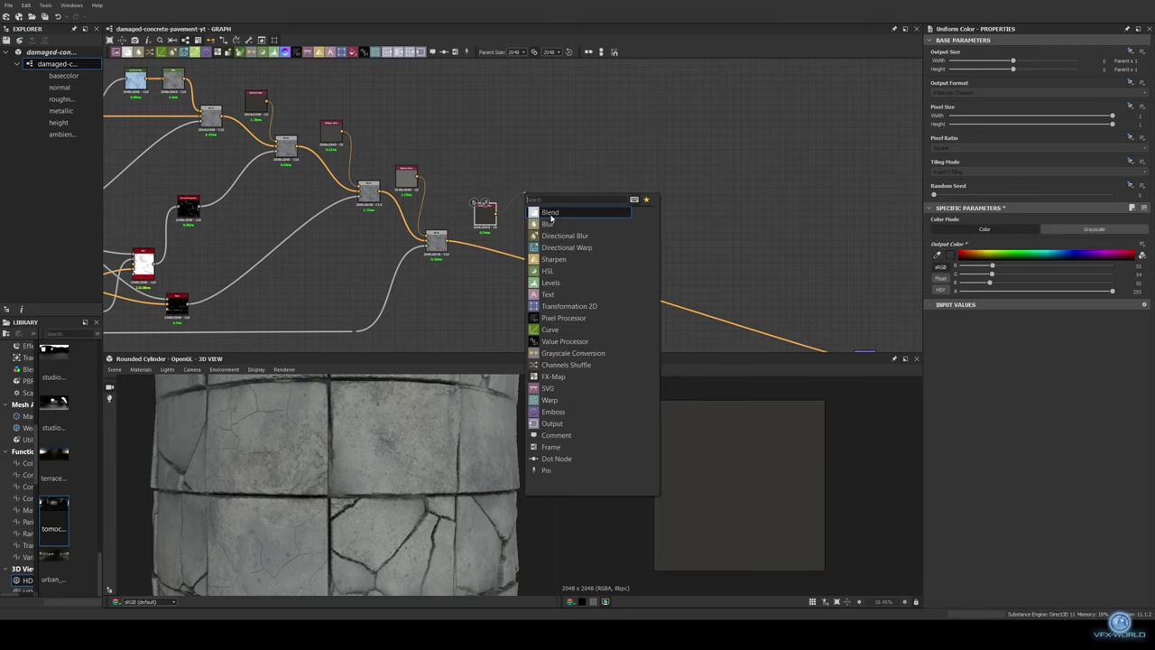
left_click(551, 211)
left_click_drag(417, 173, 523, 183)
Wire Grunge_map_013 into the new Blend as its mask and view the result
middle_click_drag(458, 137, 563, 126)
left_click(261, 137)
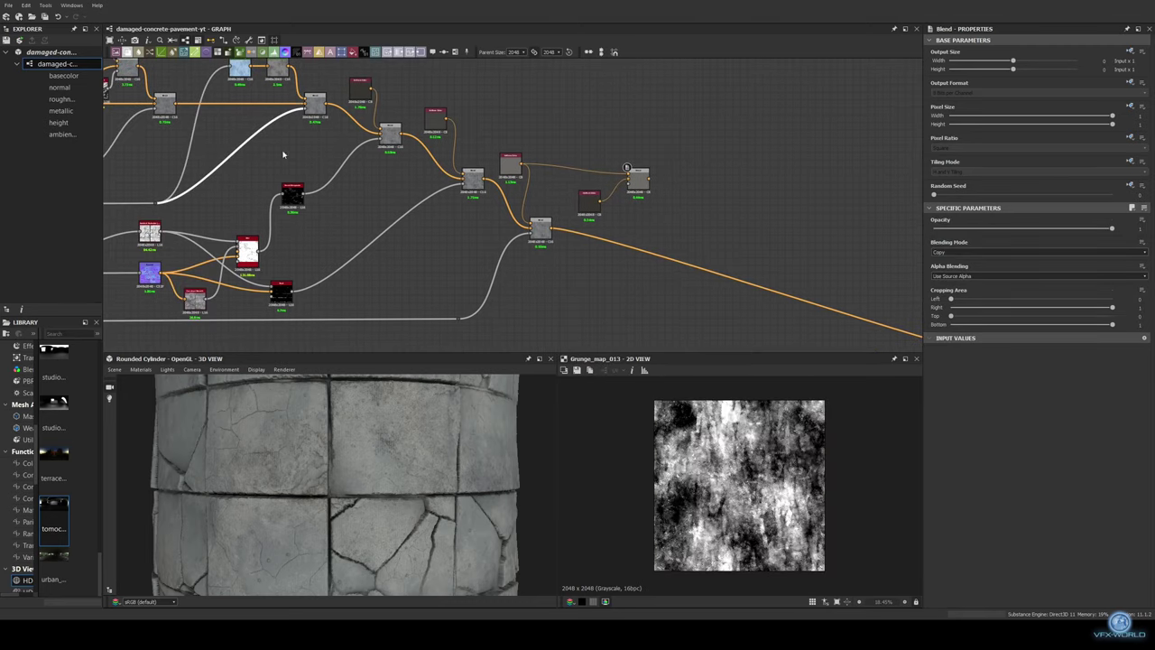
left_click_drag(588, 199, 601, 153)
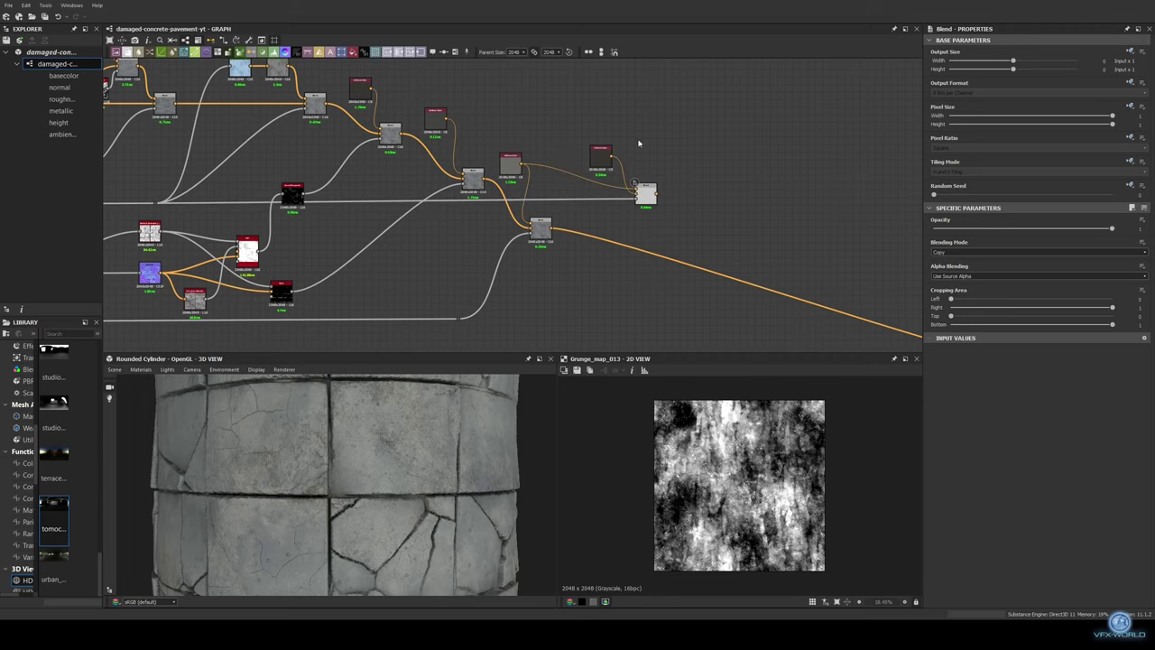
double_click(646, 193)
Drop a further Blend layering a dark Uniform Color onto the end of the albedo chain
middle_click_drag(658, 181, 569, 134)
key("space")
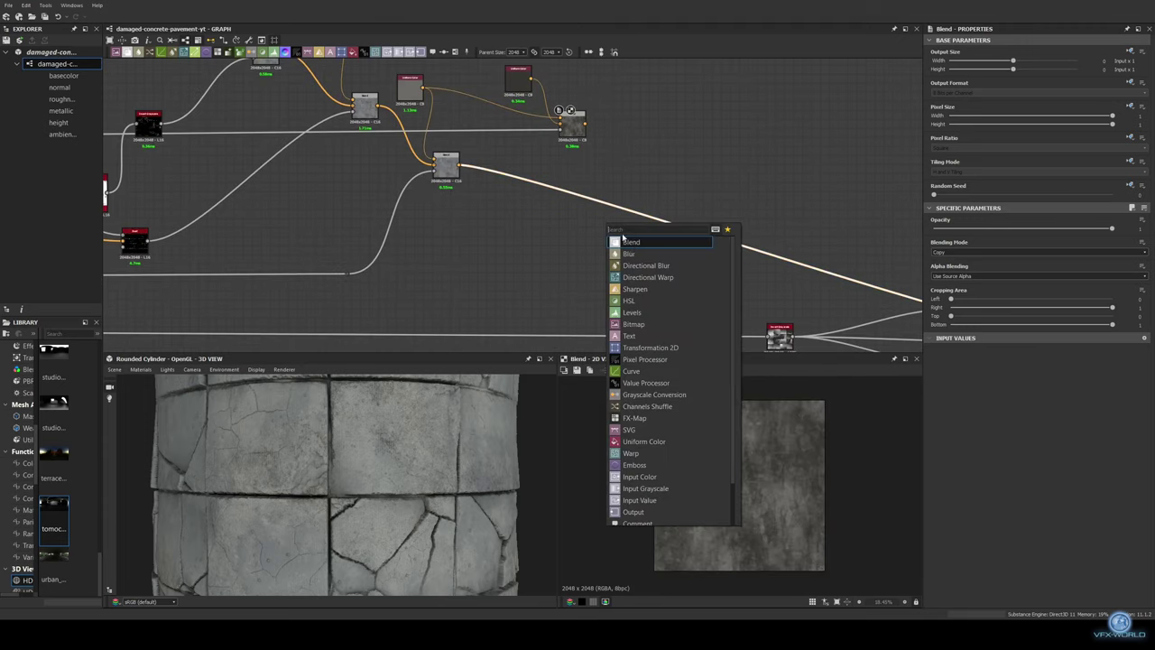
left_click_drag(629, 242, 639, 180)
scroll(629, 152, "down", 5)
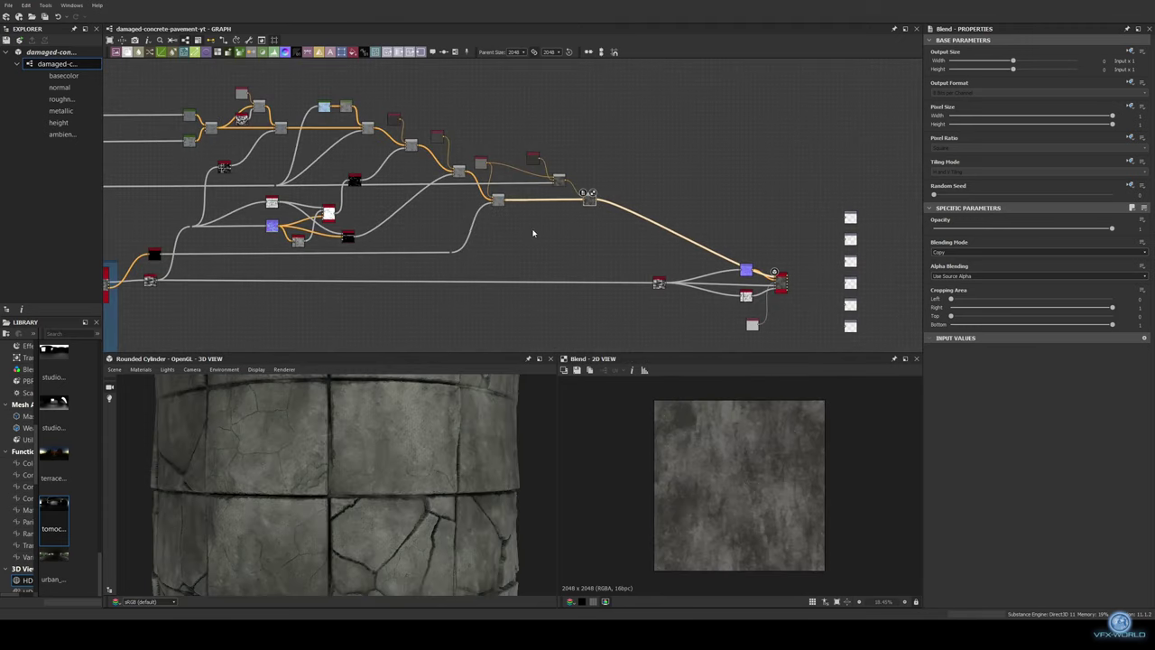
scroll(334, 217, "up", 5)
Tune the height_blend Height Offset to about 0.62 while checking the cracked cylinder
double_click(334, 217)
scroll(725, 508, "up", 3)
scroll(726, 507, "down", 3)
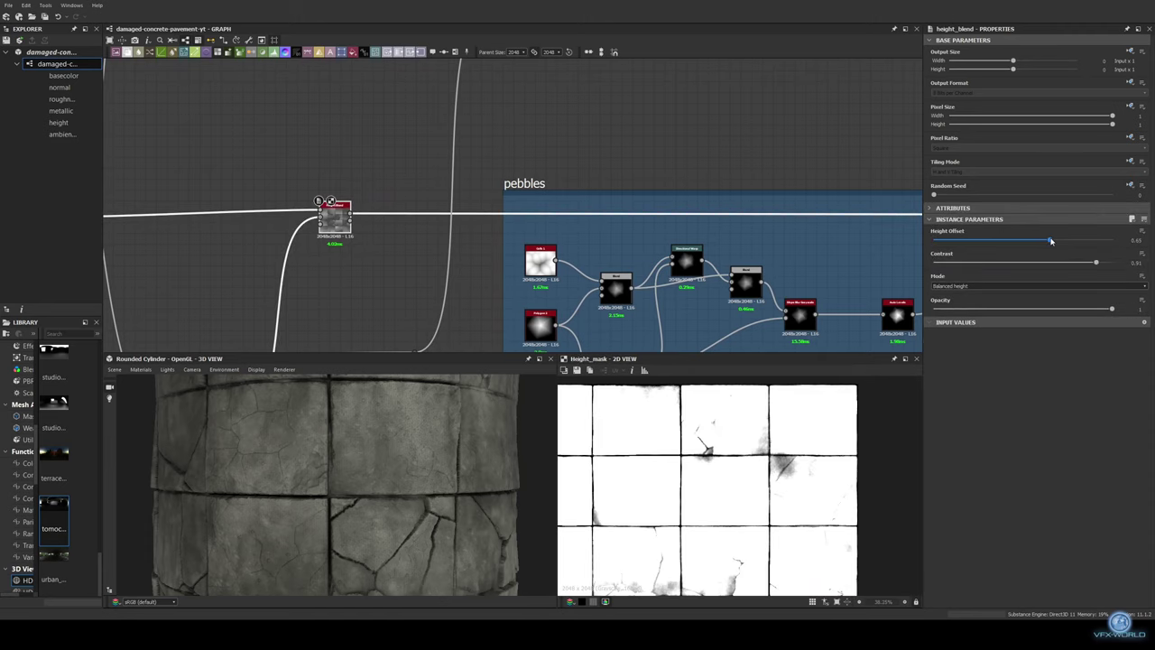
left_click_drag(1044, 241, 1041, 242)
mouse_move(388, 469)
left_mouse_down()
mouse_move(369, 459)
mouse_move(390, 477)
left_mouse_up()
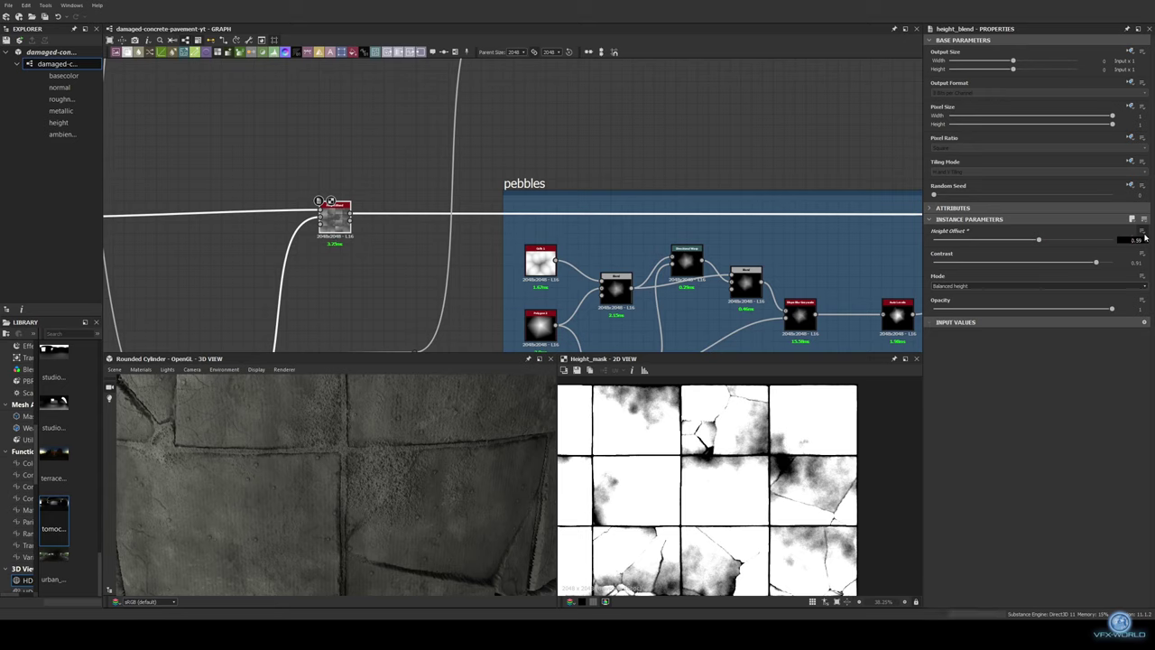
left_click_drag(1147, 244, 1146, 242)
scroll(374, 180, "down", 5)
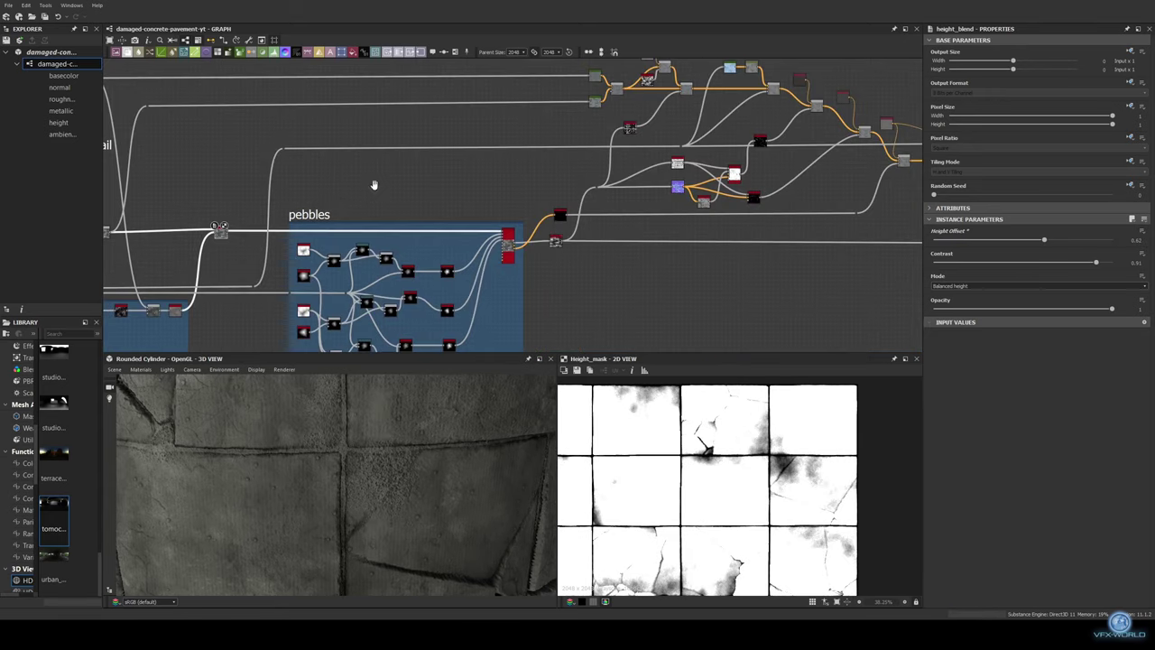
Add an Invert Grayscale from the height_blend output to feed the albedo Blend
middle_click_drag(258, 209, 208, 217)
mouse_move(635, 233)
left_mouse_down()
mouse_move(699, 246)
mouse_move(677, 244)
left_mouse_up()
type("invert")
key("Return")
scroll(586, 237, "up", 3)
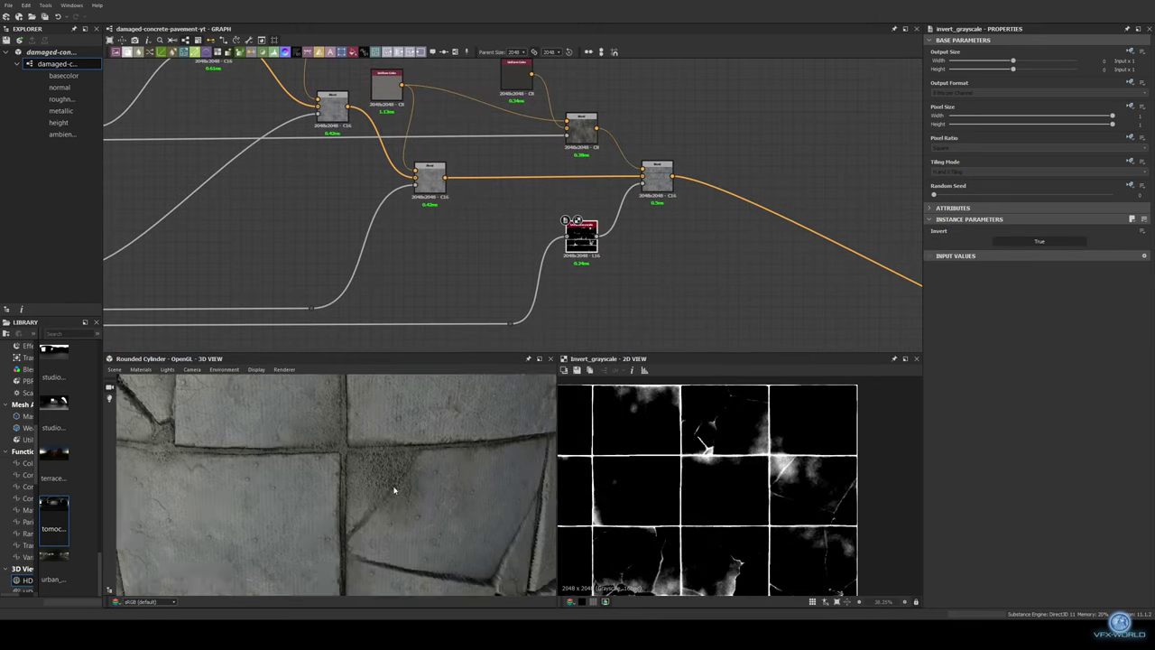
scroll(367, 504, "down", 3)
scroll(367, 503, "down", 3)
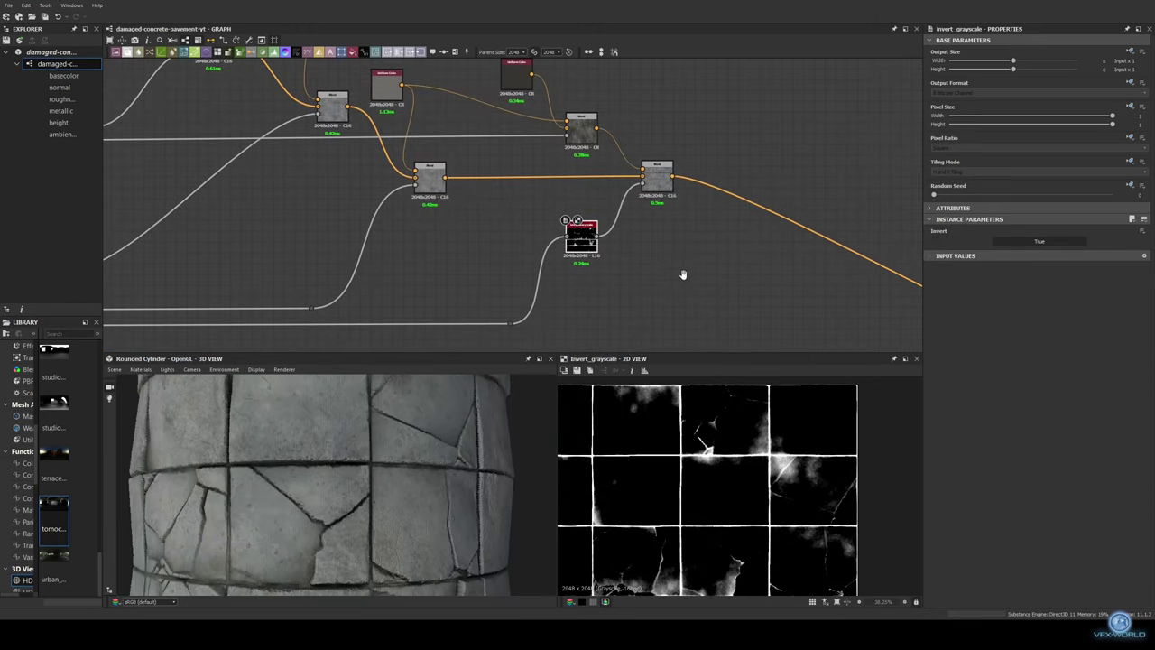
scroll(503, 246, "down", 2)
middle_click_drag(683, 273, 466, 246)
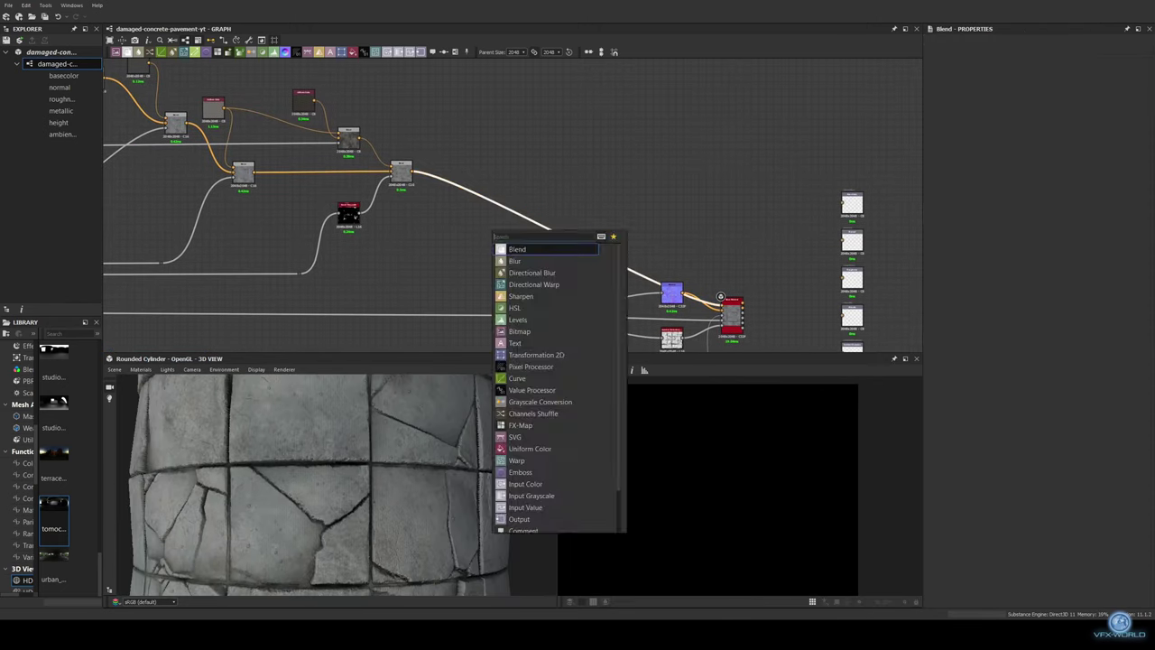
Insert a Blend on the albedo wire with a second input, Overlay mode at 0.5 opacity
left_click_drag(485, 211, 510, 247)
middle_click_drag(510, 248, 746, 254)
left_click_drag(727, 248, 517, 249)
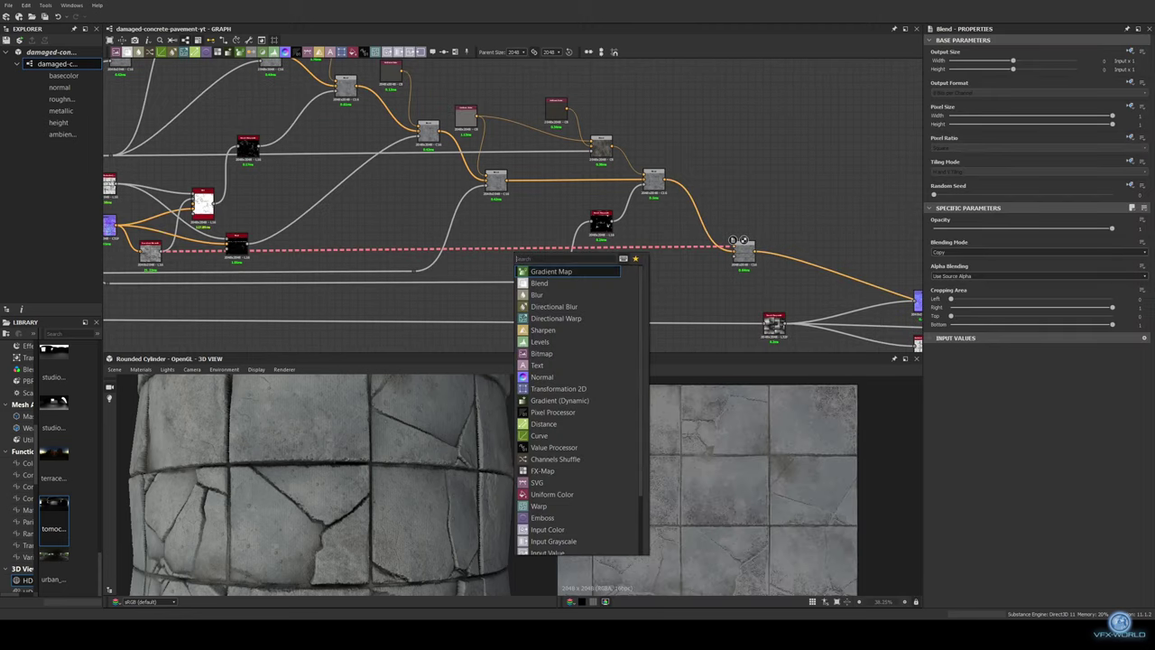
left_click(560, 361)
left_click(744, 253)
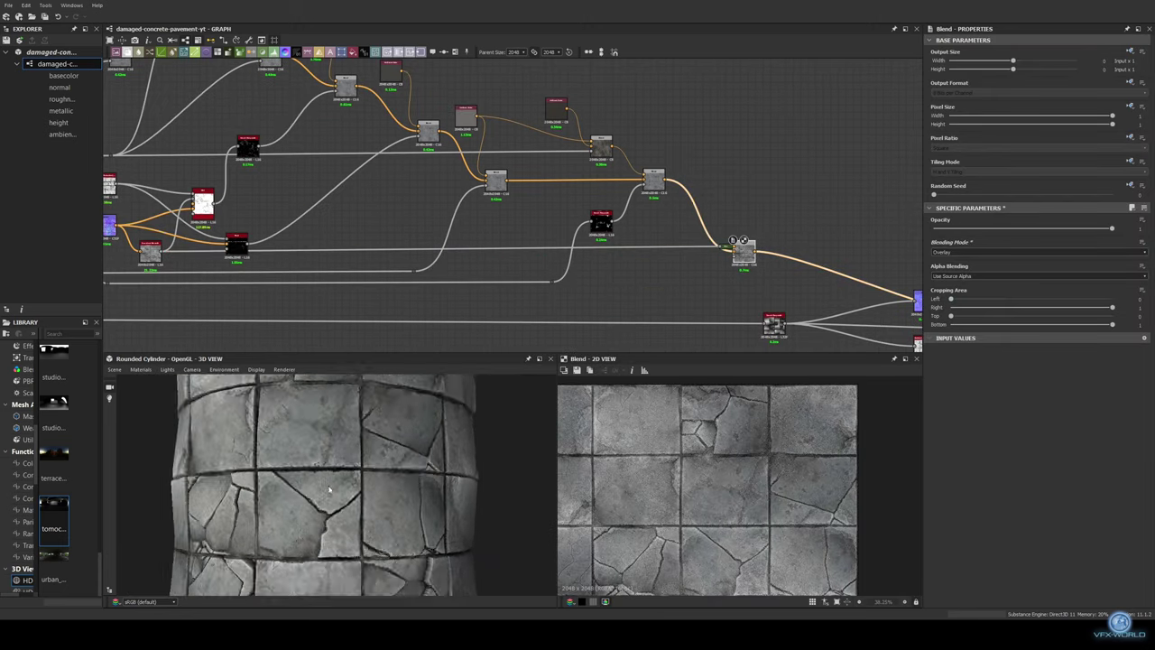
scroll(356, 478, "up", 3)
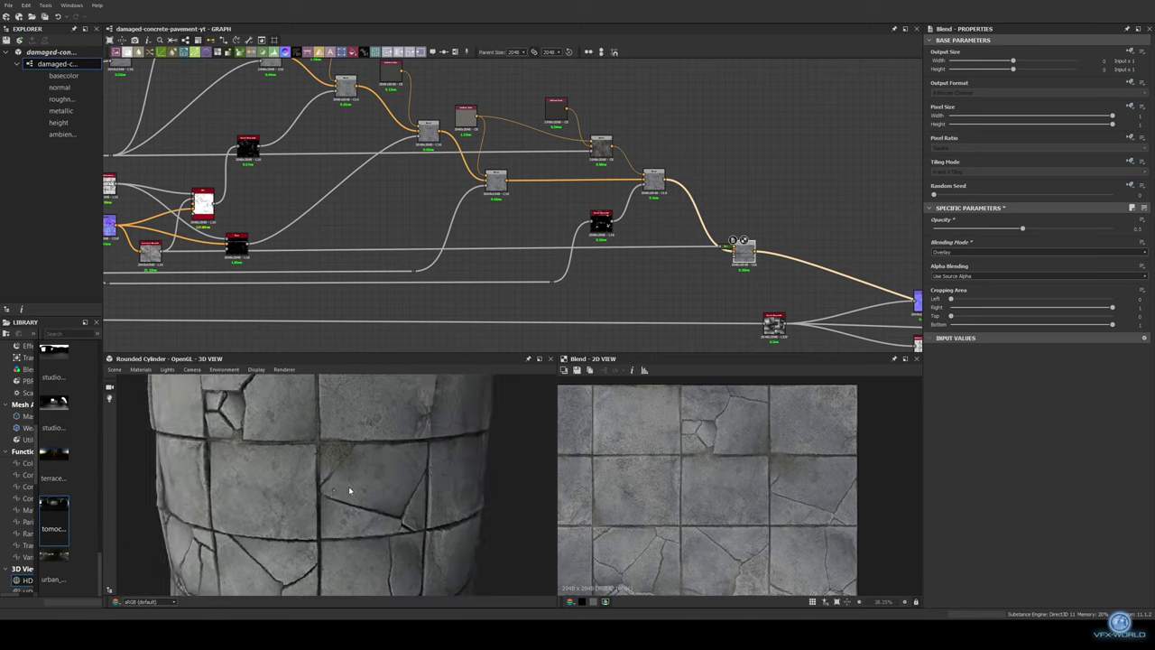
mouse_move(356, 478)
left_mouse_down()
mouse_move(383, 440)
mouse_move(370, 478)
left_mouse_up()
scroll(654, 199, "down", 2)
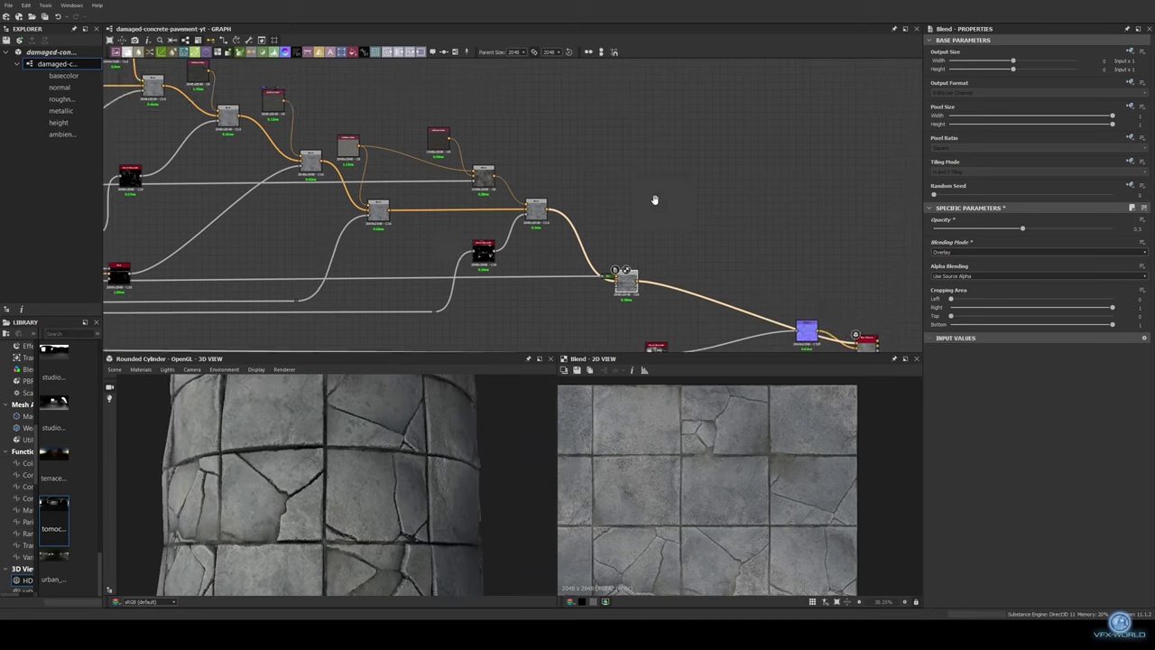
scroll(578, 192, "down", 2)
Wrap the albedo nodes in a frame titled 'Albedo'
left_click_drag(253, 110, 643, 255)
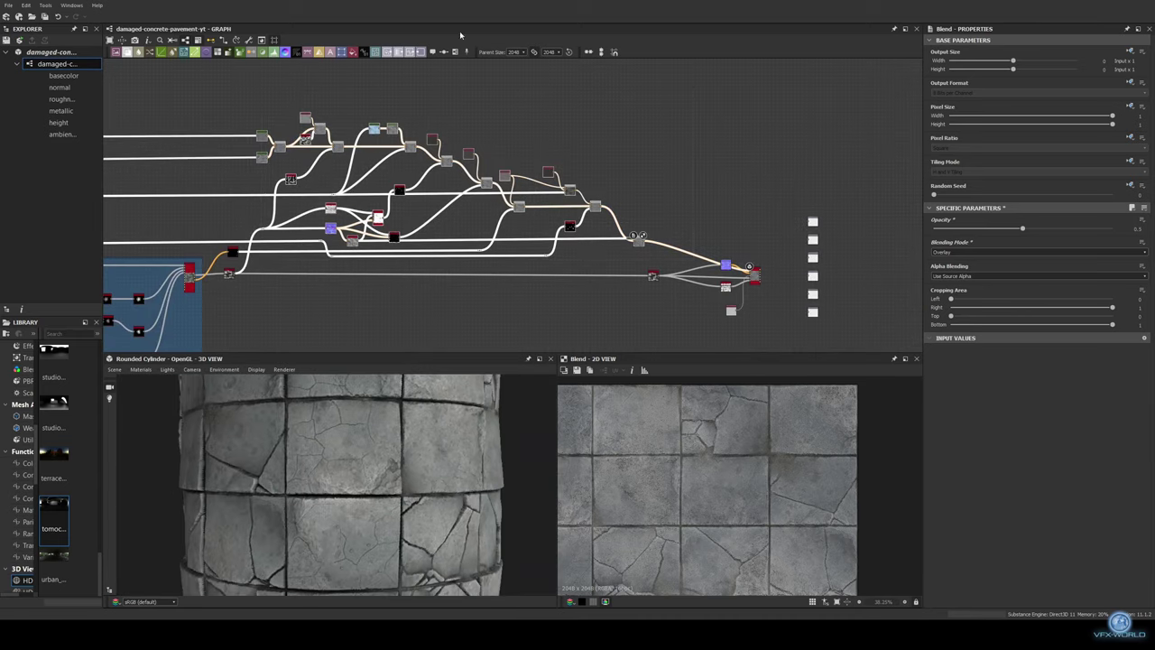
key("ctrl+f")
middle_click_drag(635, 236, 567, 274)
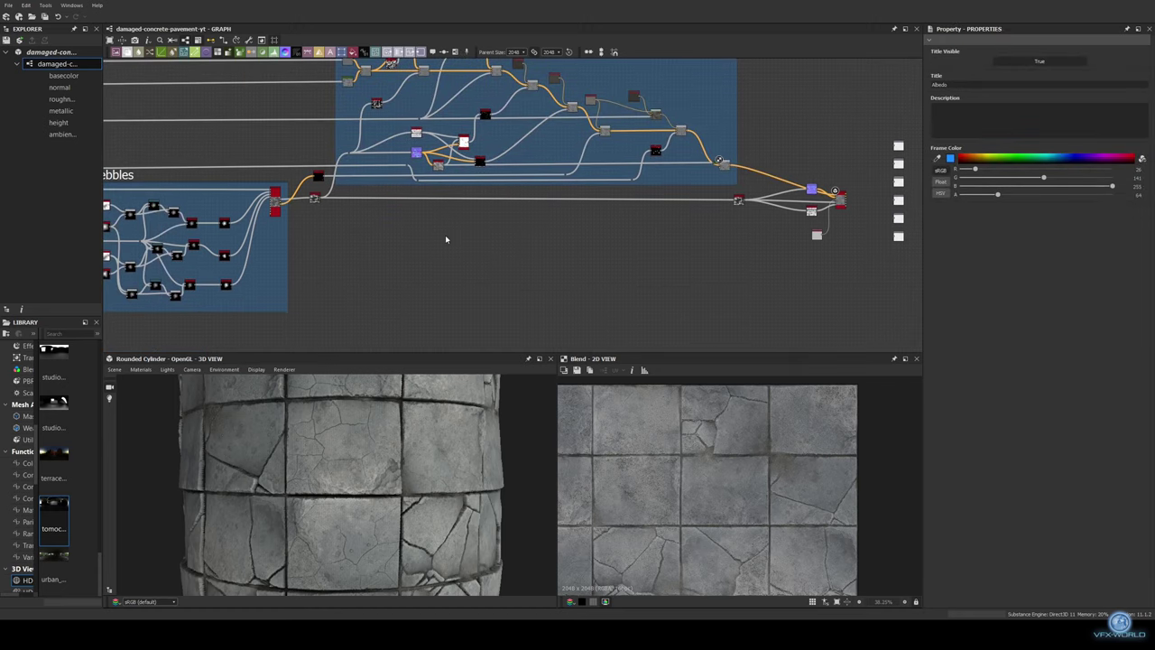
Invert the crack mask and blend it with the mg_dust mask
scroll(446, 237, "up", 3)
left_click_drag(392, 158, 436, 269)
key("Return")
middle_click_drag(451, 258, 412, 256)
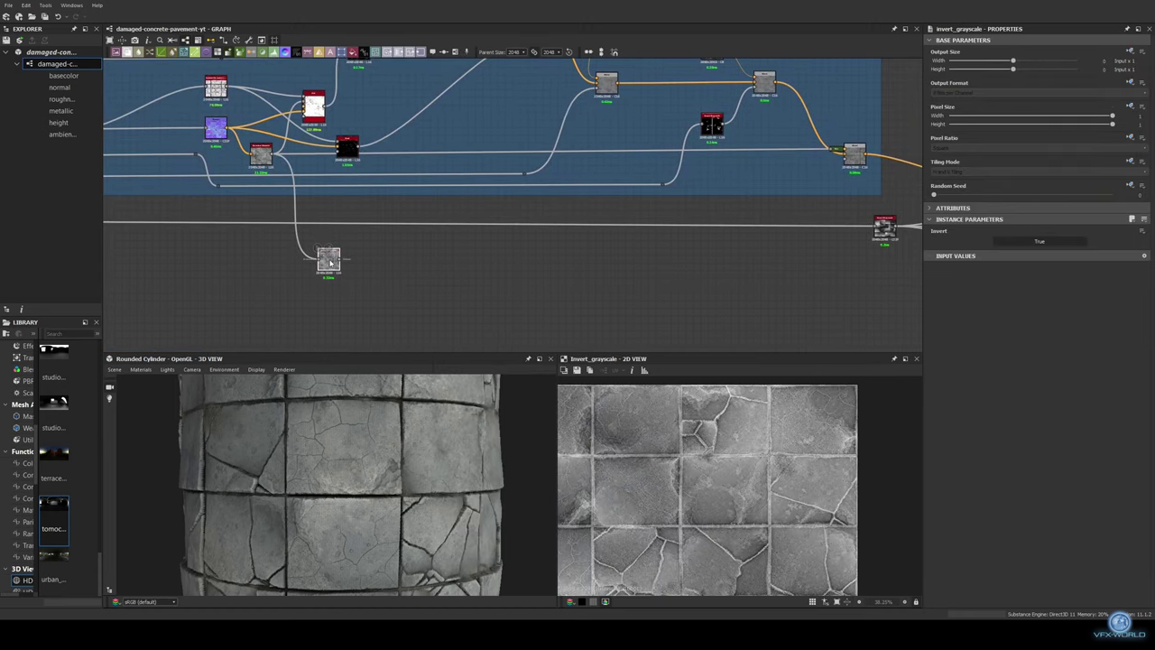
left_click_drag(392, 152, 356, 256)
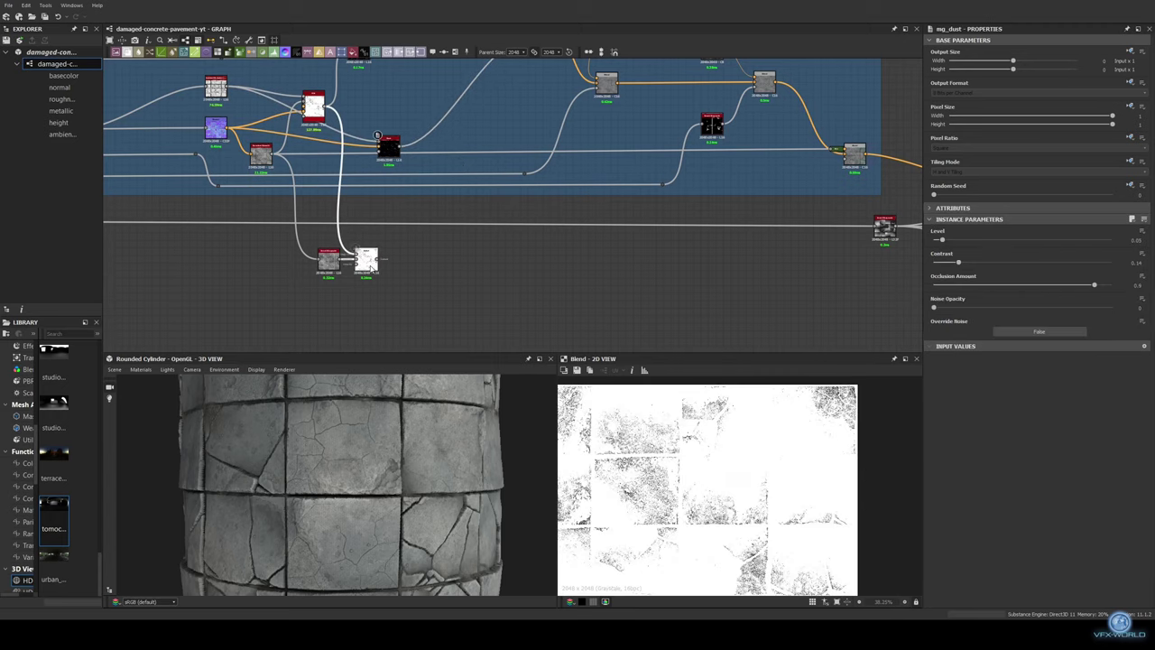
left_click_drag(323, 113, 357, 264)
key("ctrl+d")
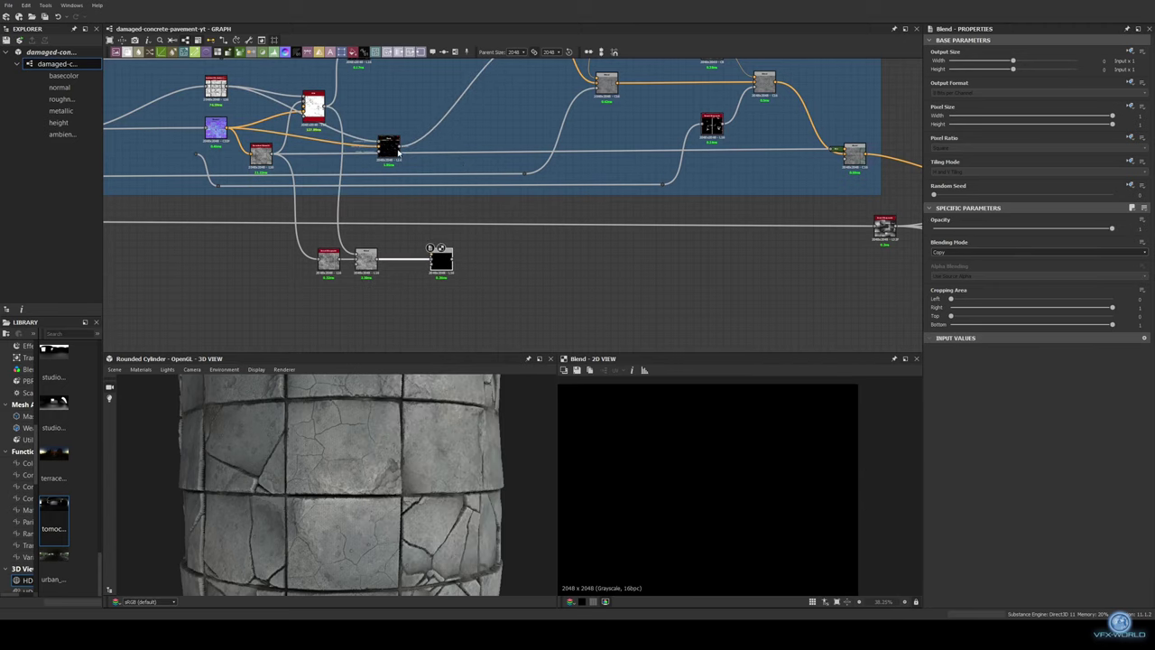
left_click_drag(398, 153, 438, 262)
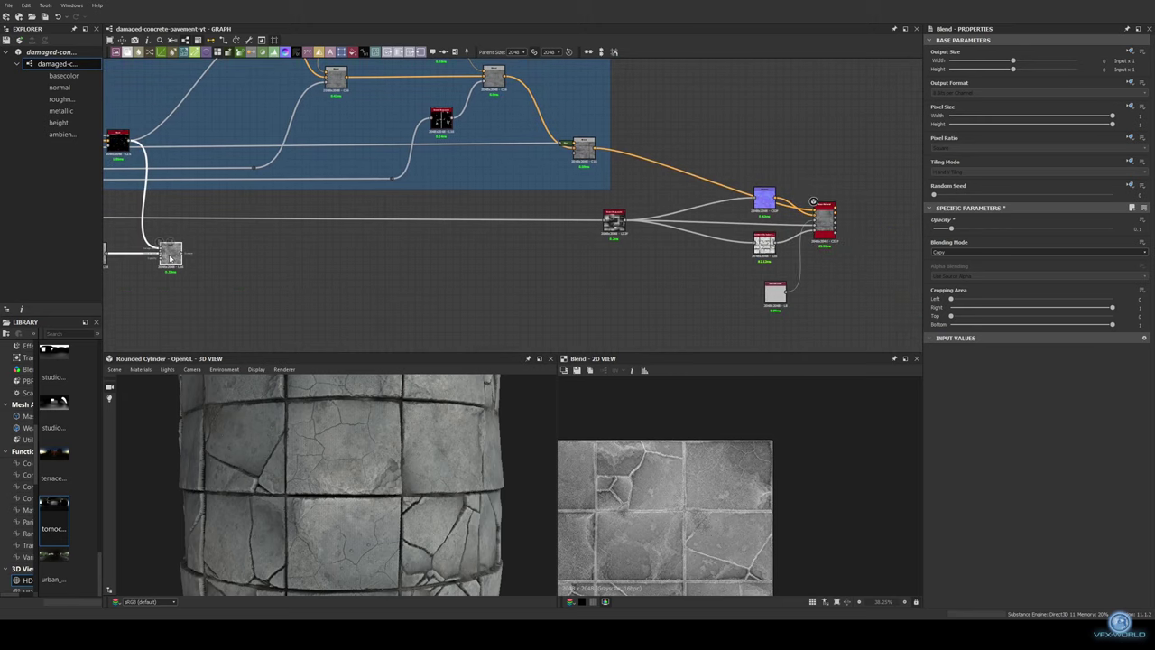
Add a Histogram Scan and a Levels node, and delete the unneeded Uniform Color
key("space")
type("histogram")
key("Return")
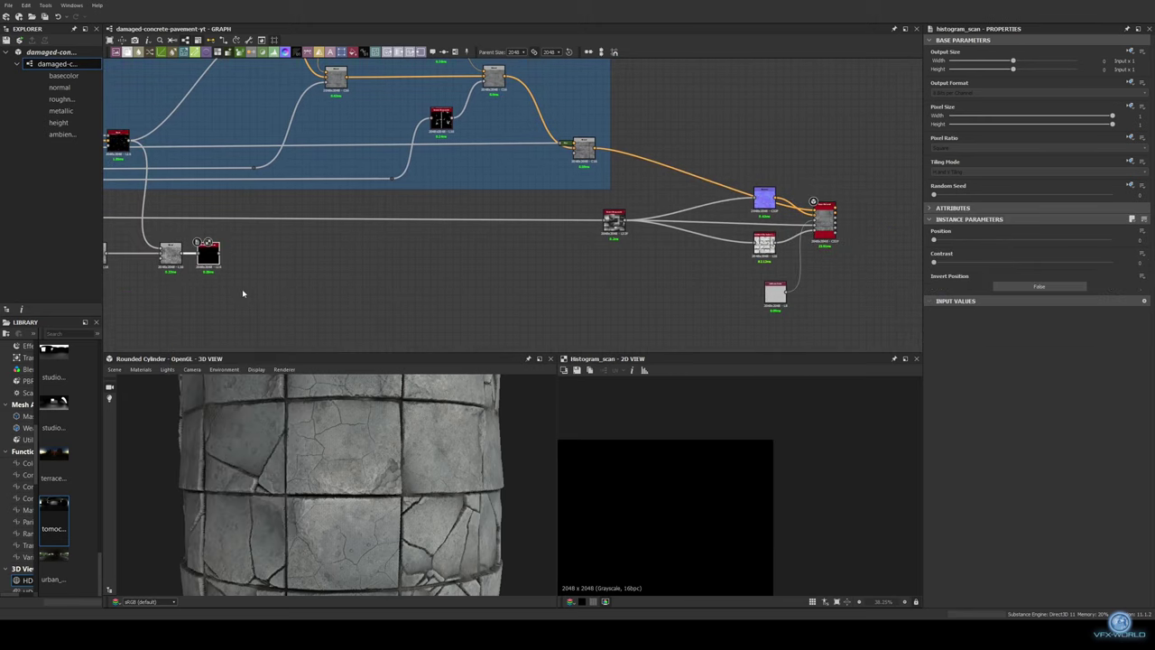
key("space")
type("levels")
key("Return")
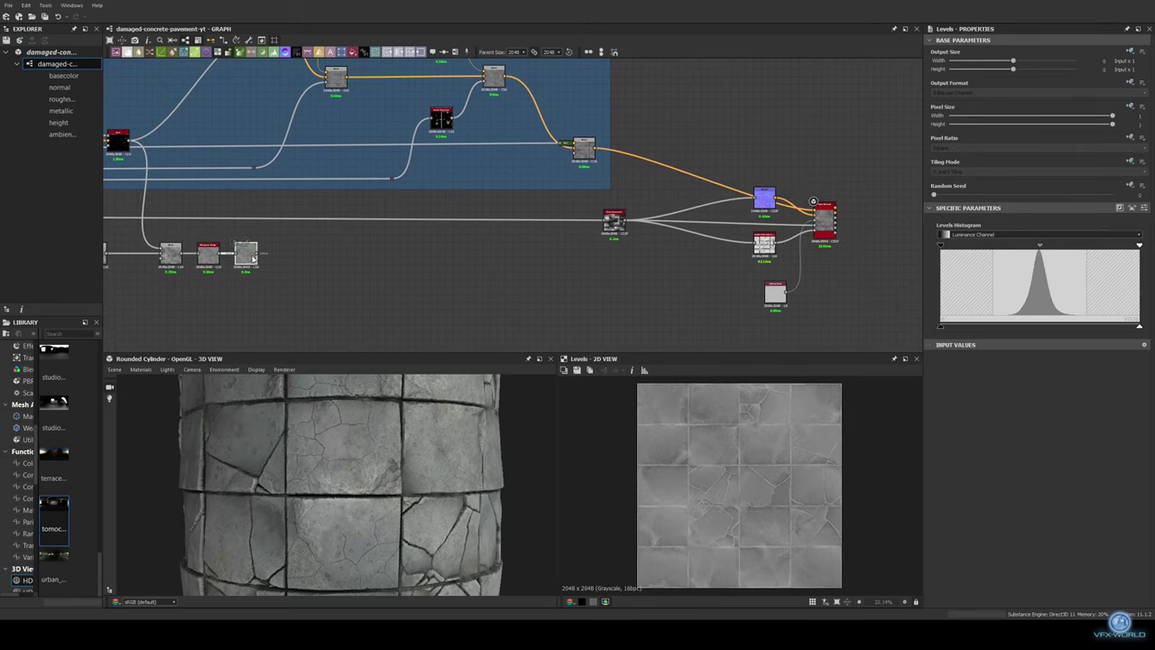
key("Delete")
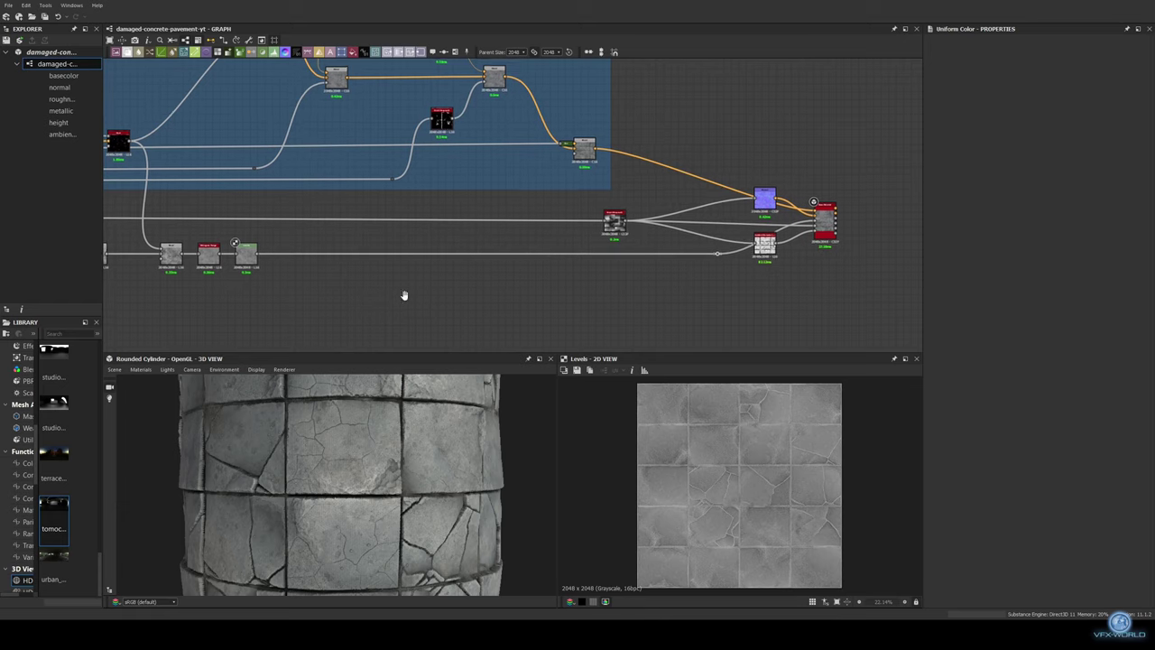
Raise the Levels midtones to brighten the roughness, and frame the nodes as 'roughness'
middle_click_drag(529, 240, 637, 244)
left_click(354, 259)
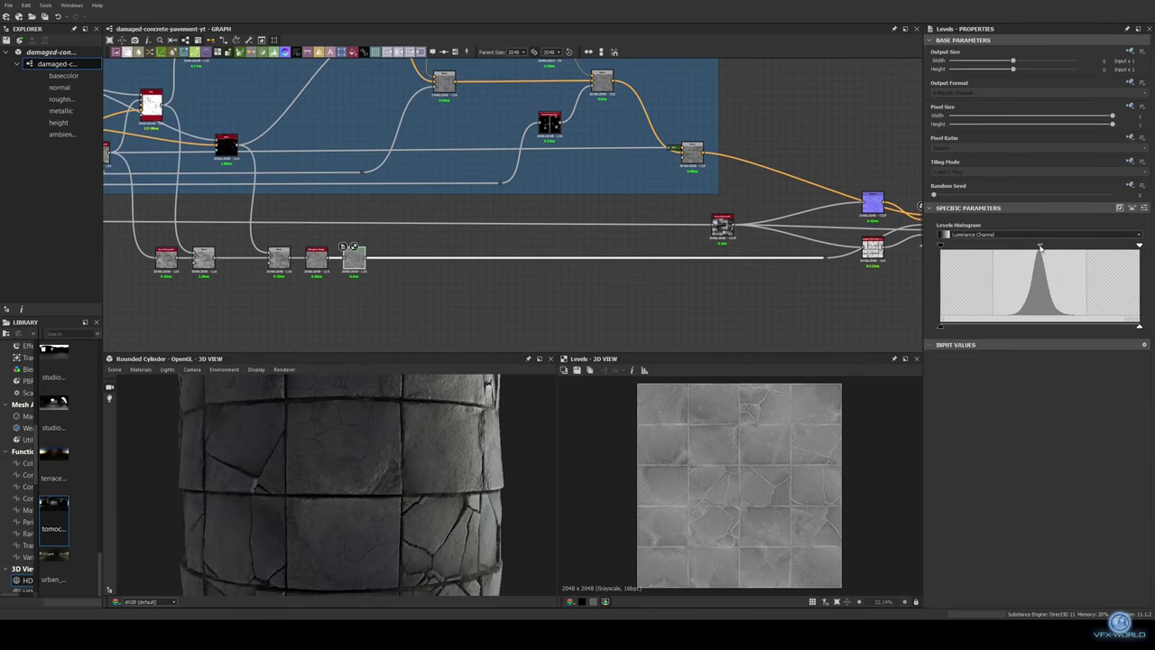
left_click_drag(1042, 248, 1029, 248)
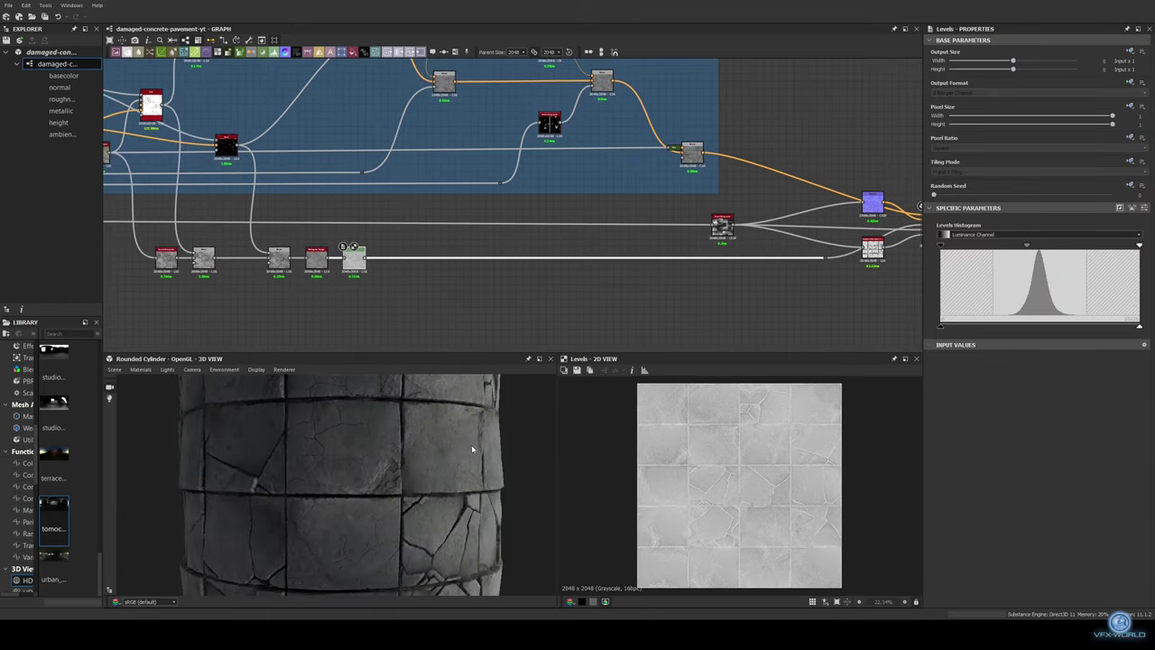
scroll(425, 291, "down", 3)
scroll(424, 291, "down", 3)
key("ctrl+f")
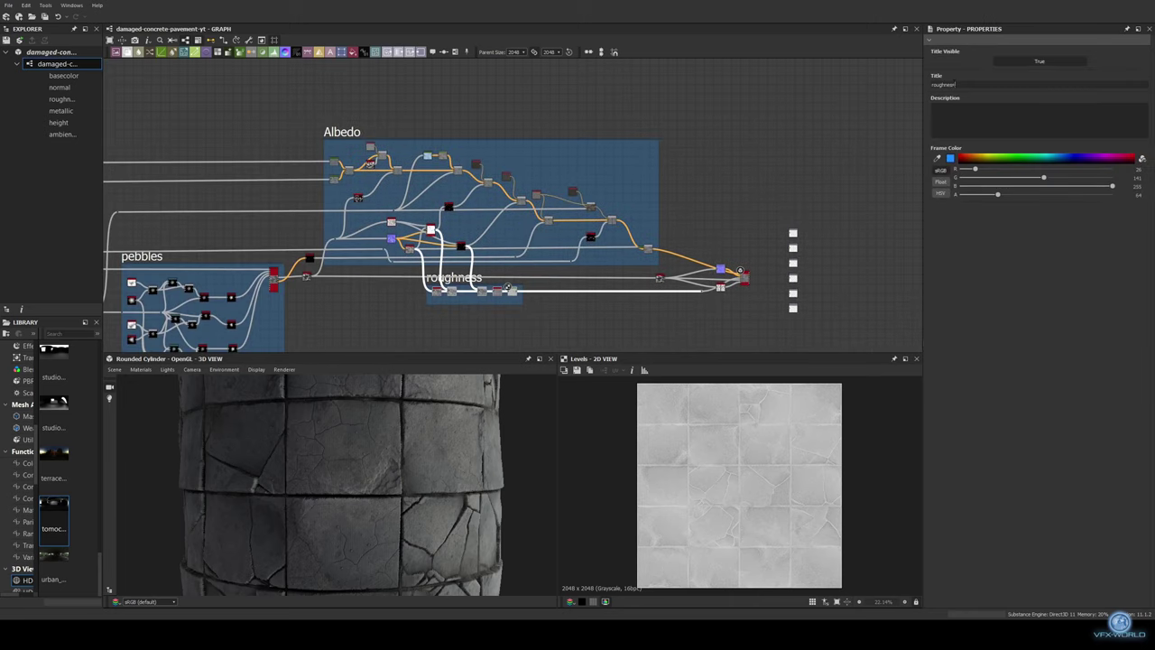
scroll(642, 269, "up", 3)
Feed the Base Material outputs into the Water Level node and inspect the wet cylinder
scroll(541, 207, "up", 3)
double_click(487, 172)
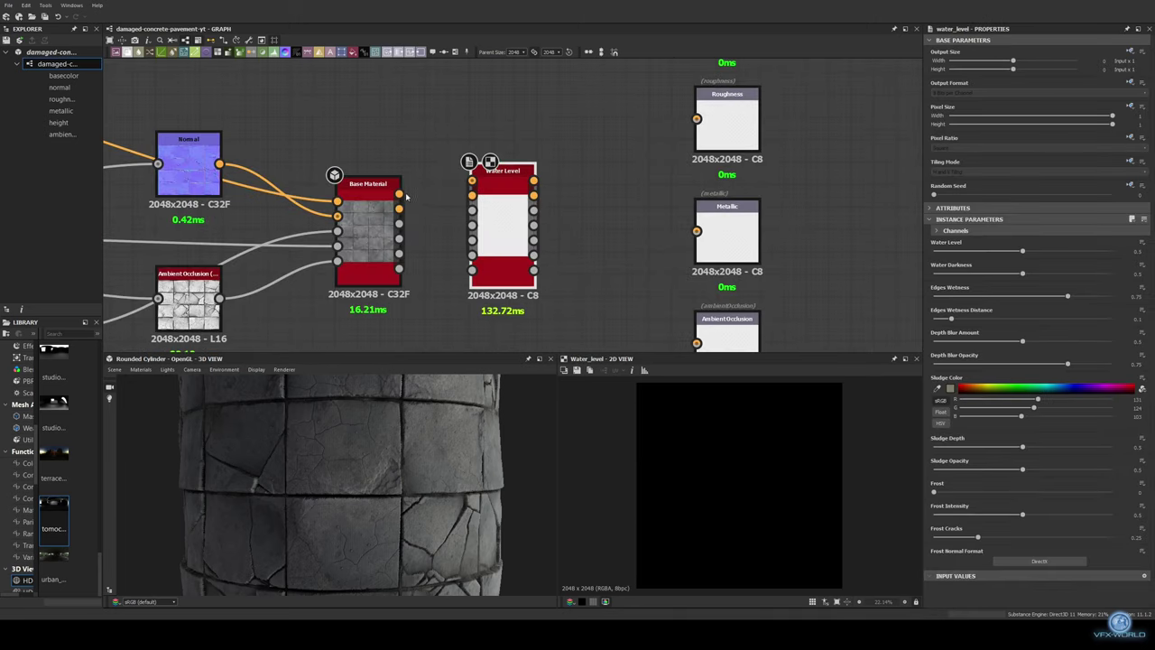
left_click_drag(406, 194, 483, 199)
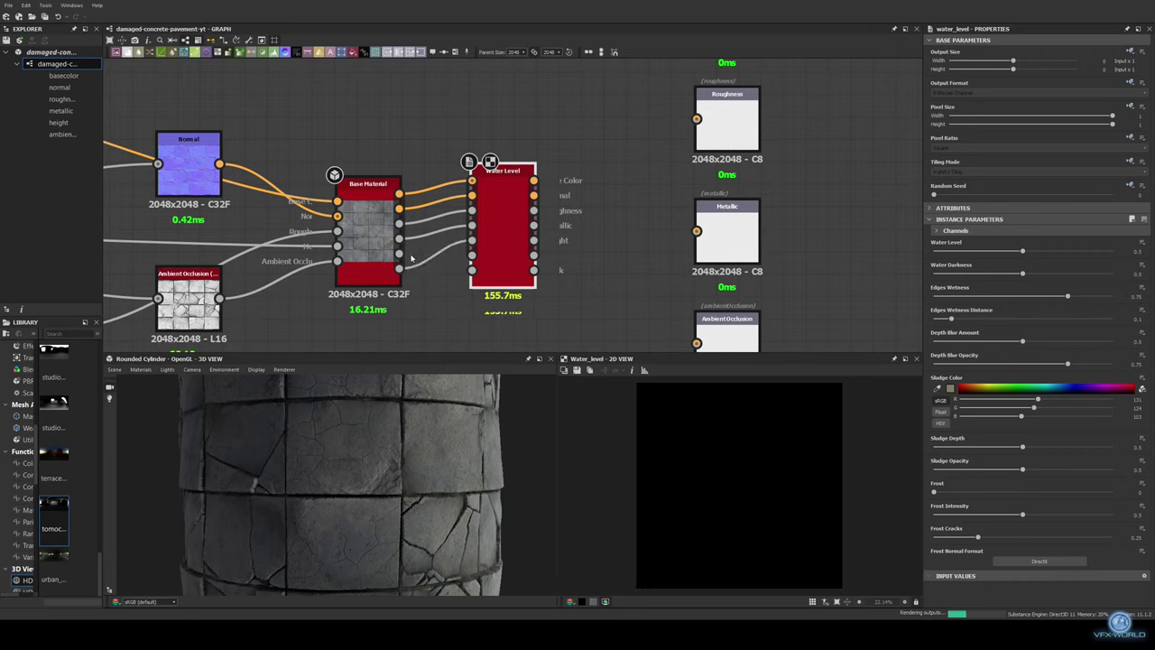
left_click_drag(325, 443, 350, 443)
scroll(352, 447, "down", 3)
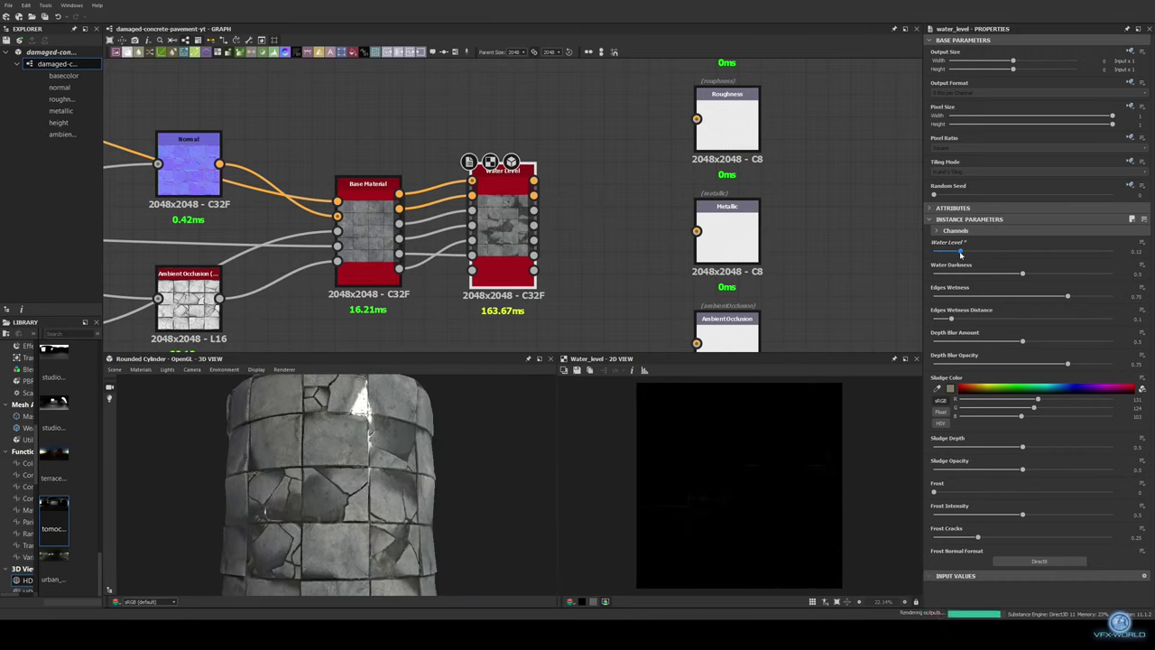
scroll(409, 458, "up", 5)
mouse_move(409, 458)
left_mouse_down()
mouse_move(380, 477)
mouse_move(425, 469)
left_mouse_up()
Set Water Darkness to 0.36 and raise the graph resolution to 4096
mouse_move(996, 276)
left_mouse_down()
mouse_move(985, 274)
mouse_move(988, 299)
left_mouse_up()
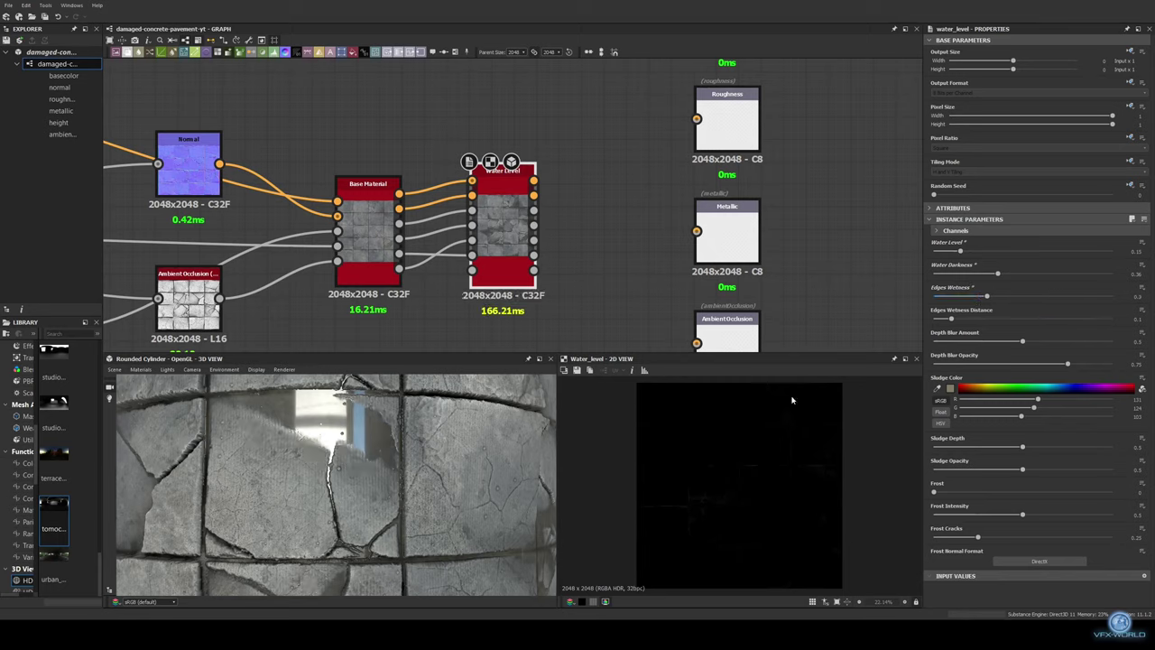
left_click_drag(380, 487, 402, 506)
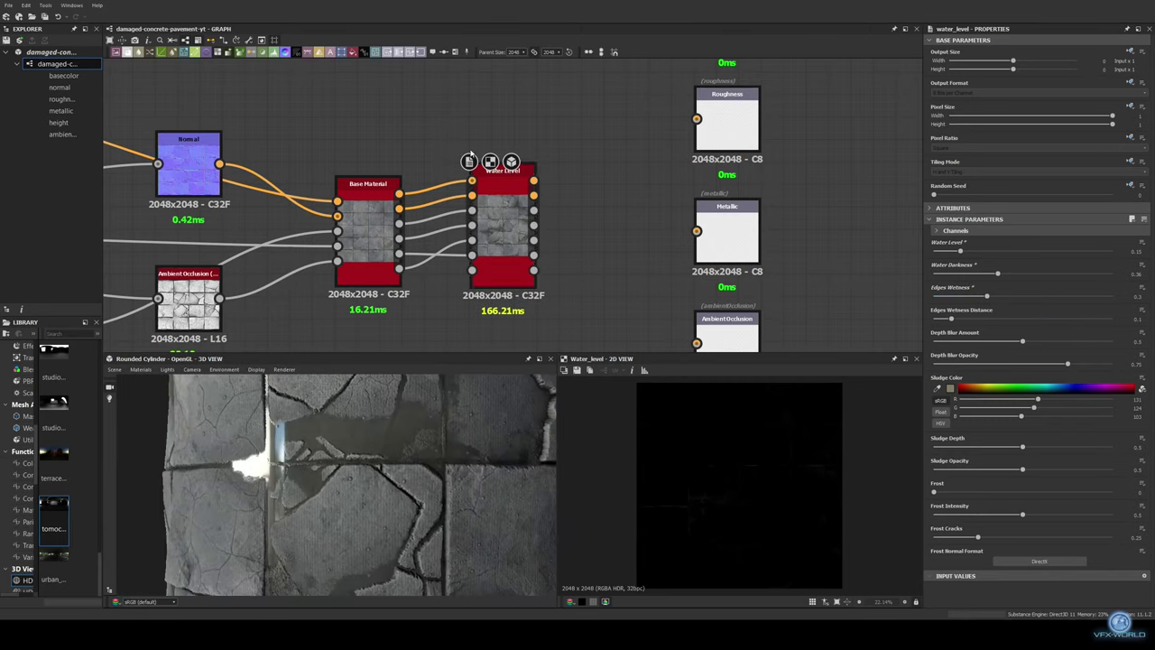
left_click(518, 109)
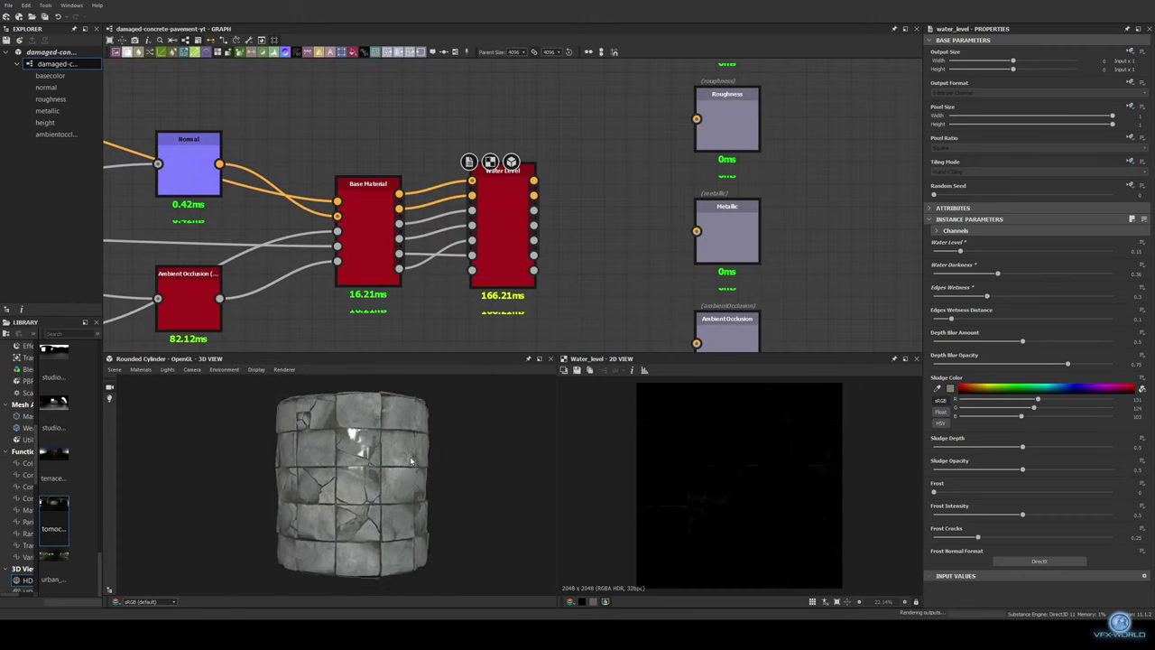
Orbit in close around the wet concrete tiles on the plane preview
left_click_drag(378, 467, 427, 386)
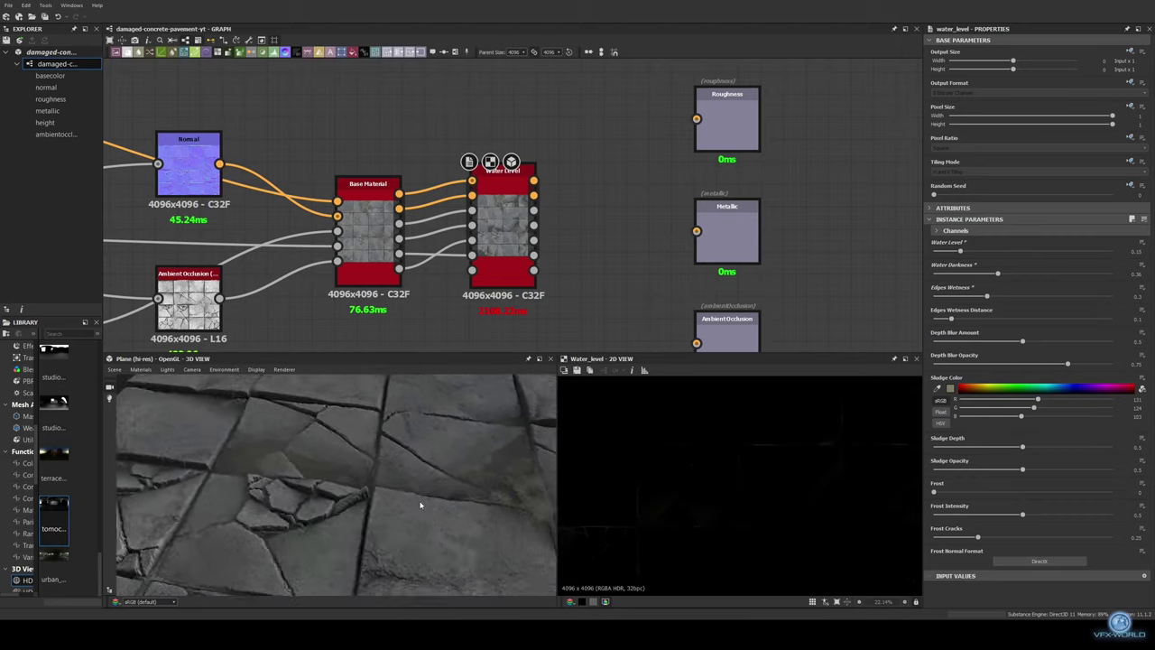
left_click_drag(377, 434, 481, 421)
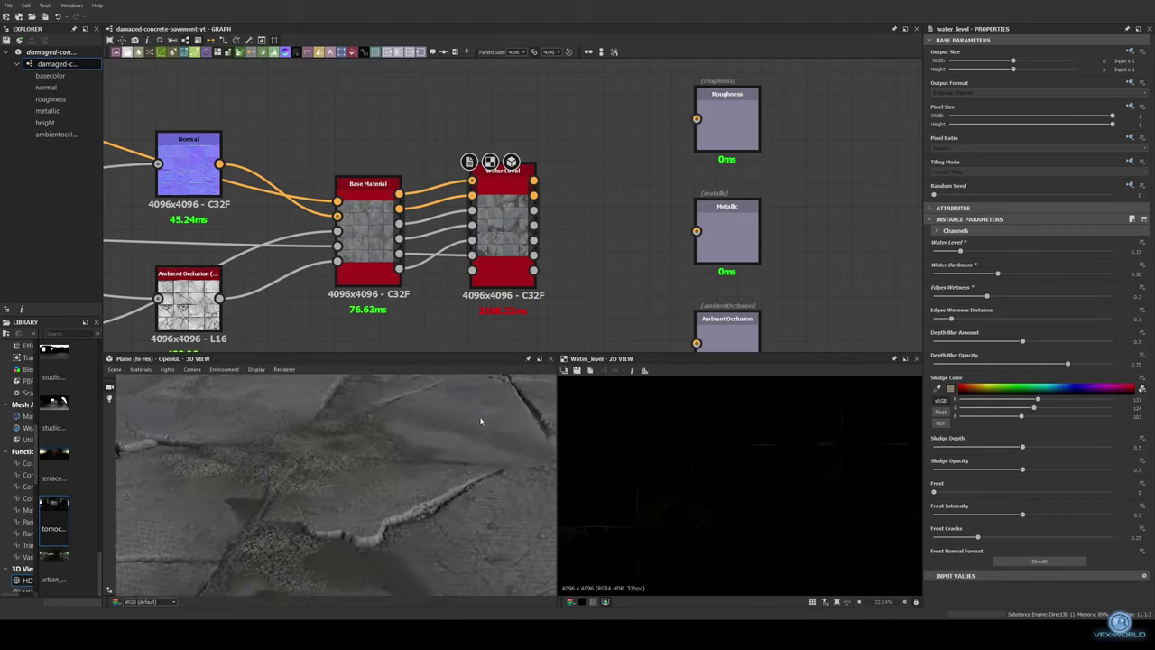
scroll(325, 463, "down", 5)
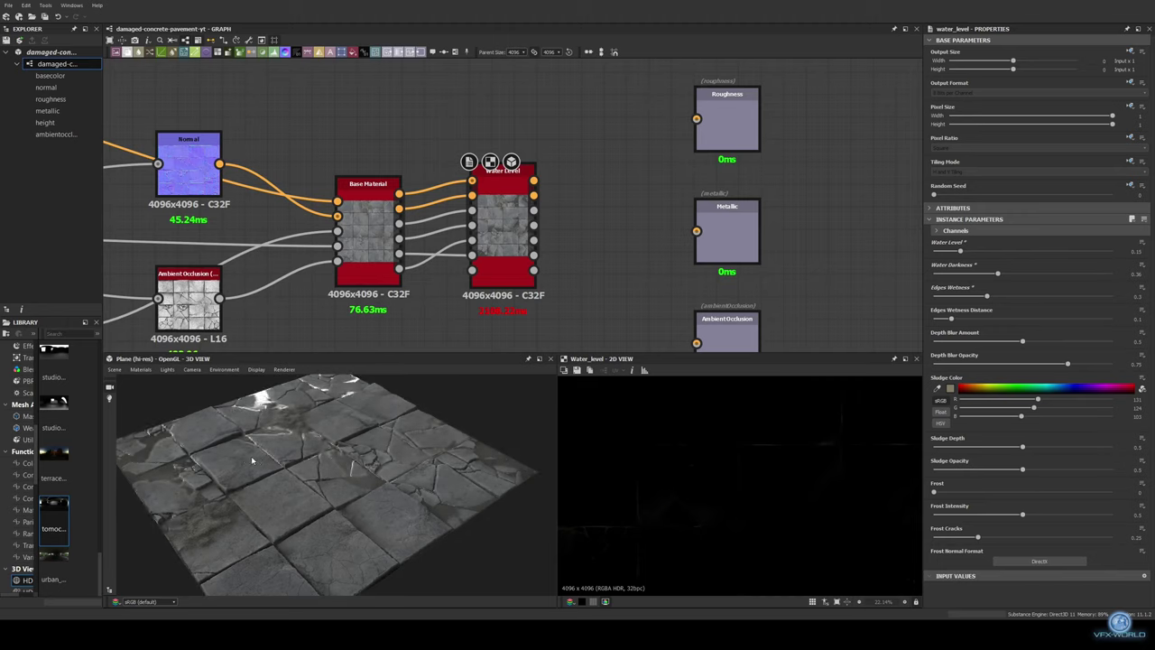
Switch the 3D preview mesh to a Rounded Cube
left_click(114, 369)
left_click(146, 491)
left_click(114, 369)
left_click(141, 478)
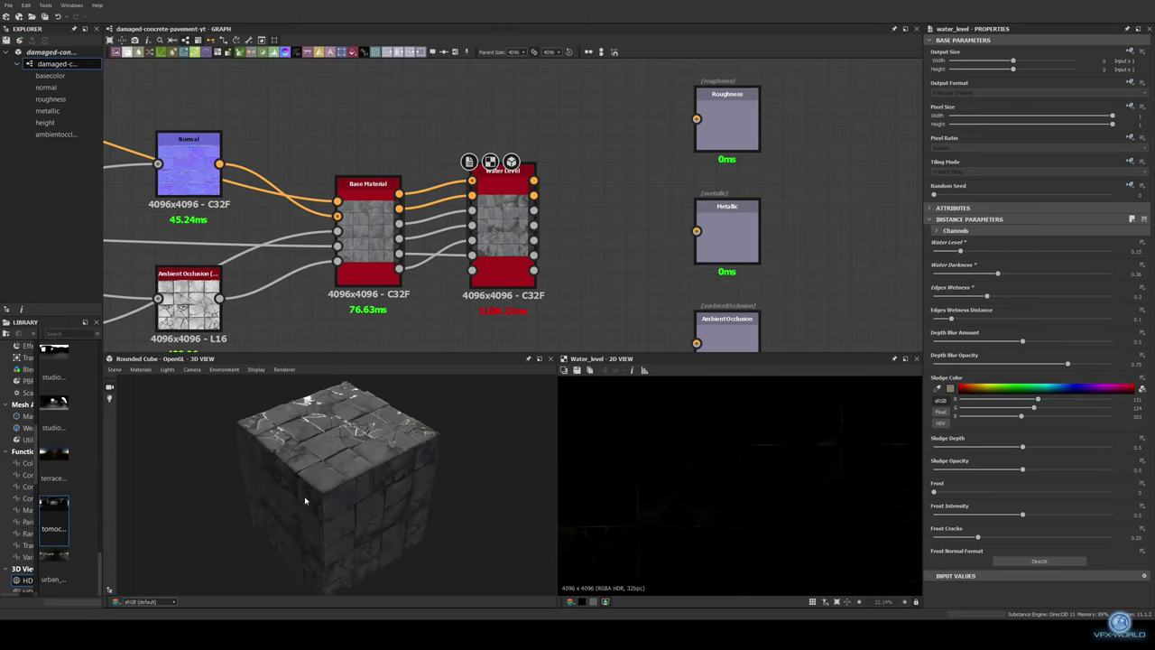
scroll(298, 506, "down", 5)
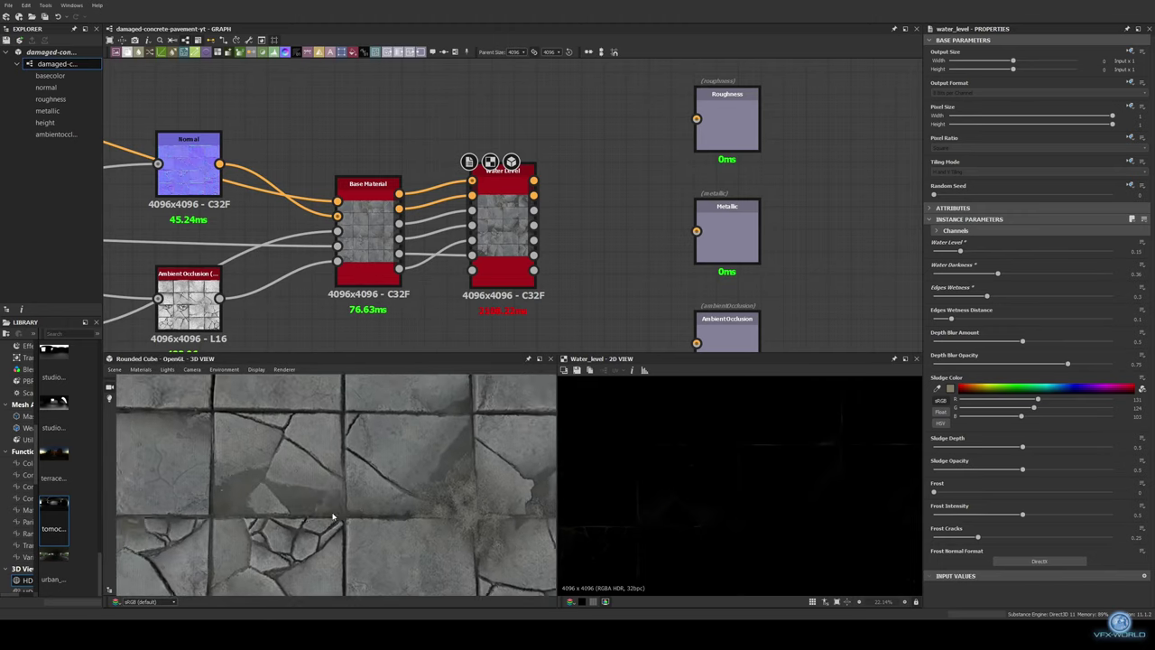
scroll(753, 278, "down", 5)
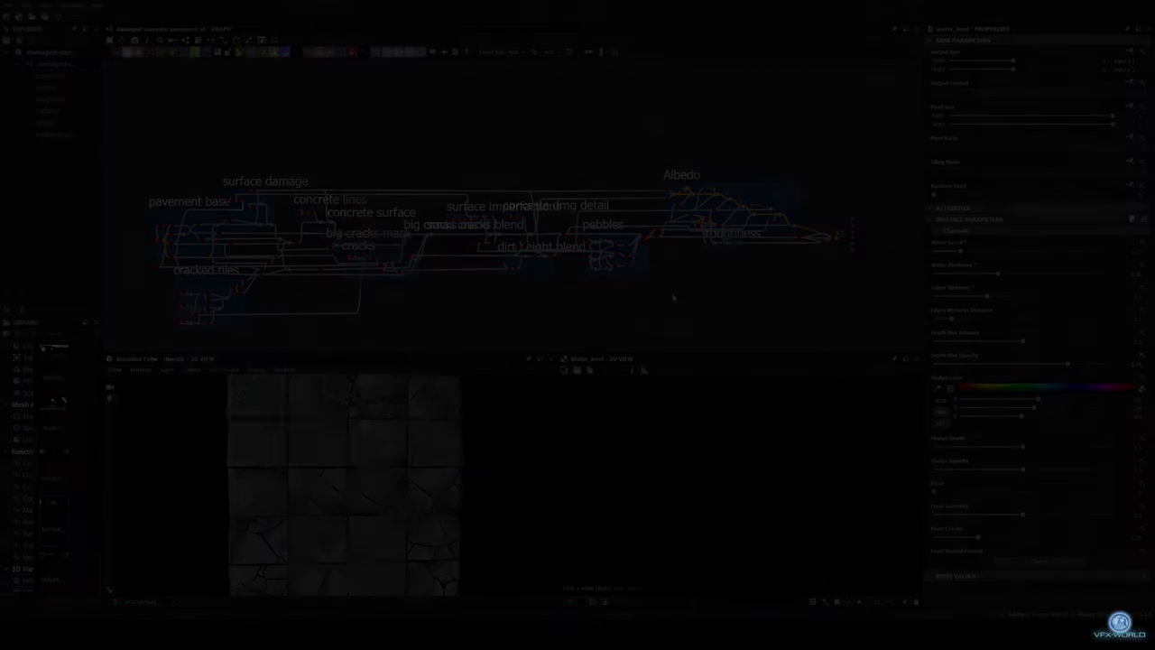